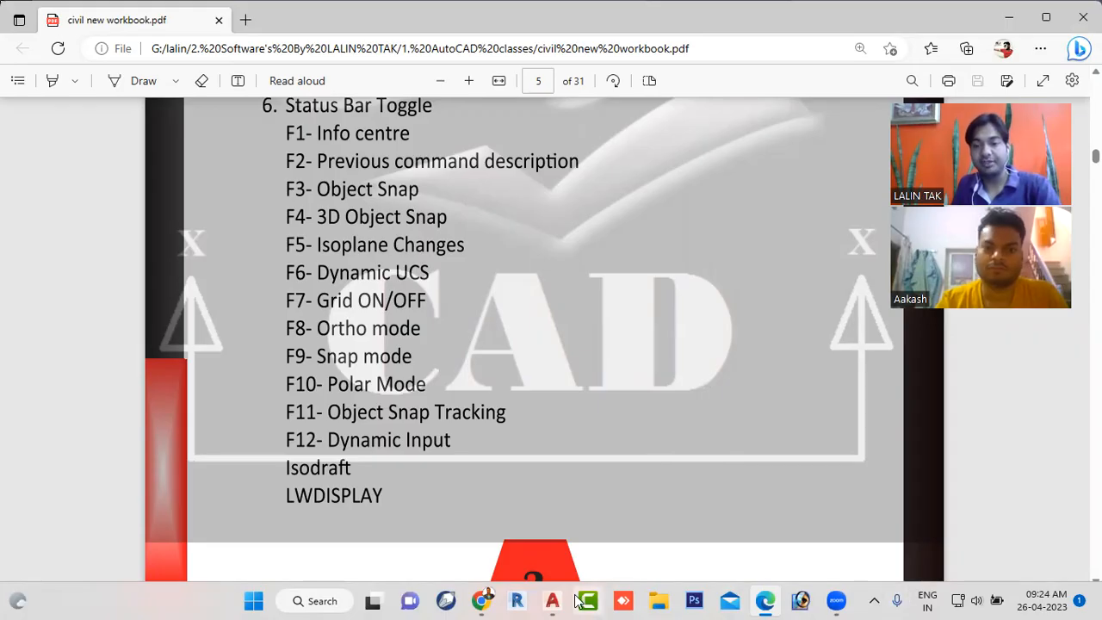
- Switch to AutoCAD's Drawing1 and close the blank Help window
mouse_move(555, 601)
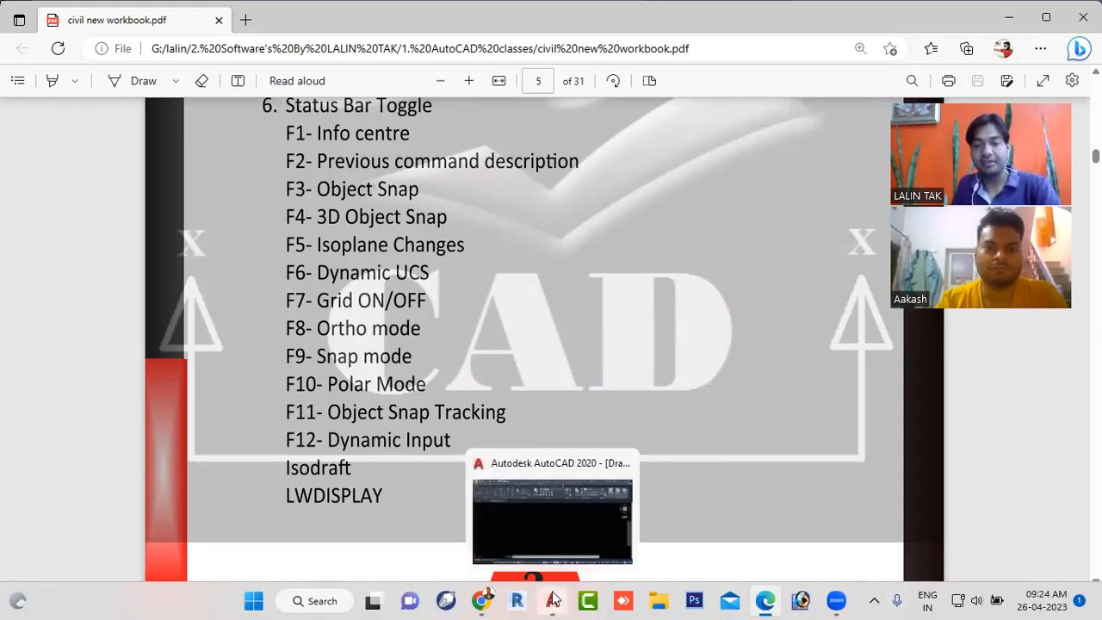
left_click(557, 516)
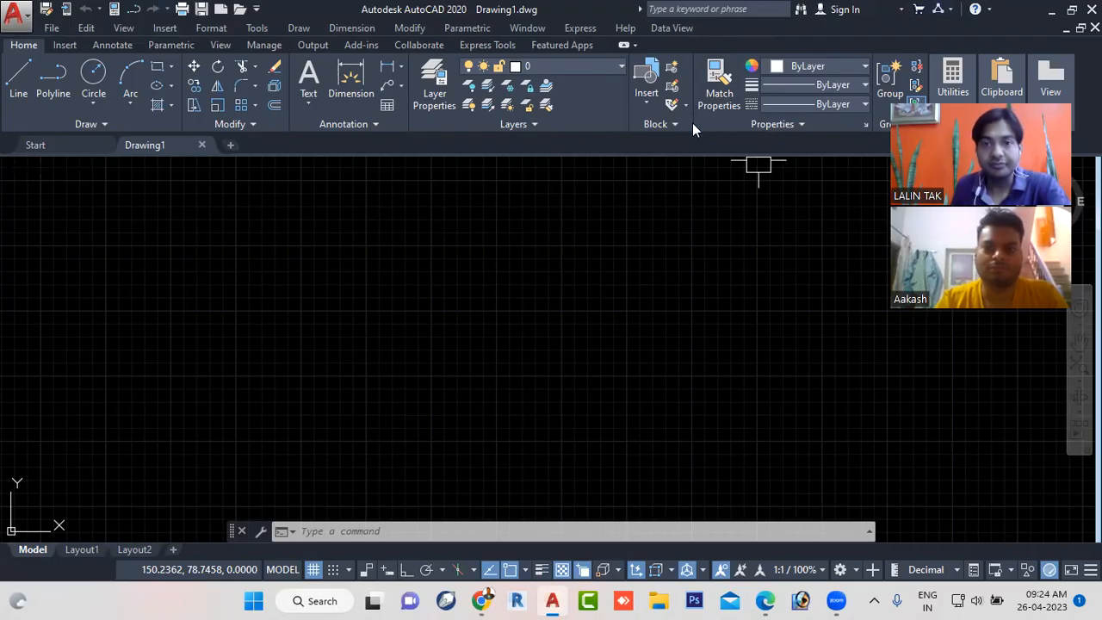
left_click(675, 11)
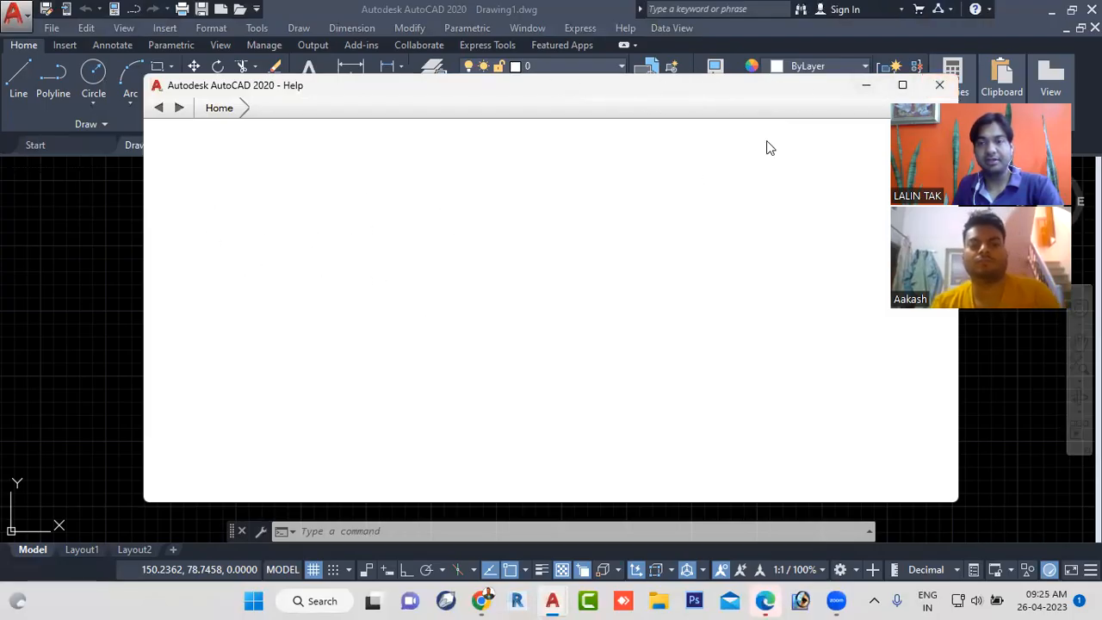
left_click(939, 84)
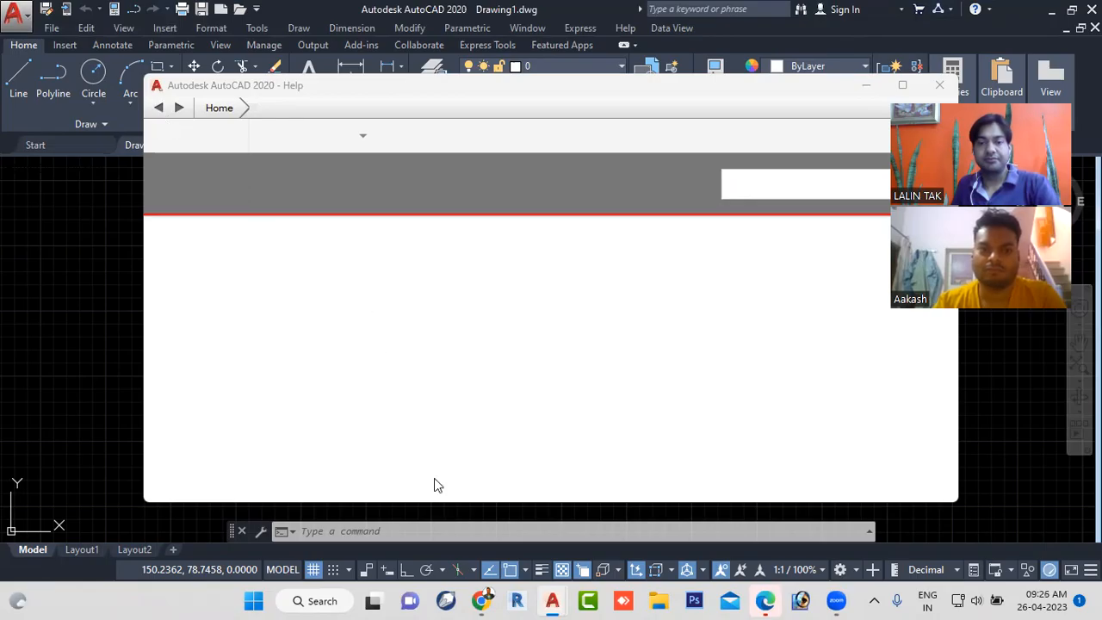
left_click(939, 85)
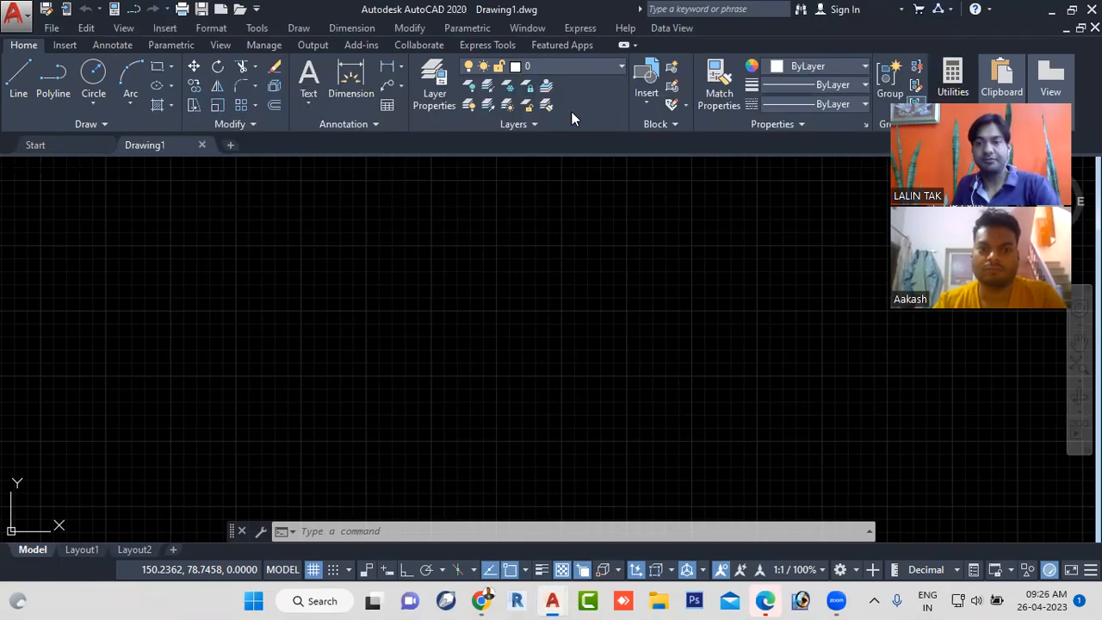
- Search the AutoCAD Help for "circle" and open the CIRCLE (Command) article
left_click(685, 9)
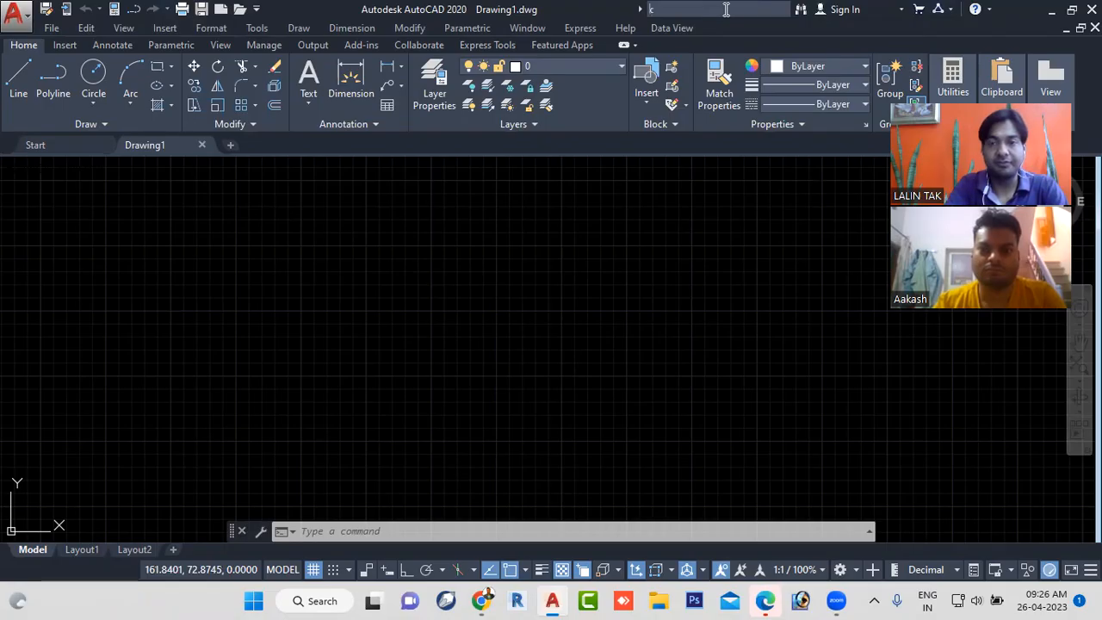
type("circle")
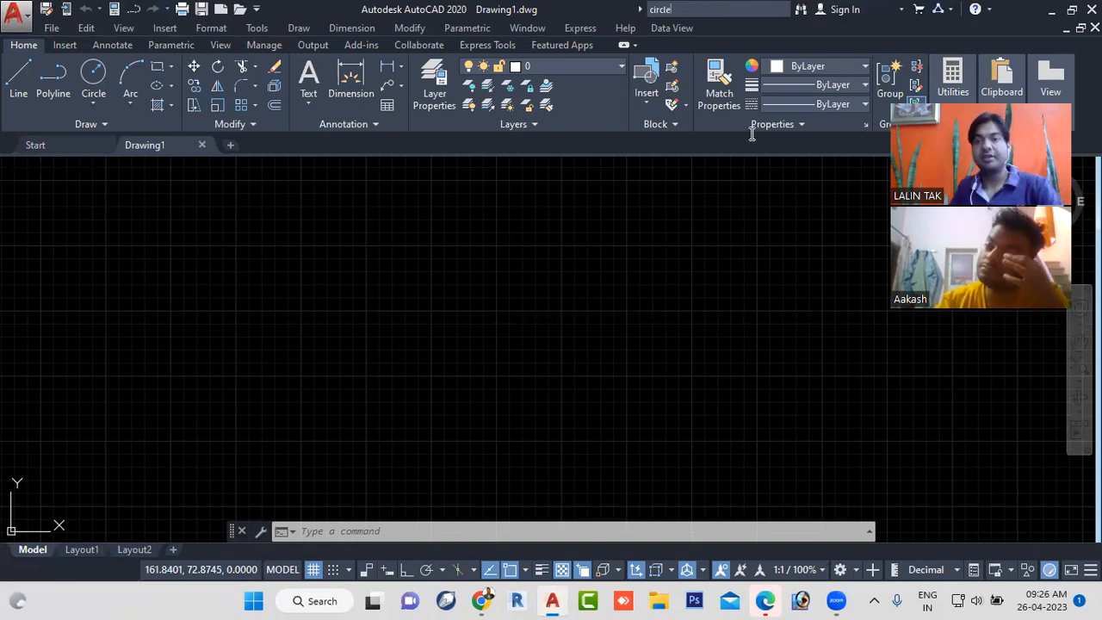
key("Return")
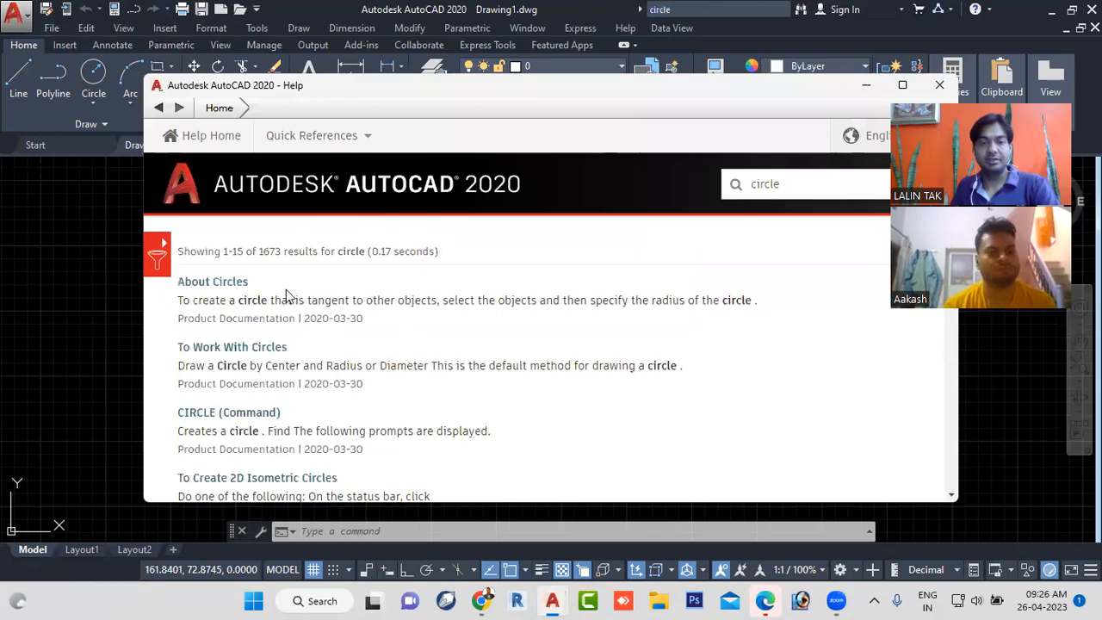
scroll(292, 297, "down", 1)
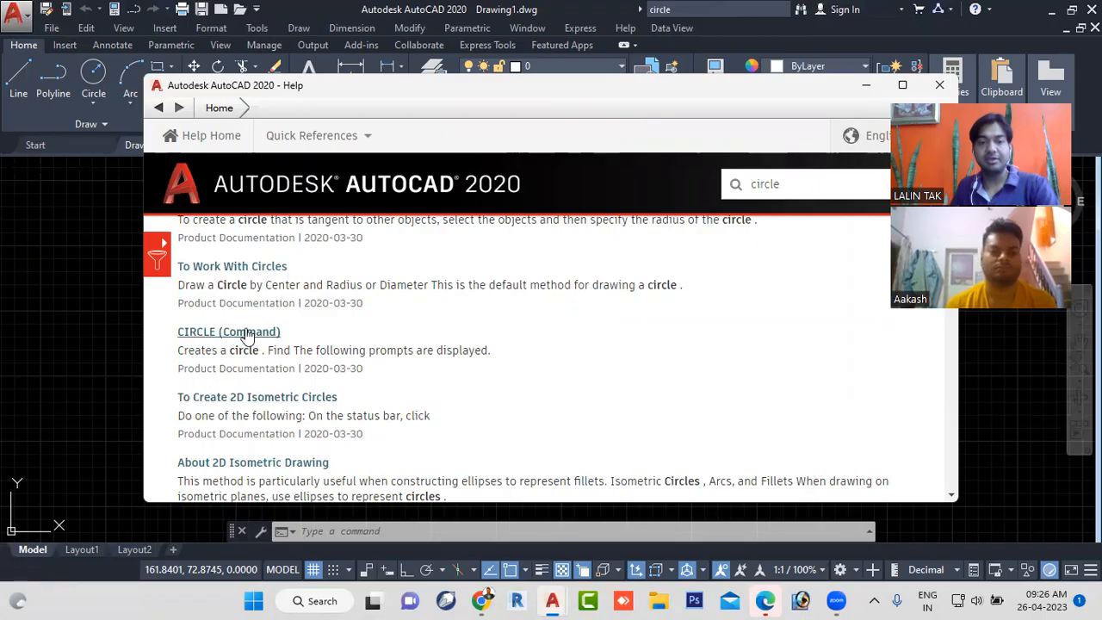
left_click(245, 335)
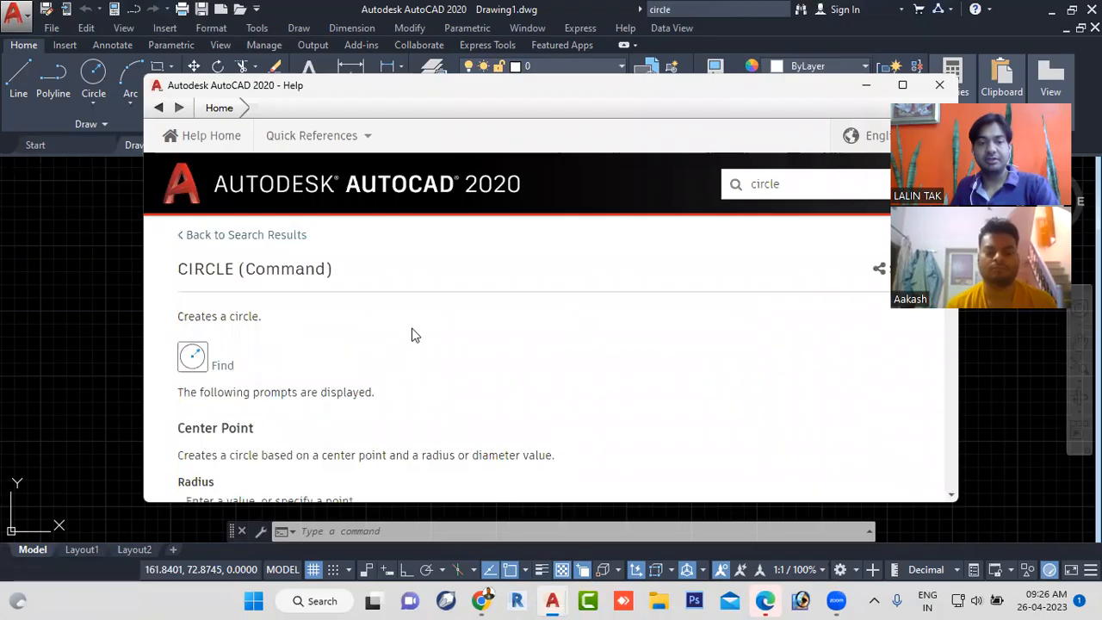
- Read through the CIRCLE (Command) article, including its Radius, Diameter and Three Points options, down to the related topics
scroll(388, 336, "down", 2)
scroll(389, 335, "down", 1)
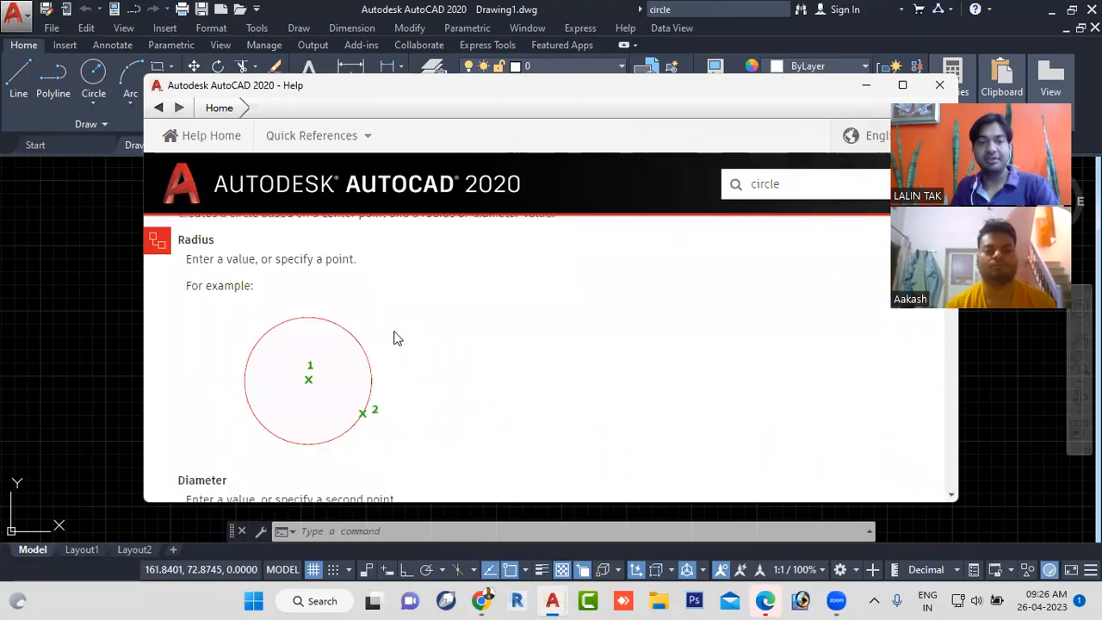
scroll(393, 336, "up", 2)
scroll(394, 336, "down", 3)
scroll(394, 336, "down", 4)
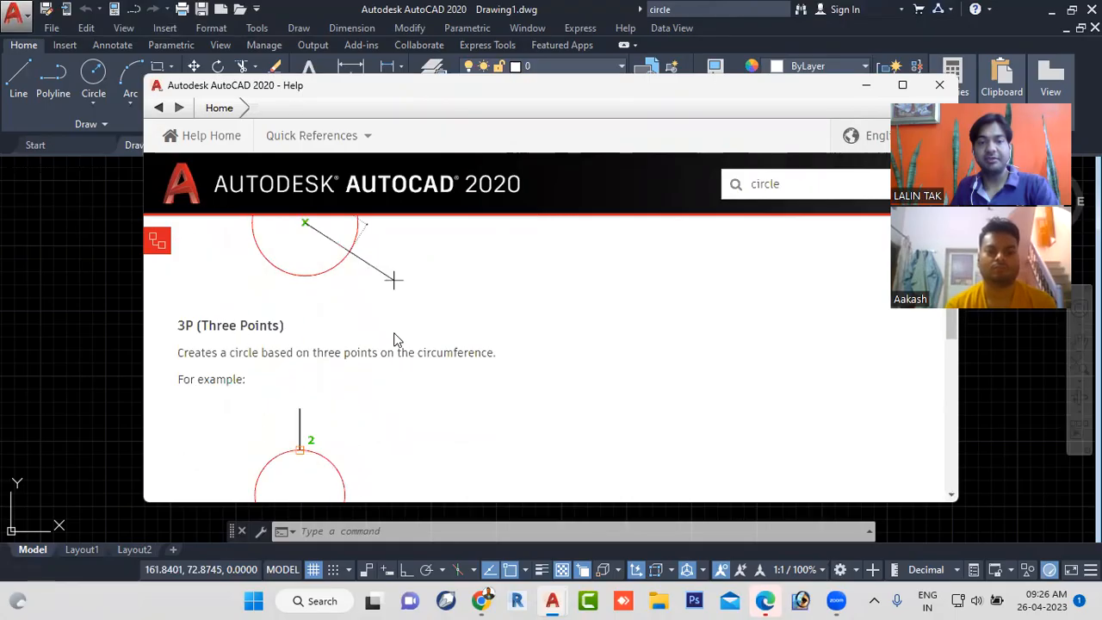
scroll(421, 315, "down", 3)
scroll(422, 323, "down", 8)
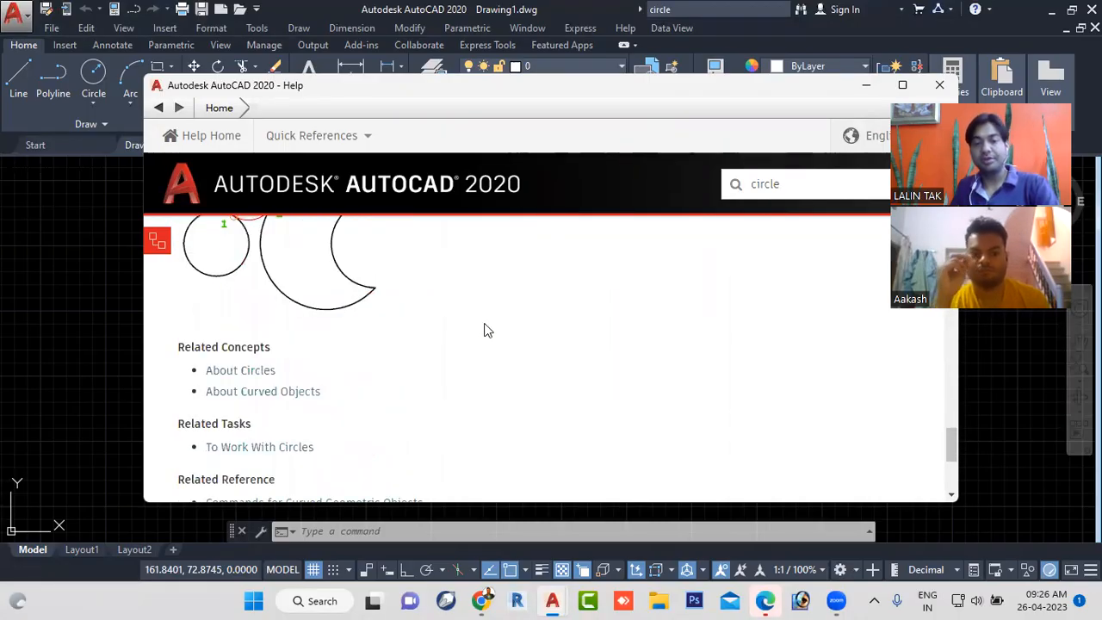
- Replace the Help search keyword with "line" and run the search
left_click(799, 183)
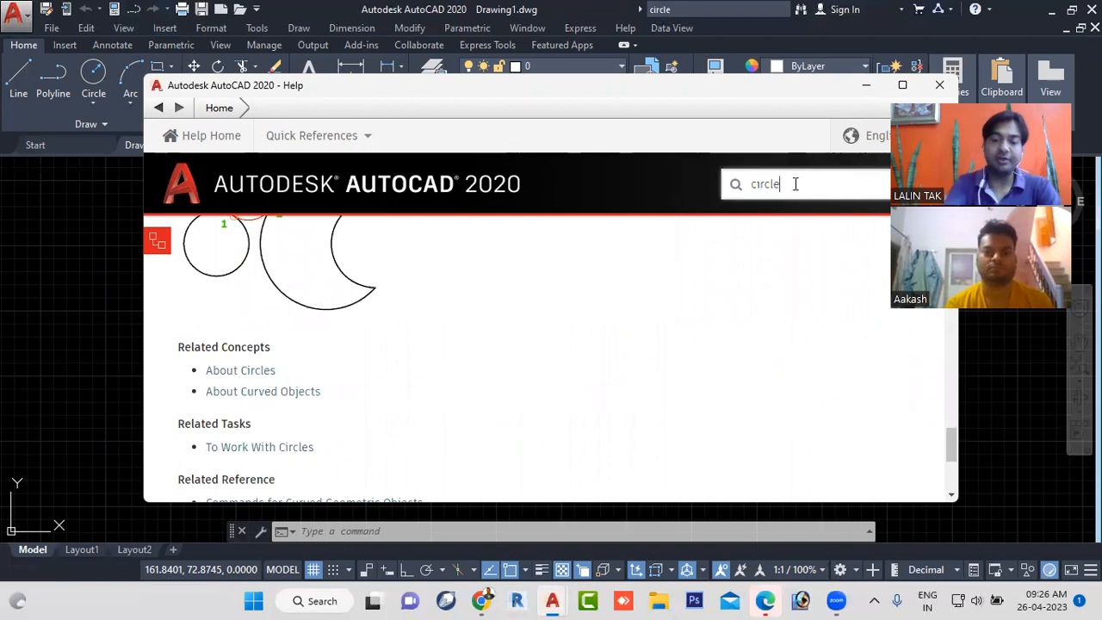
key("BackSpace")
key("BackSpace")
key("BackSpace")
key("BackSpace")
key("BackSpace")
key("BackSpace")
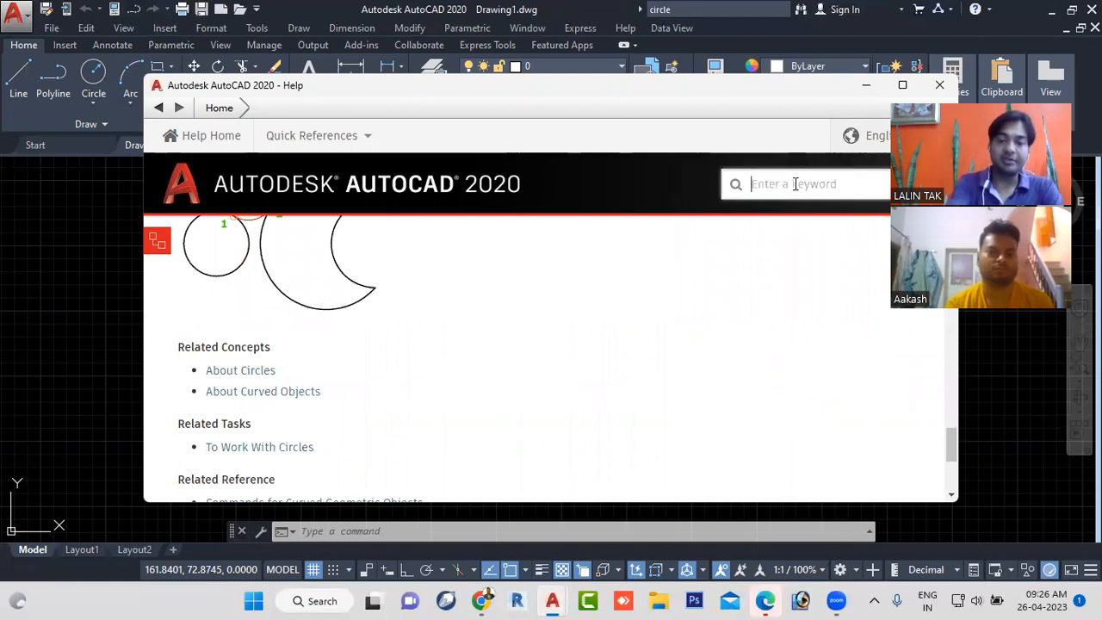
type("line")
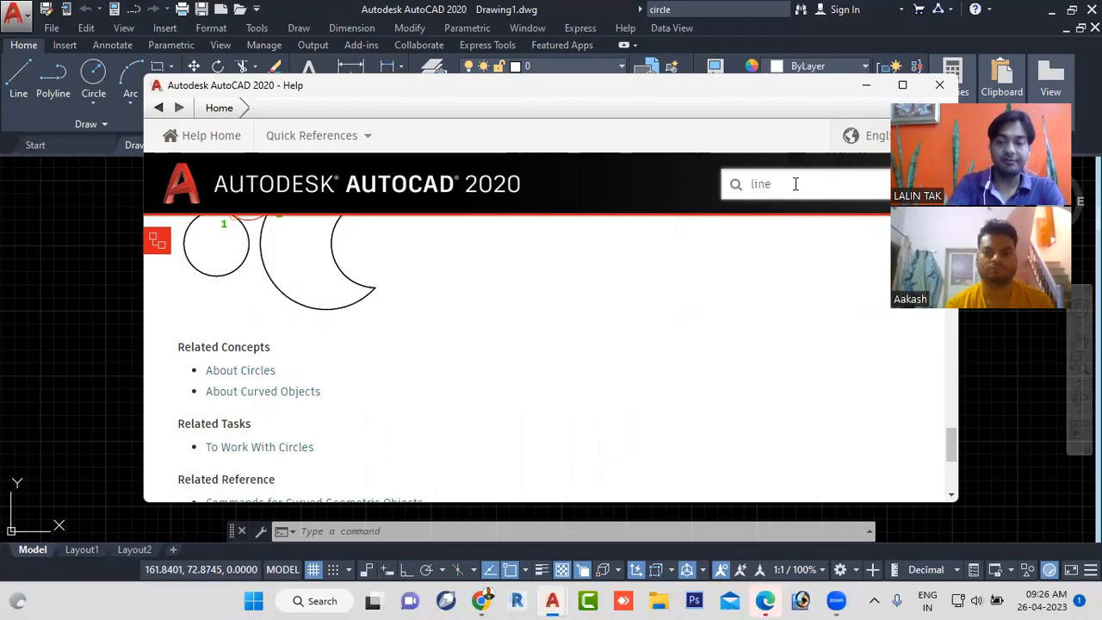
key("Return")
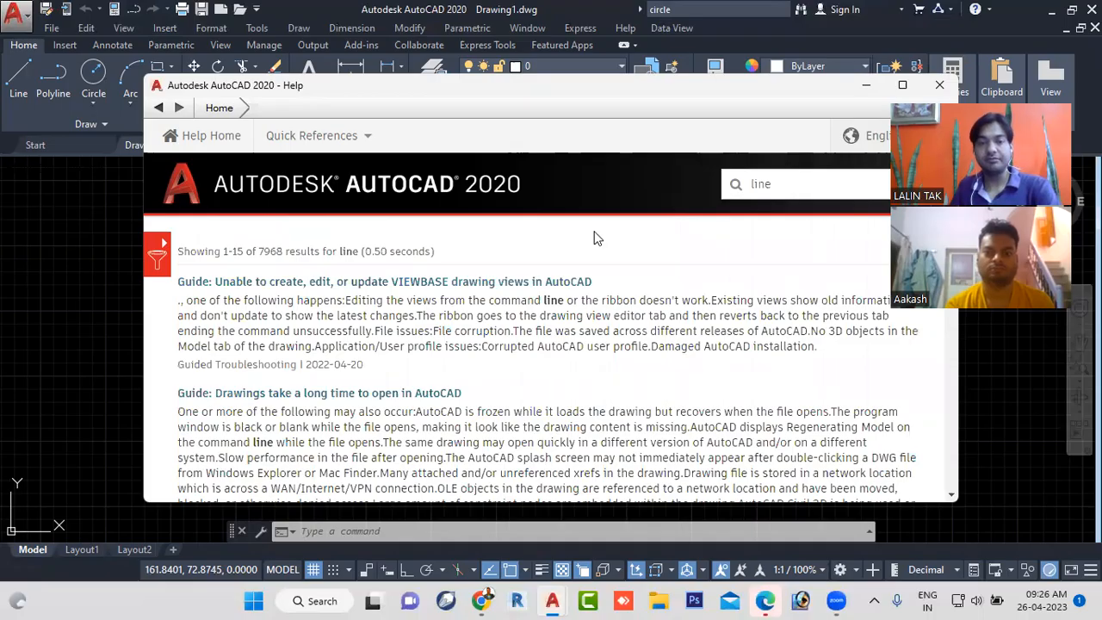
- Look through the search results and open the LINE (Command) article
scroll(397, 323, "down", 1)
scroll(401, 327, "up", 1)
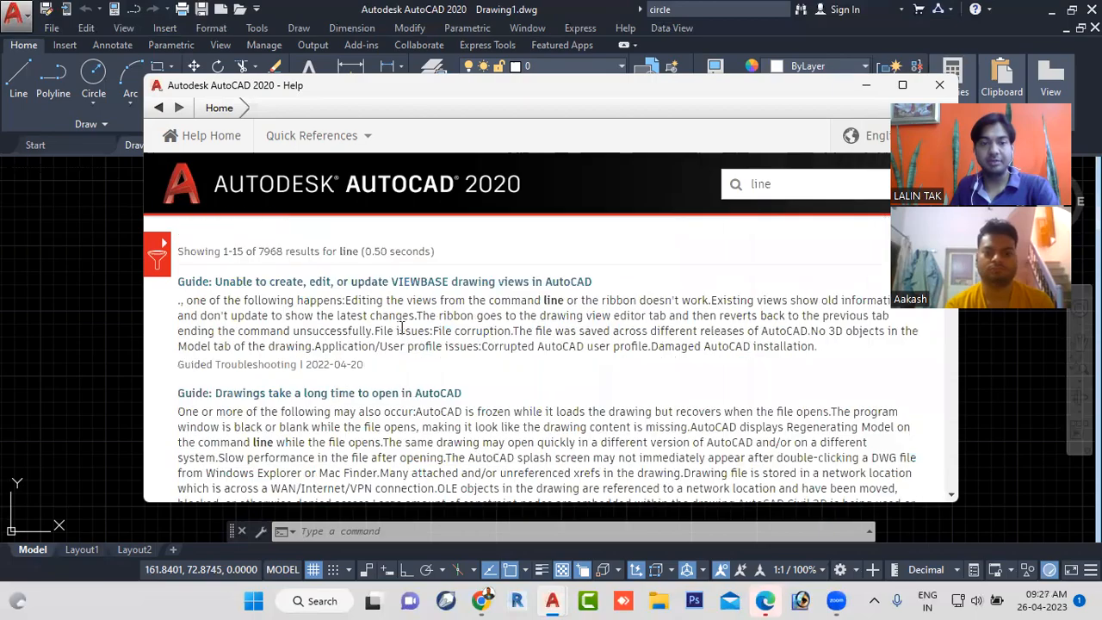
scroll(402, 331, "down", 3)
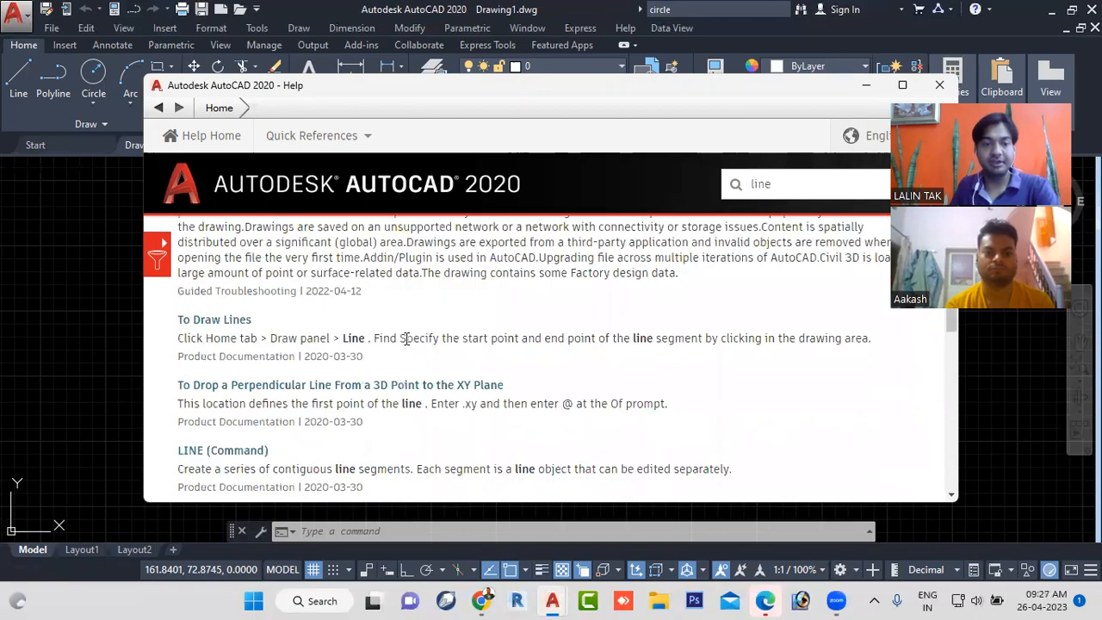
scroll(382, 385, "down", 1)
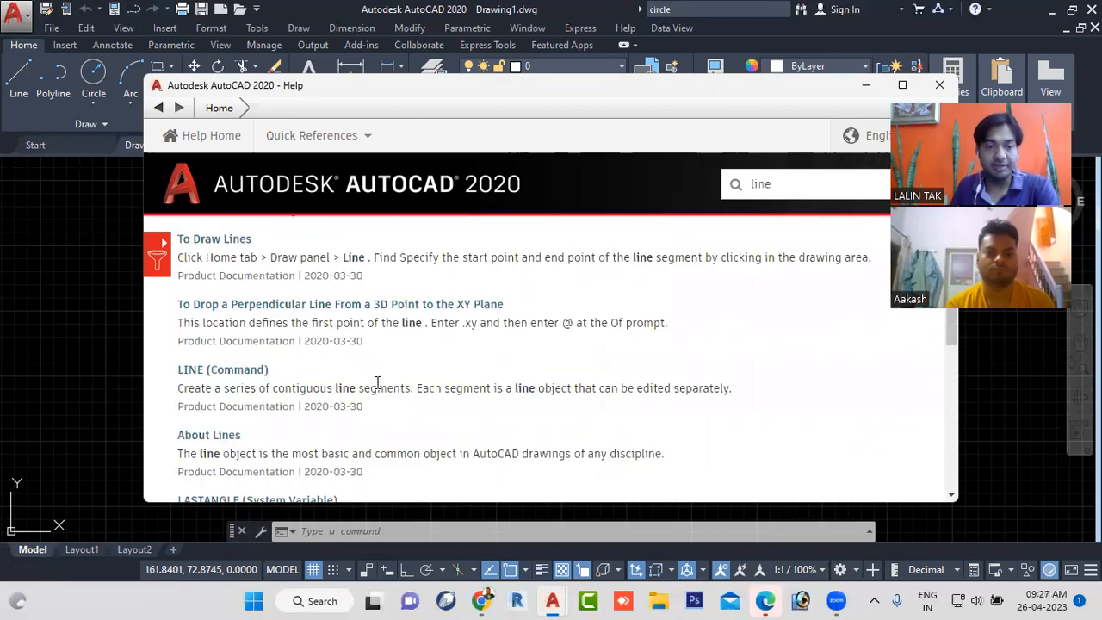
left_click(235, 372)
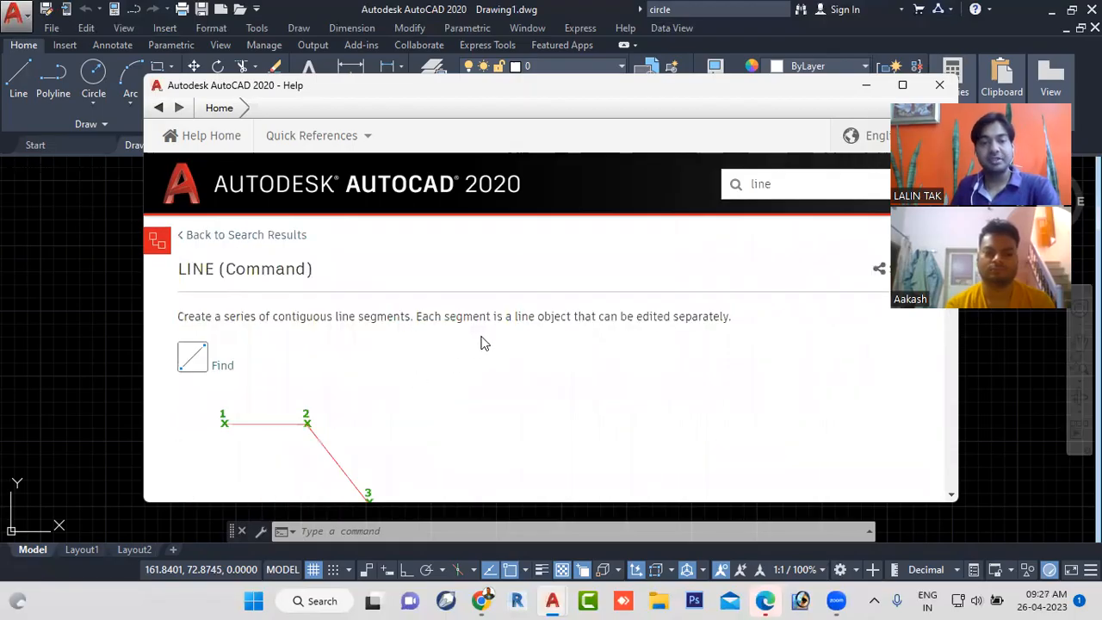
- Review the LINE (Command) article, covering its first and next point prompts, coordinate entry, and the Close and Undo options
scroll(480, 342, "down", 2)
scroll(461, 351, "up", 1)
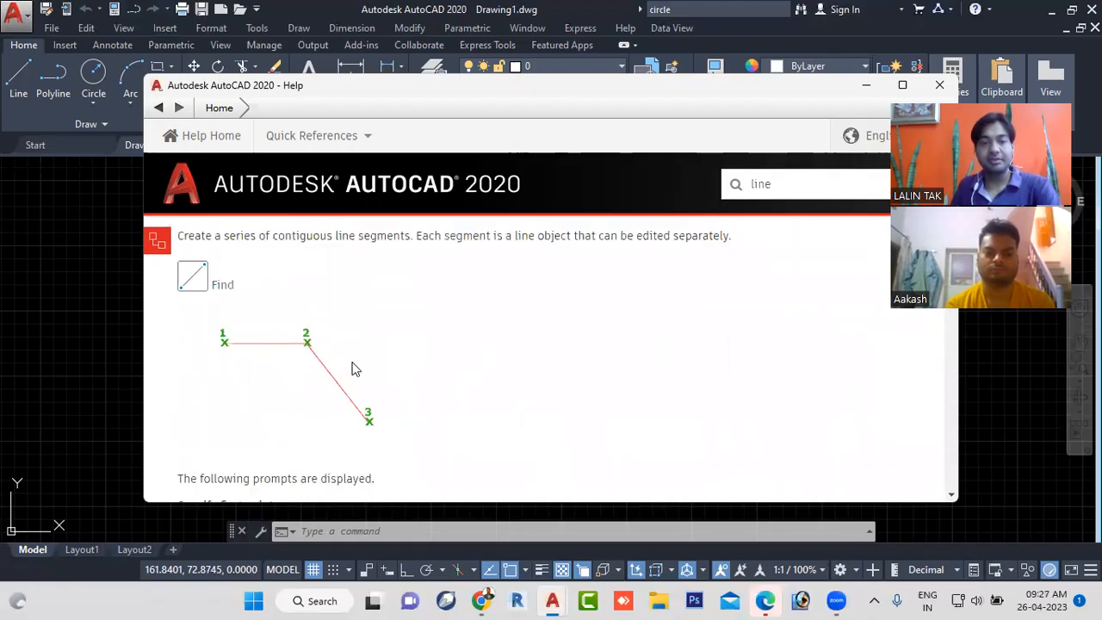
scroll(426, 365, "down", 2)
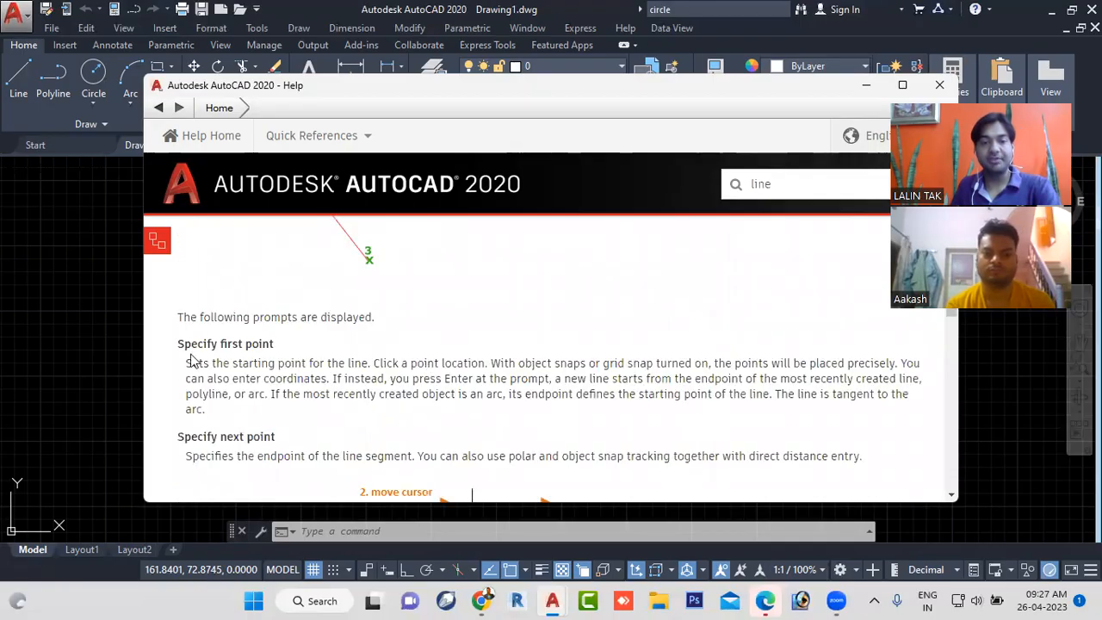
scroll(365, 370, "down", 4)
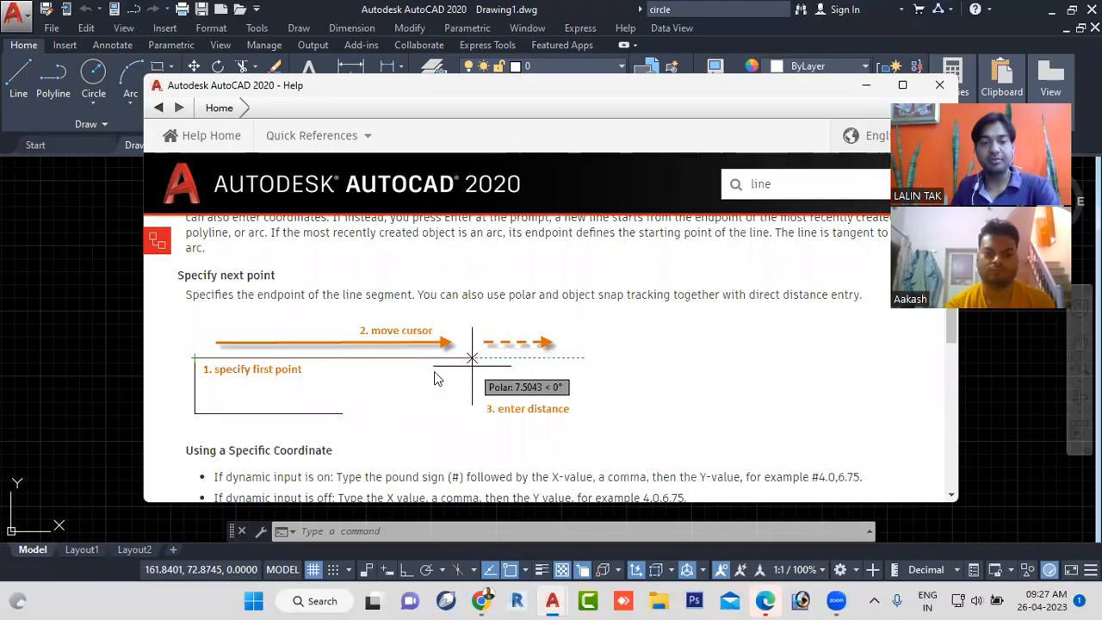
scroll(434, 377, "down", 2)
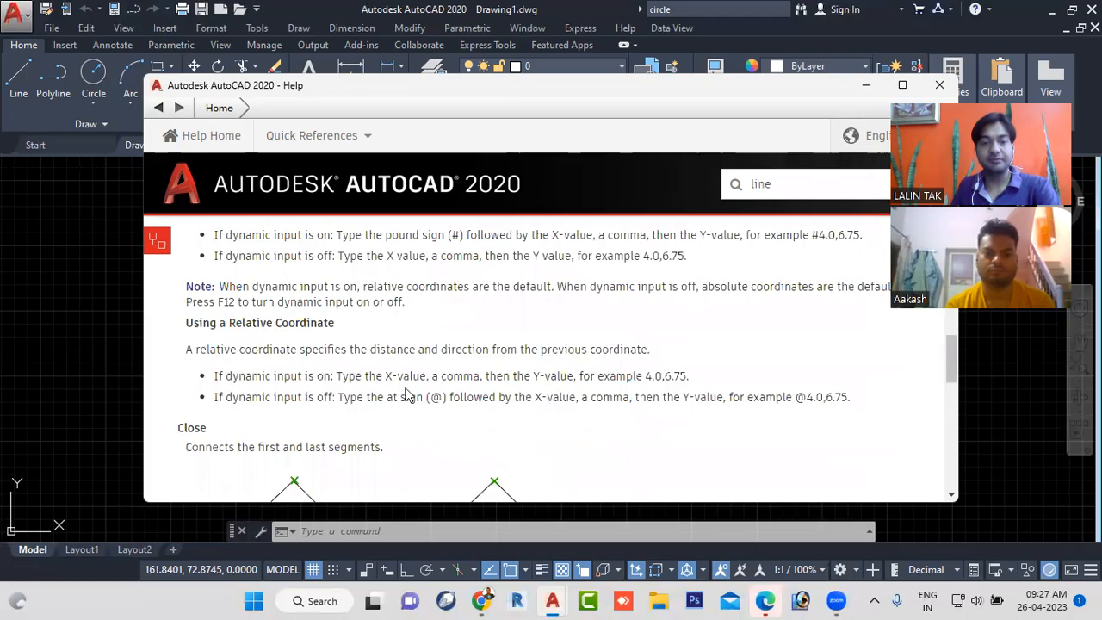
scroll(388, 383, "down", 1)
scroll(388, 383, "down", 3)
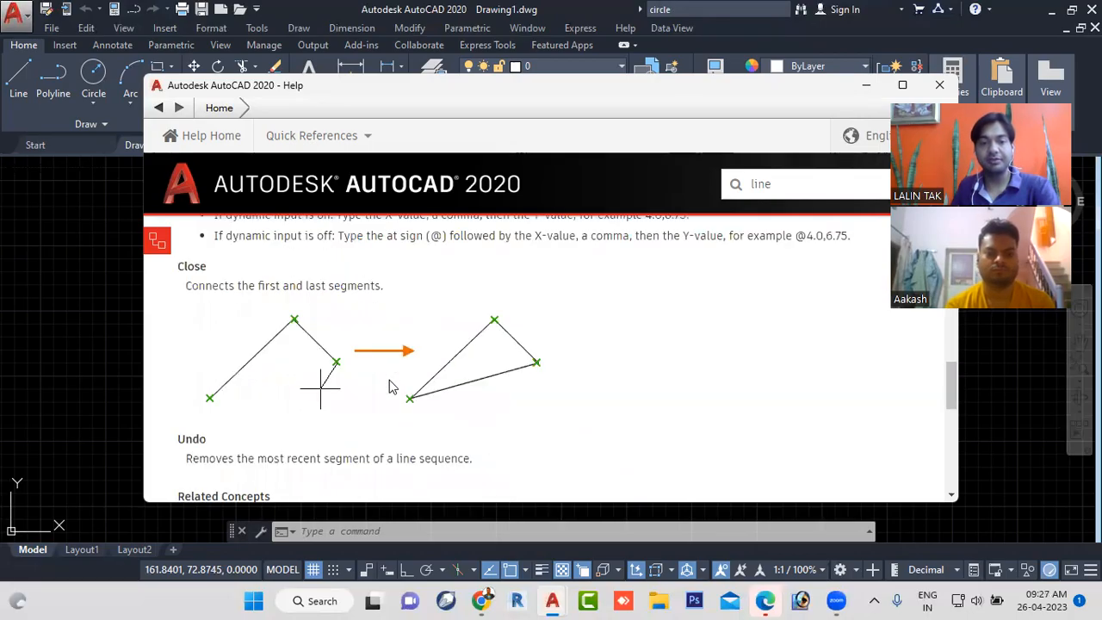
scroll(388, 389, "down", 4)
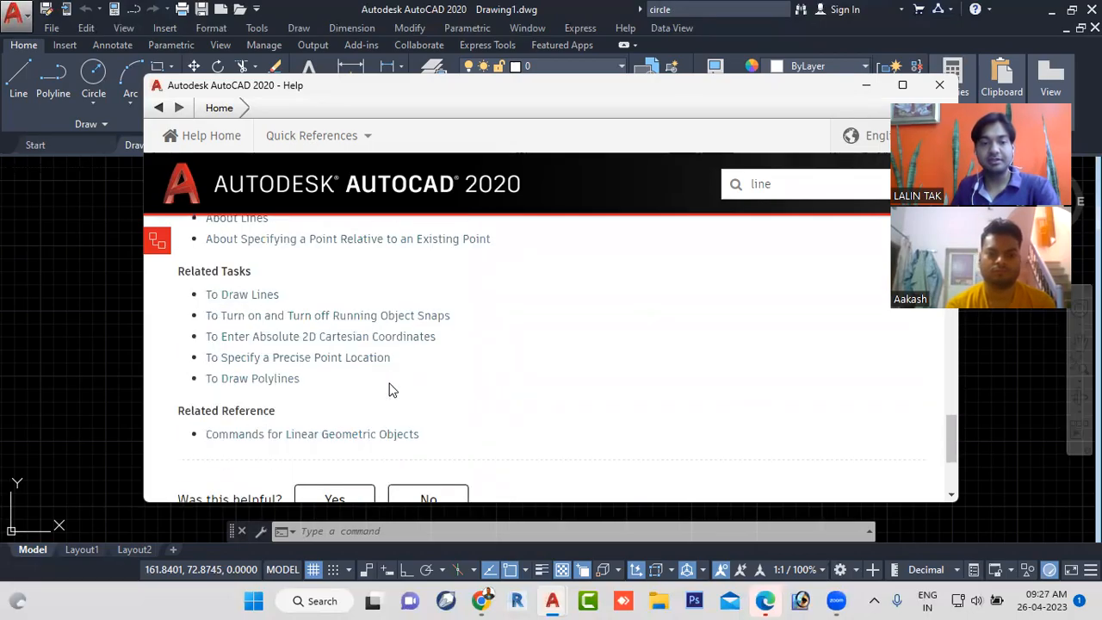
scroll(448, 384, "up", 5)
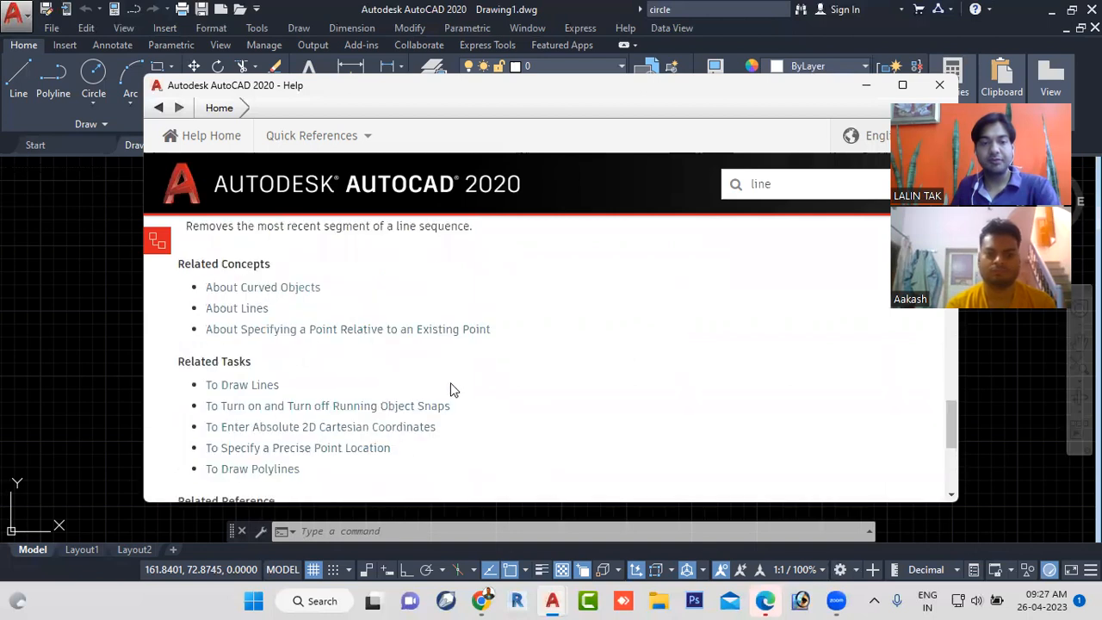
scroll(460, 388, "up", 6)
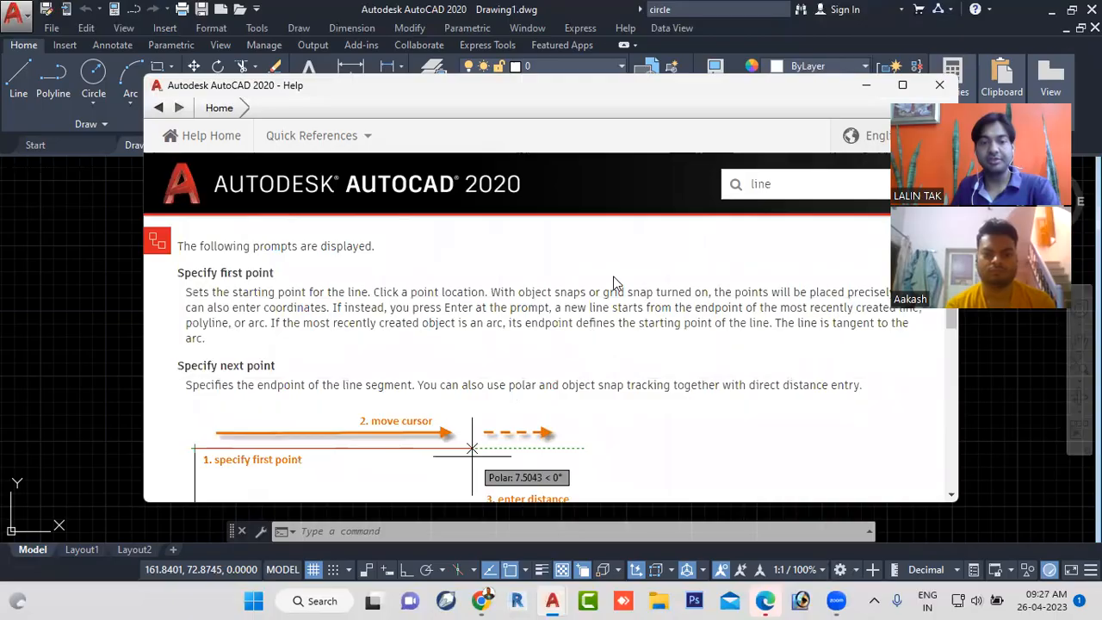
scroll(613, 292, "up", 3)
scroll(473, 342, "up", 2)
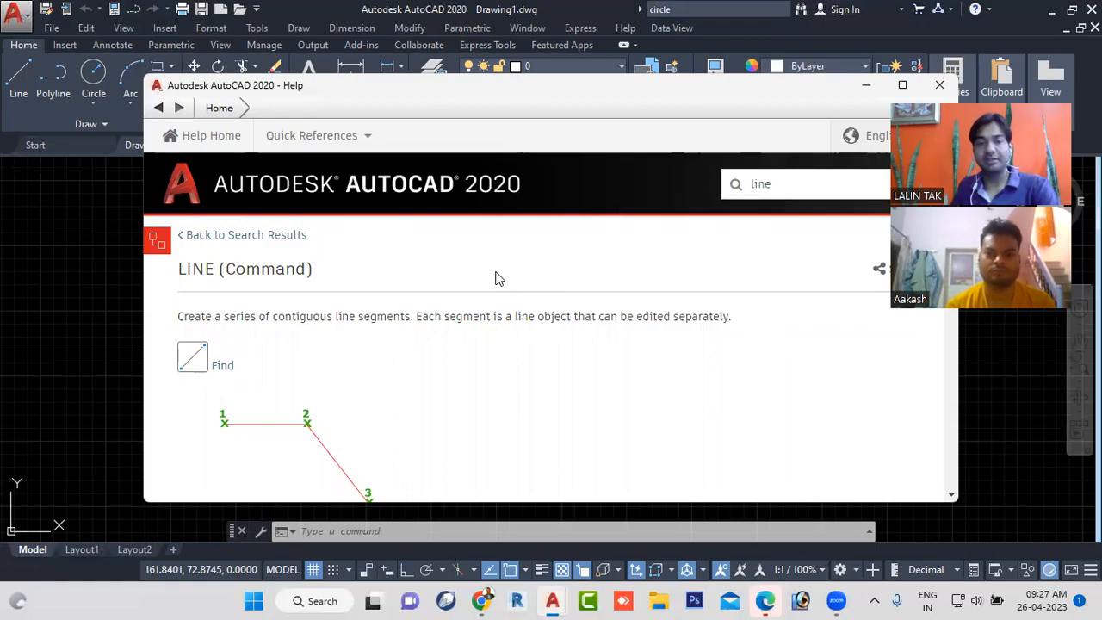
scroll(494, 298, "down", 2)
scroll(494, 298, "down", 3)
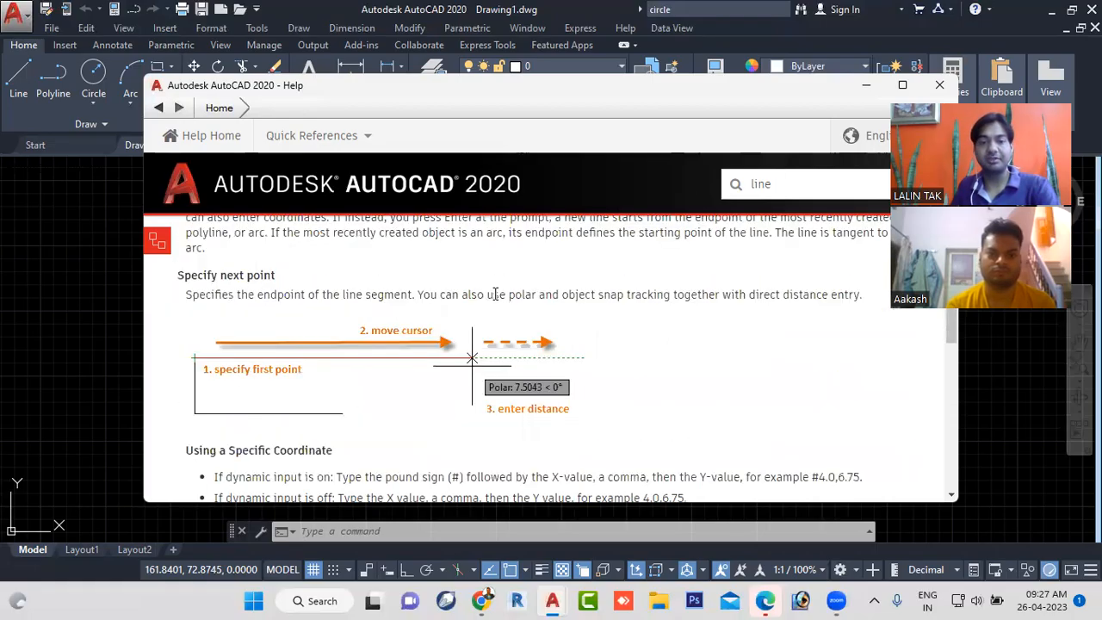
scroll(494, 305, "down", 3)
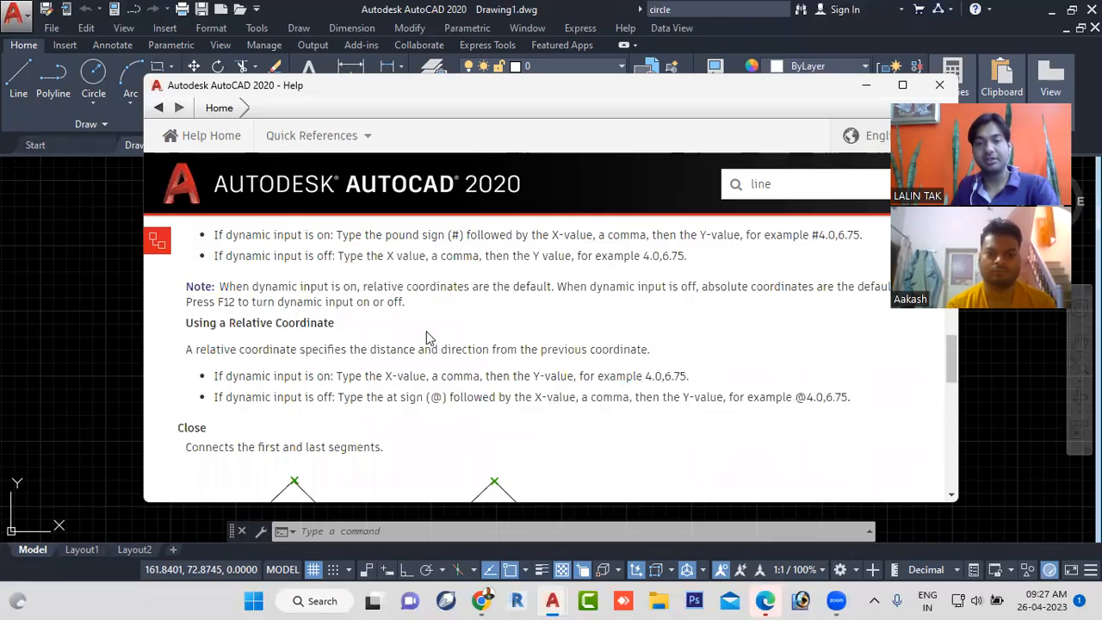
- Close the Help window and clear the "circle" keyword from the main window's help search
left_click(939, 87)
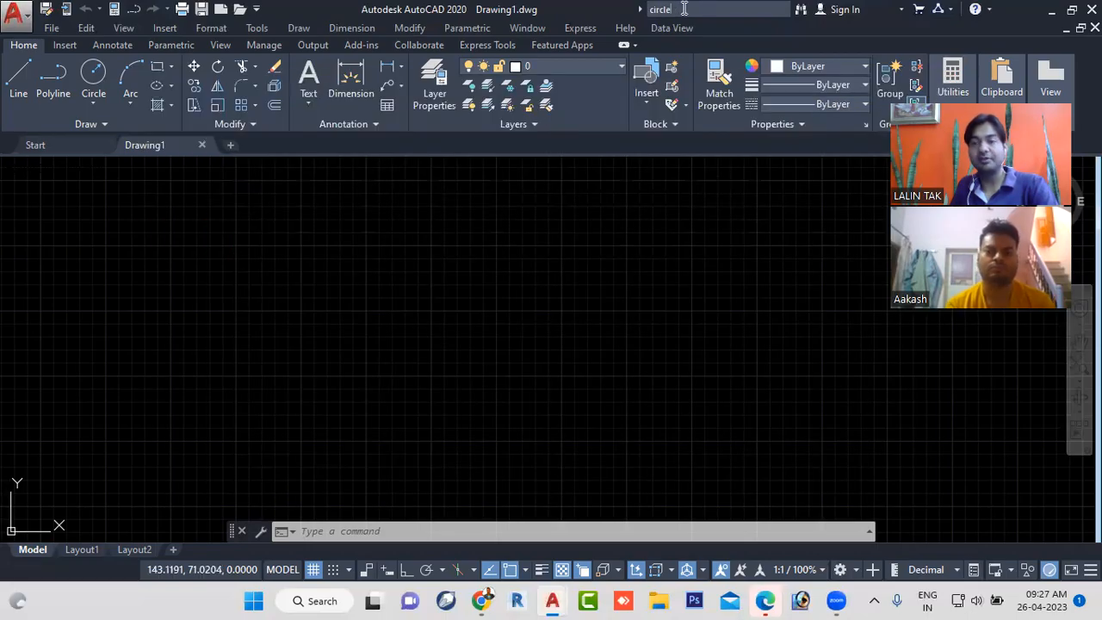
key("BackSpace")
key("BackSpace")
key("BackSpace")
key("BackSpace")
key("BackSpace")
key("BackSpace")
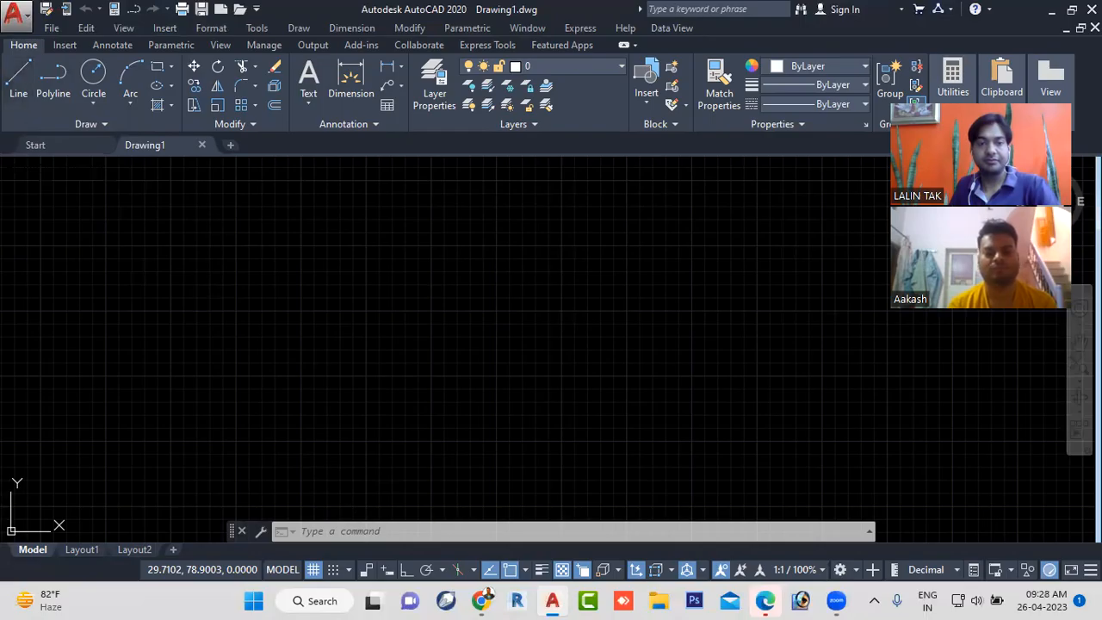
- Draw two connected line segments forming a peak in the middle of the drawing area, and end the LINE command
type("LINE")
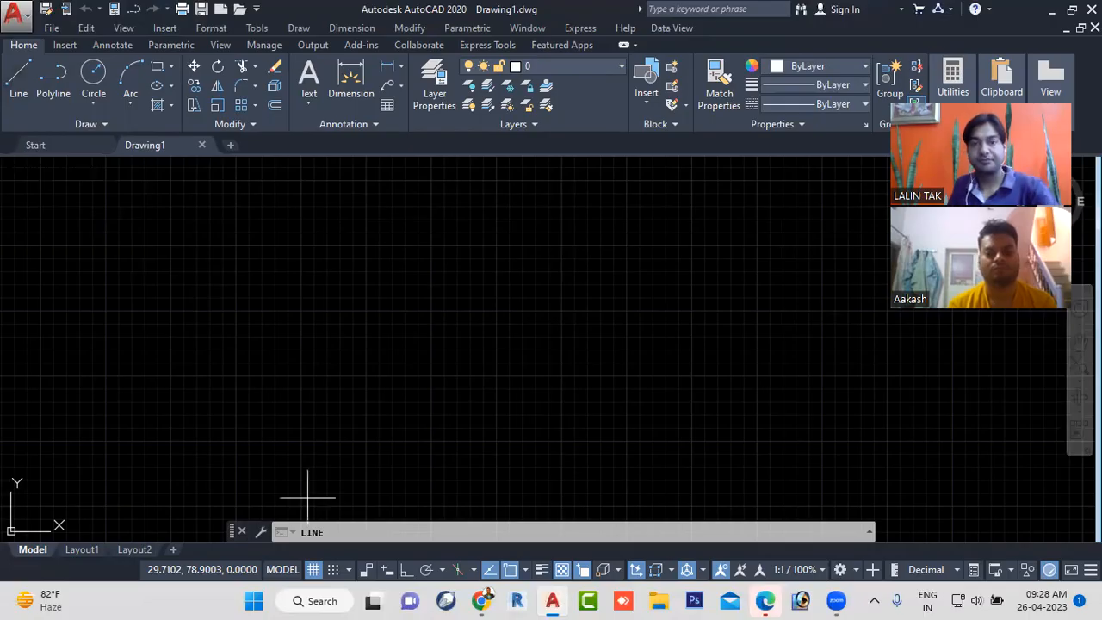
key("Return")
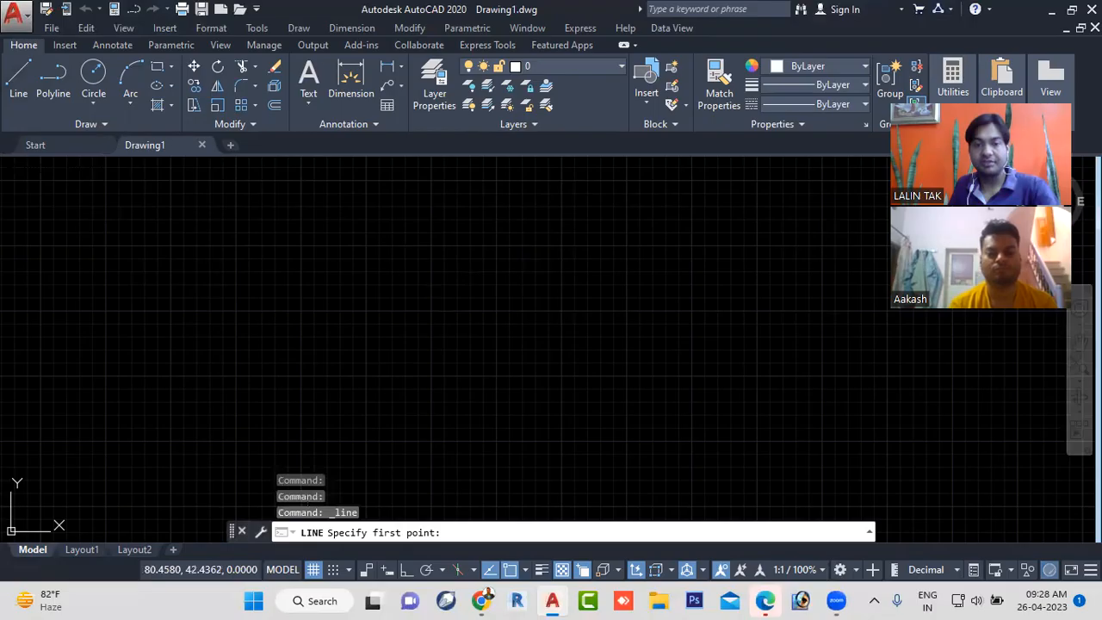
left_click(395, 349)
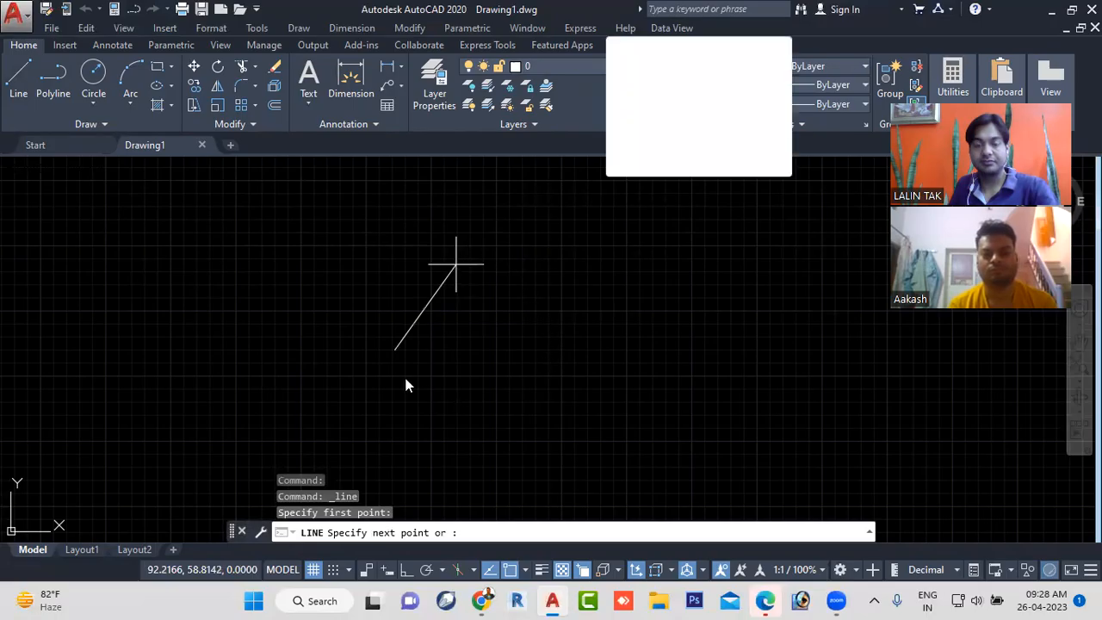
left_click(527, 294)
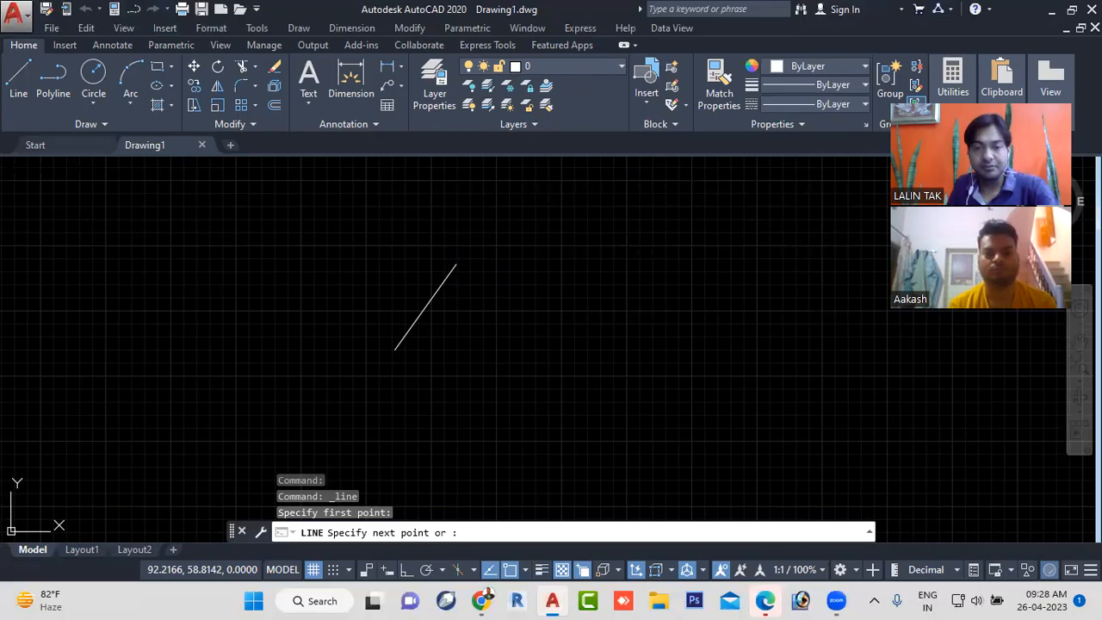
left_click(526, 293)
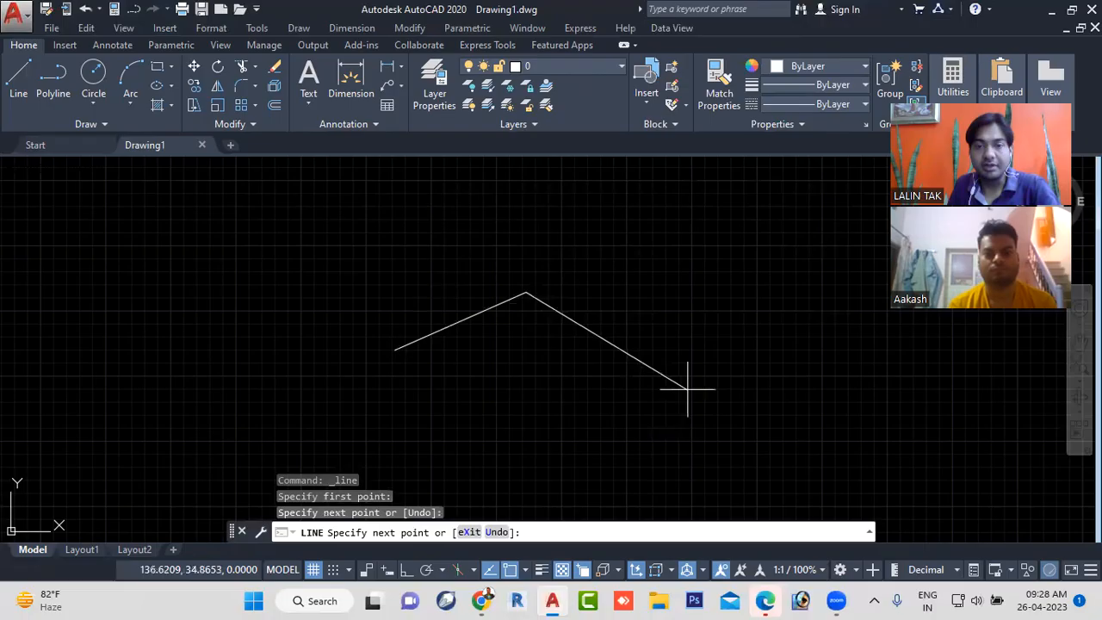
left_click(687, 388)
key("Escape")
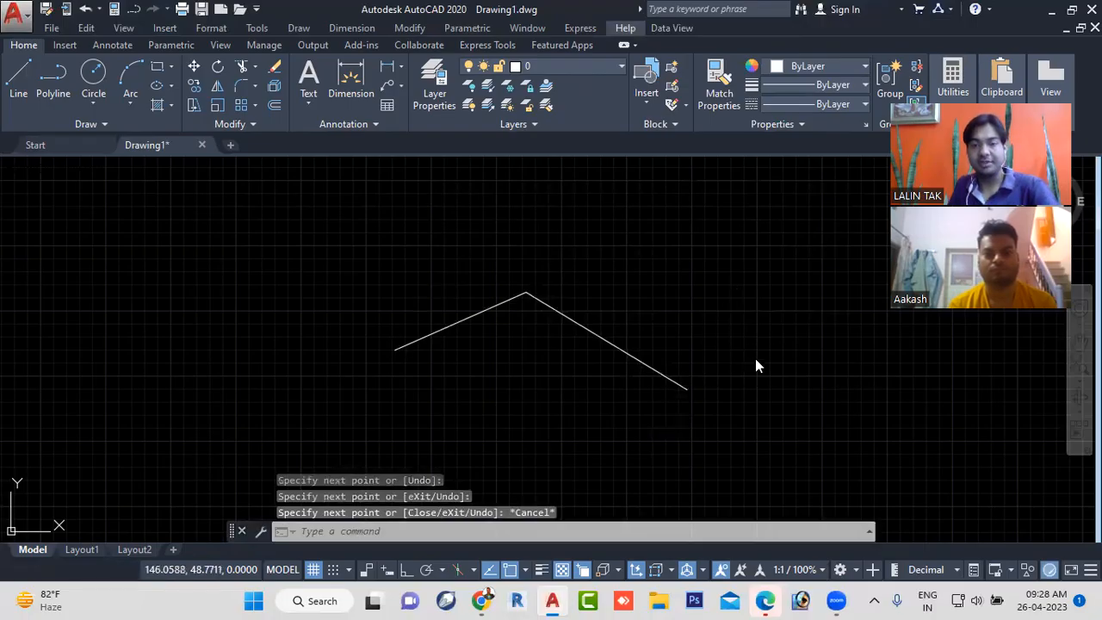
- Draw a circle beside the two connected lines by picking its centre point and a radius point
left_click(93, 76)
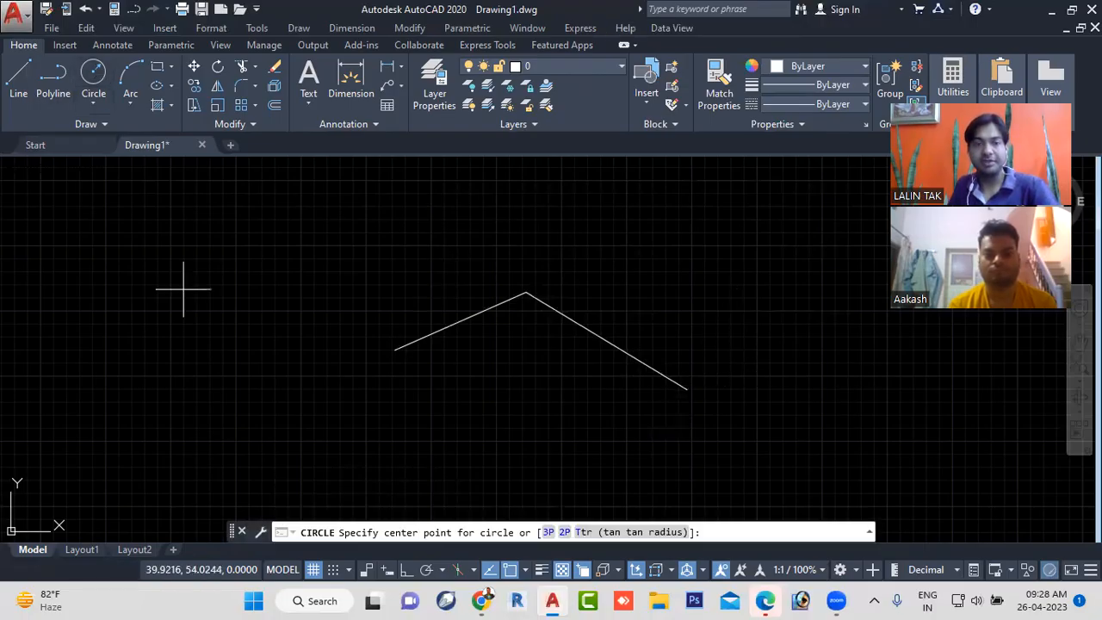
left_click(217, 316)
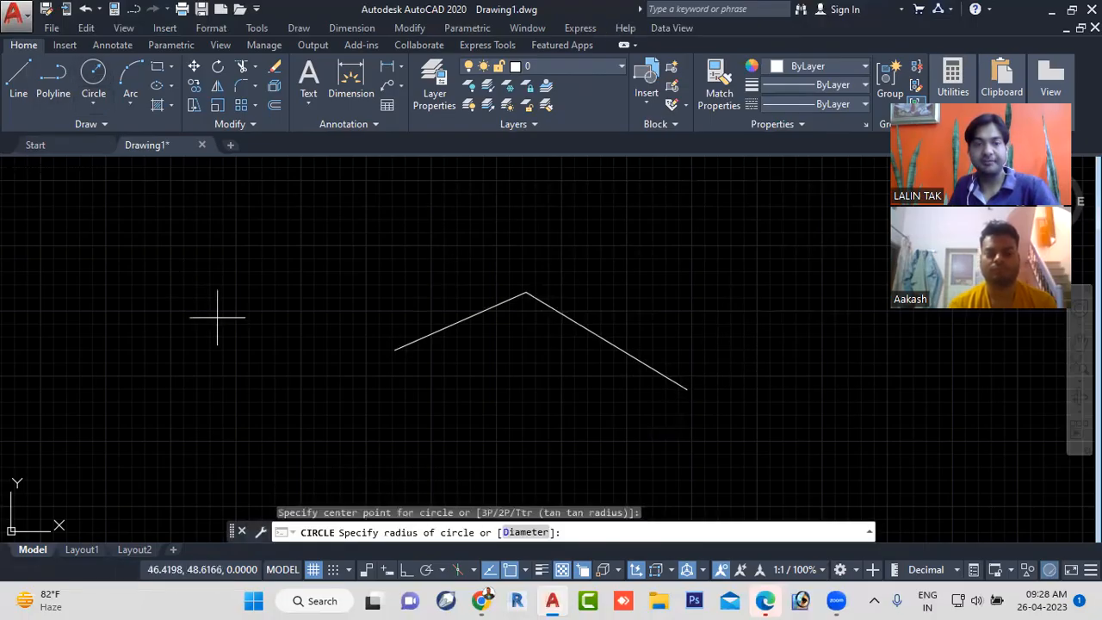
left_click(290, 383)
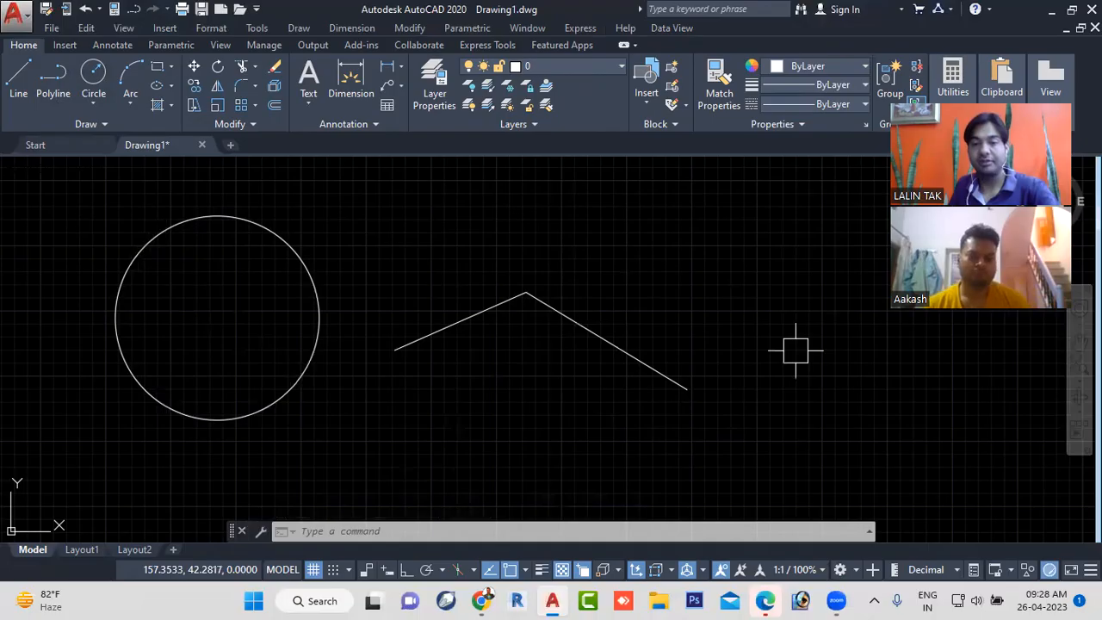
- Review the previous commands in the expanded command history, and close the history
key("F2")
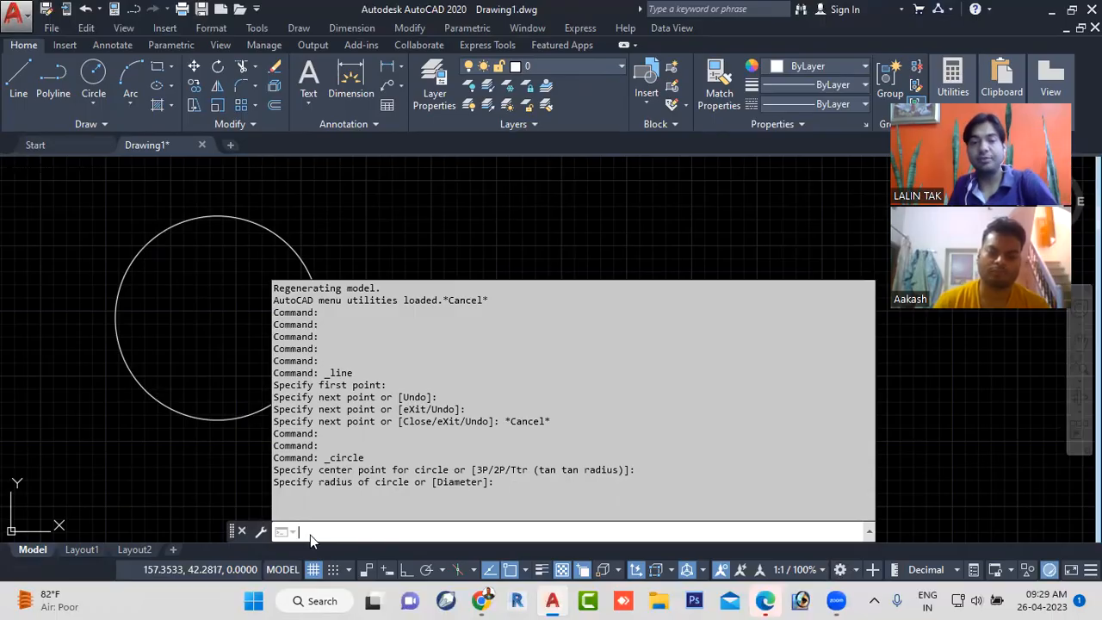
left_click(509, 223)
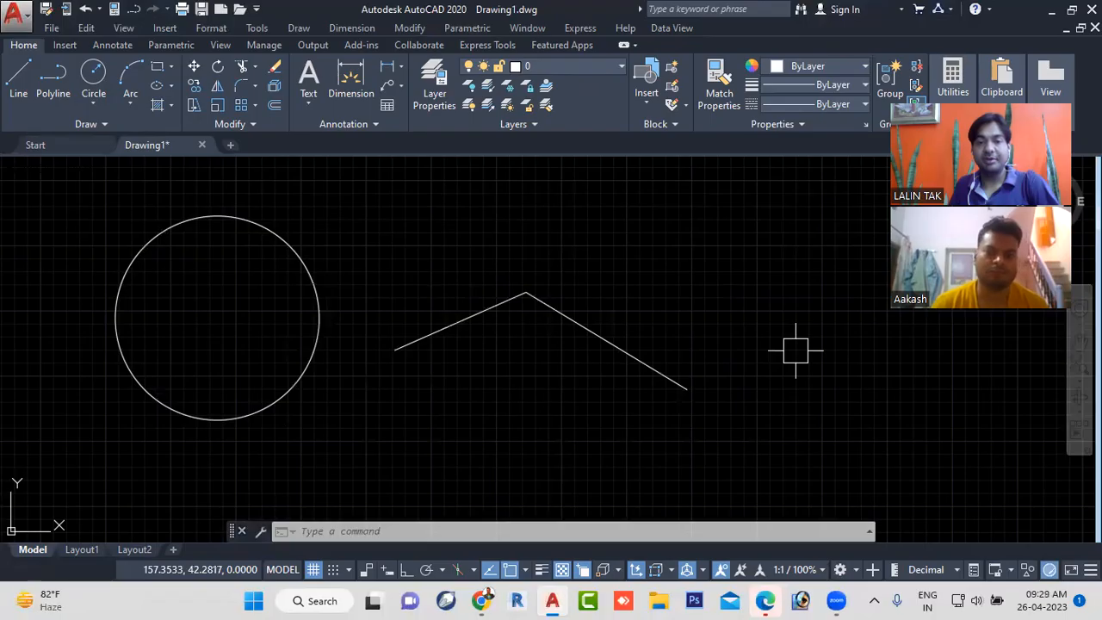
- Switch to the Edge browser, close the Windows 11 help search page, check the workbook's status bar toggle list, and return to AutoCAD
left_click(768, 600)
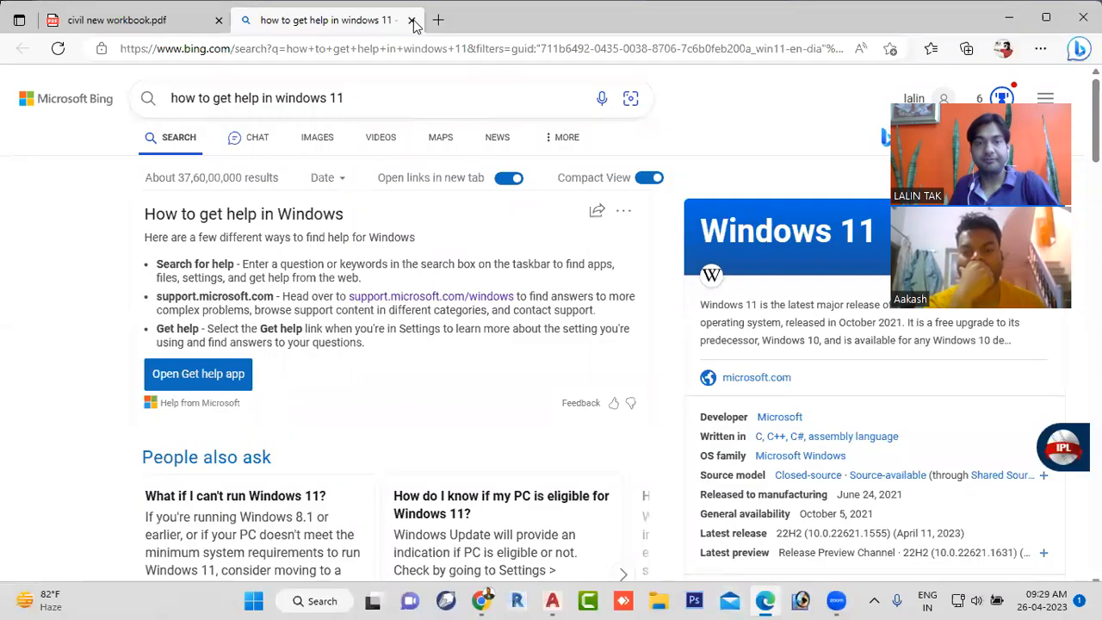
key("ctrl+w")
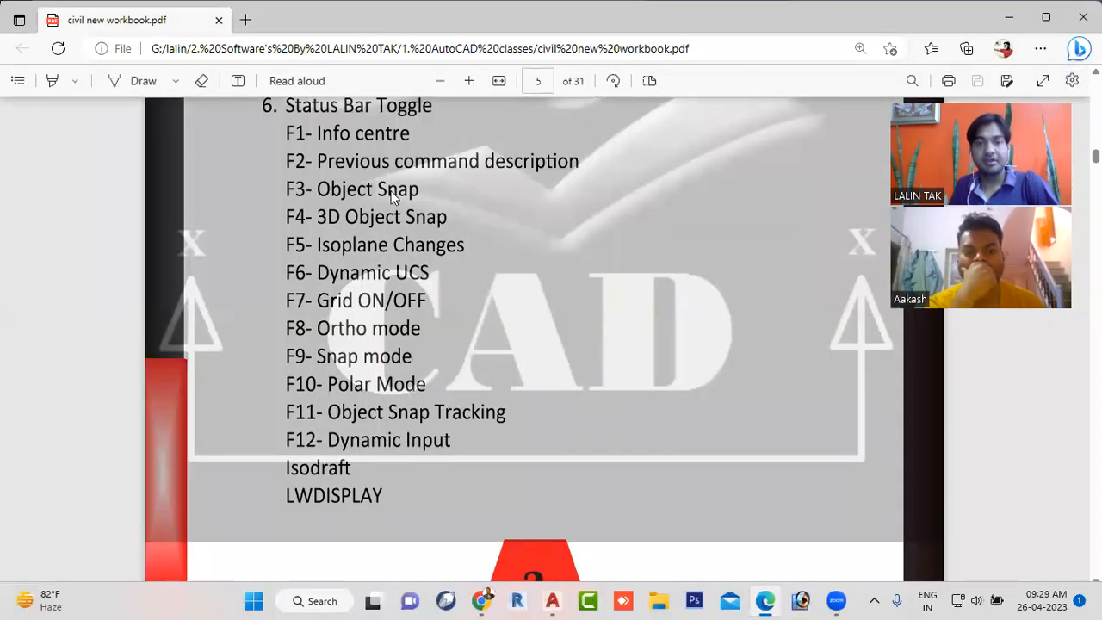
left_click(553, 597)
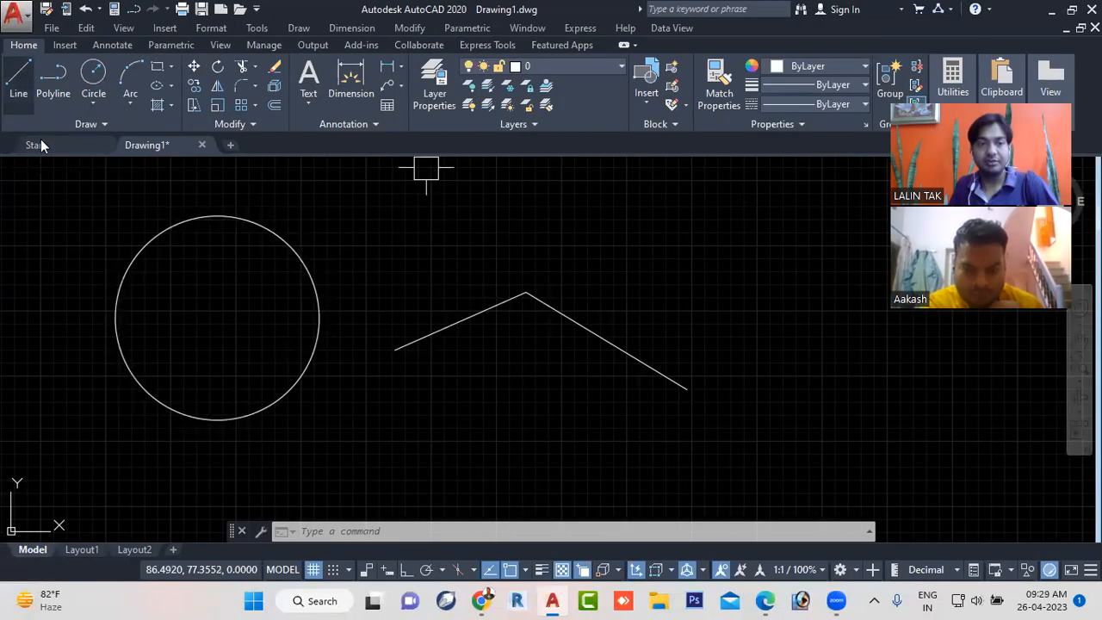
- Start the LINE command and review the available object snap modes, from Endpoint to Parallel
left_click(19, 86)
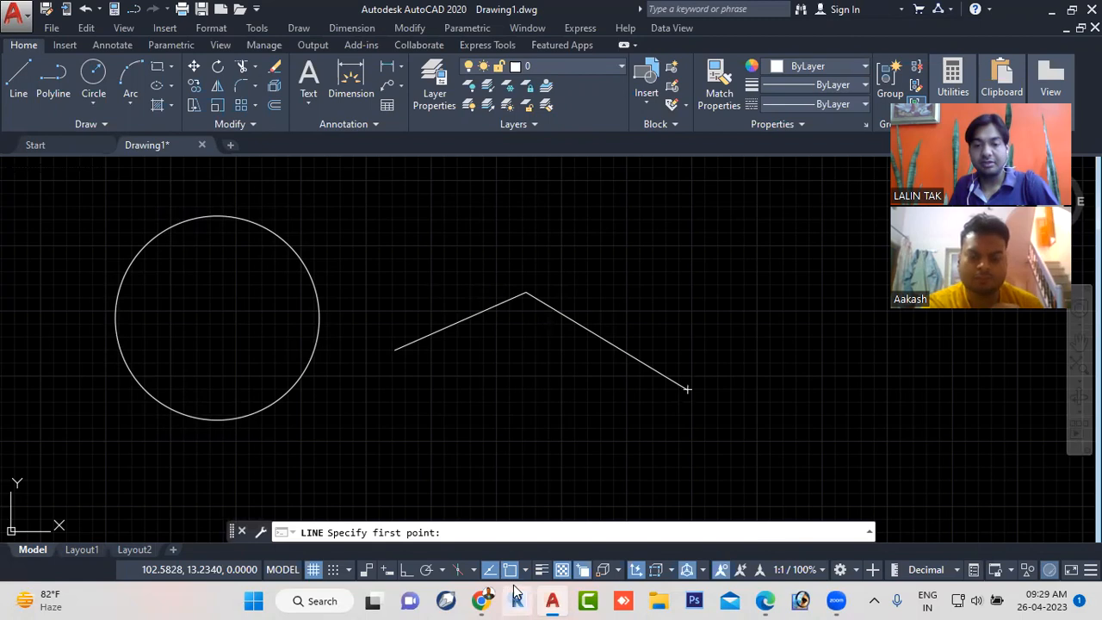
left_click(524, 569)
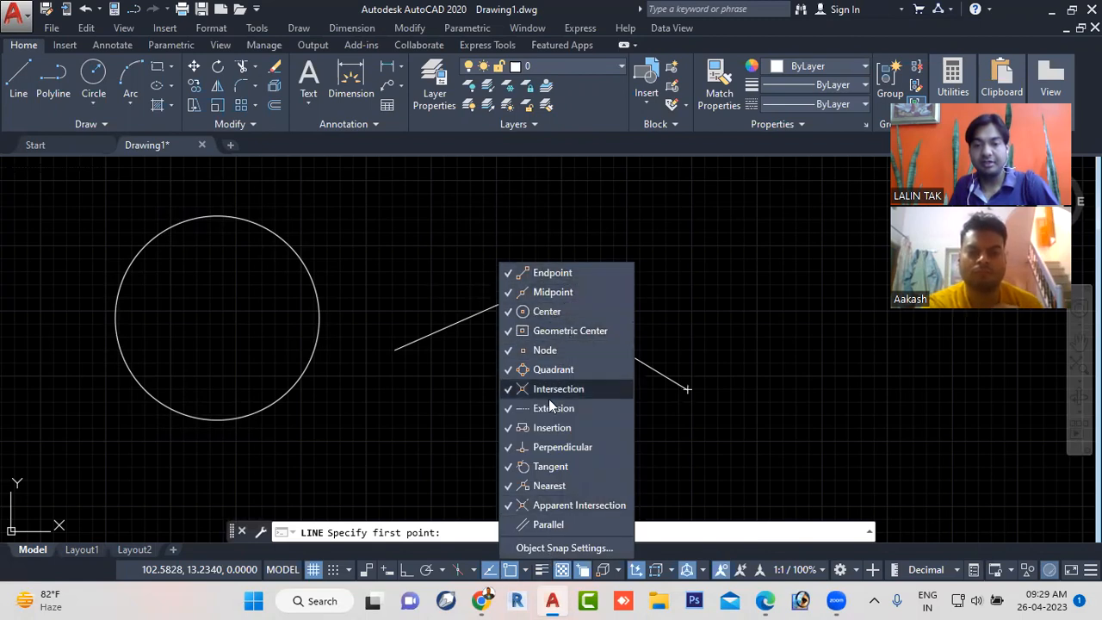
left_click(692, 445)
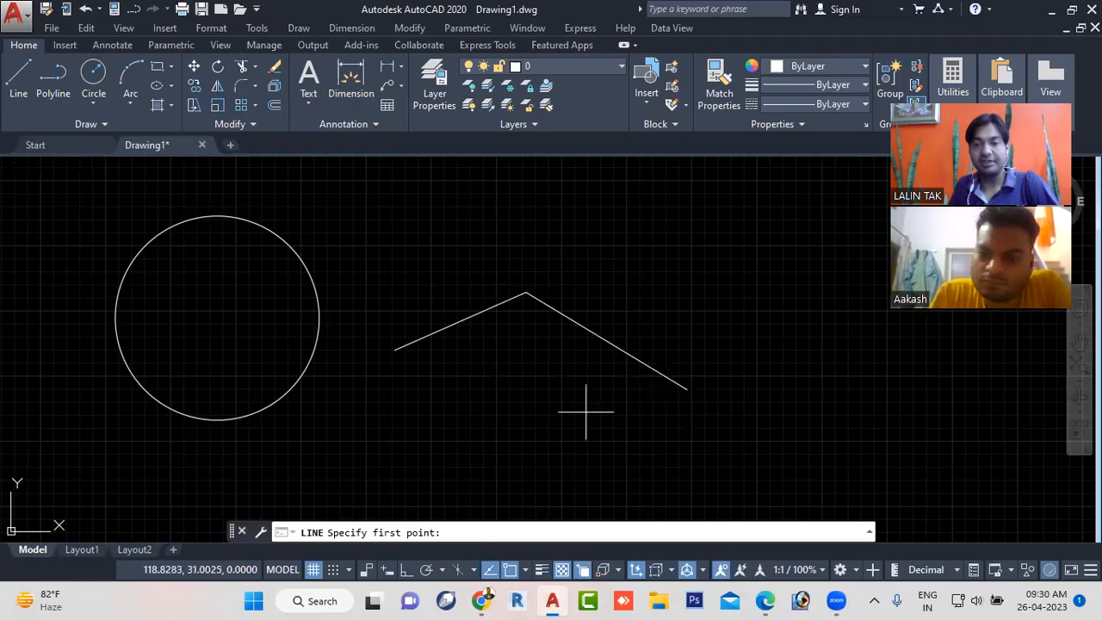
- Turn object snap off and back on while LINE is waiting for its first point, and cancel the command
left_click(510, 569)
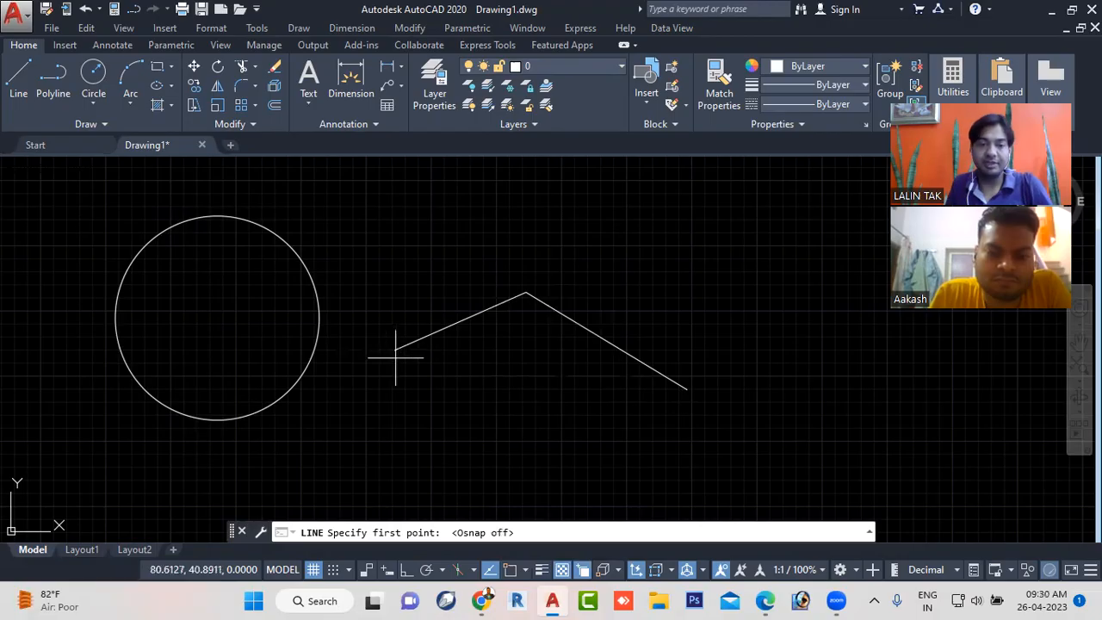
left_click(511, 573)
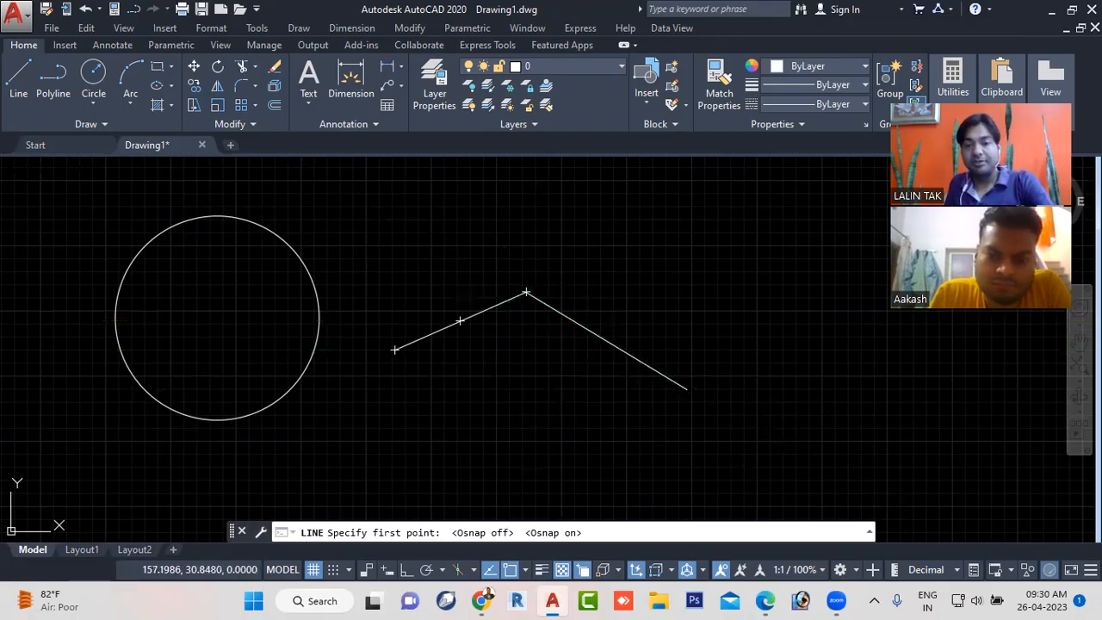
key("Escape")
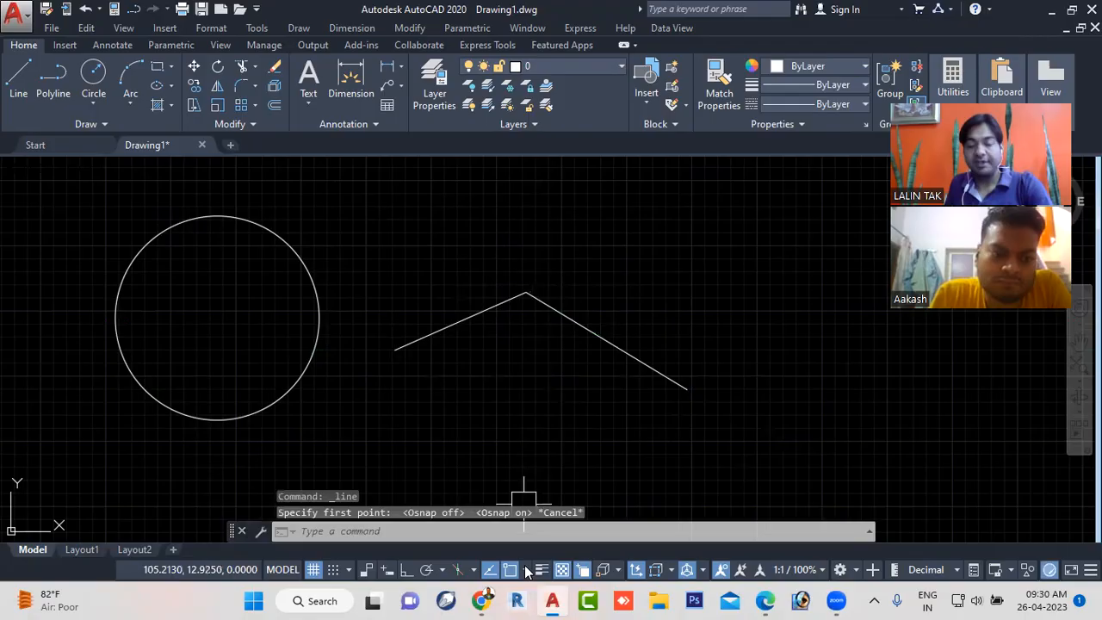
- Go through the object snap modes again, both without a command and with LINE restarted to compare the circle's snap points
left_click(525, 569)
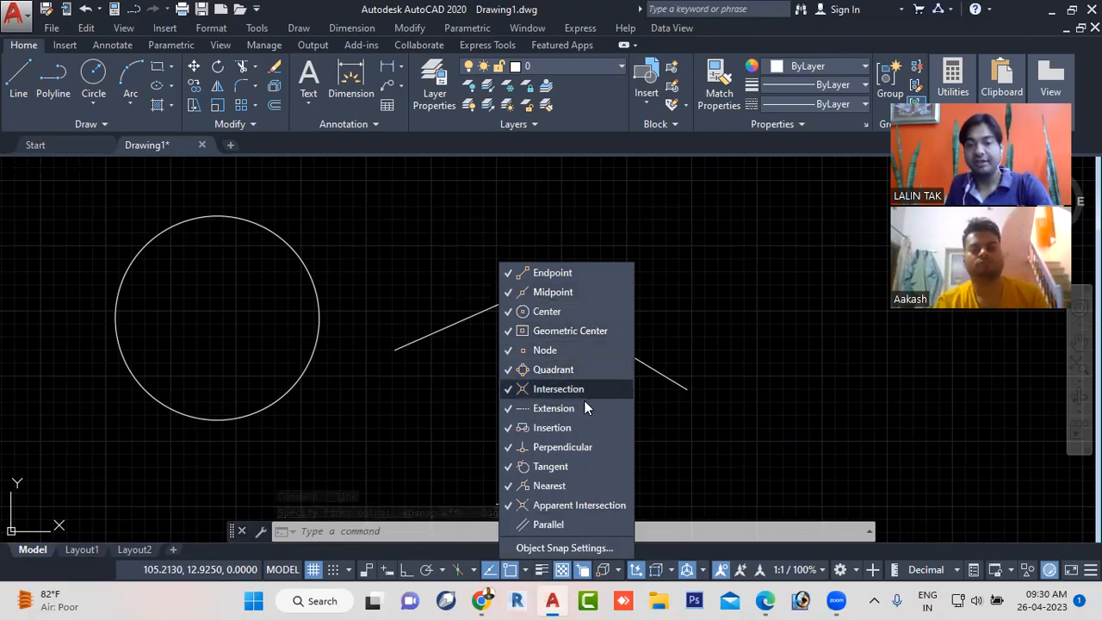
left_click(437, 411)
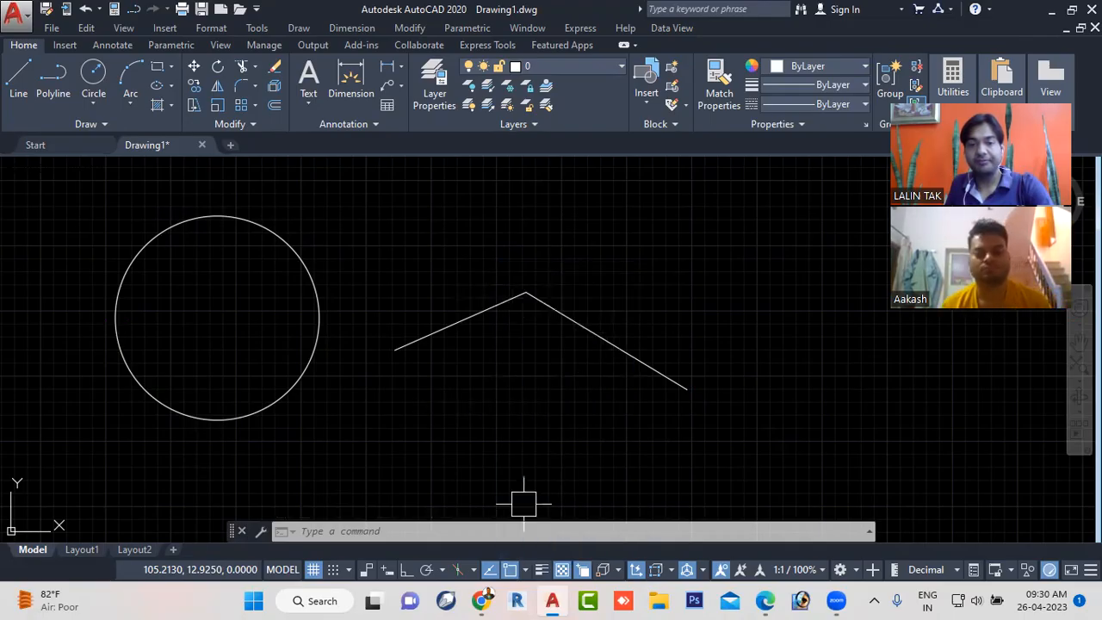
left_click(19, 79)
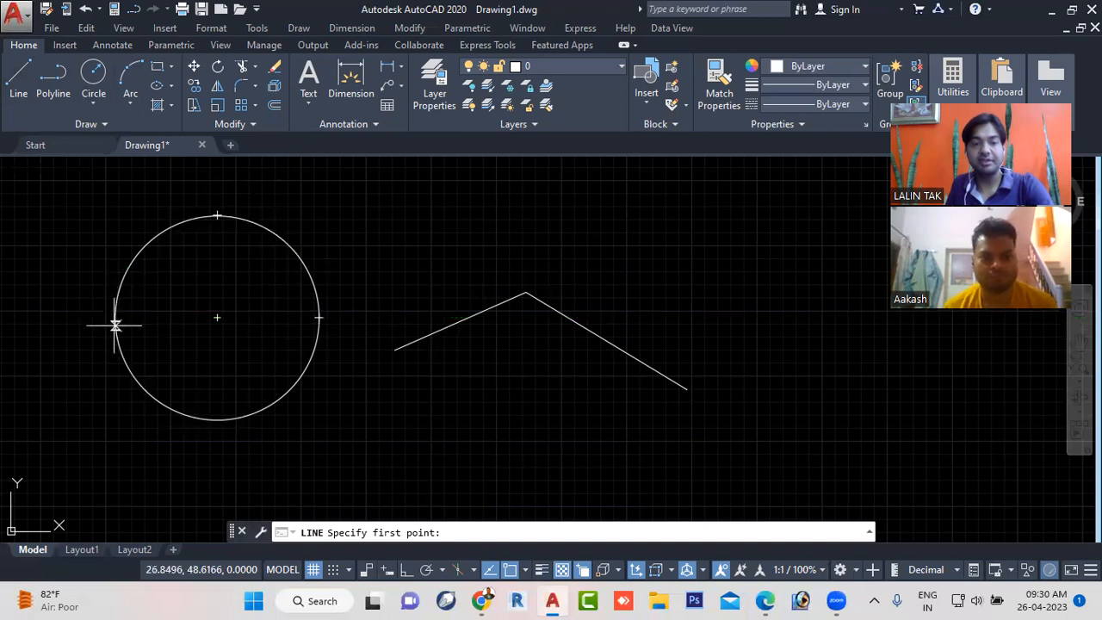
left_click(524, 570)
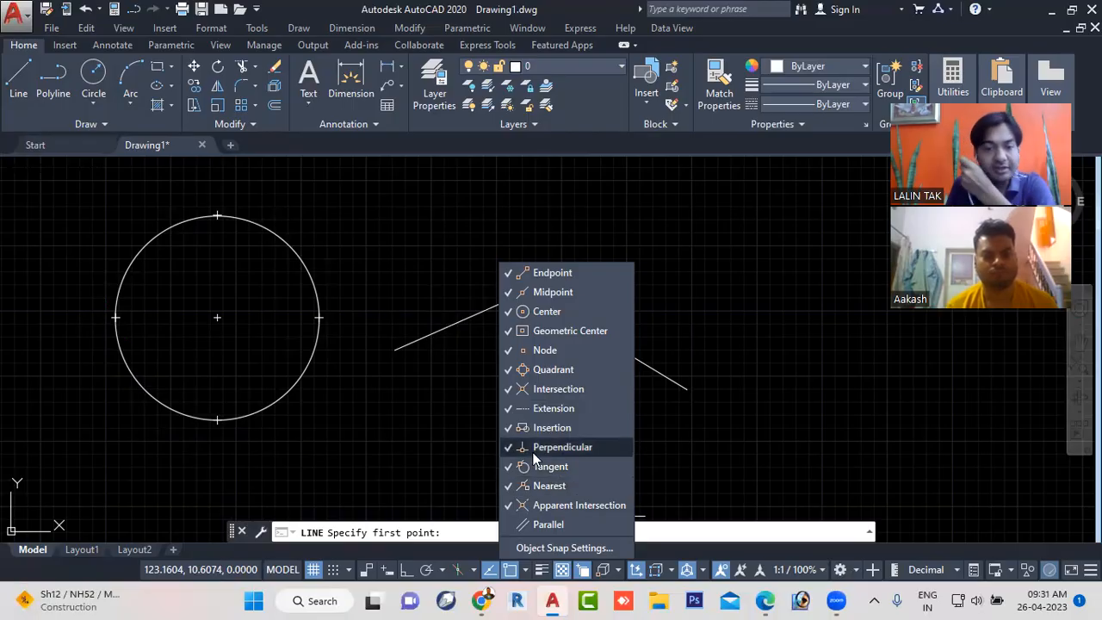
left_click(683, 459)
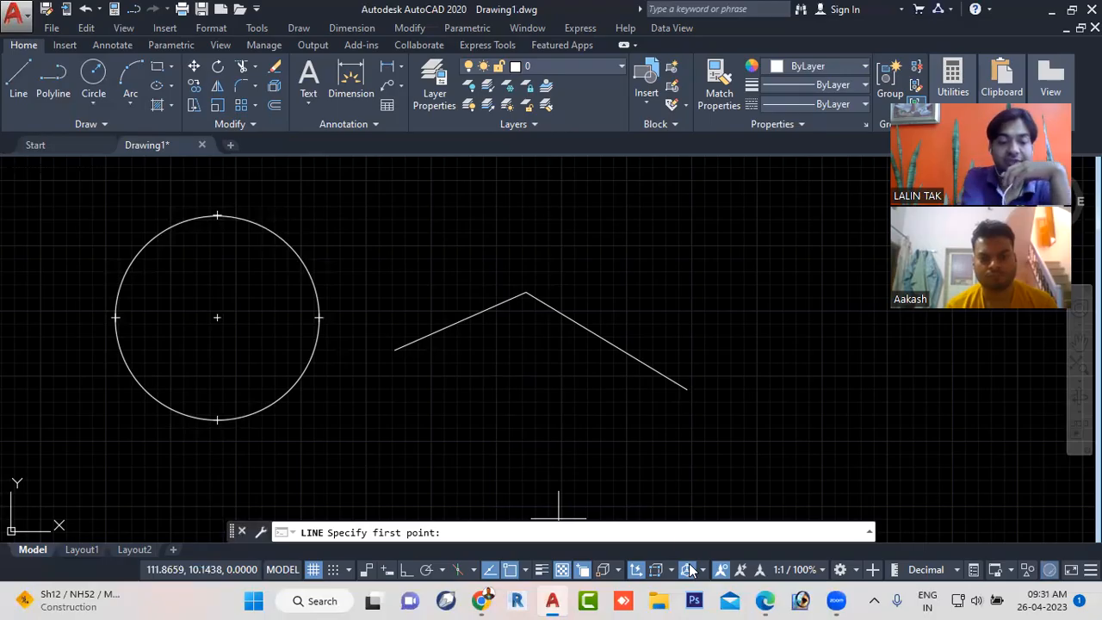
- Toggle object snap off and on twice during the active LINE command
key("F3")
key("F3")
key("F3")
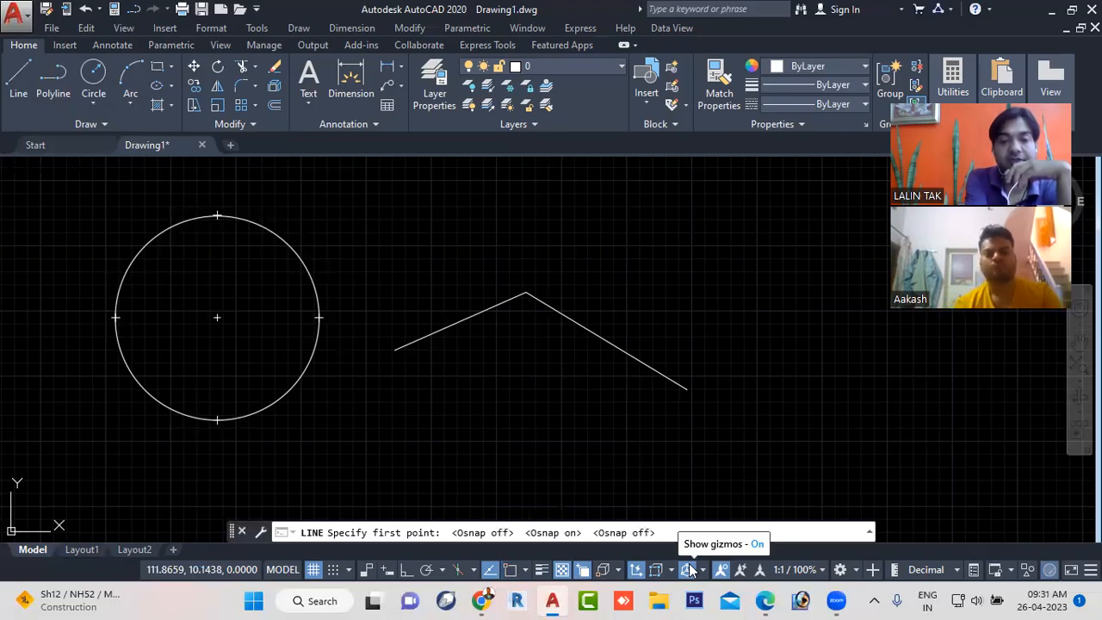
key("F3")
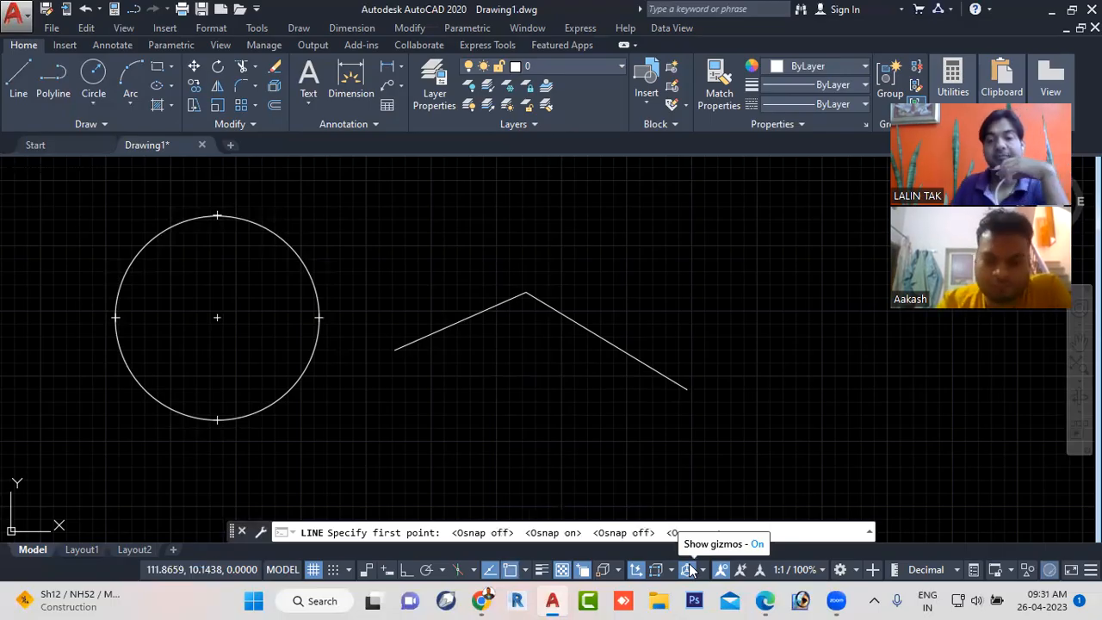
- Switch to the workbook PDF to check the next function-key toggle in the list, and return to AutoCAD
key("alt+Tab")
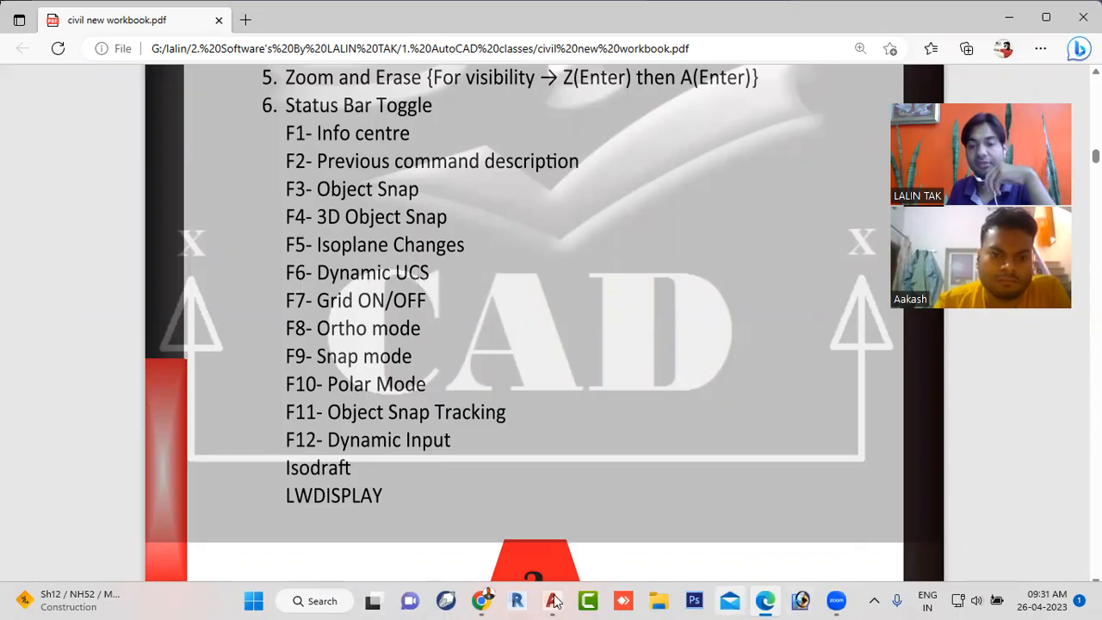
mouse_move(553, 601)
left_click(548, 520)
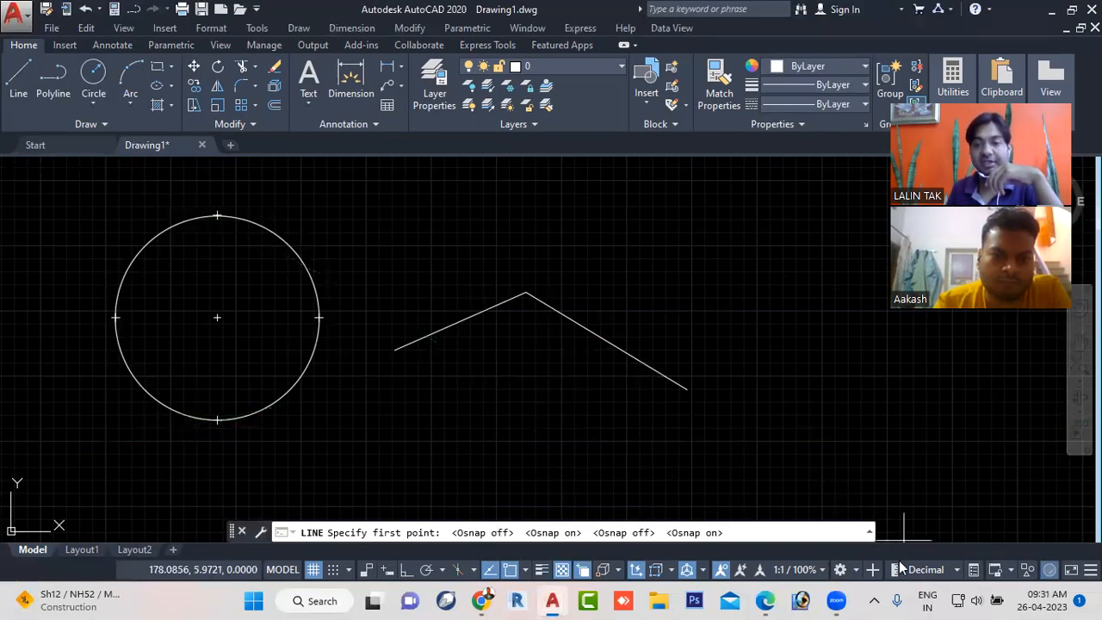
- Cancel the pending LINE command and switch the workspace from Drafting & Annotation to 3D Modeling
mouse_move(839, 600)
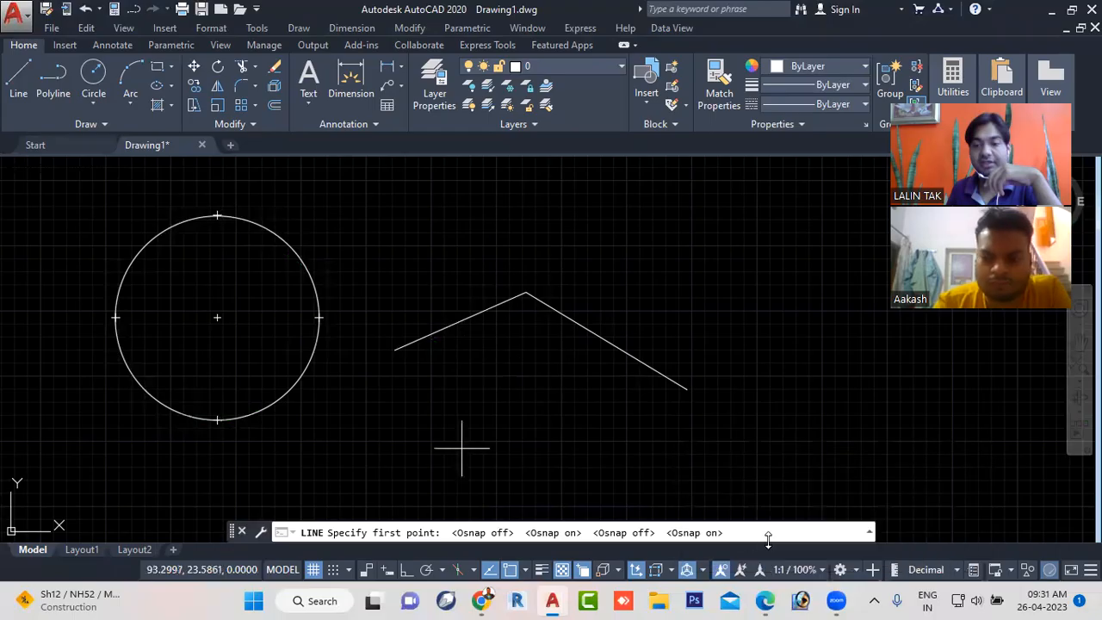
left_click(849, 570)
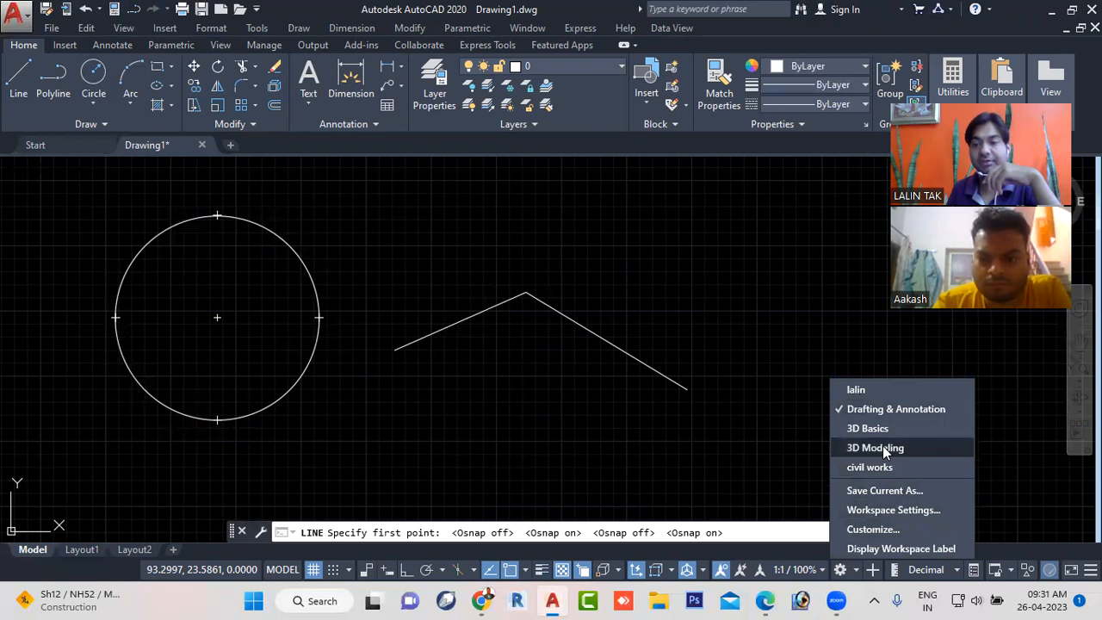
key("Escape")
key("Escape")
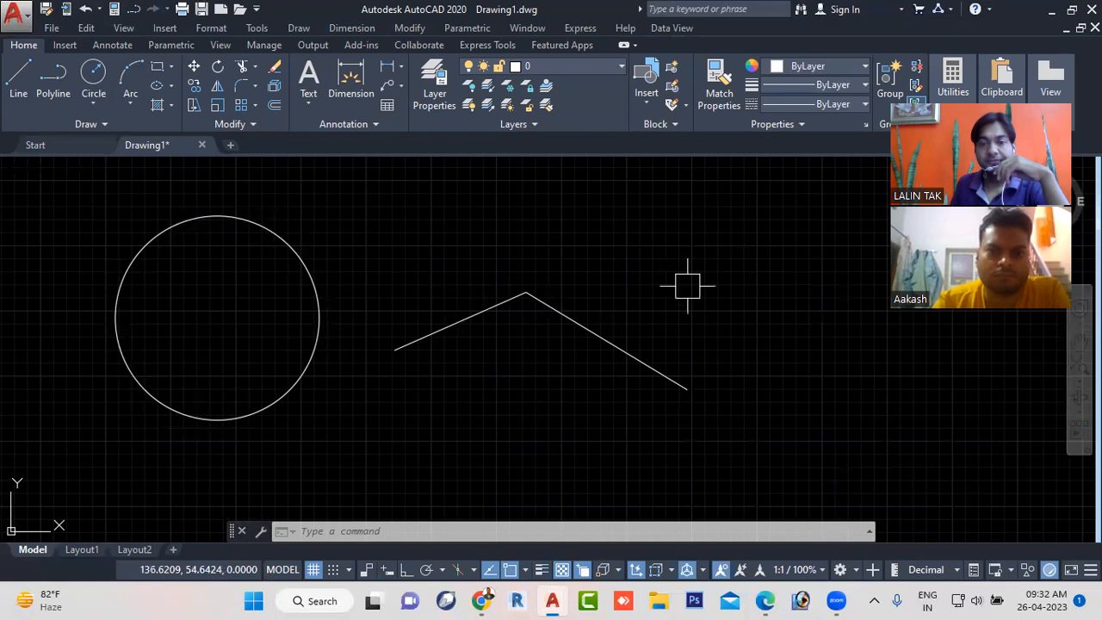
left_click(854, 571)
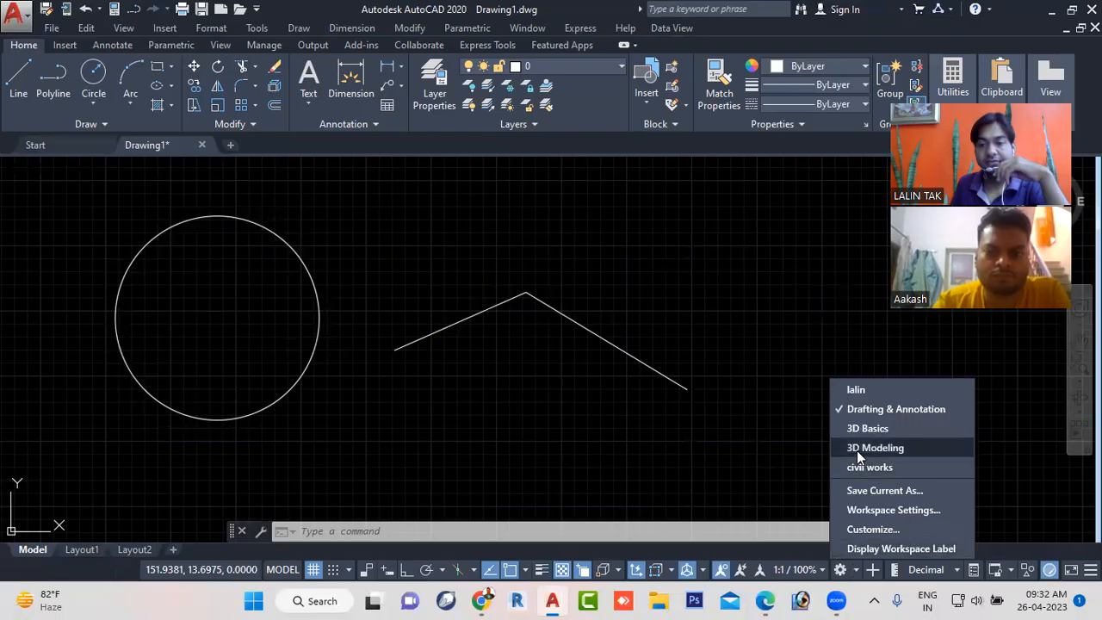
left_click(869, 448)
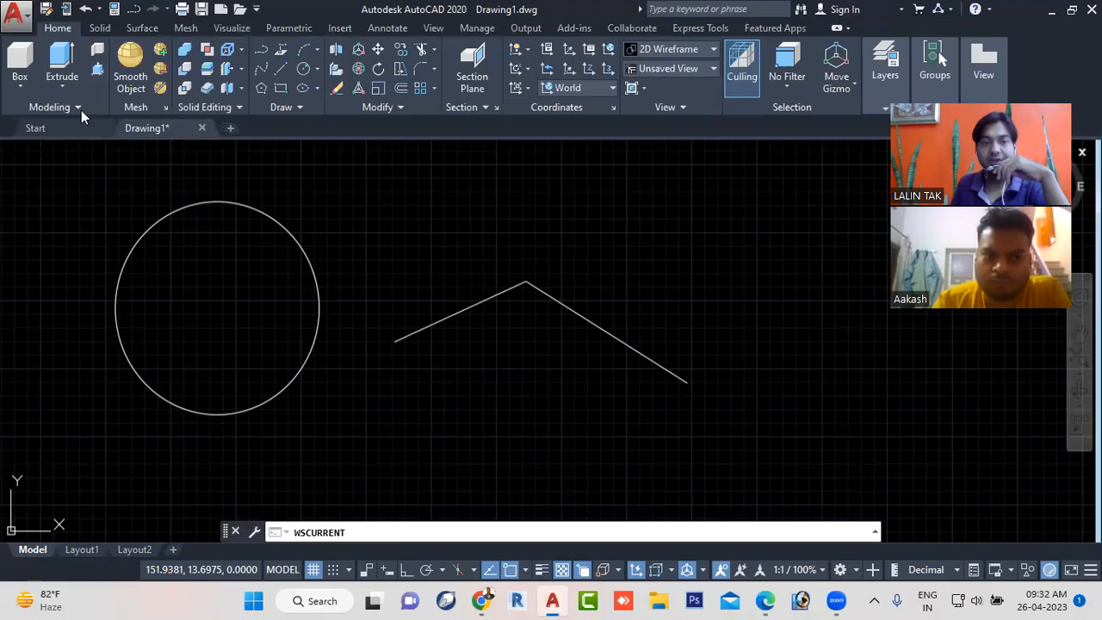
key("Escape")
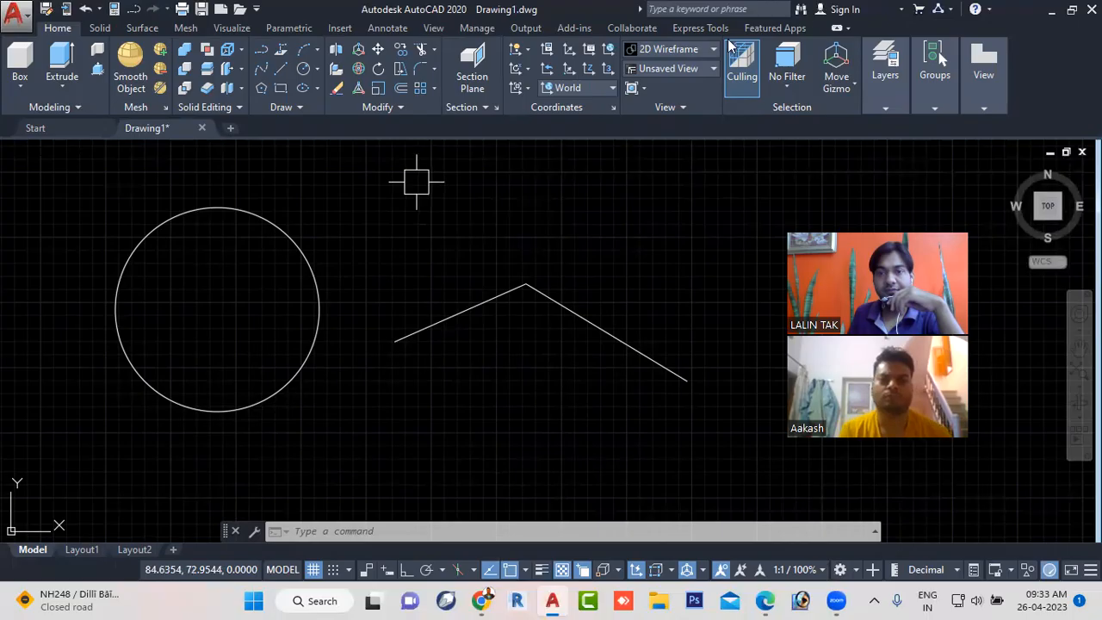
- Switch the drawing view to SW Isometric so the circle and lines are seen in 3D
left_click(686, 69)
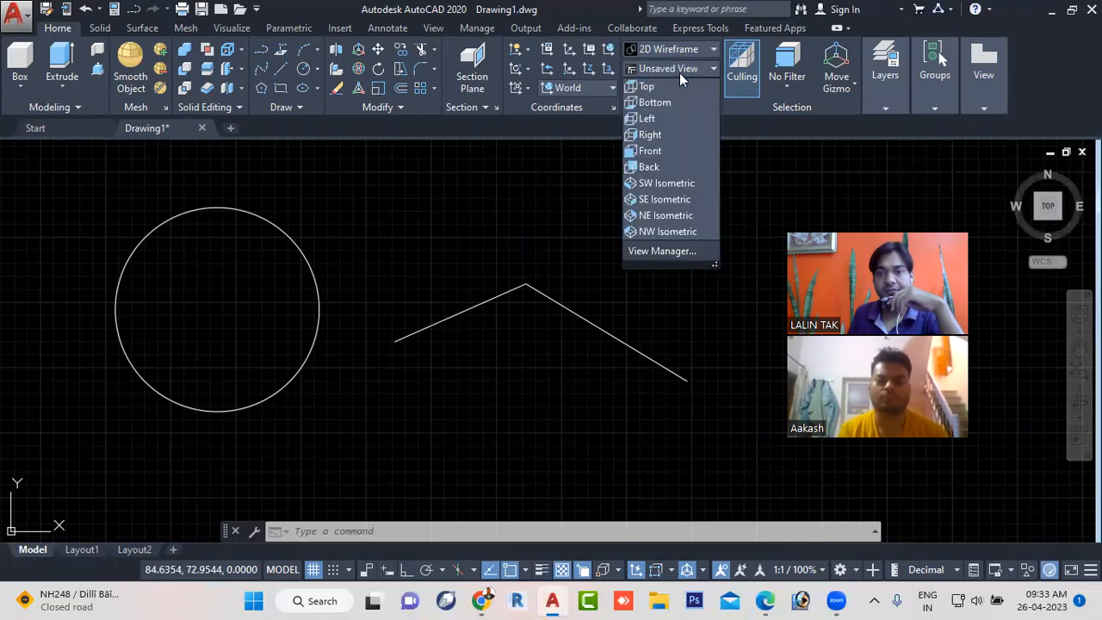
left_click(679, 185)
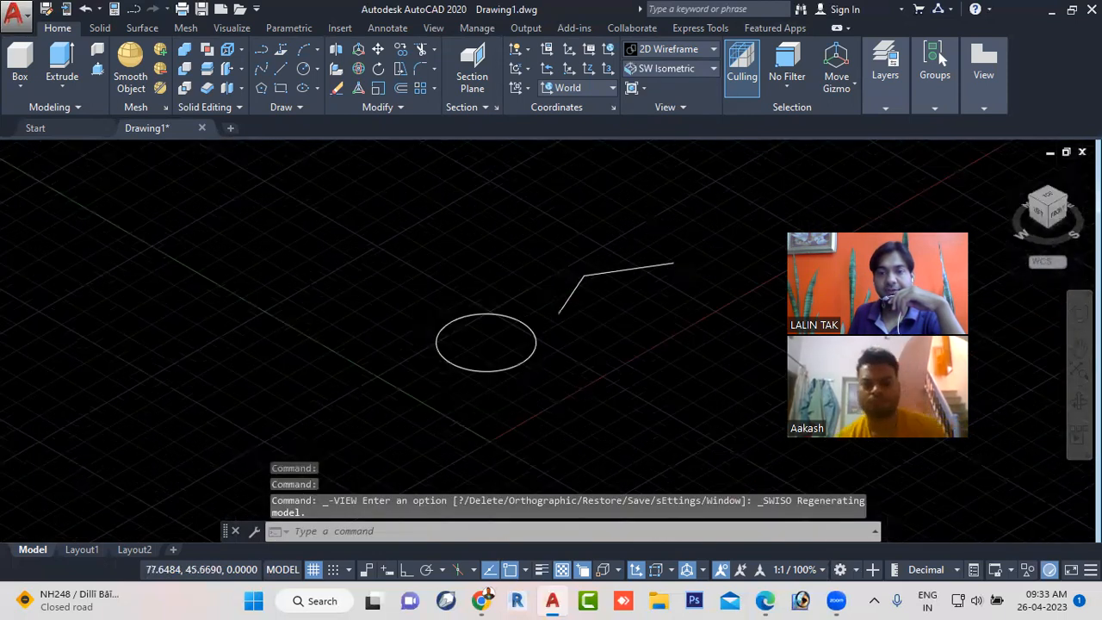
scroll(548, 321, "down", 4)
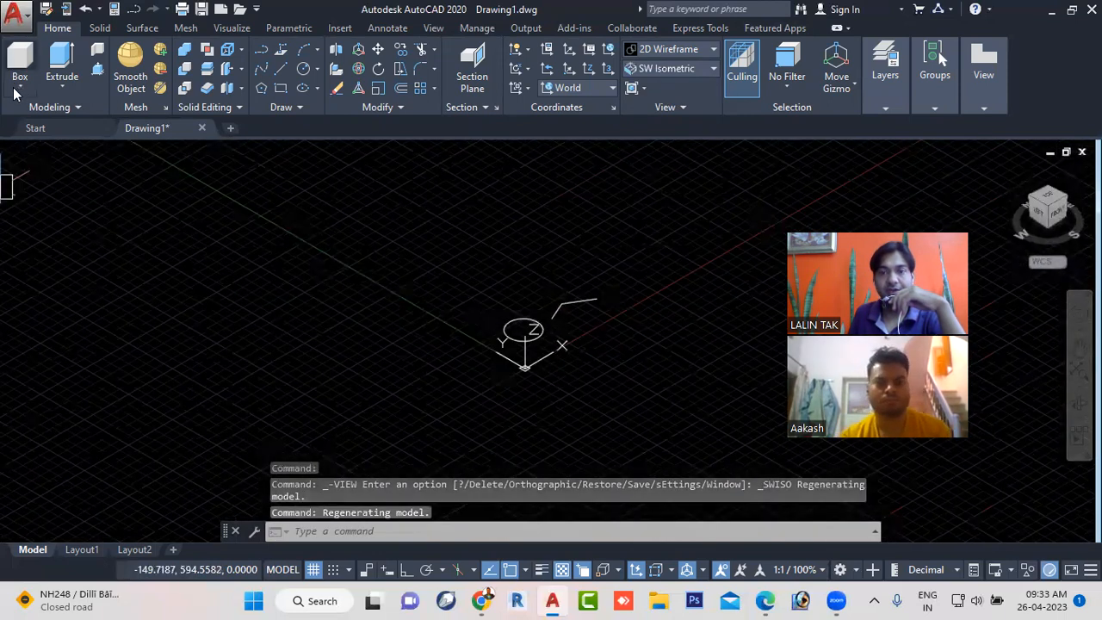
- Draw a solid box about 148 units high beside the circle, picking its two base corners and height freehand
left_click(19, 86)
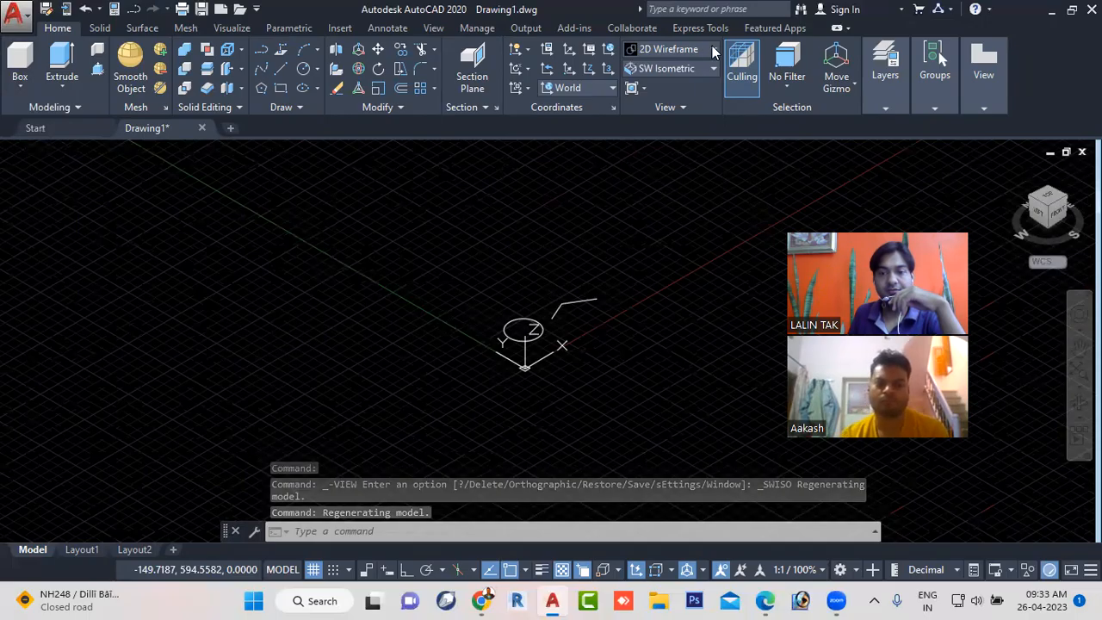
left_click(20, 62)
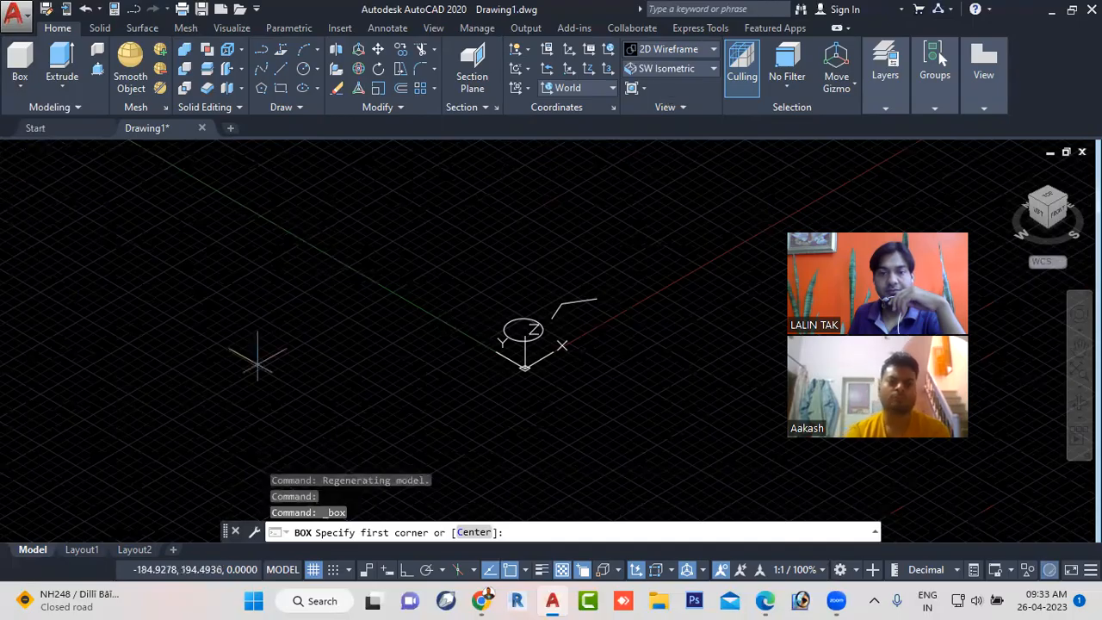
left_click(237, 361)
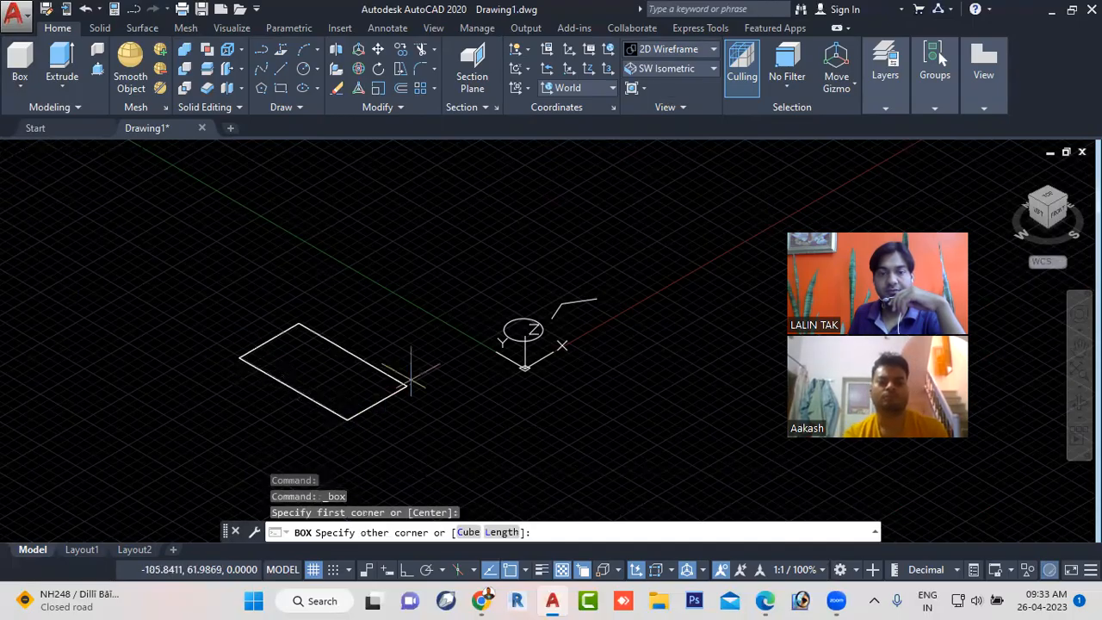
left_click(472, 333)
left_click(469, 211)
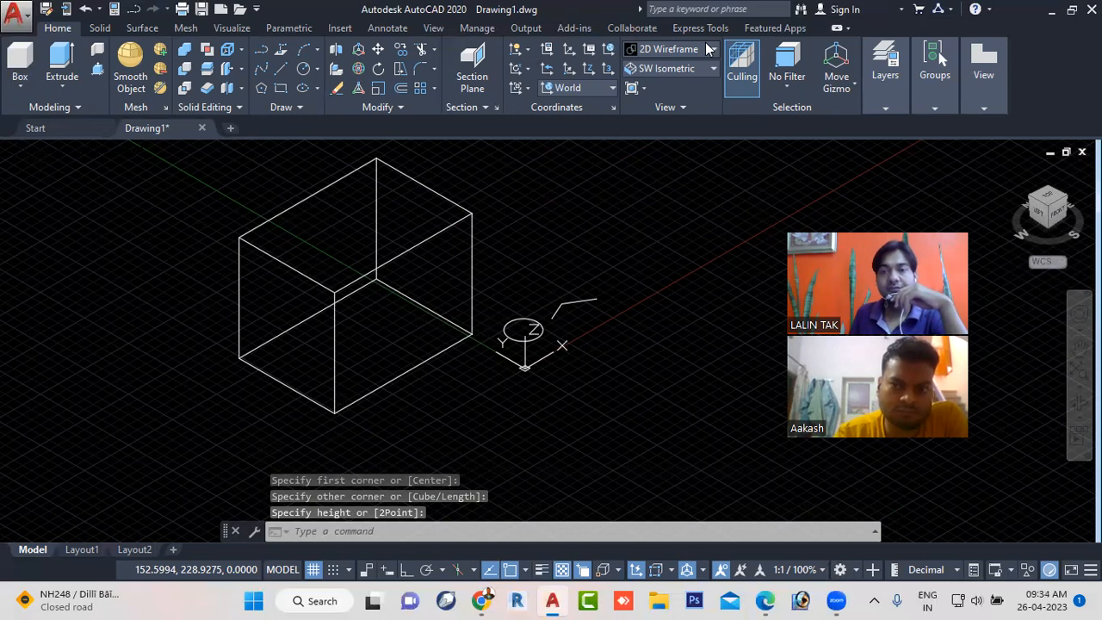
- Change the visual style to Conceptual so the box is shaded
left_click(707, 50)
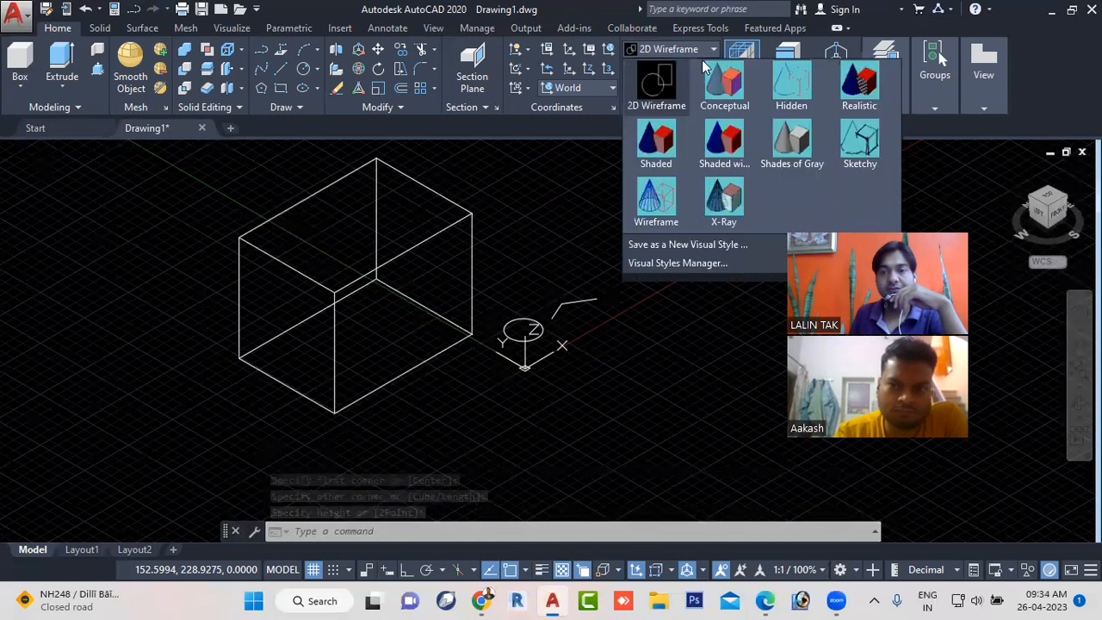
left_click(727, 88)
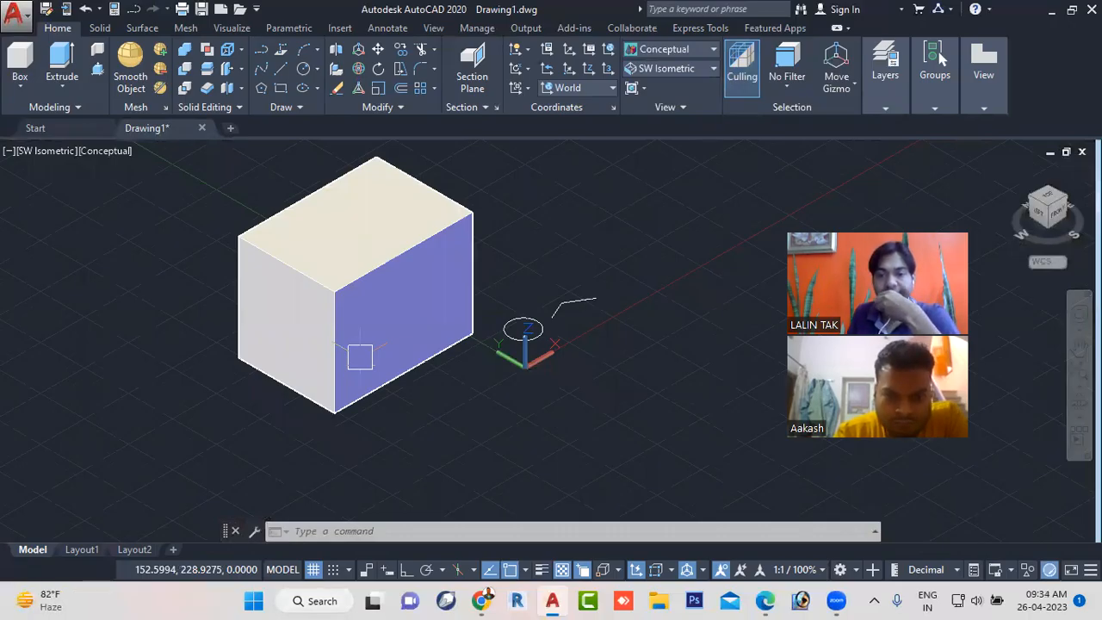
key("Escape")
key("Escape")
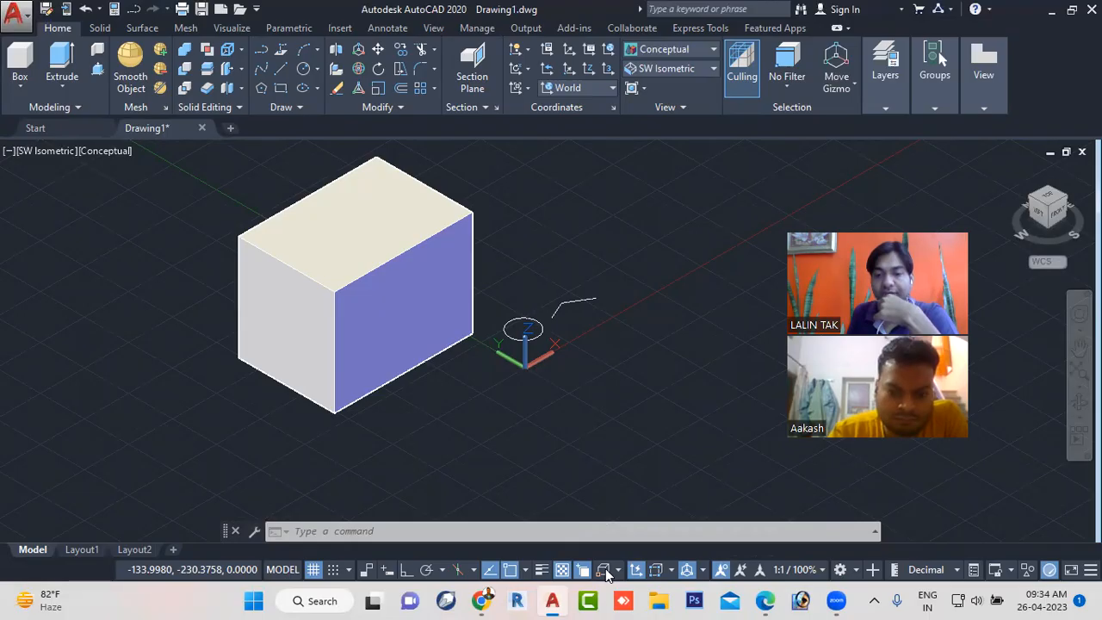
- Enable the 3D object snap modes Vertex, Midpoint on edge, Center of face, Knot and Perpendicular
left_click(602, 572)
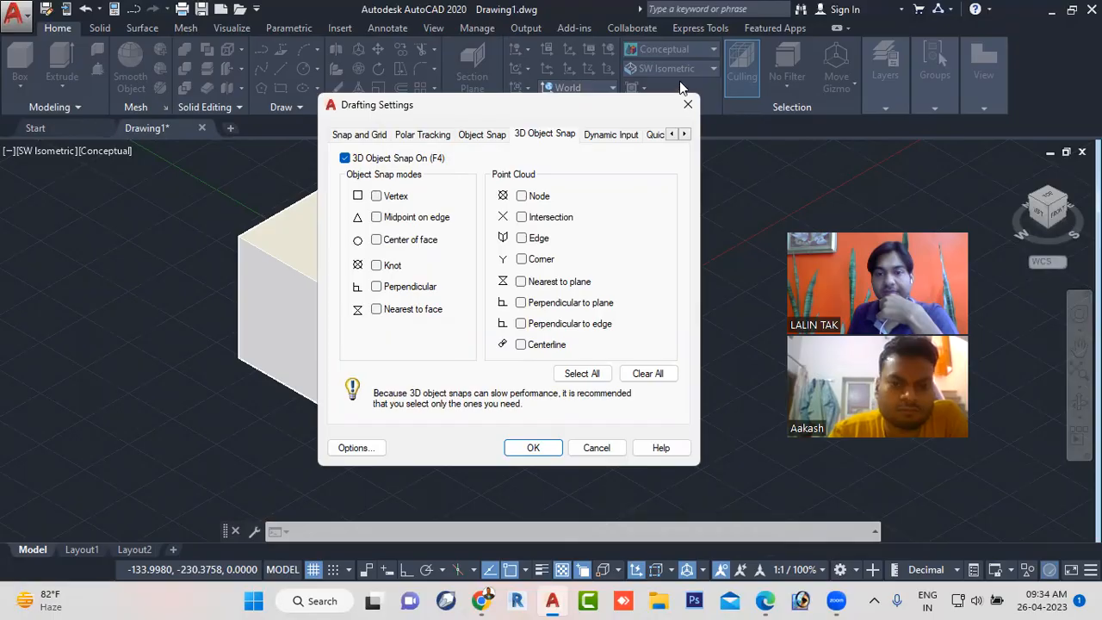
left_click(687, 107)
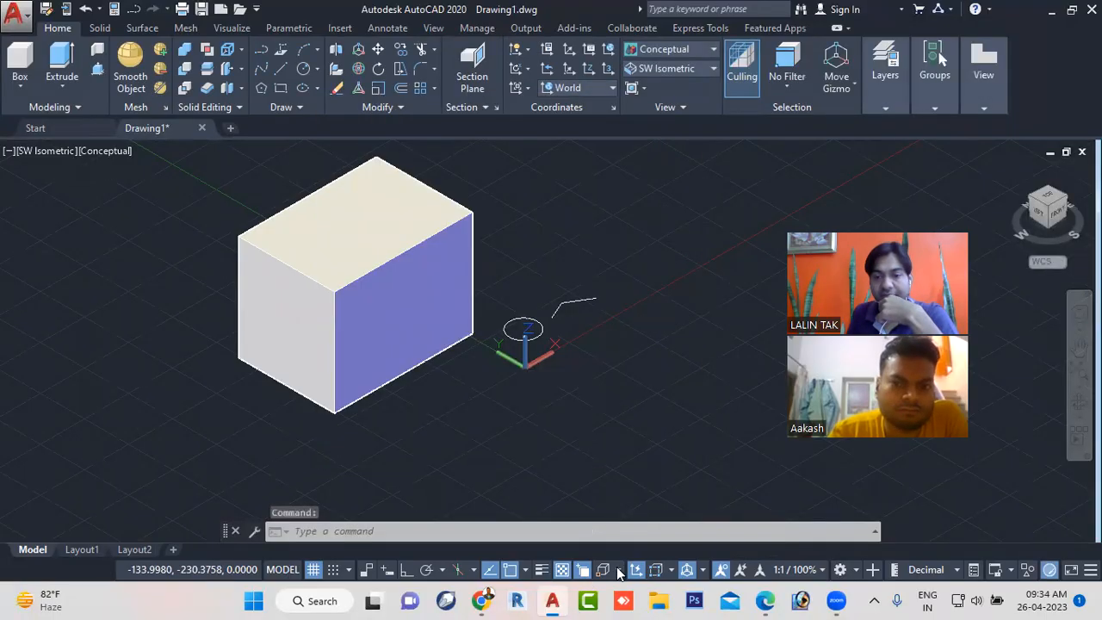
left_click(618, 570)
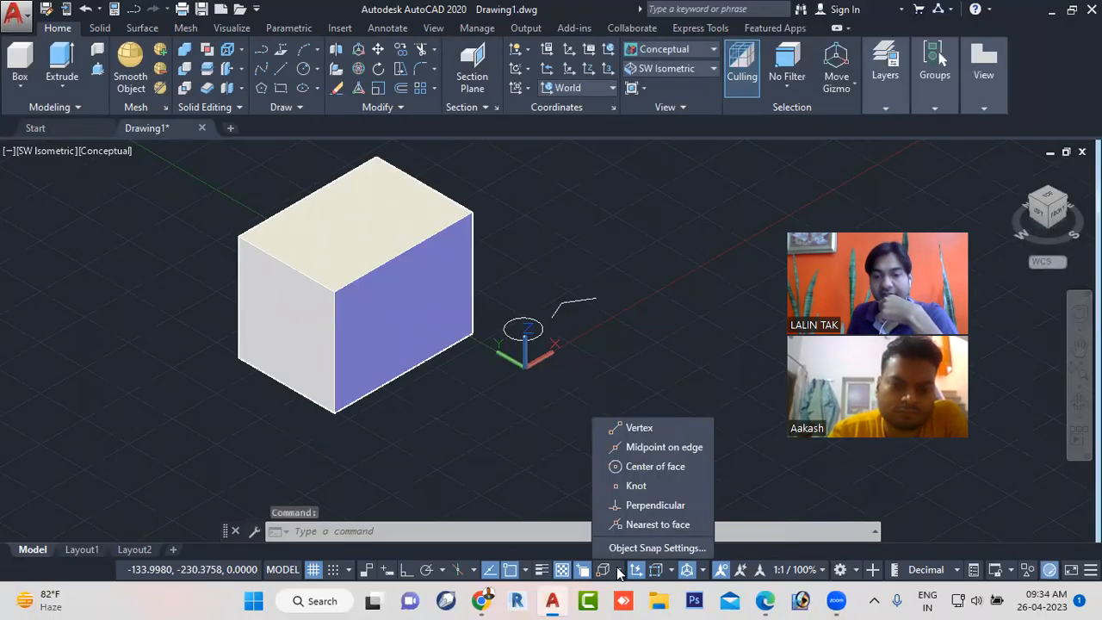
left_click(637, 427)
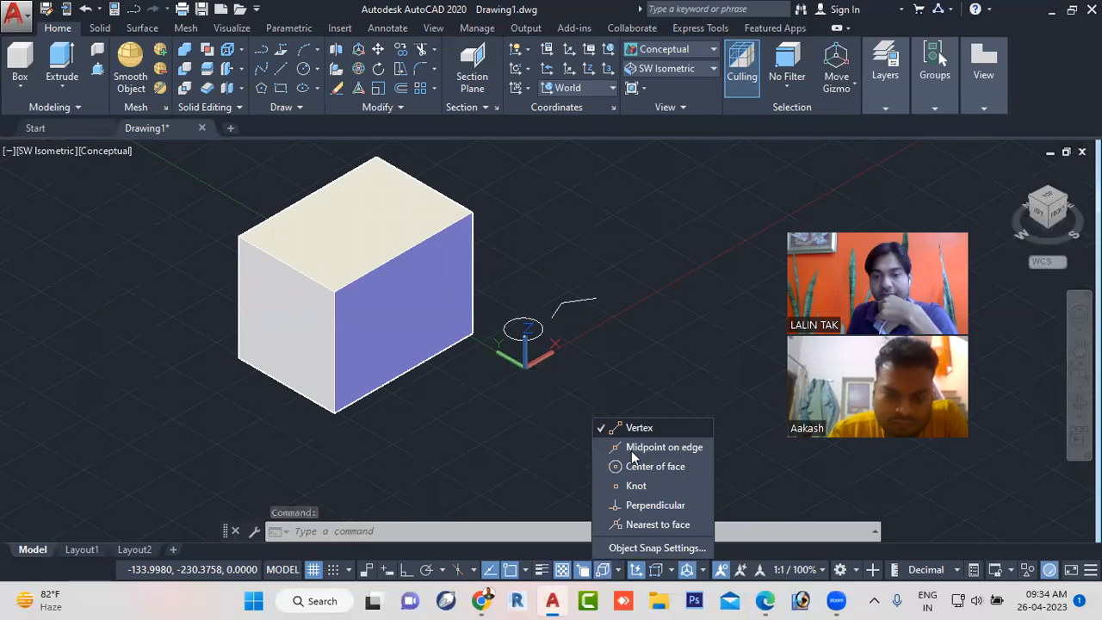
left_click(632, 447)
left_click(629, 470)
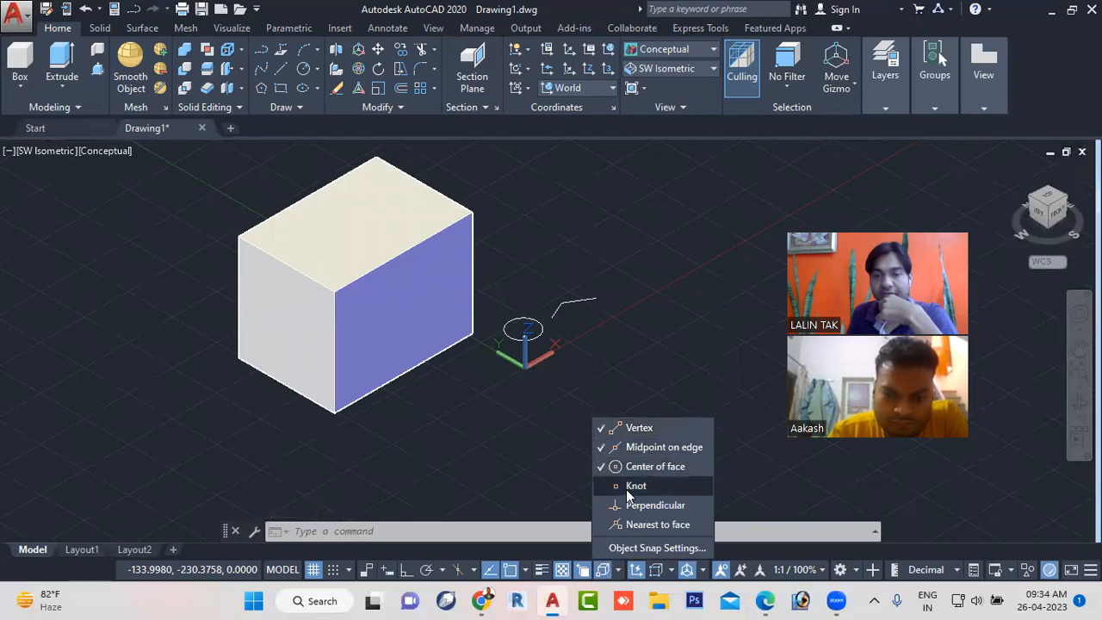
left_click(624, 508)
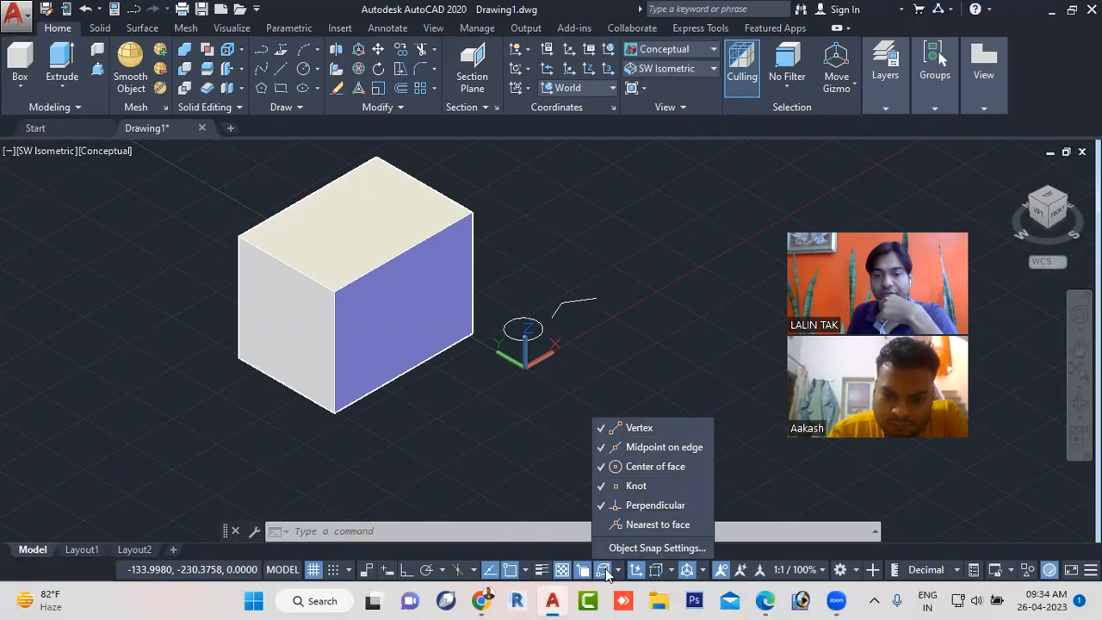
left_click(542, 442)
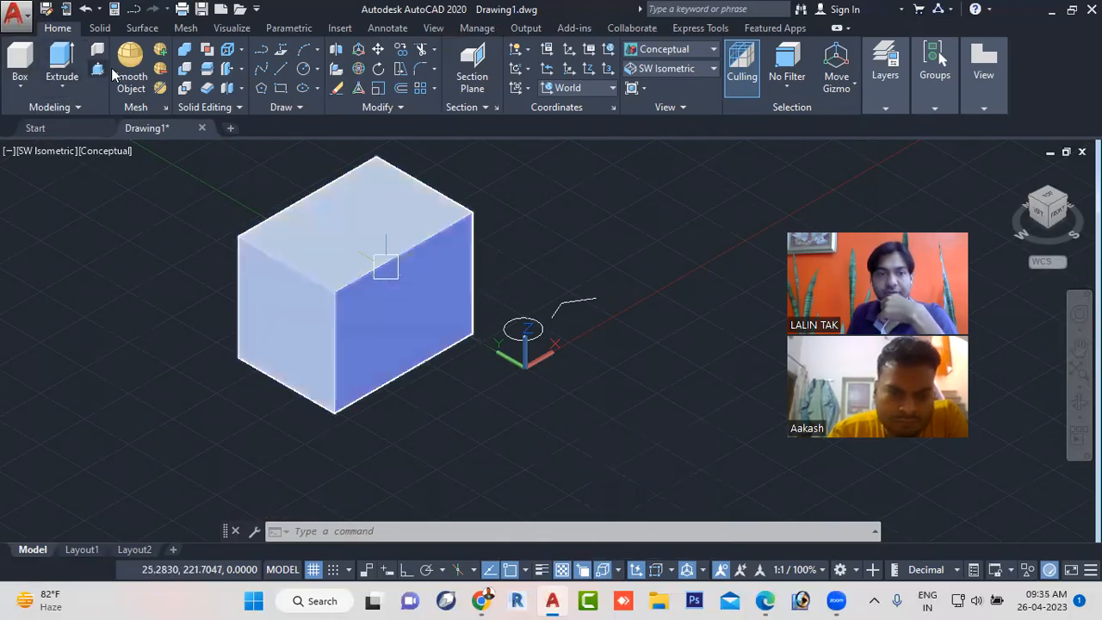
- Start the LINE command and examine the 3D snap points on the box's edges and faces
left_click(280, 69)
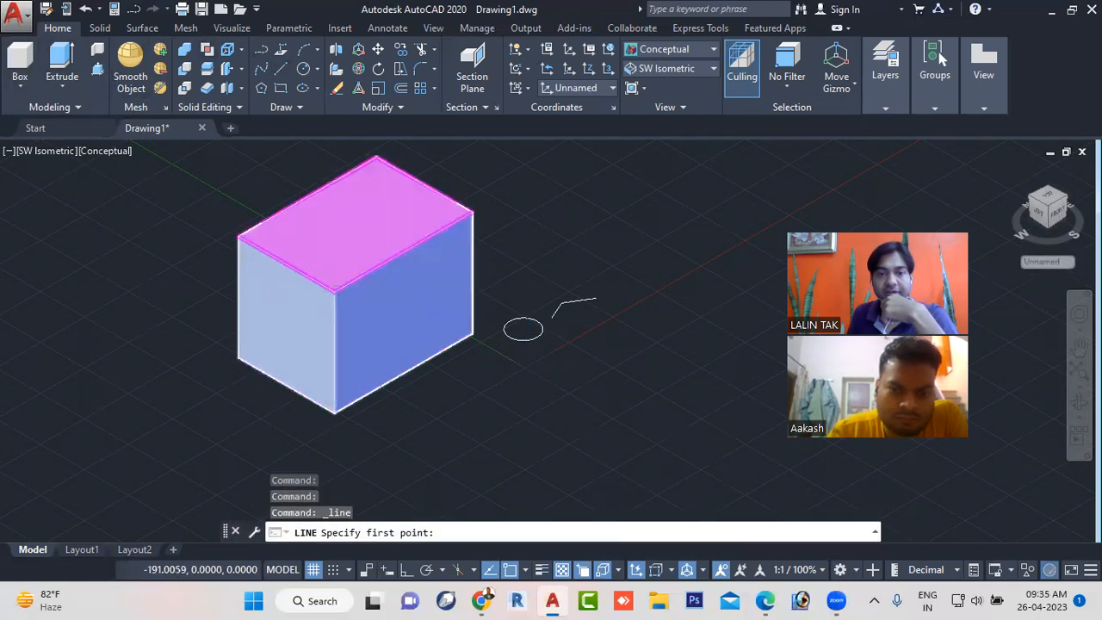
scroll(333, 295, "up", 3)
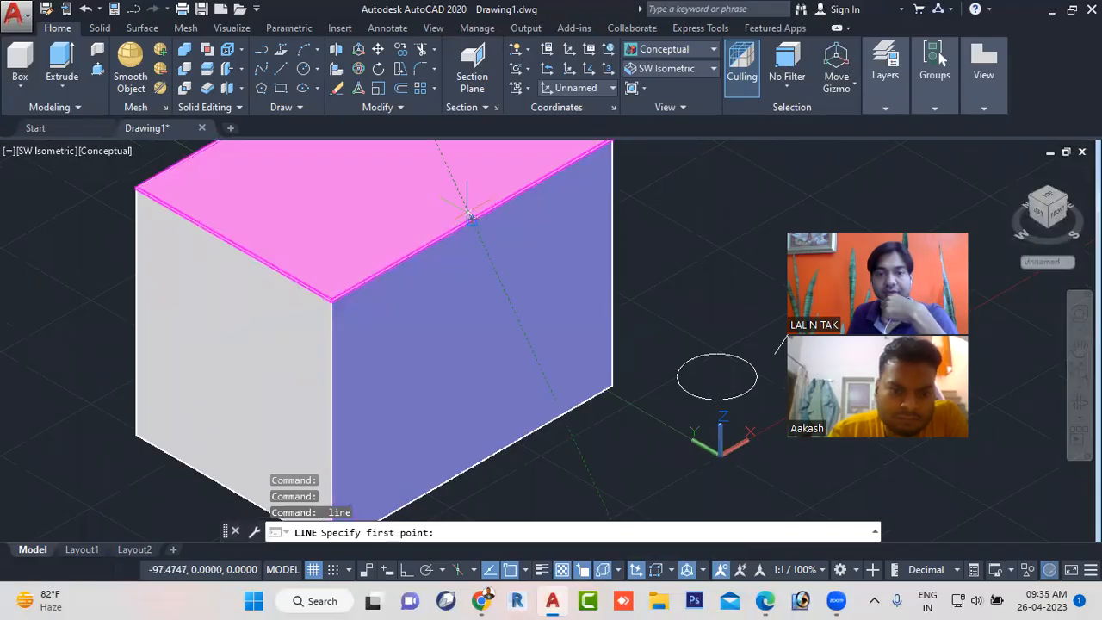
scroll(474, 211, "down", 4)
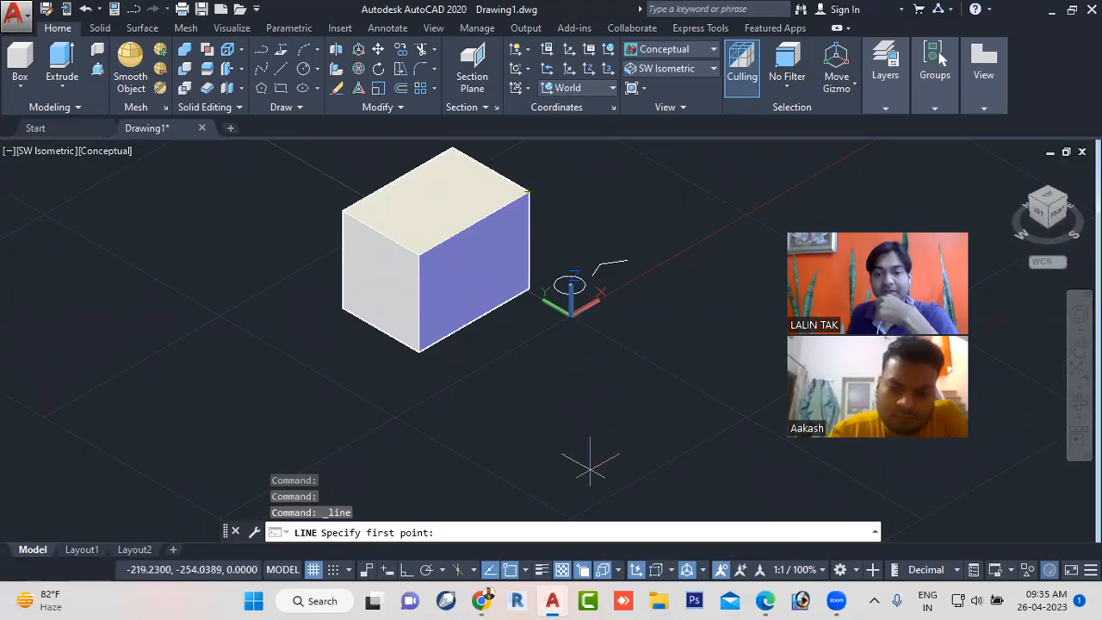
- Switch to the workbook PDF to review the toggles following F4 3D Object Snap, and return to AutoCAD
left_click(763, 600)
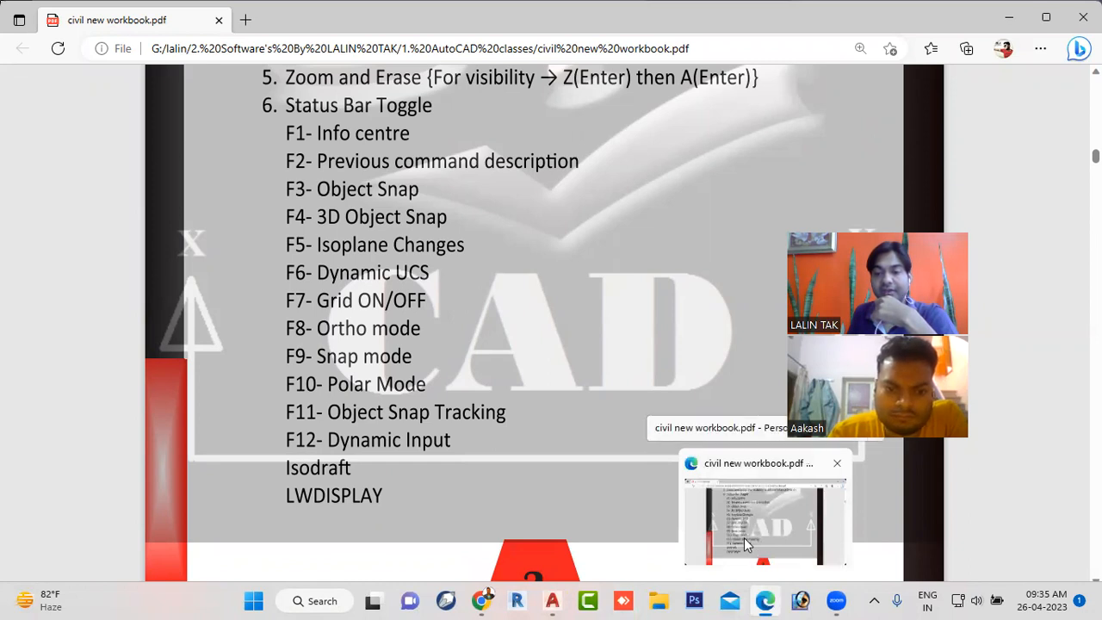
left_click(554, 600)
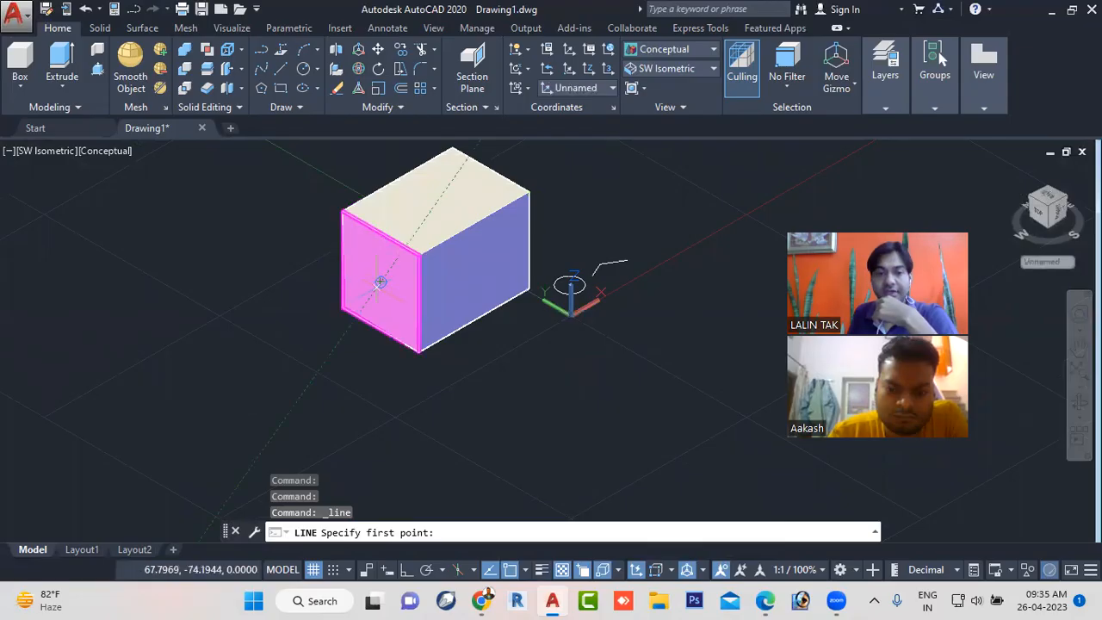
- Replace the pending LINE with the Cylinder command, and toggle Dynamic UCS off and back on
scroll(571, 368, "up", 3)
scroll(585, 284, "up", 3)
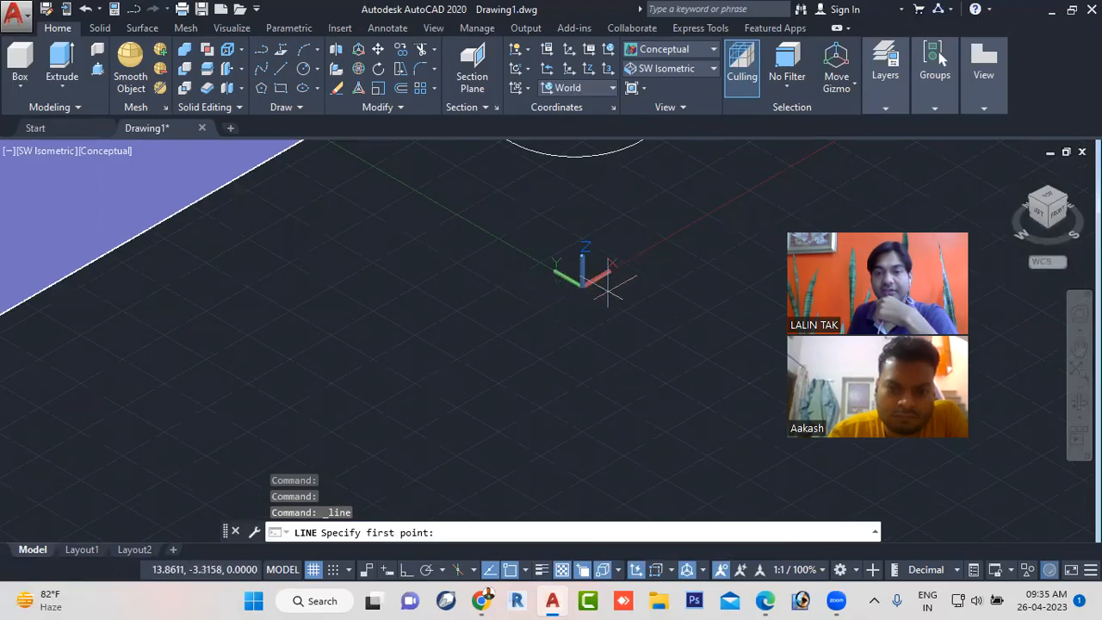
scroll(595, 313, "down", 5)
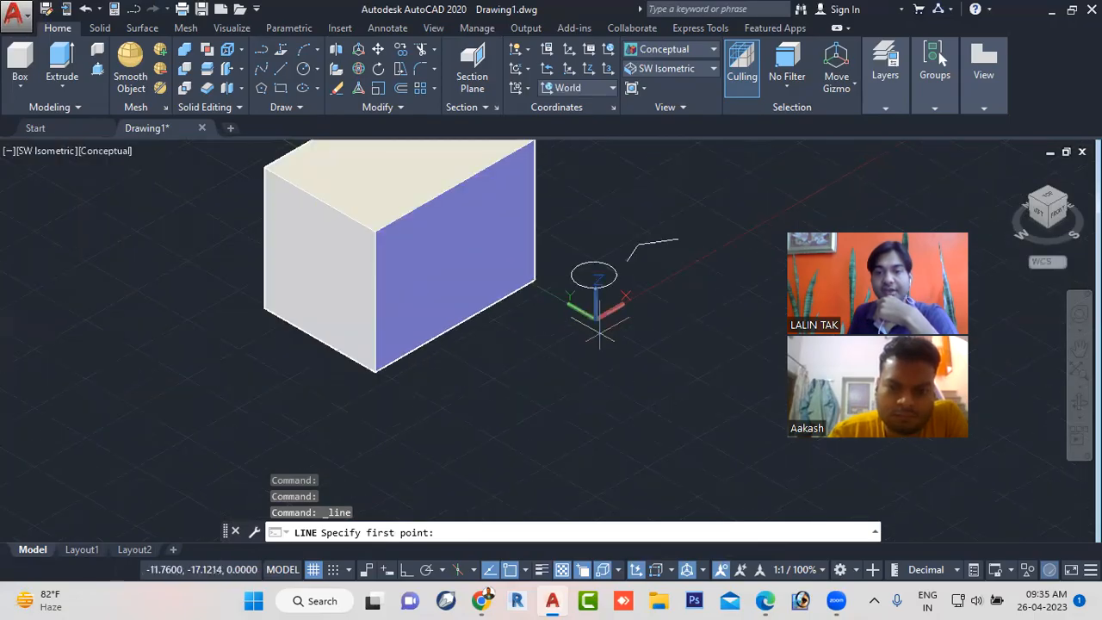
scroll(599, 345, "down", 3)
scroll(524, 294, "up", 5)
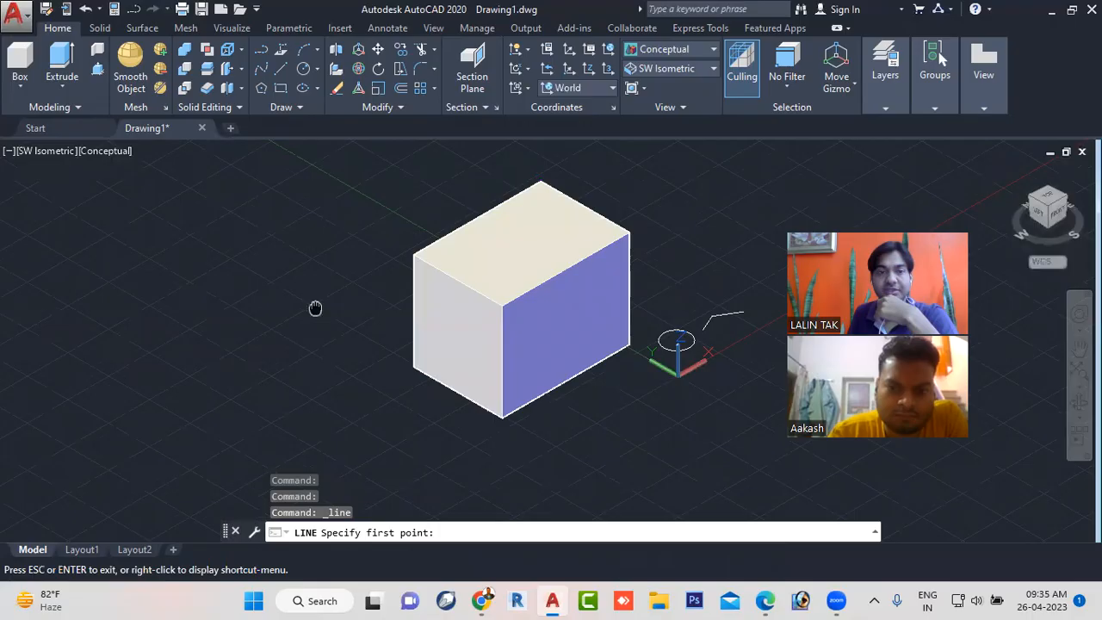
middle_click_drag(315, 308, 297, 374)
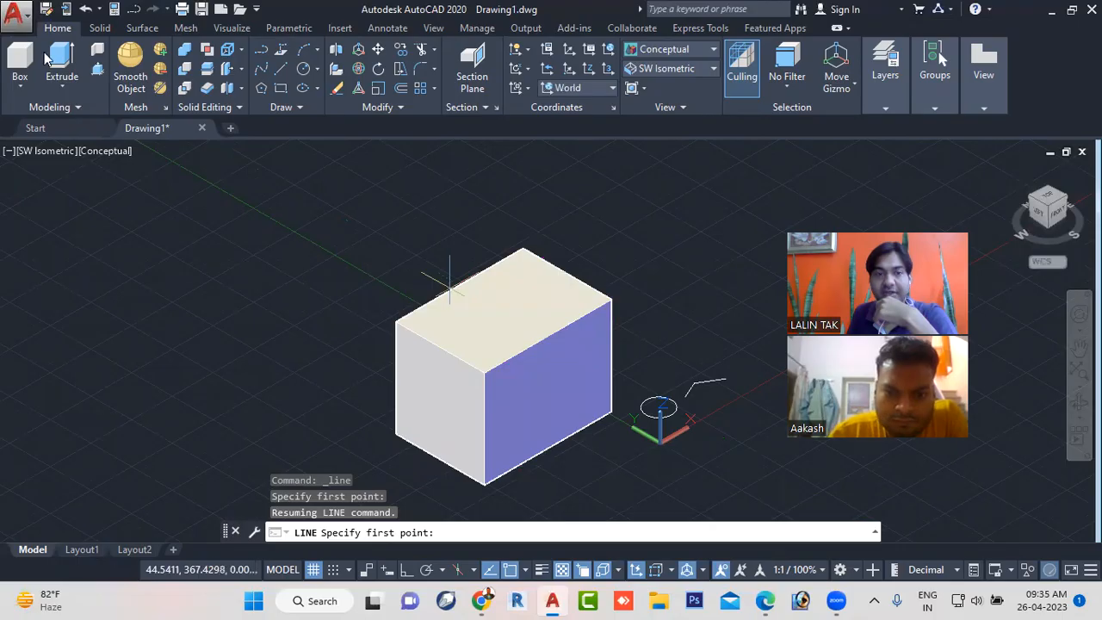
left_click(18, 86)
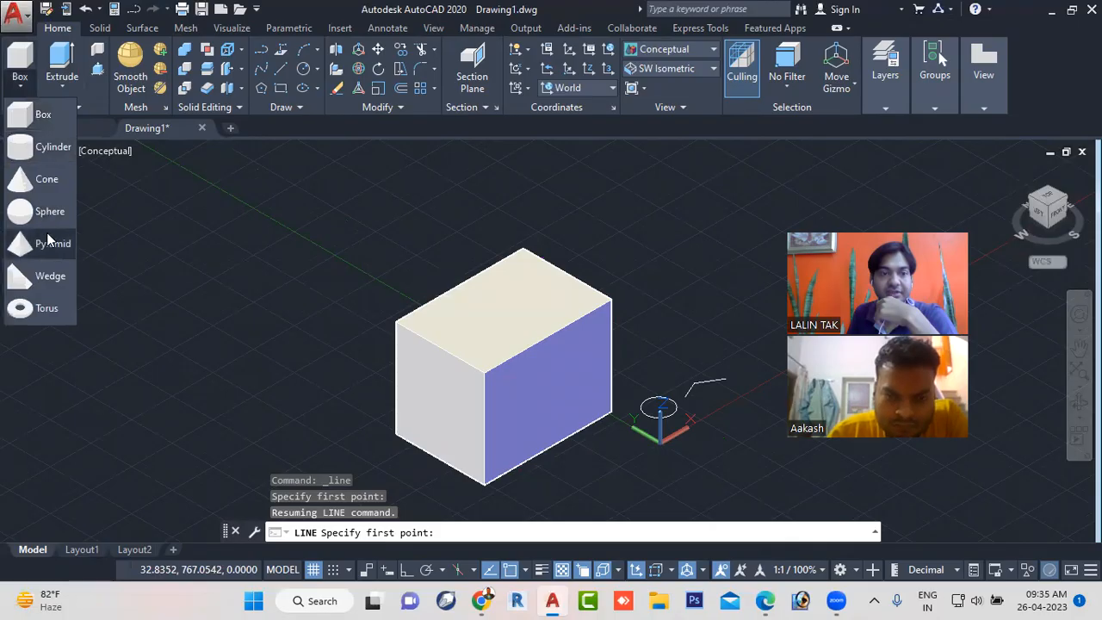
key("Escape")
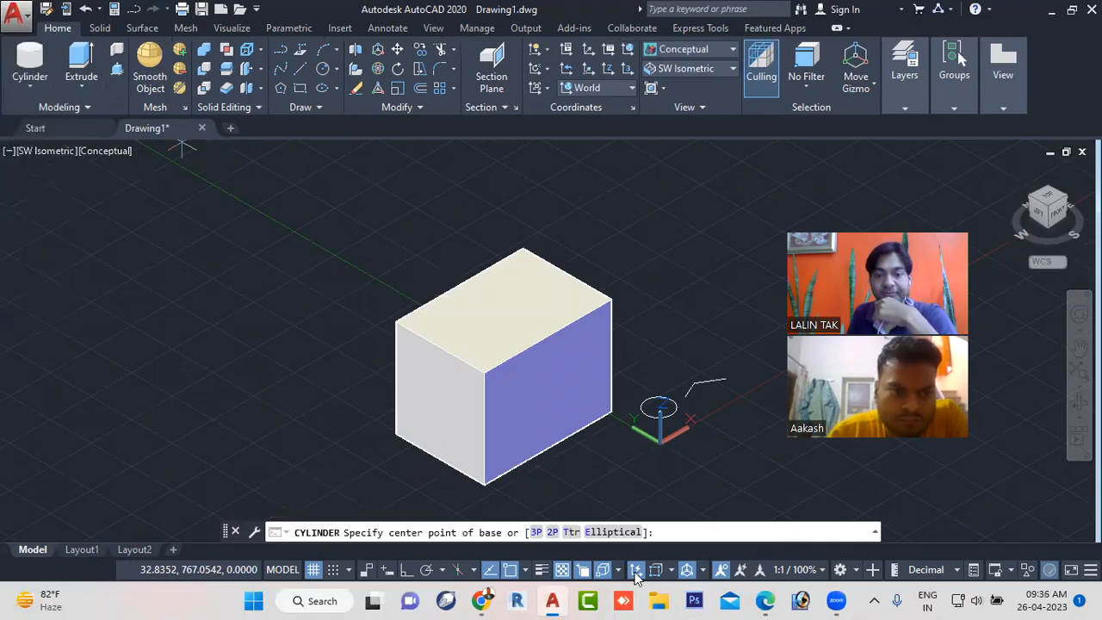
left_click(636, 571)
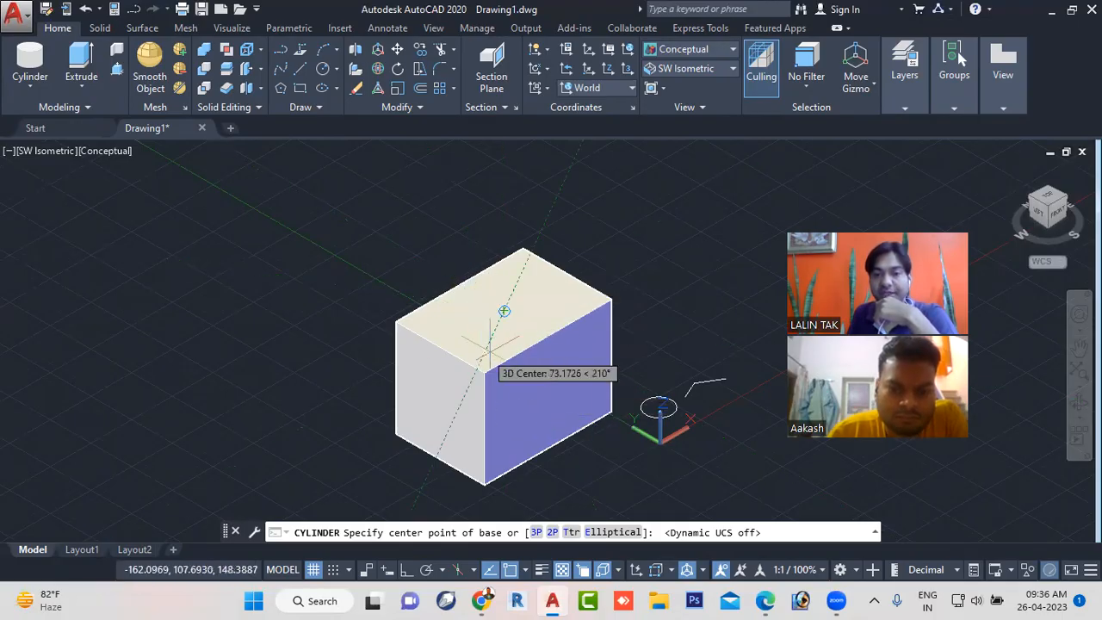
left_click(634, 574)
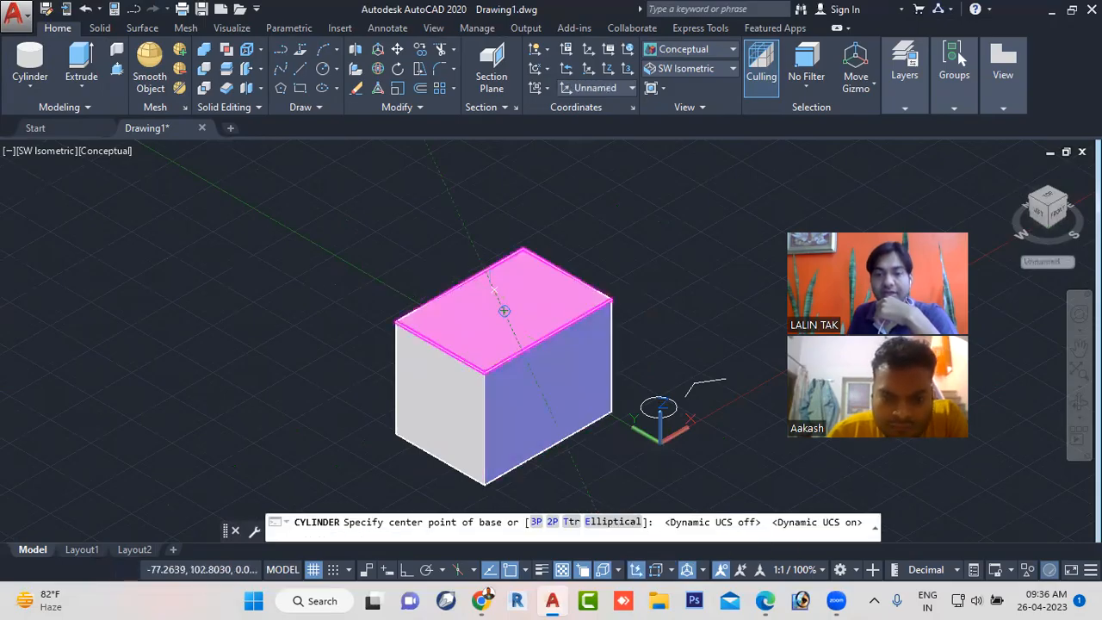
- Draw an upright cylinder with a radius of about 25 units on the box's top face
left_click(506, 302)
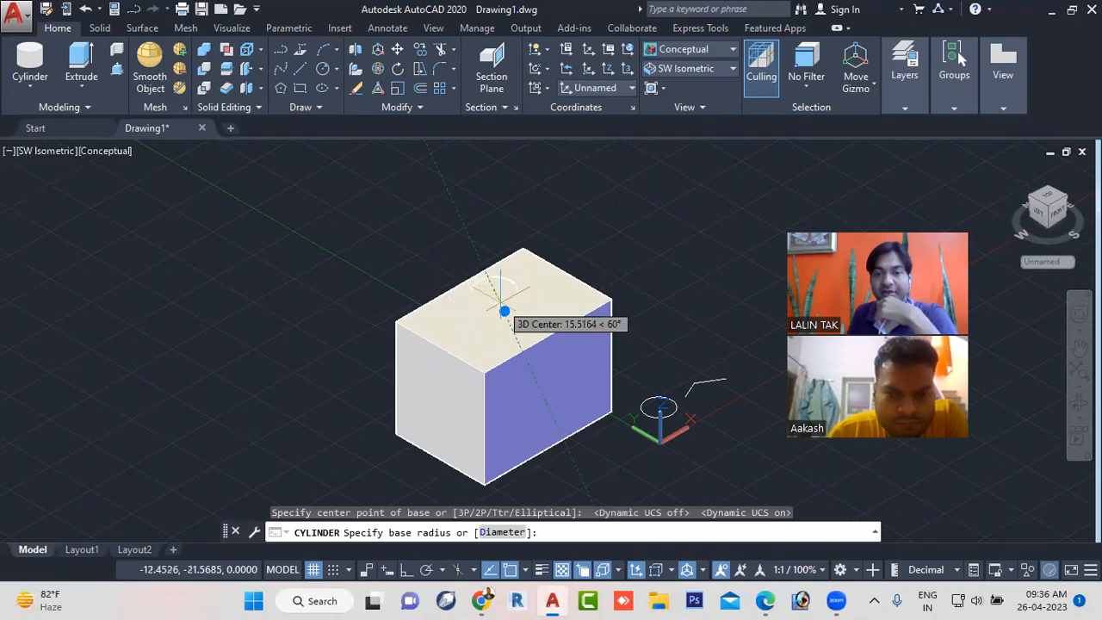
left_click(500, 298)
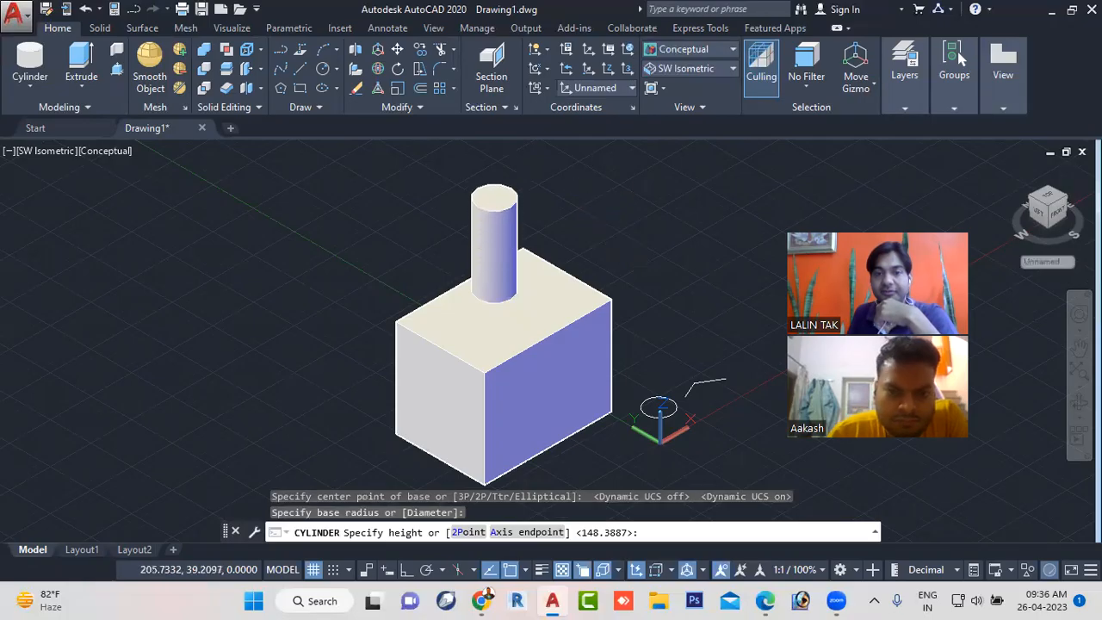
key("Return")
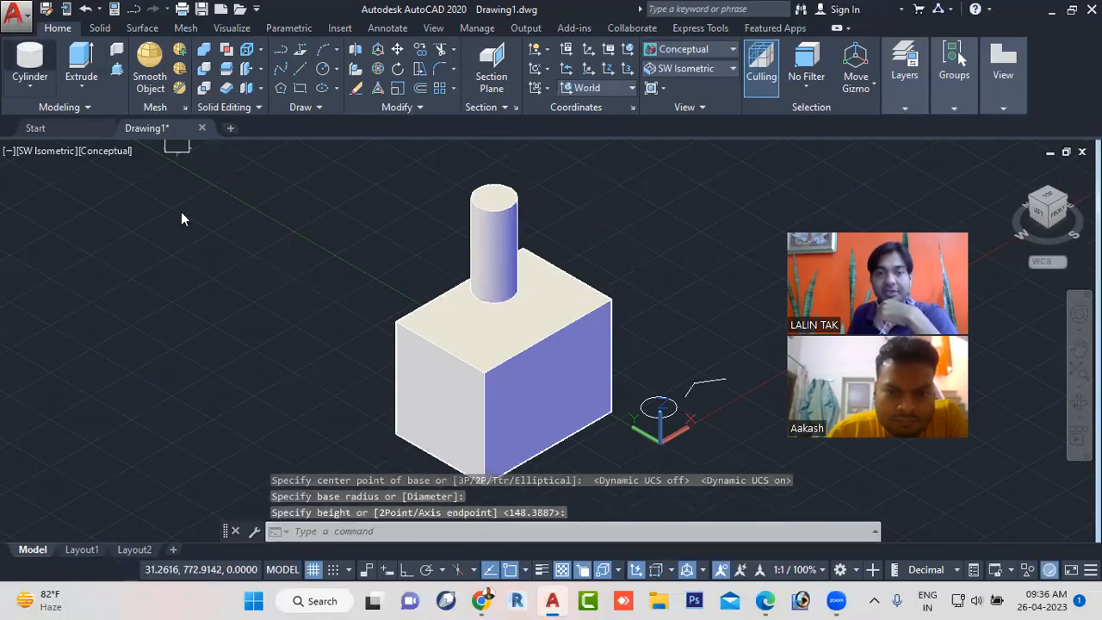
- Draw a second cylinder centred on the box's purple side face, extending outward perpendicular to that face
key("space")
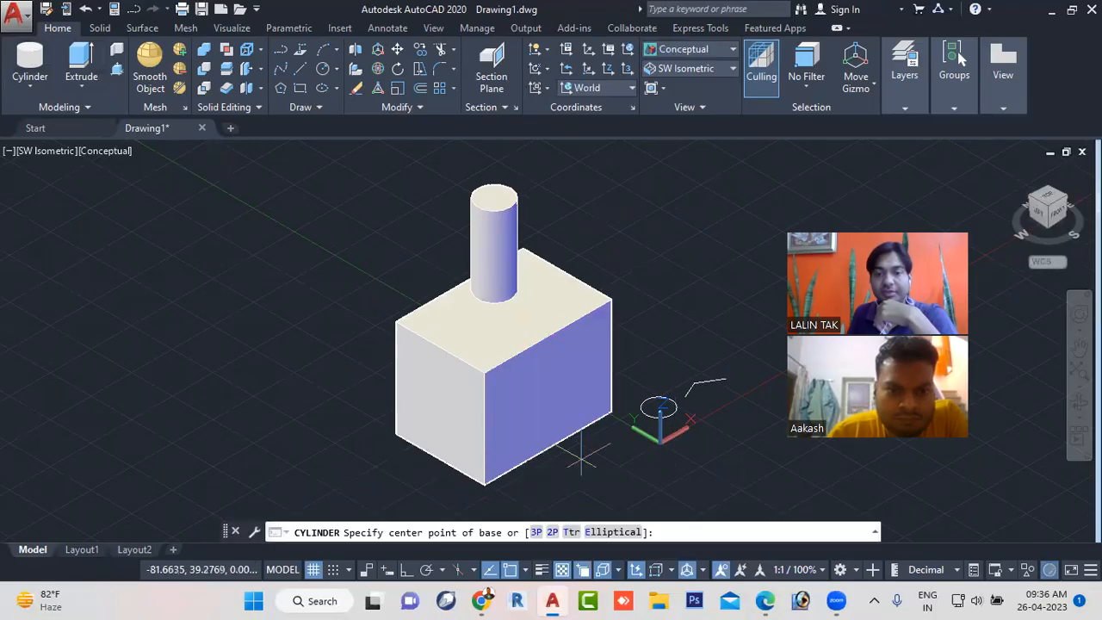
left_click(547, 392)
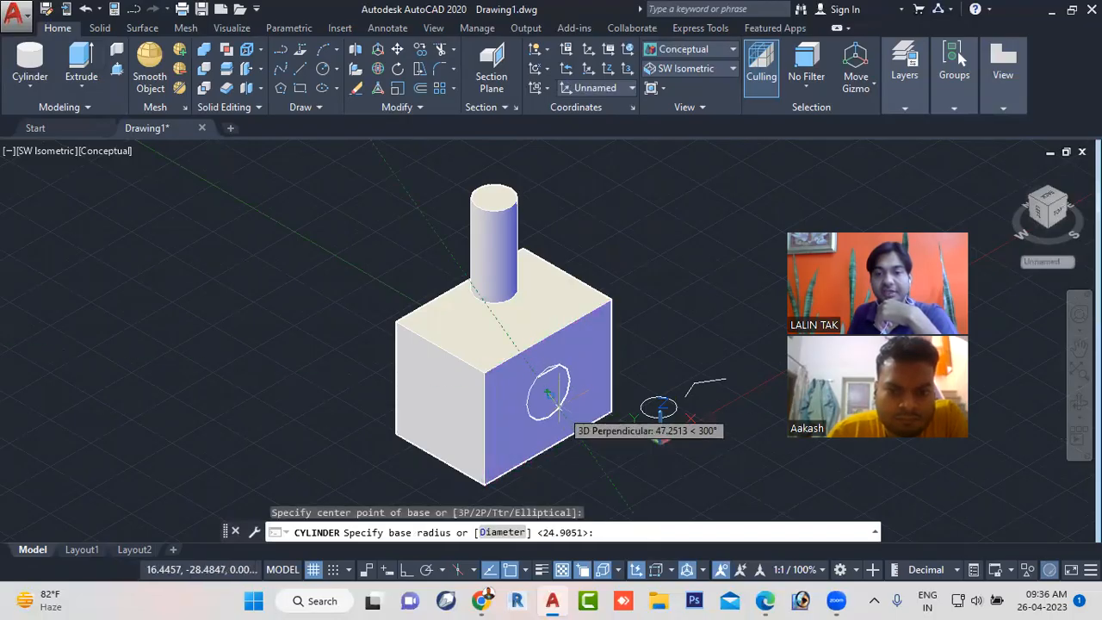
left_click(555, 400)
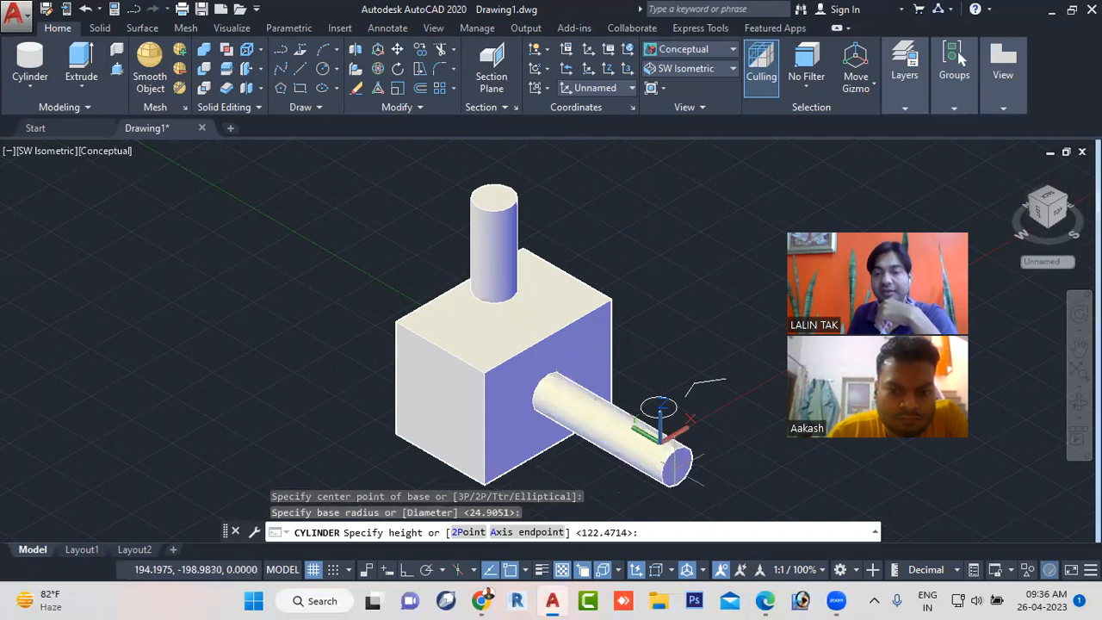
left_click(688, 471)
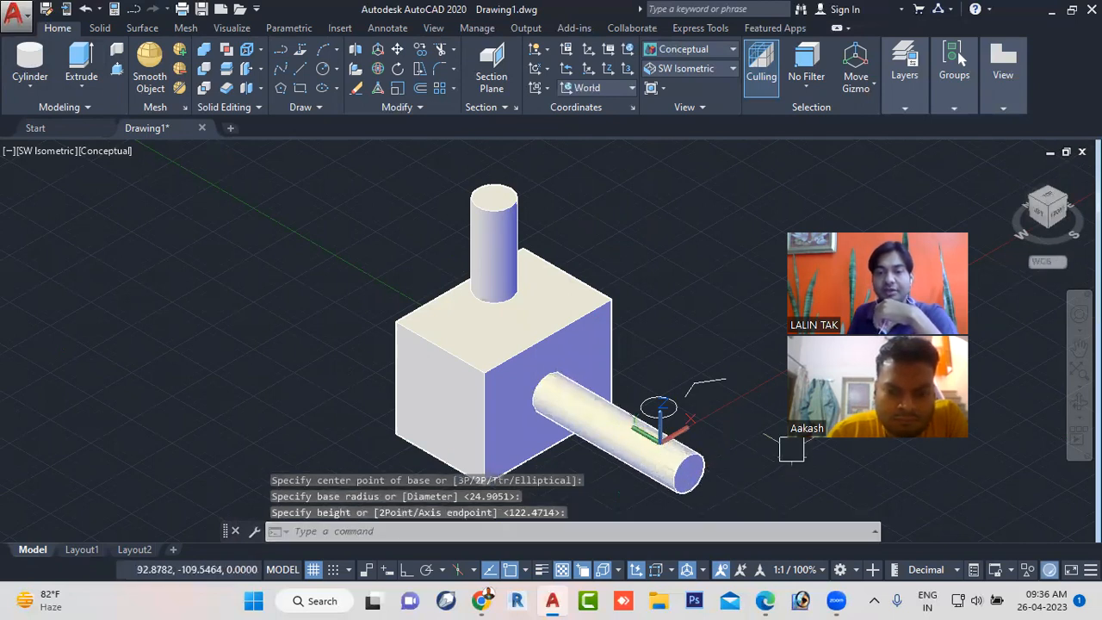
scroll(623, 250, "down", 4)
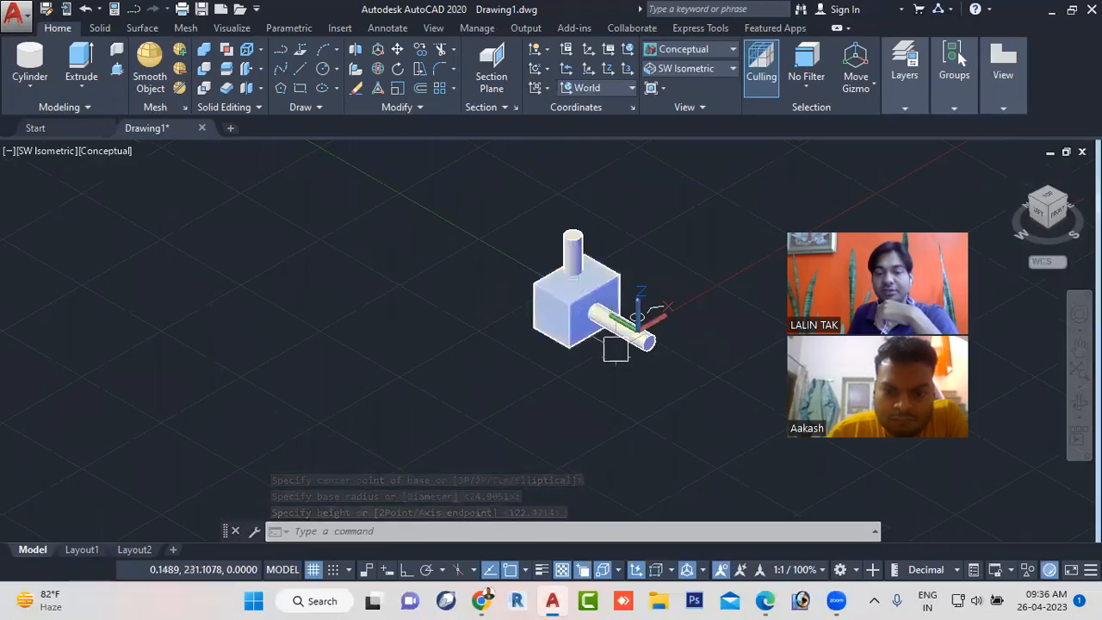
scroll(637, 312, "up", 2)
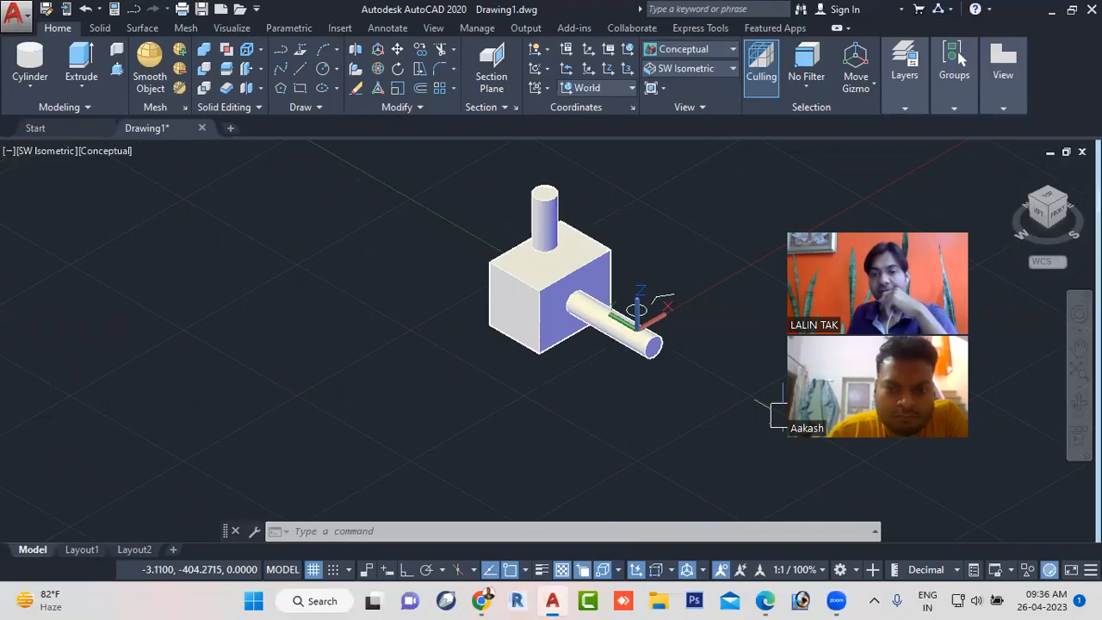
scroll(576, 284, "up", 2)
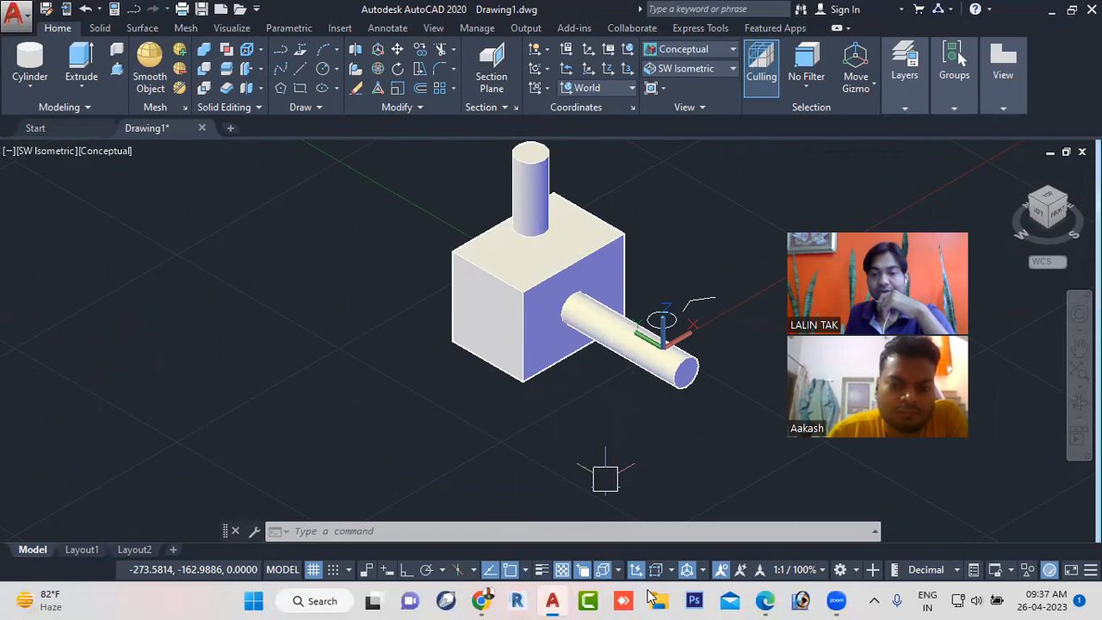
- Switch the workspace from 3D Modeling to the 2D drafting and annotation workspace
mouse_move(775, 601)
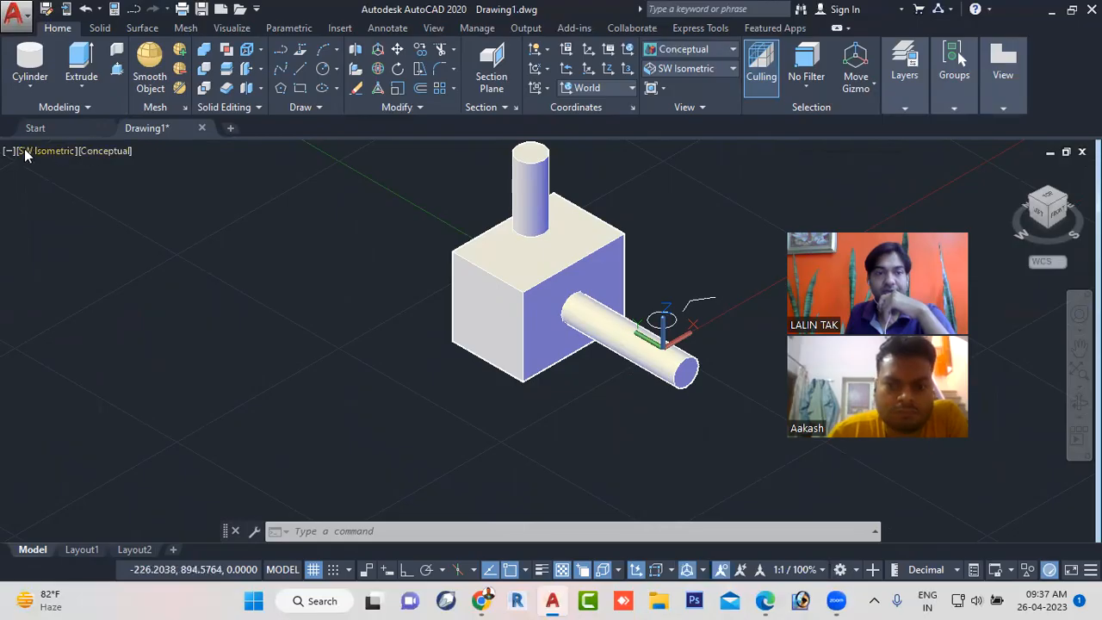
left_click(852, 573)
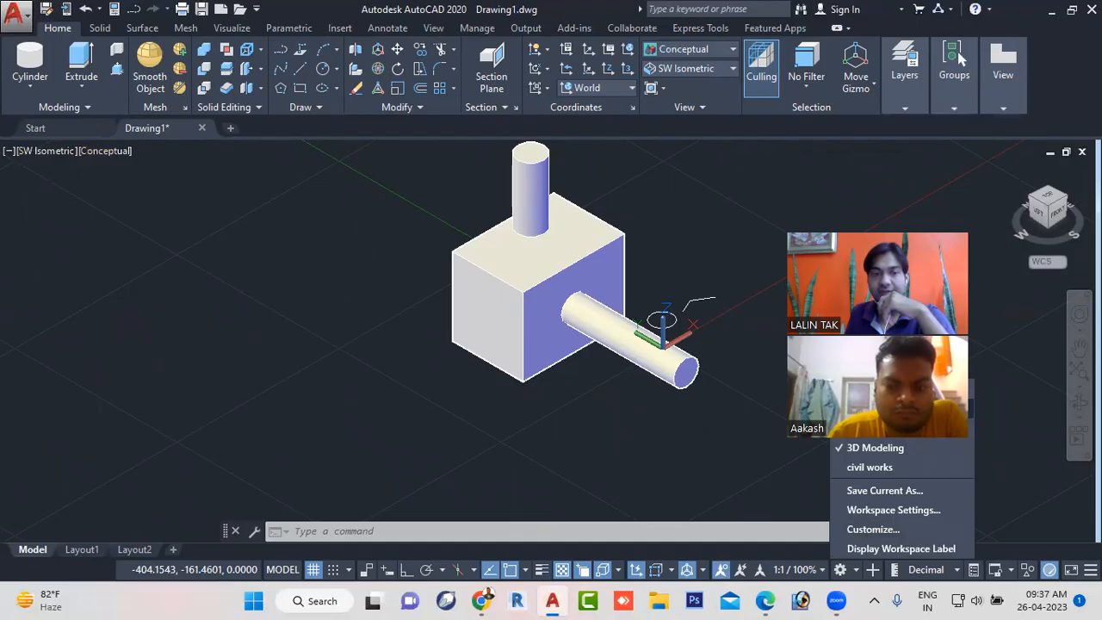
left_click(900, 409)
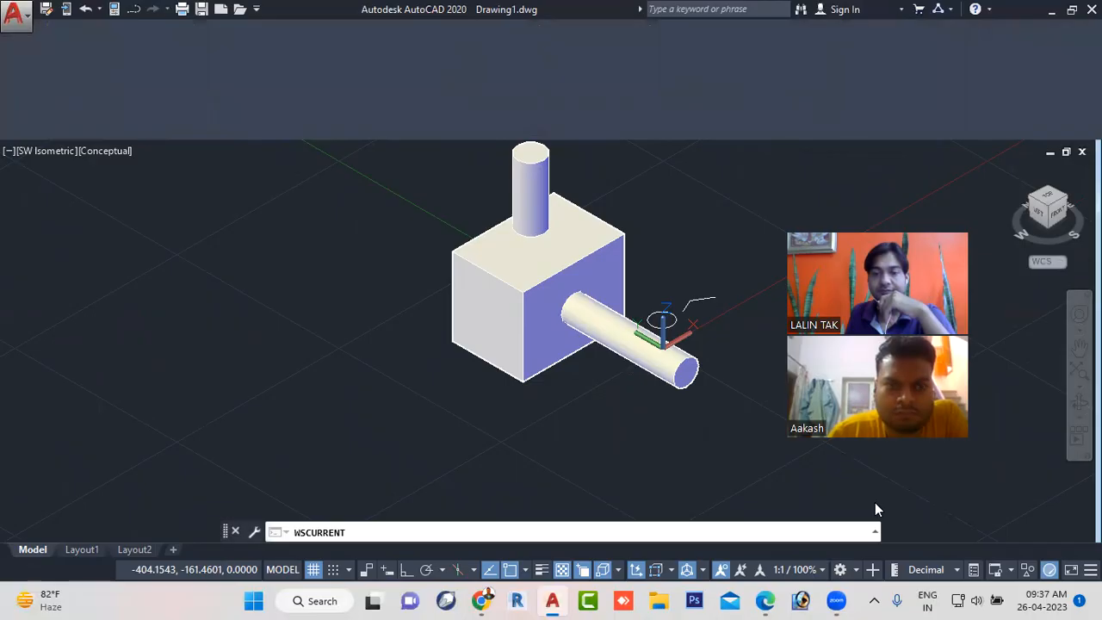
key("Escape")
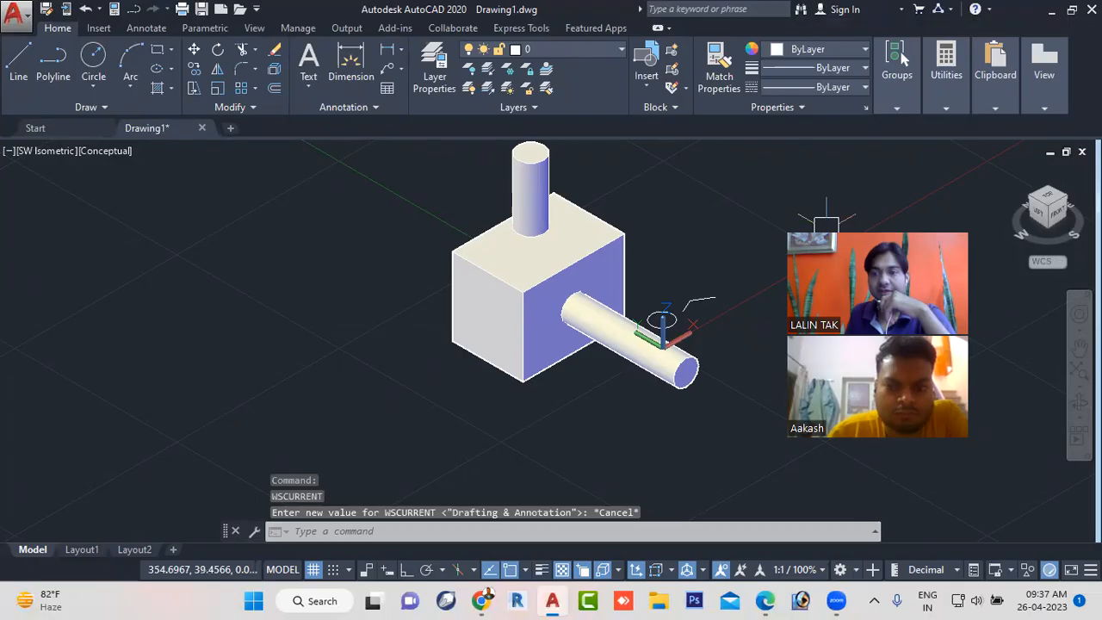
- Set the view to Top and the visual style to 2D Wireframe
left_click(1050, 203)
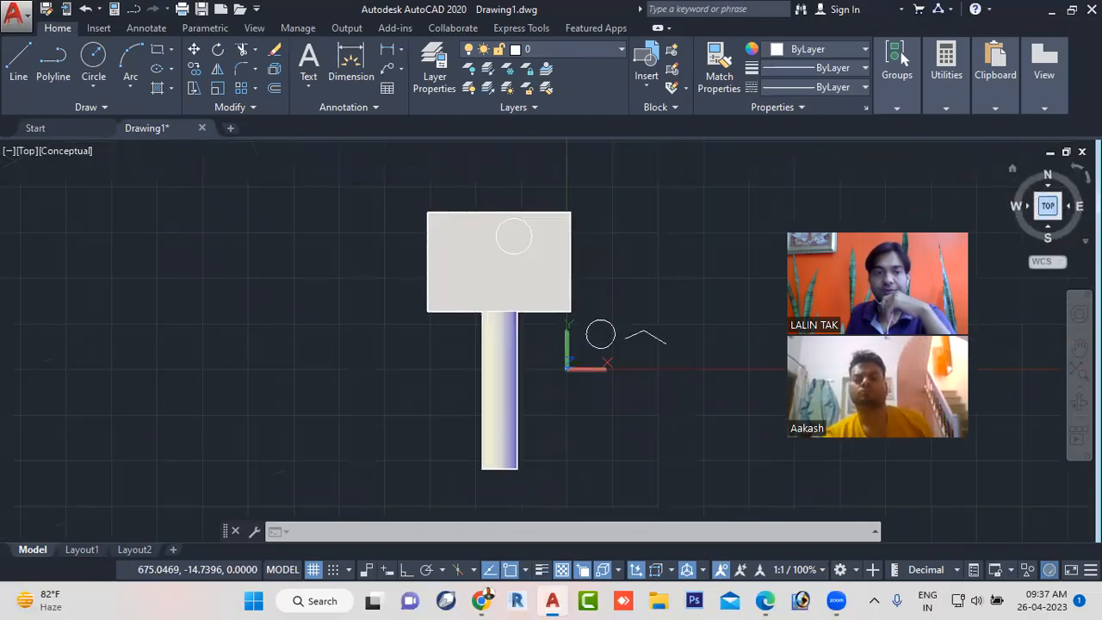
left_click(54, 149)
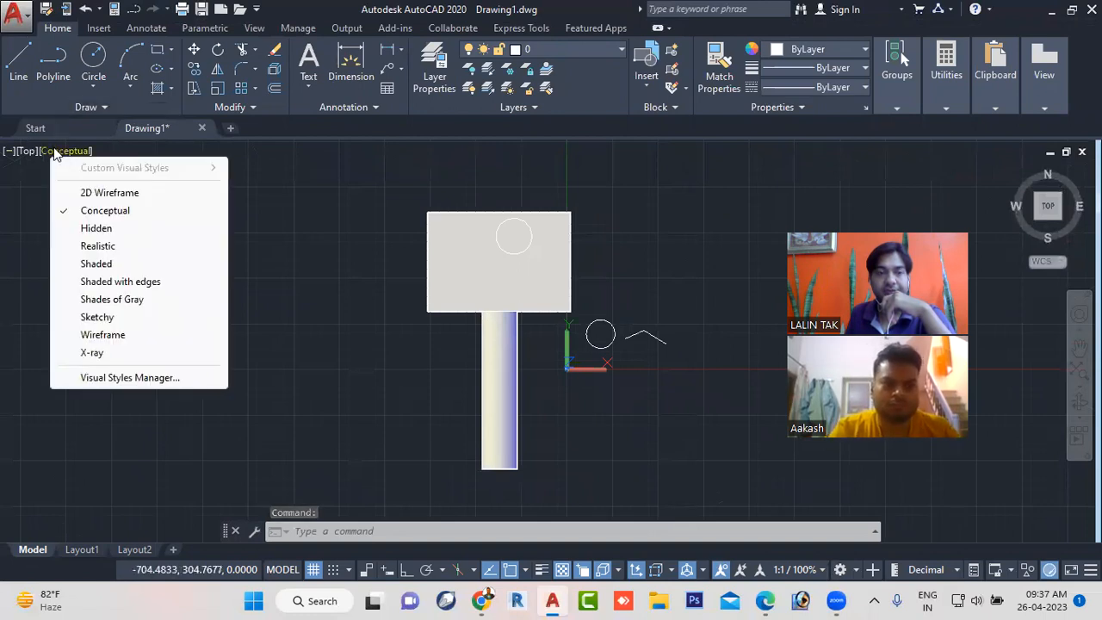
left_click(95, 194)
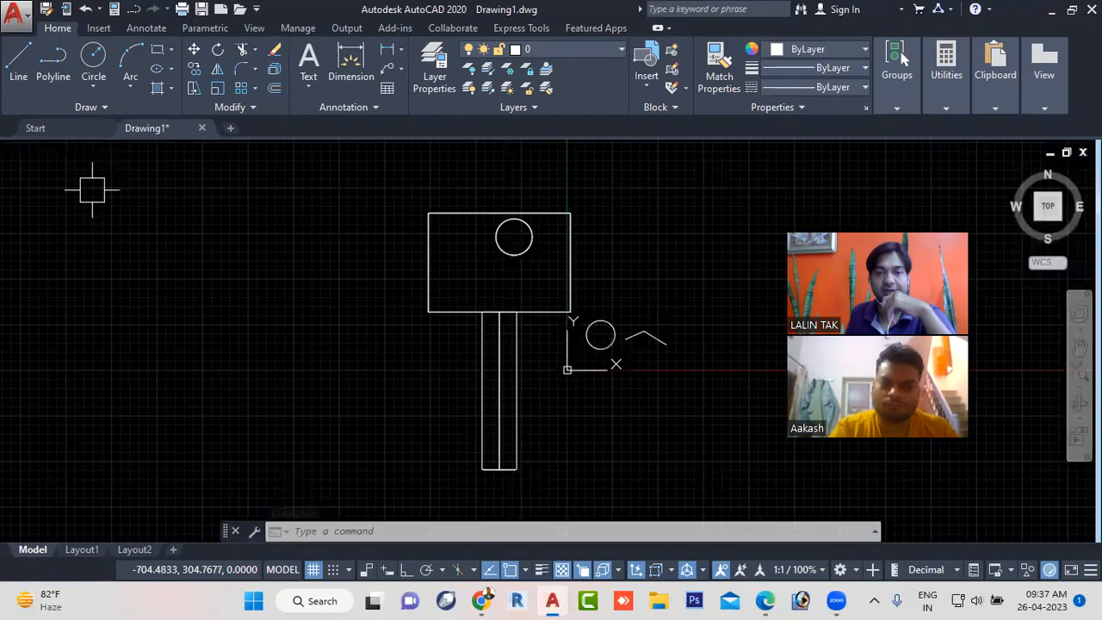
scroll(570, 362, "up", 3)
scroll(570, 348, "down", 8)
scroll(551, 405, "up", 4)
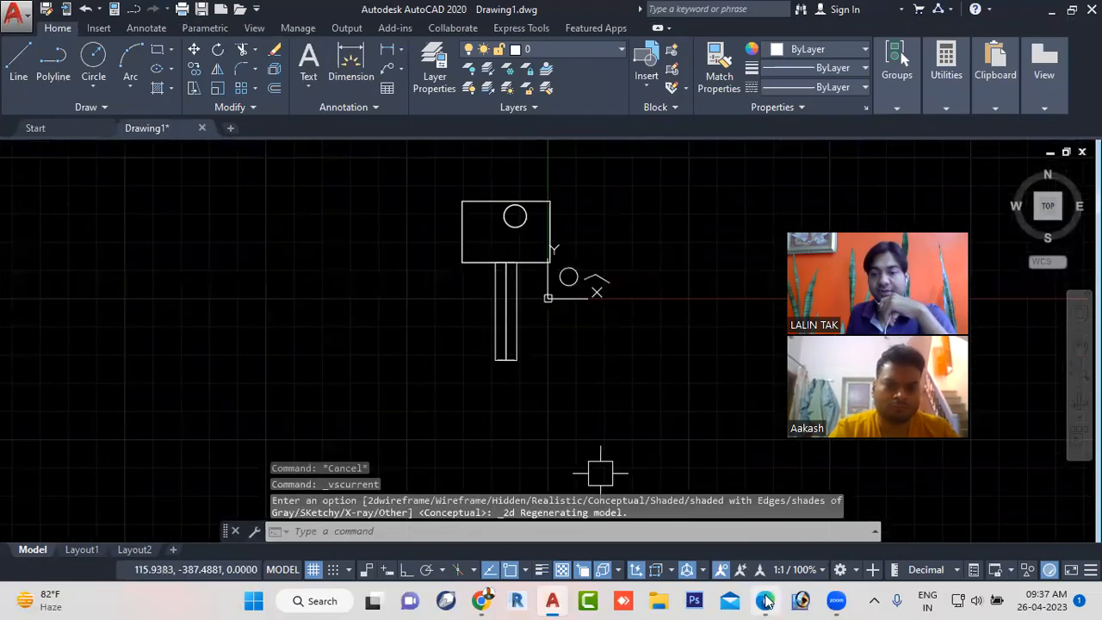
- Switch to the workbook PDF to review F5 Isoplane Changes in the status bar toggle list, and return to AutoCAD
left_click(766, 602)
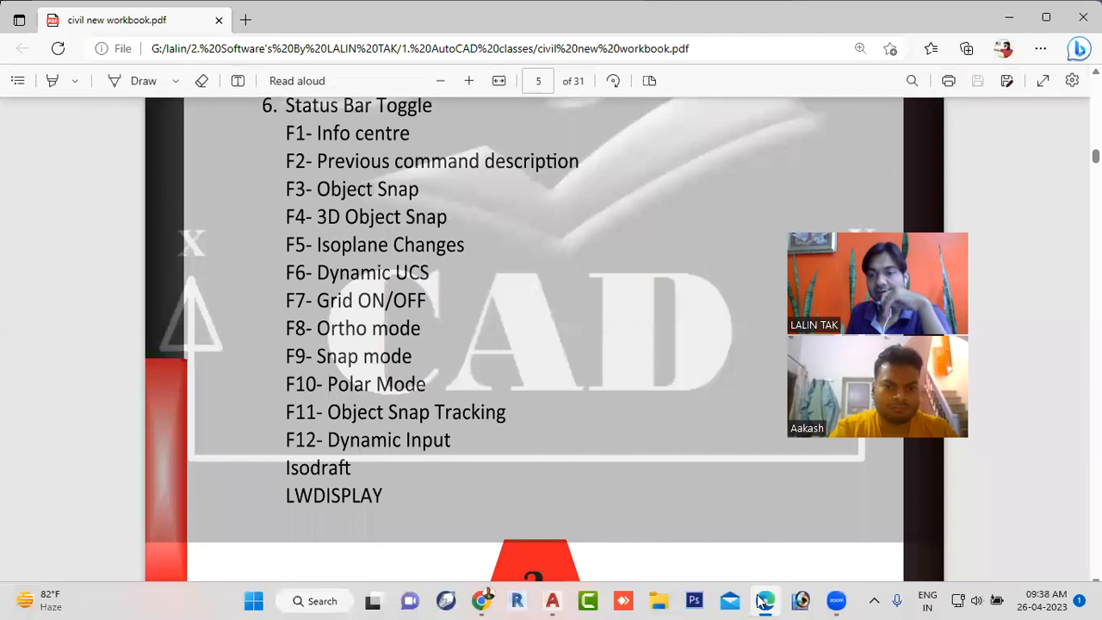
left_click(553, 600)
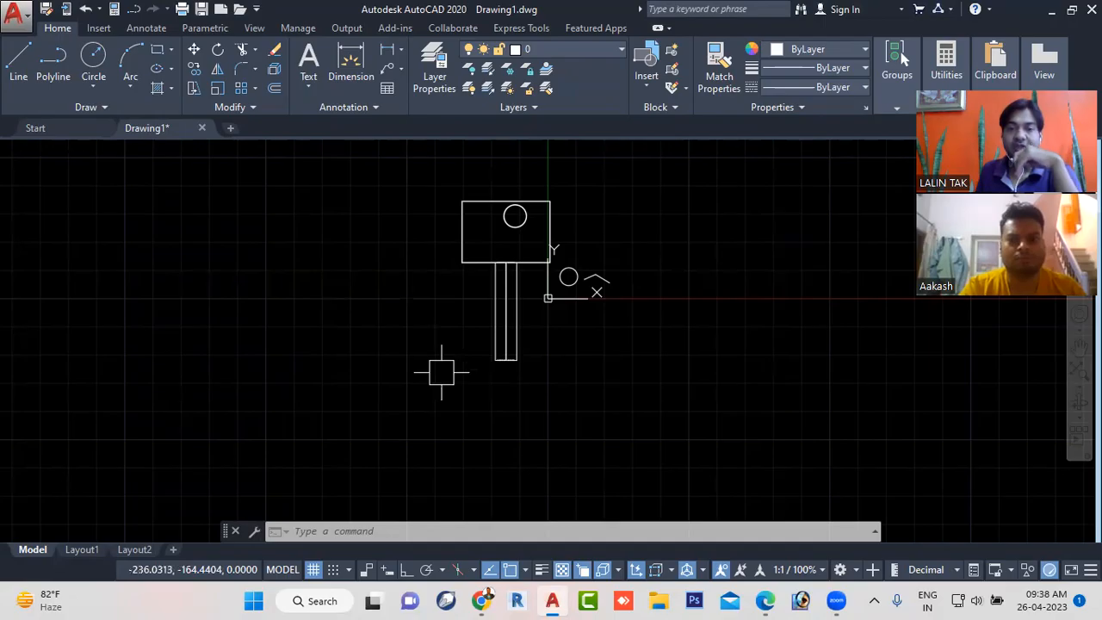
- Select the box, both cylinders and the remaining small objects near the origin, and erase them all
scroll(445, 382, "down", 2)
scroll(445, 381, "down", 2)
left_click(399, 263)
left_click(399, 263)
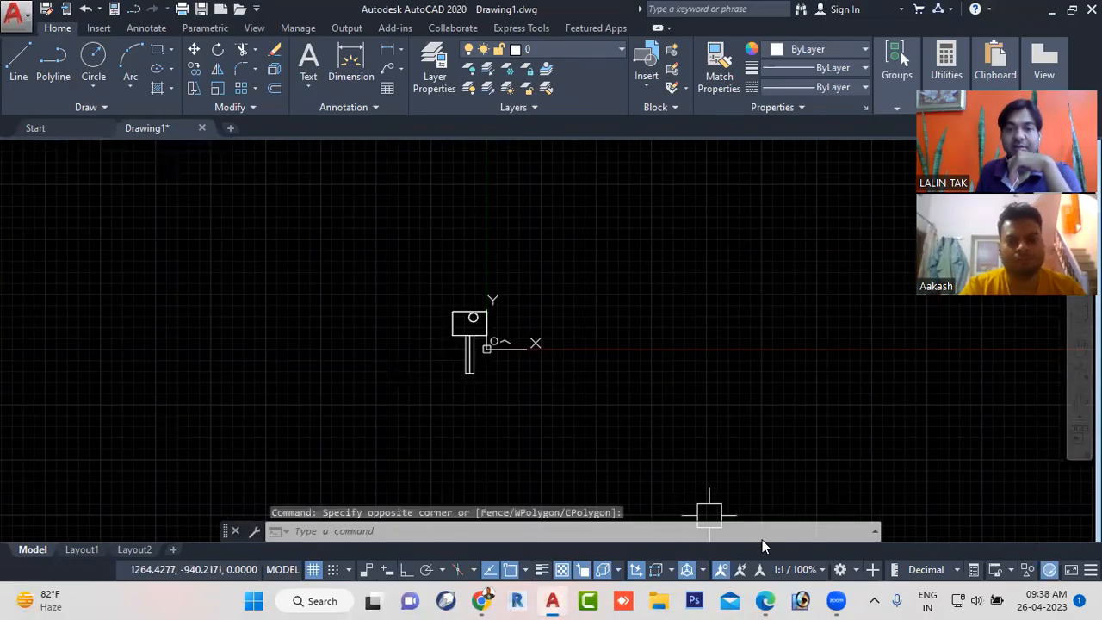
left_click(412, 252)
left_click(633, 437)
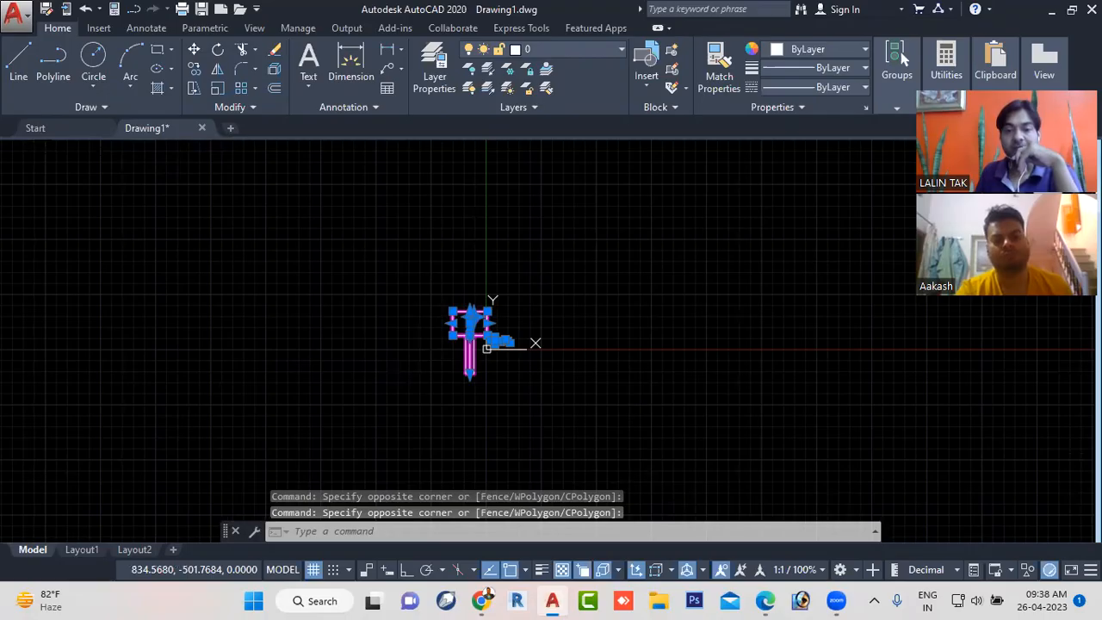
key("Delete")
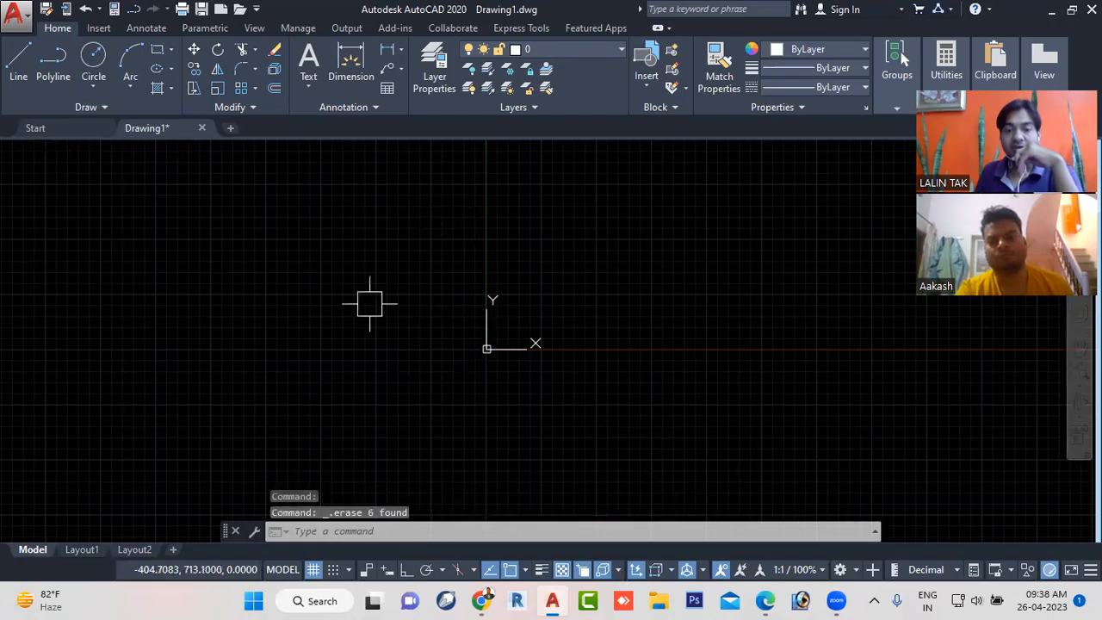
- Turn on Isometric Drafting with the left isoplane
left_click(458, 570)
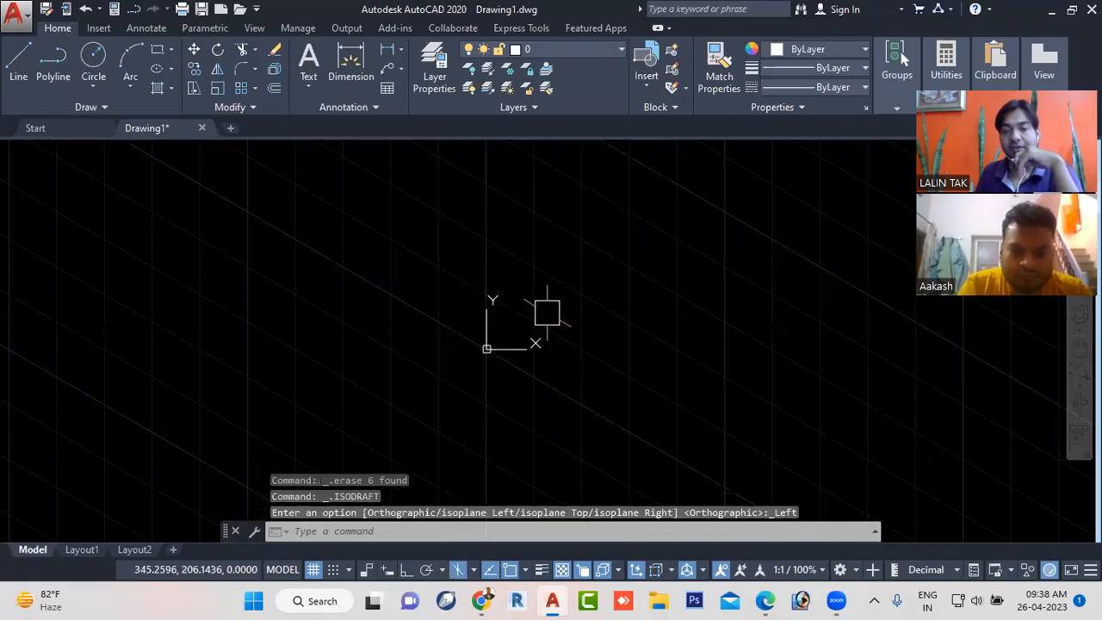
scroll(548, 323, "down", 5)
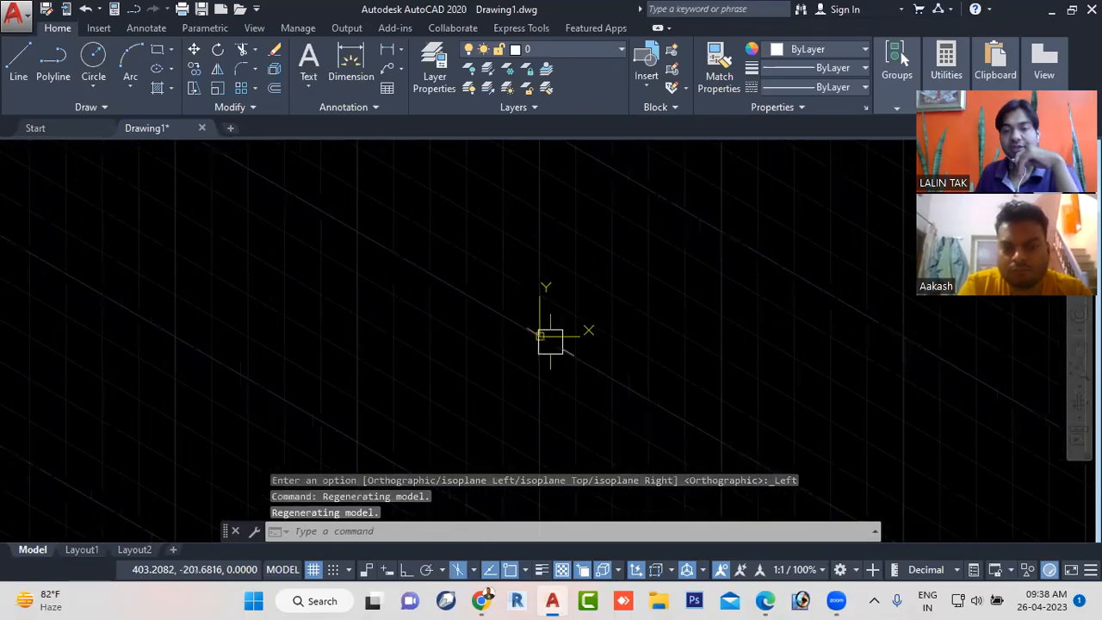
scroll(550, 344, "down", 2)
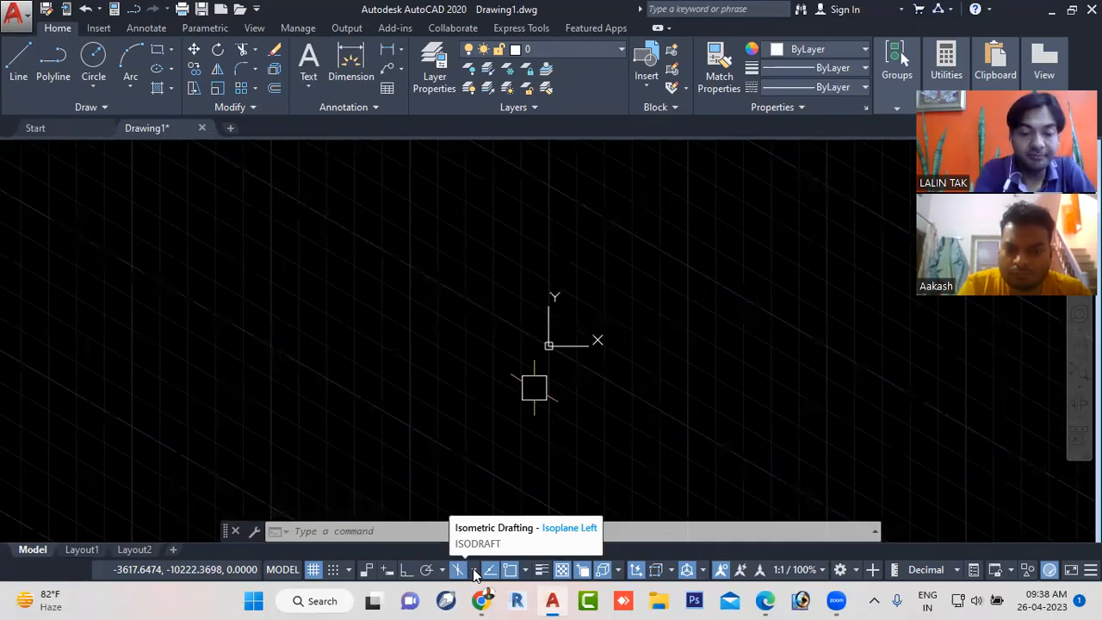
- Cycle the isoplane through Top, Right and Left, ending on isoplane Right
key("F5")
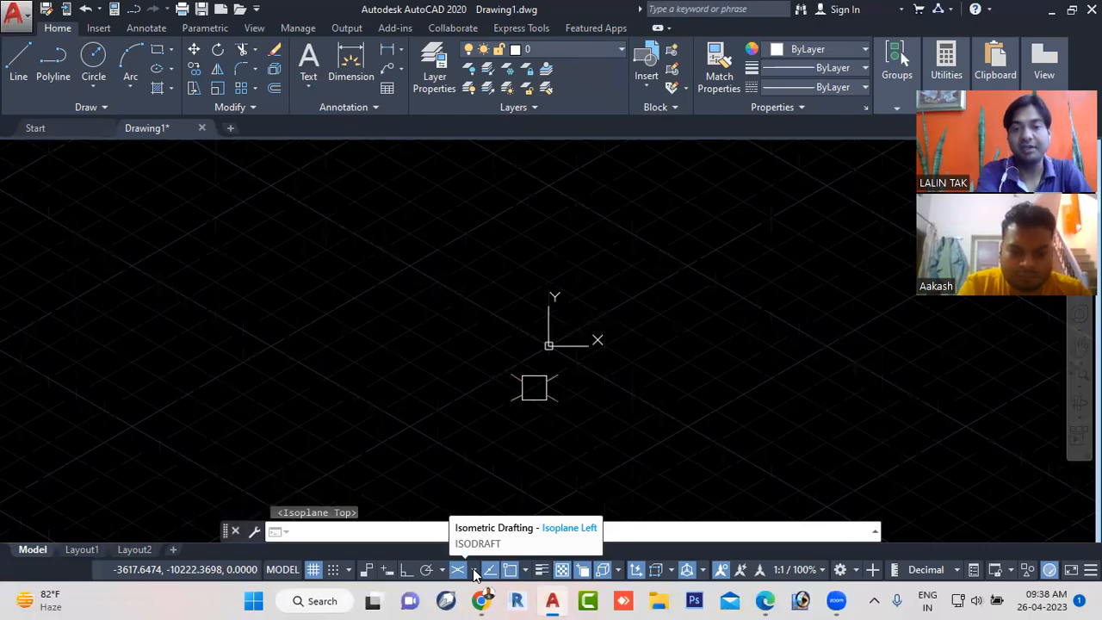
key("F5")
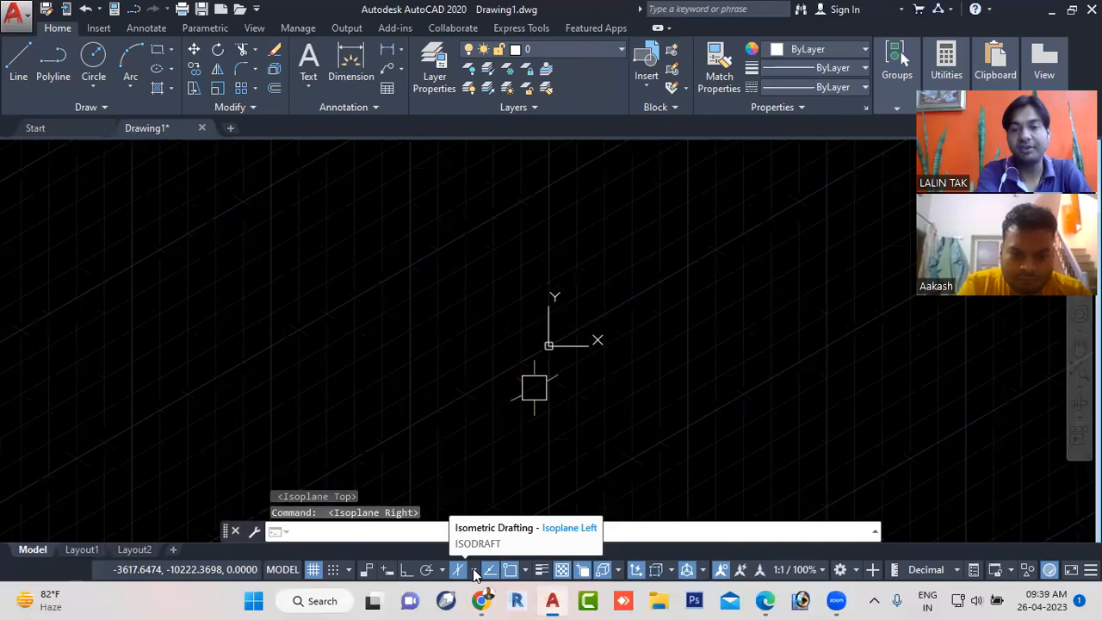
key("F5")
key("F5")
key("F5")
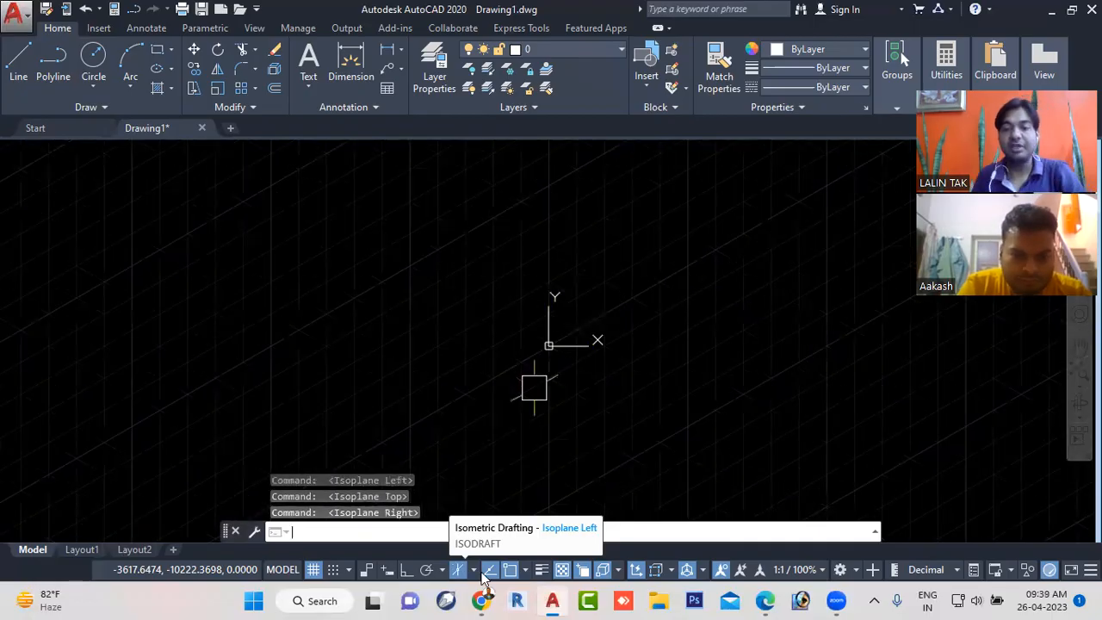
- Set the isometric drafting plane to isoplane Left
mouse_move(476, 581)
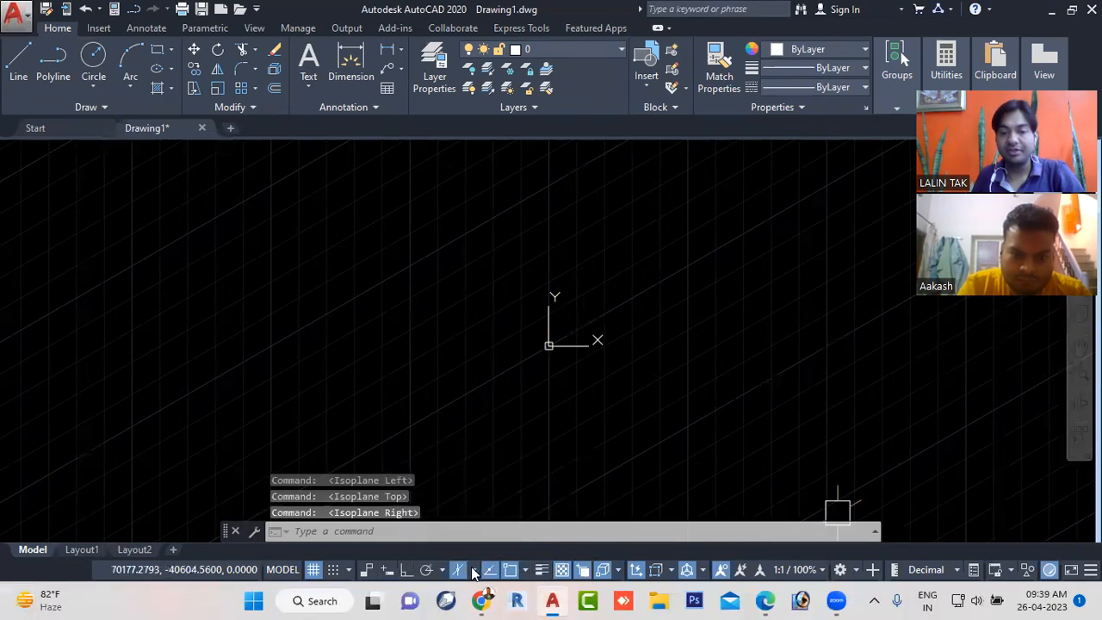
left_click(473, 570)
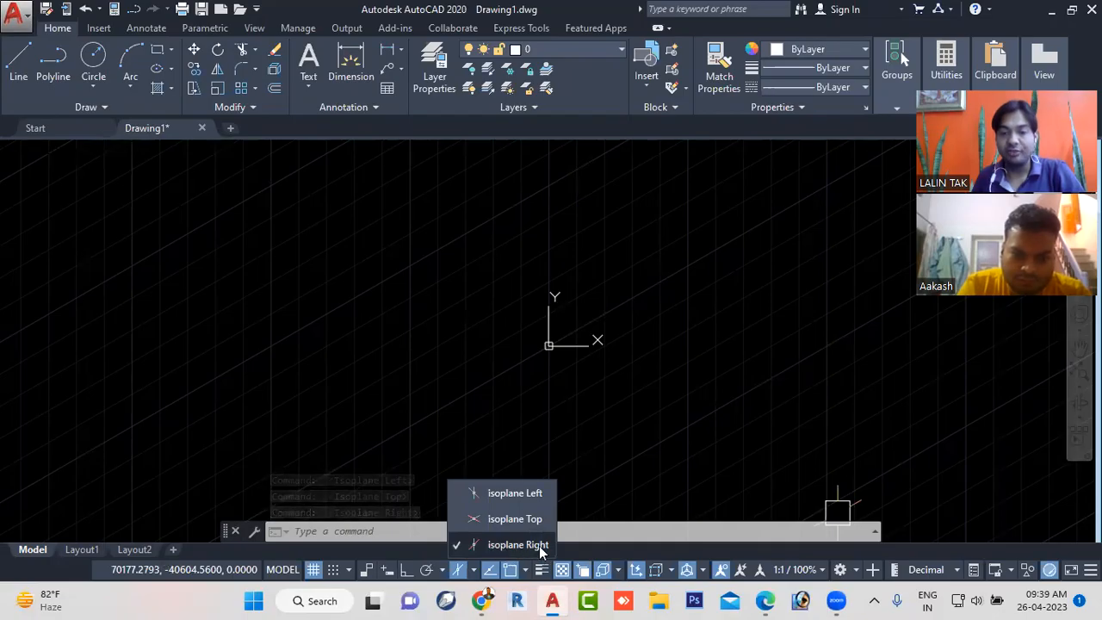
left_click(501, 491)
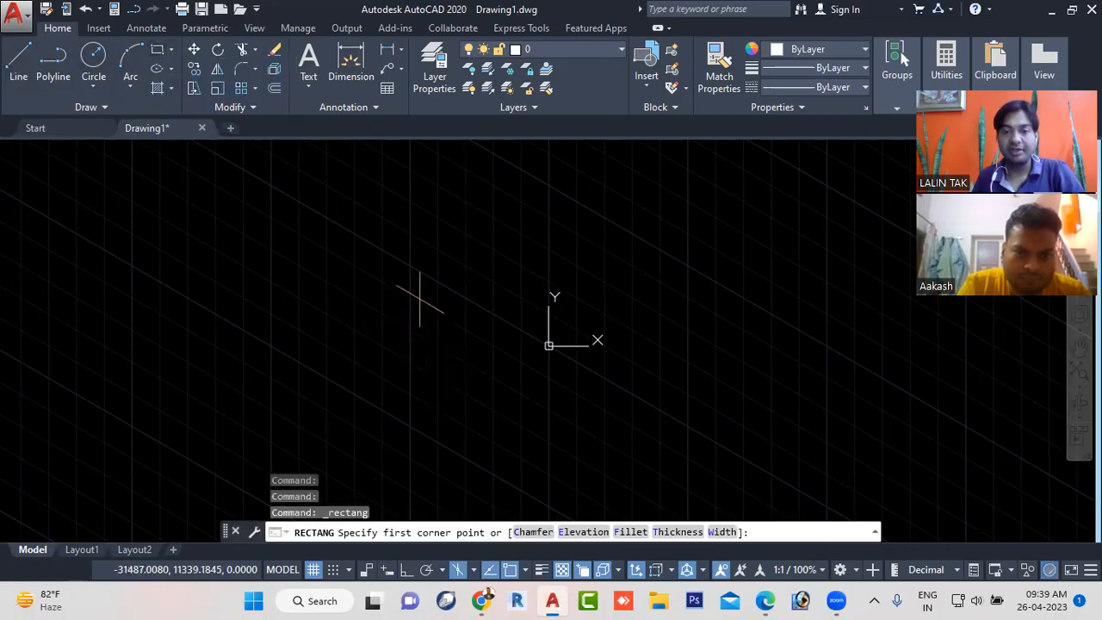
- Try to draw a rectangle beside the origin on the left isoplane
left_click(411, 270)
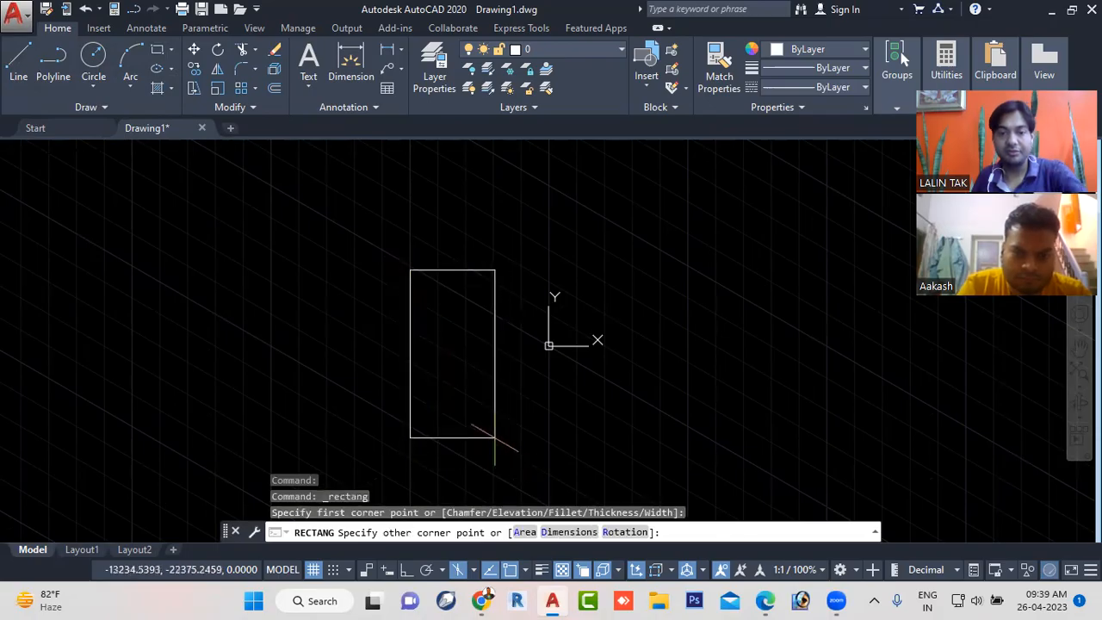
key("Escape")
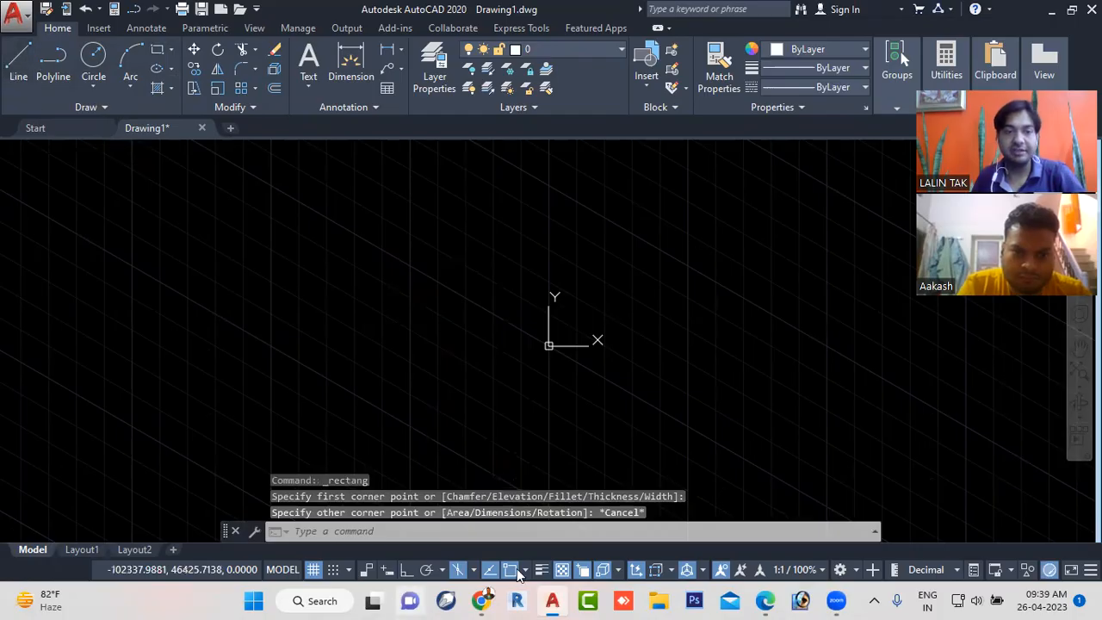
- Draw the cube's left face beside the origin as a closed four-line parallelogram on isoplane Left, with Ortho on
type("l")
key("Return")
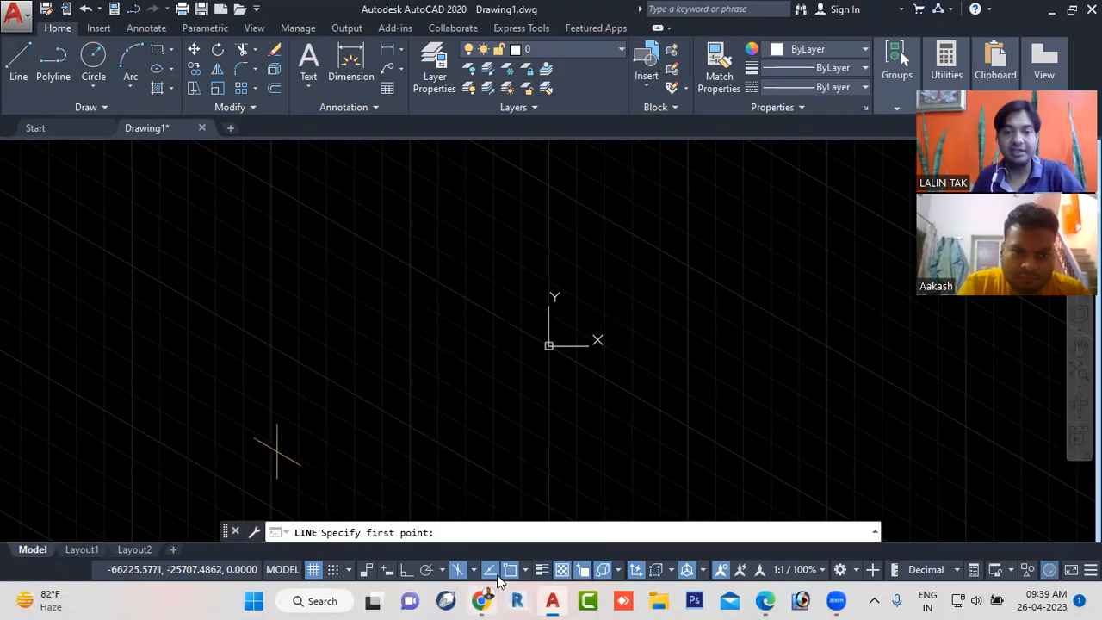
left_click(407, 570)
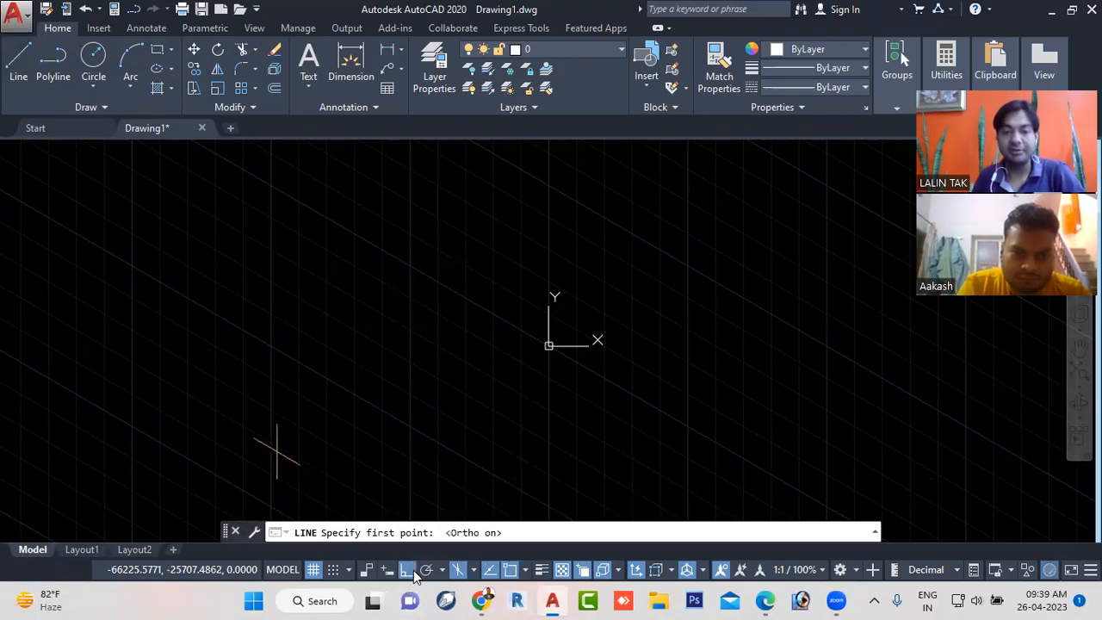
left_click(366, 254)
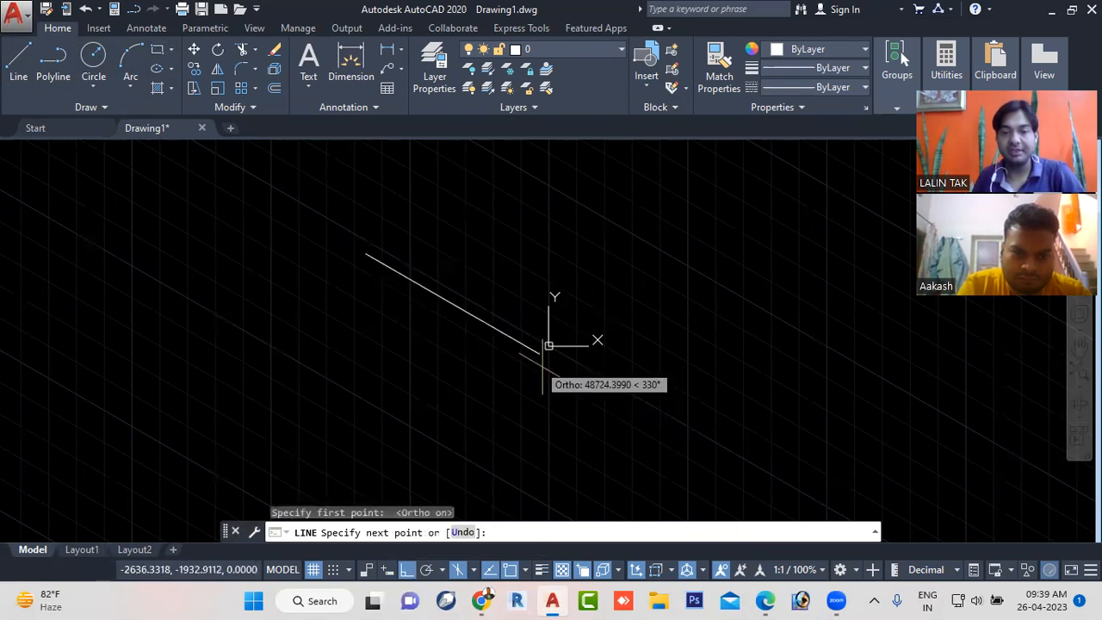
left_click(551, 362)
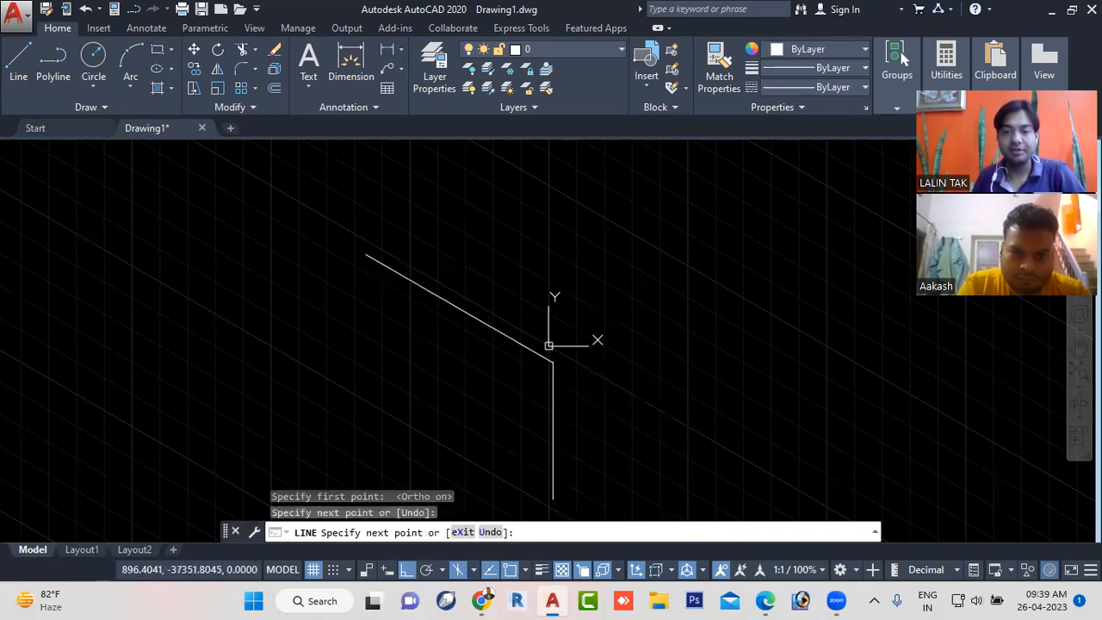
left_click(549, 497)
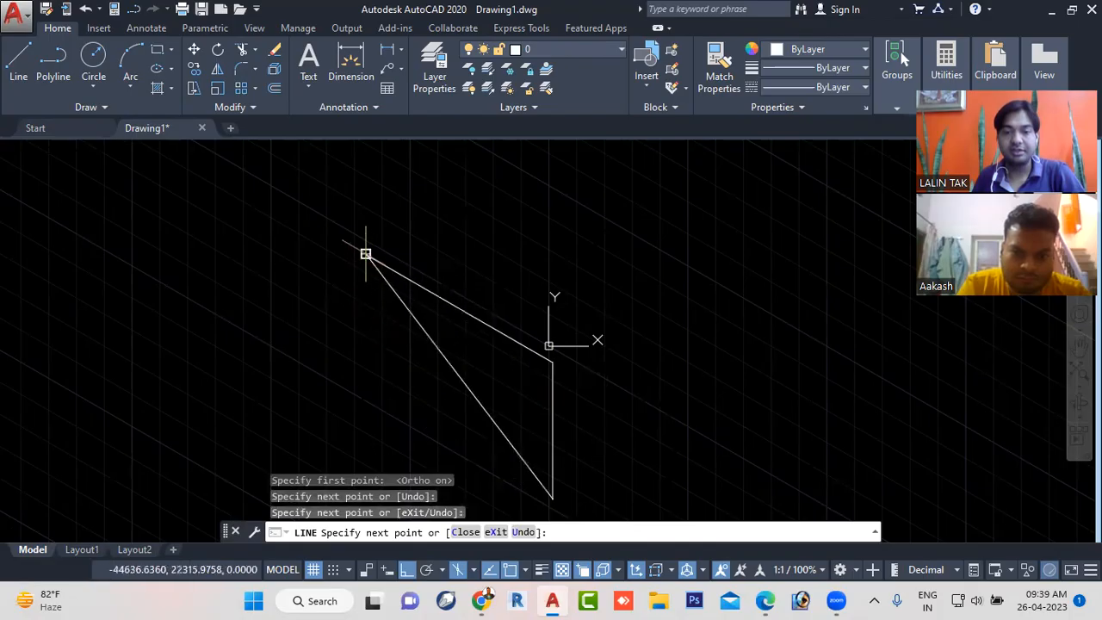
left_click(365, 392)
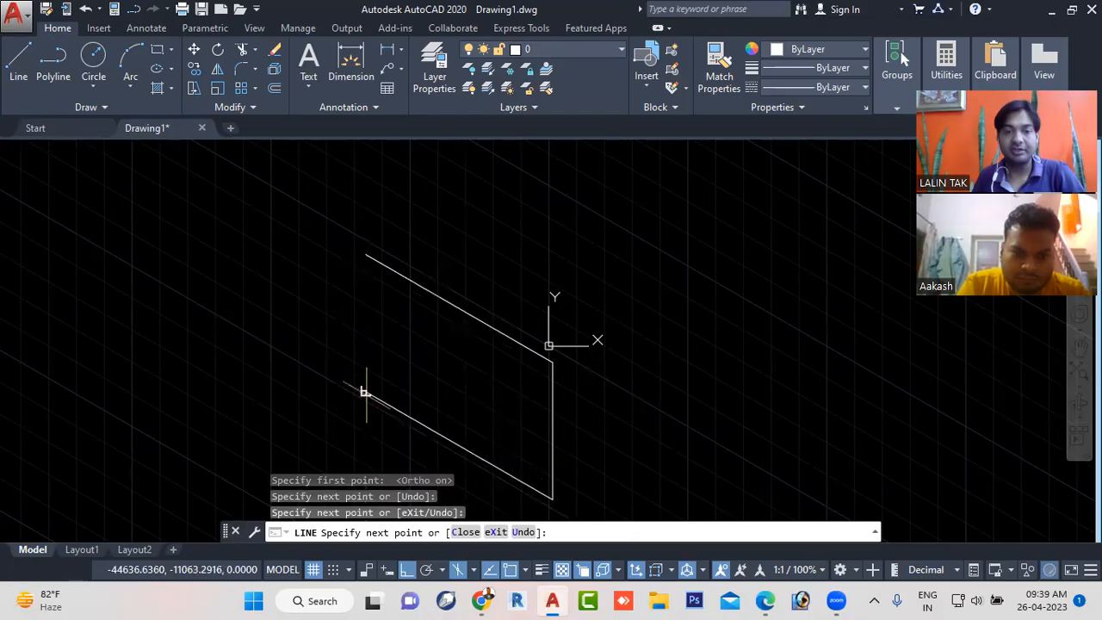
left_click(366, 254)
key("Escape")
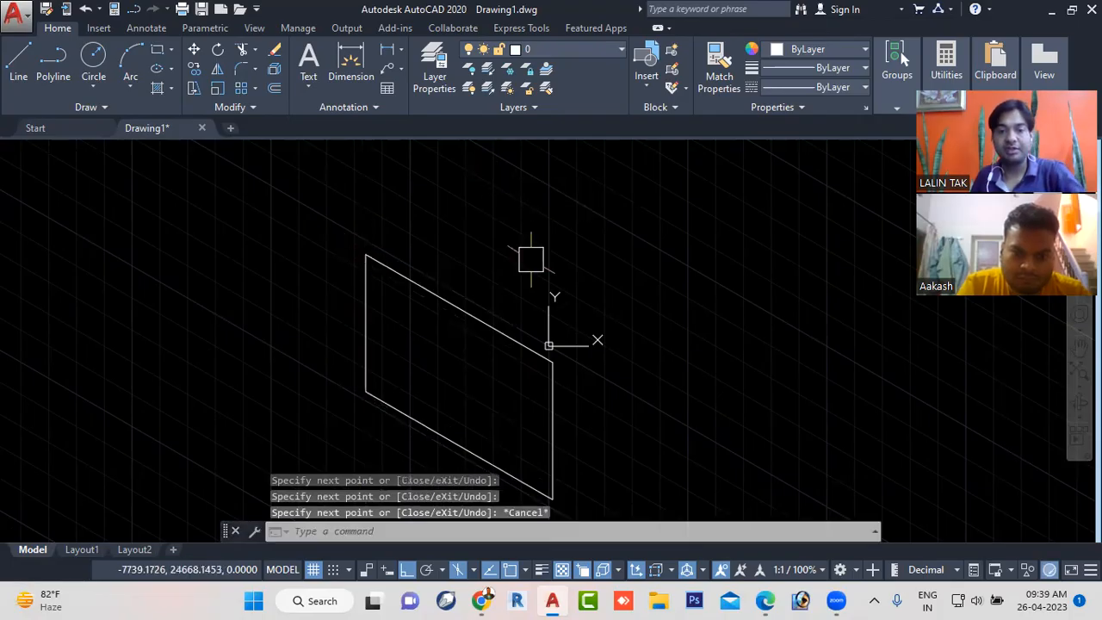
scroll(564, 297, "down", 4)
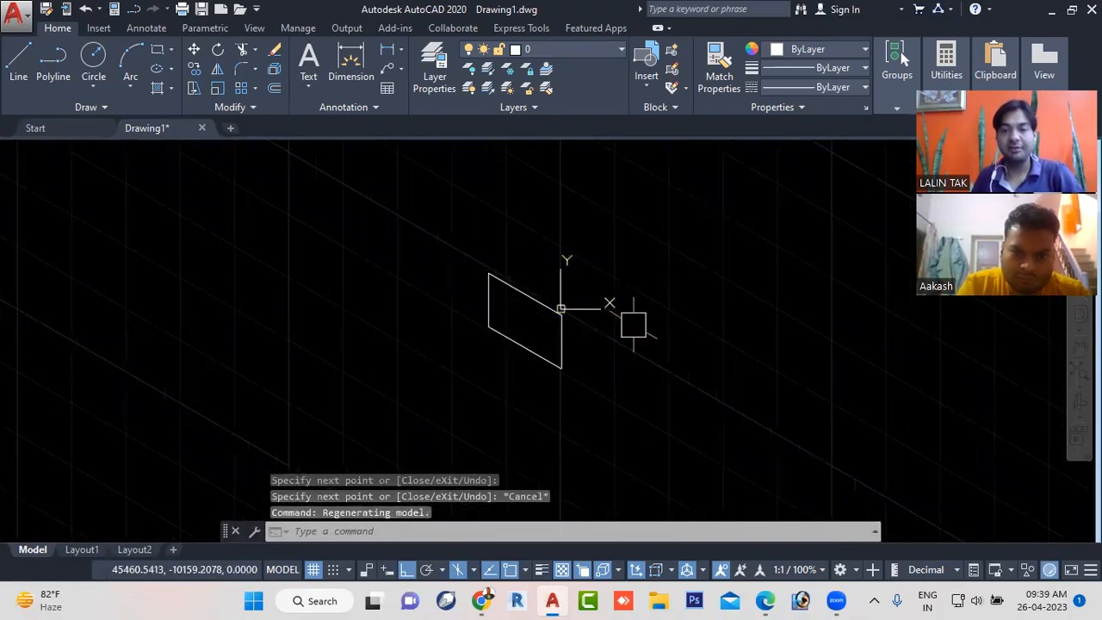
scroll(633, 325, "up", 2)
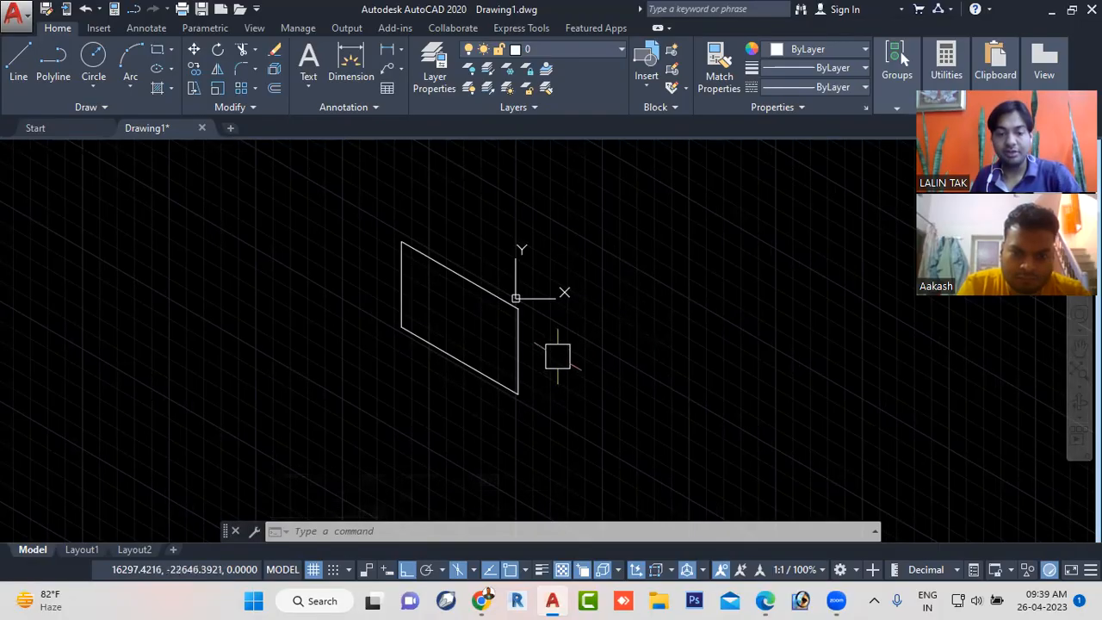
- Switch to isoplane Top and draw three lines that complete the cube's top face from the left face's upper edge
left_click(472, 569)
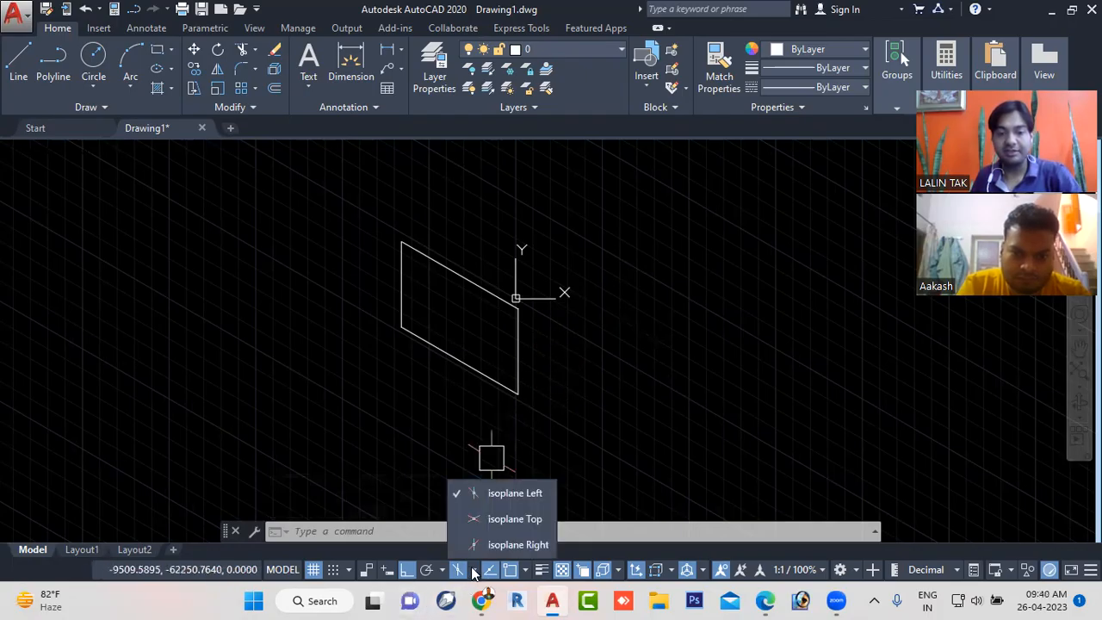
left_click(495, 518)
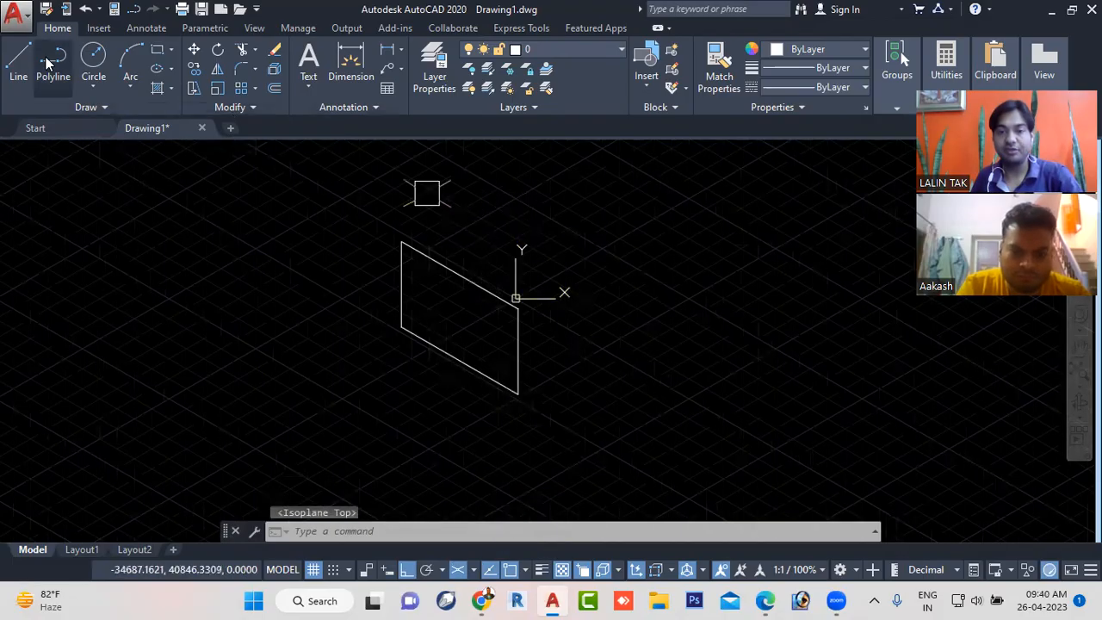
left_click(18, 60)
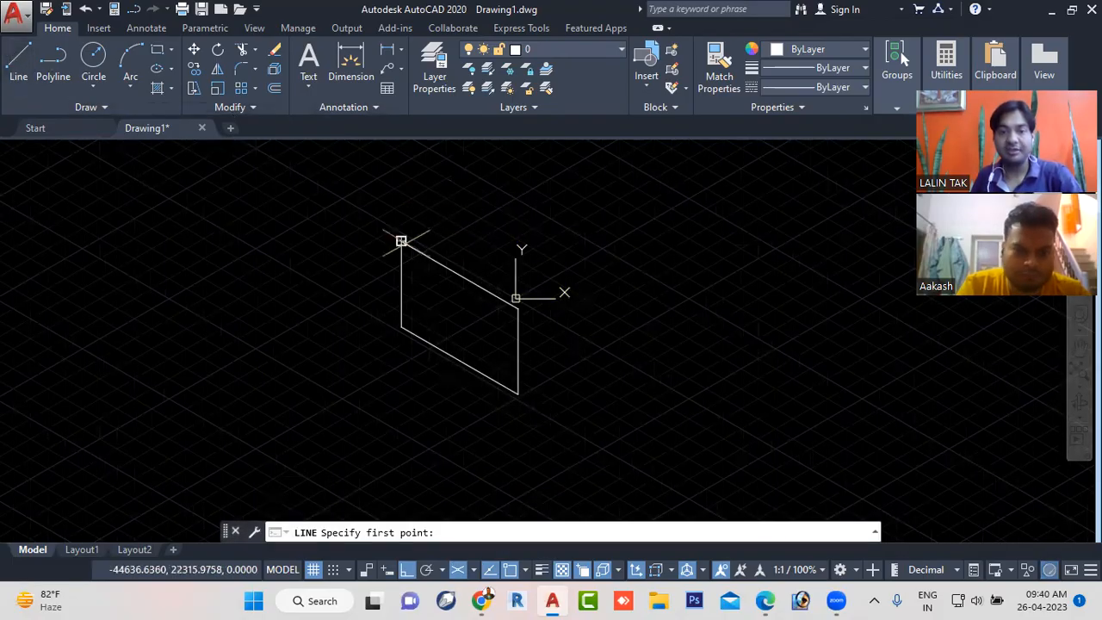
left_click(401, 242)
left_click(510, 179)
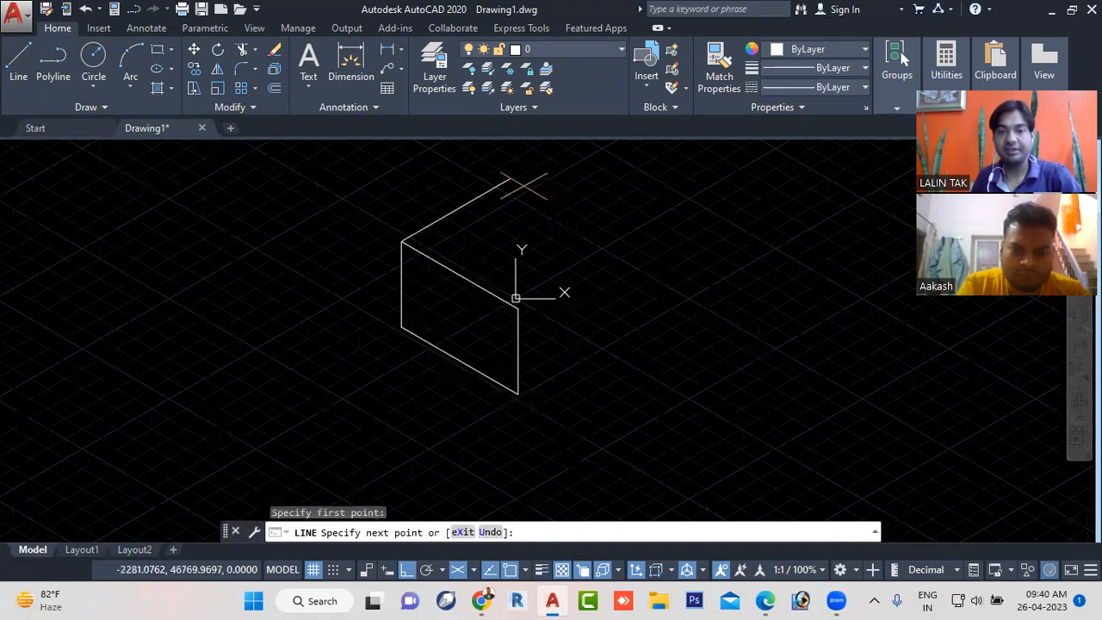
left_click(625, 246)
left_click(516, 306)
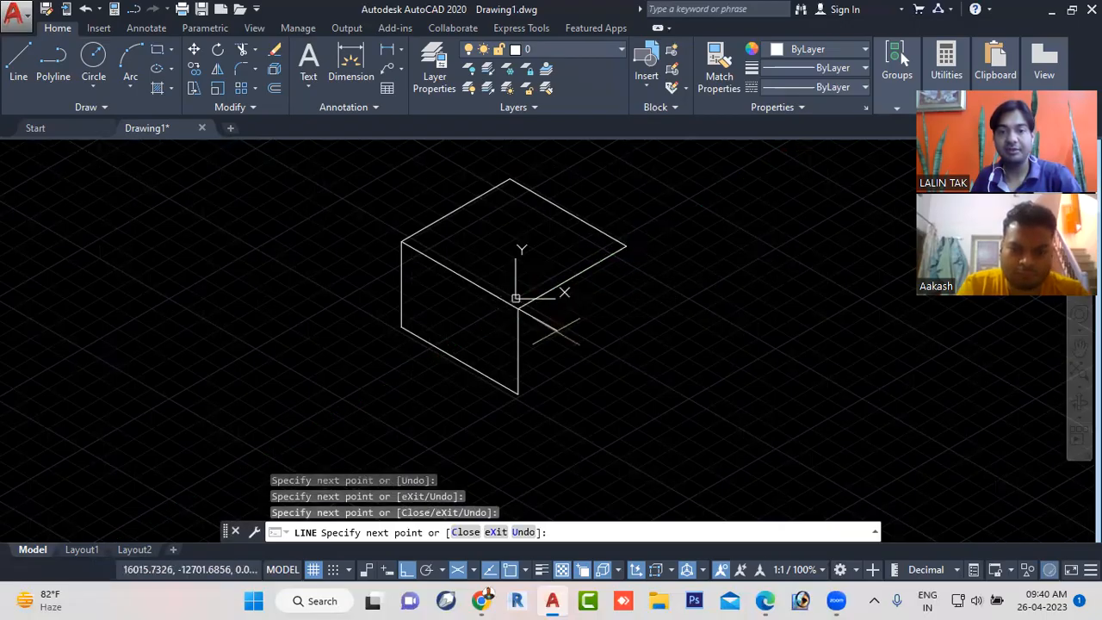
key("Escape")
scroll(456, 297, "up", 2)
scroll(524, 243, "down", 2)
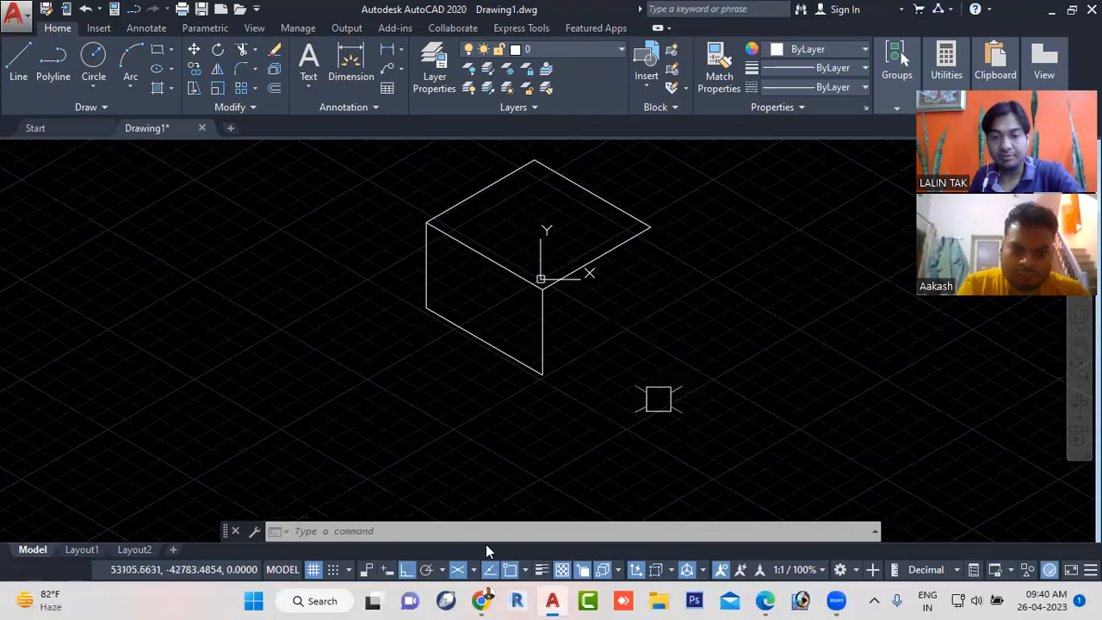
- Switch to isoplane Right and draw the vertical and lower edges that complete the cube's right face
left_click(474, 570)
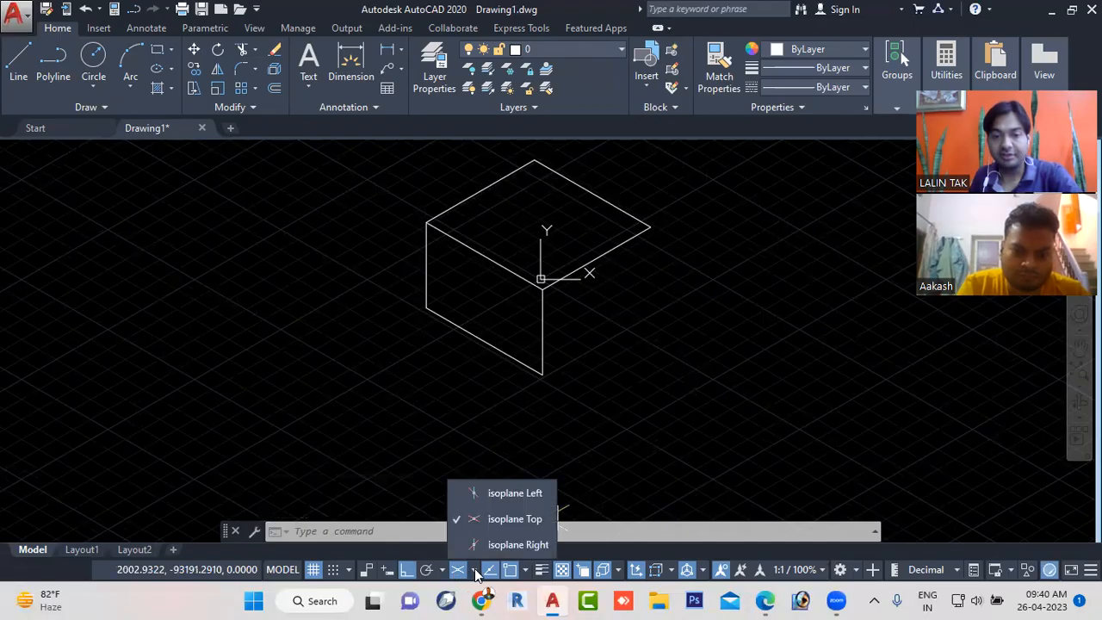
left_click(529, 542)
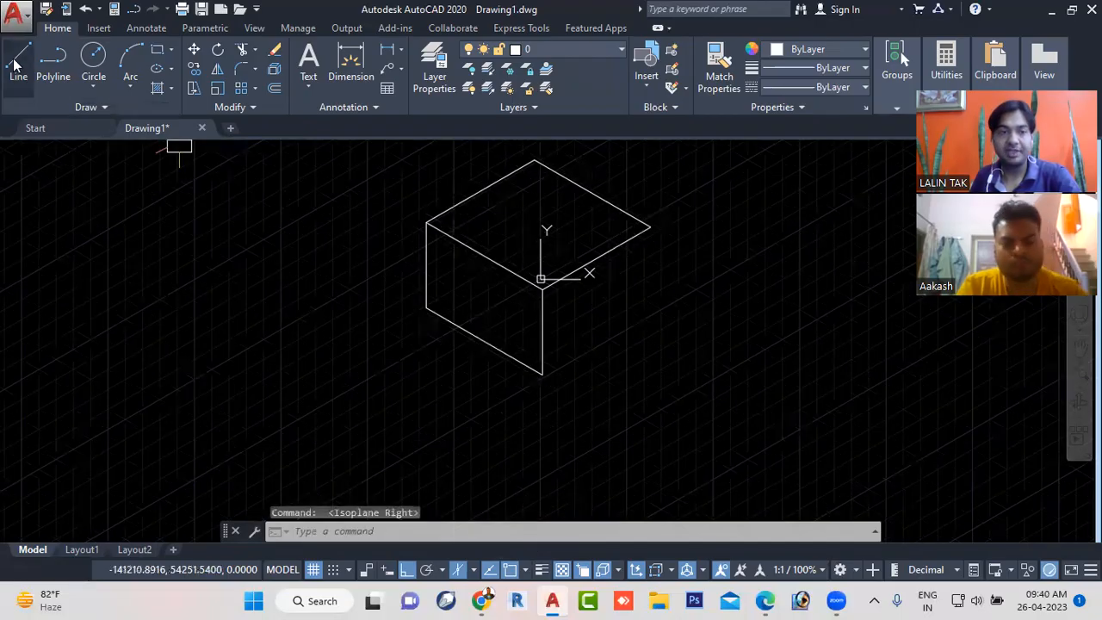
type("l")
key("Return")
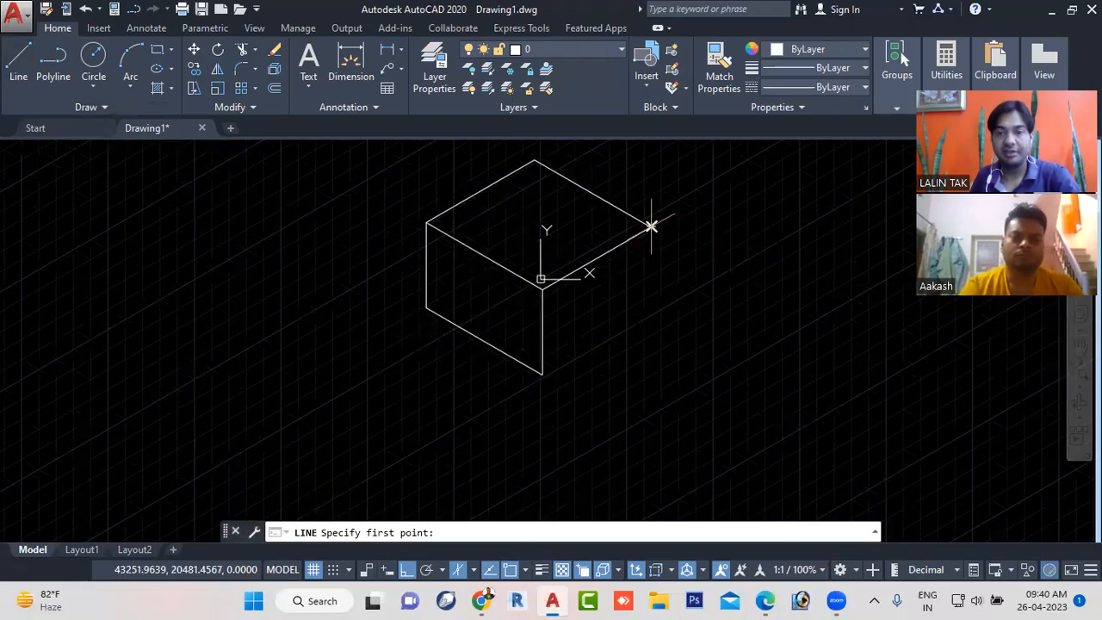
left_click(652, 227)
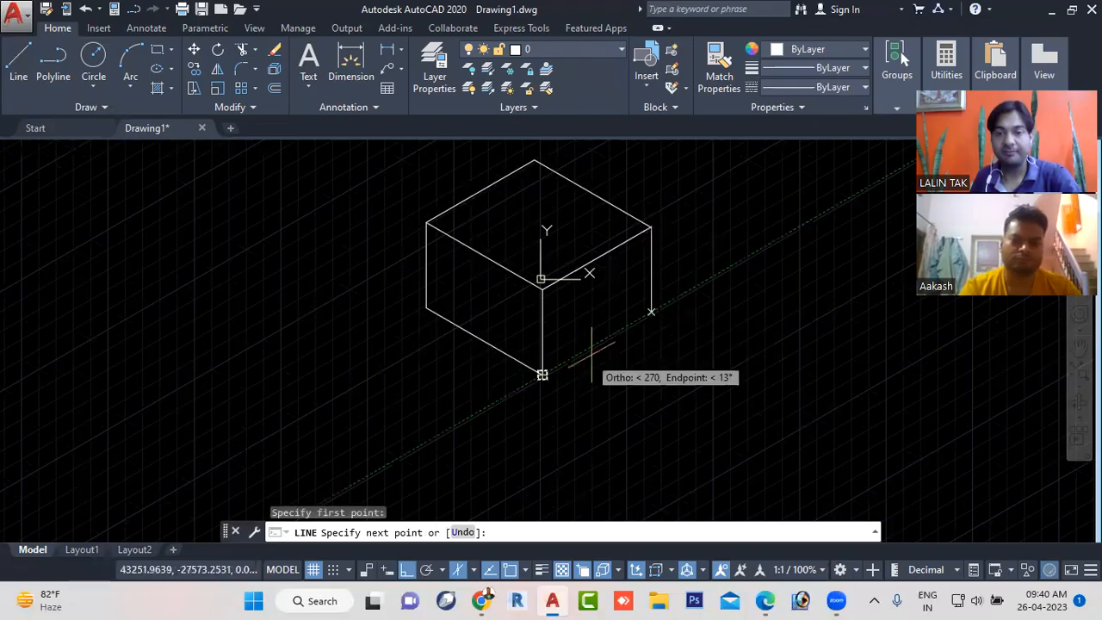
left_click(651, 312)
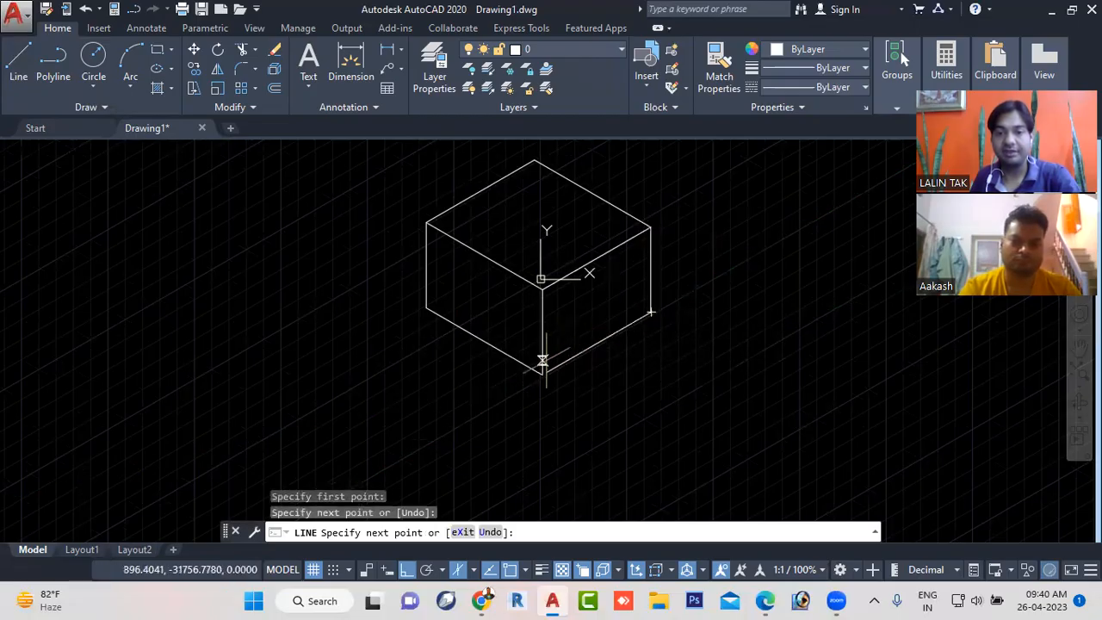
left_click(542, 373)
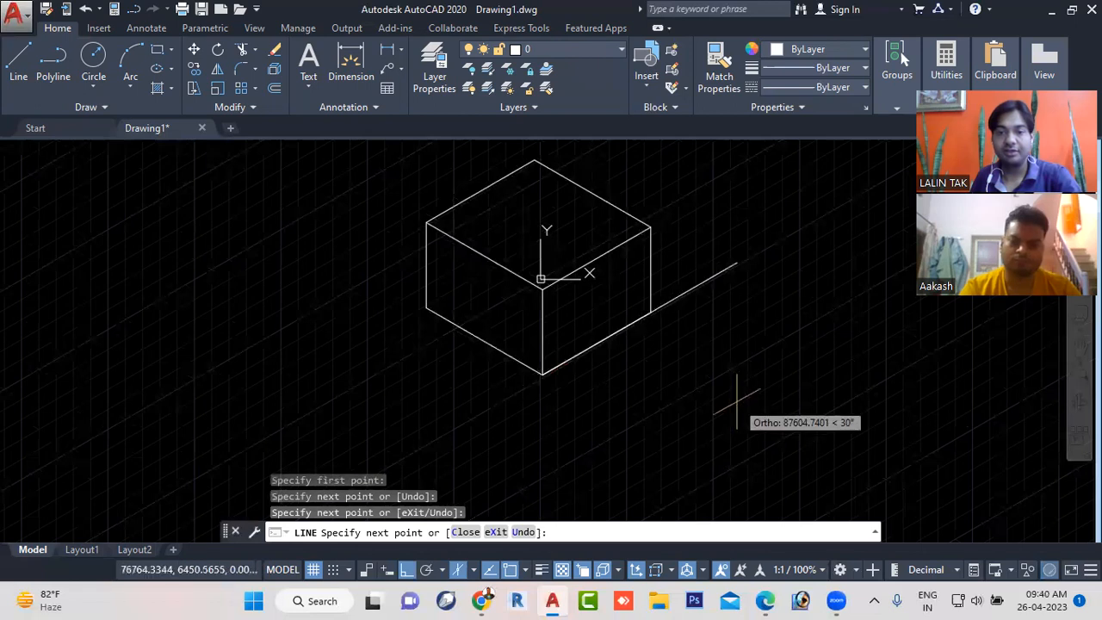
key("Escape")
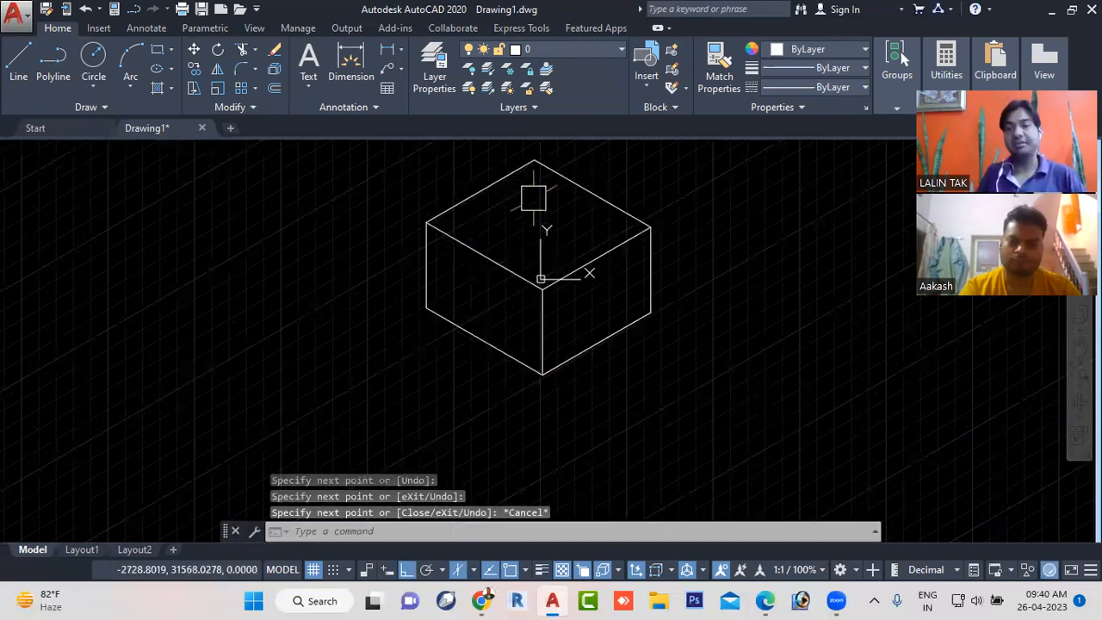
- Turn off Isometric Drafting to return to the orthographic grid and cursor
scroll(528, 201, "up", 2)
mouse_move(549, 264)
middle_mouse_down()
mouse_move(557, 285)
mouse_move(554, 271)
middle_mouse_up()
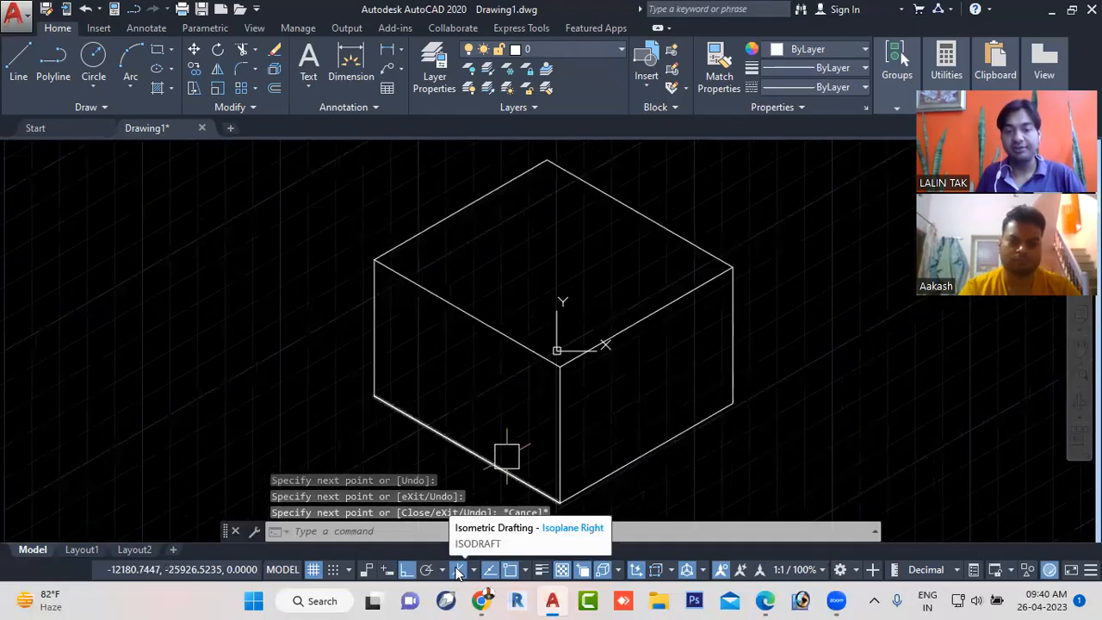
left_click(458, 570)
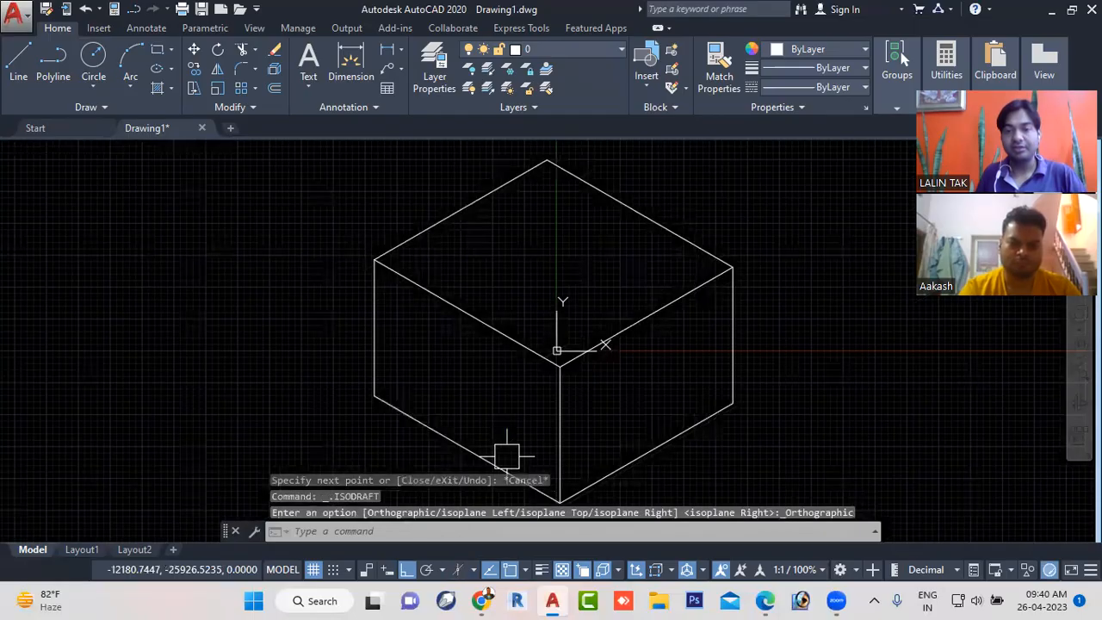
- Move all of the cube's lines horizontally in the positive X direction, clear of the origin
scroll(628, 318, "down", 4)
middle_click_drag(680, 333, 502, 342)
scroll(661, 332, "up", 2)
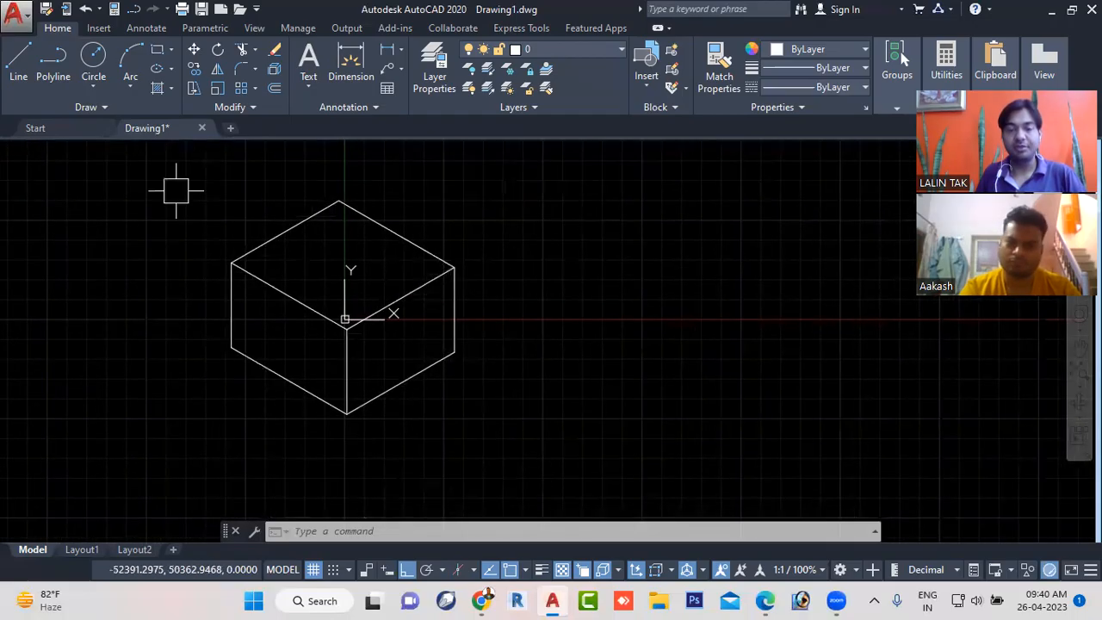
left_click(116, 158)
left_click(644, 450)
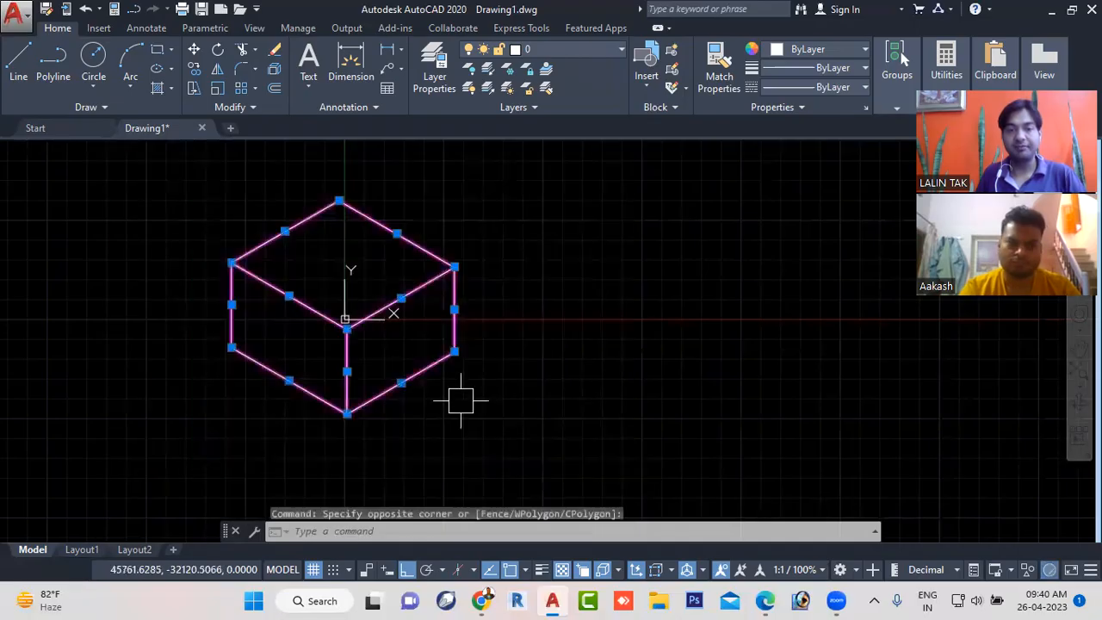
right_click(397, 341)
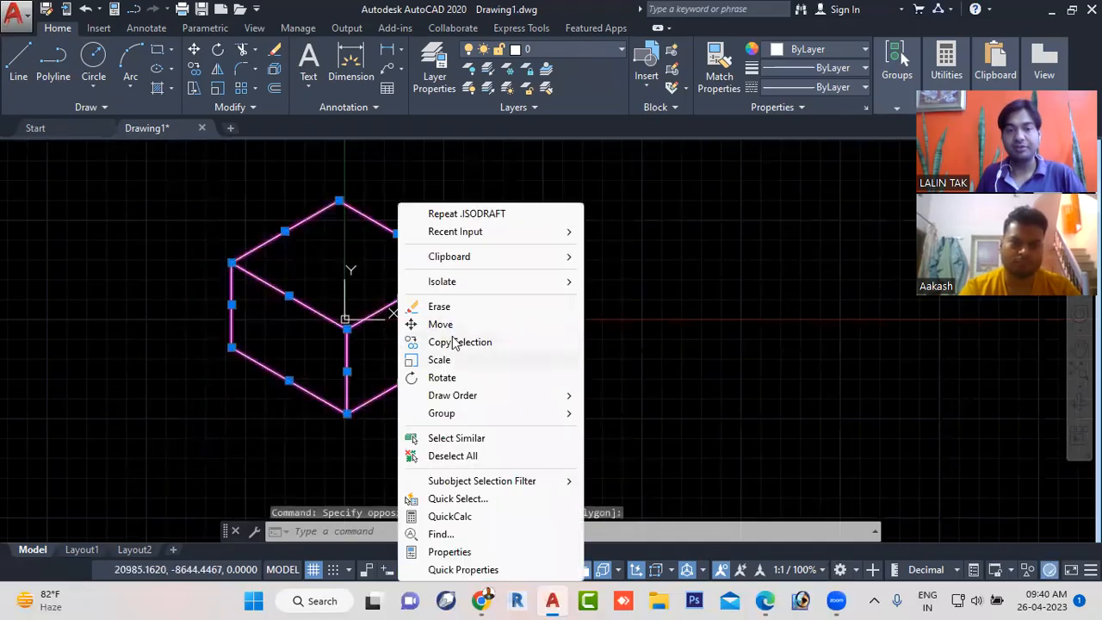
left_click(440, 324)
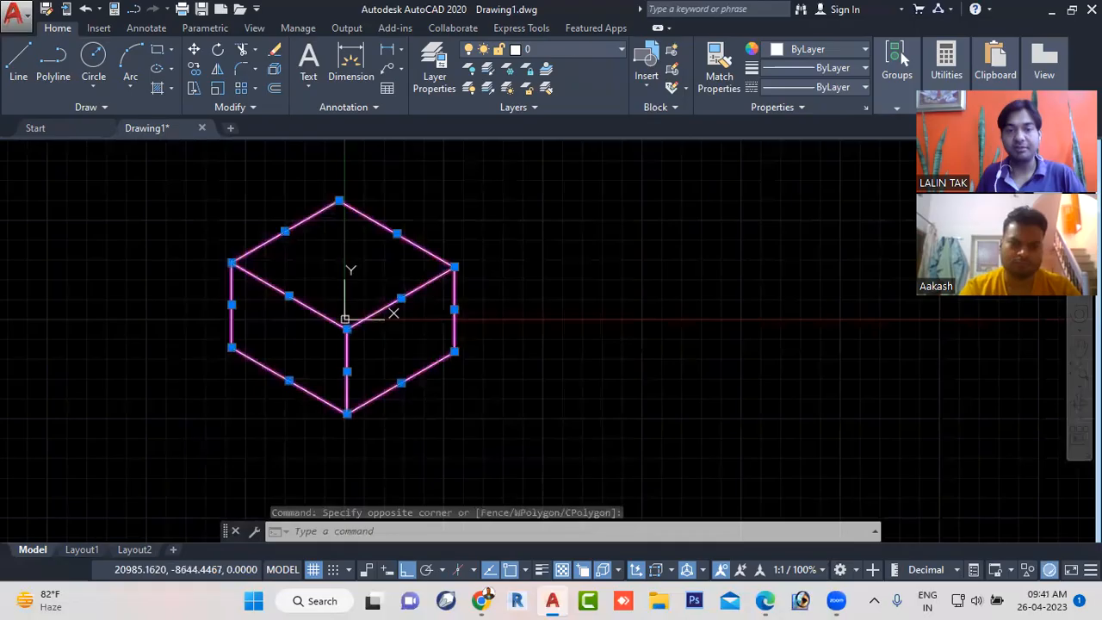
left_click(432, 345)
left_click(735, 345)
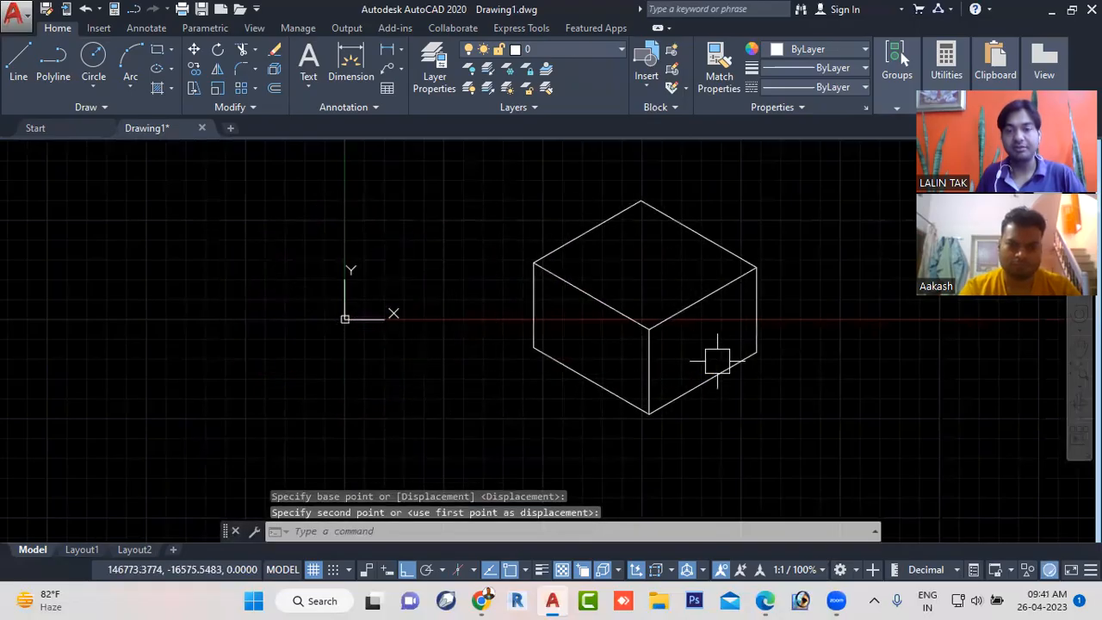
- Start a multiline text and draw its rectangular text box on the cube's left face
middle_click_drag(715, 347, 596, 365)
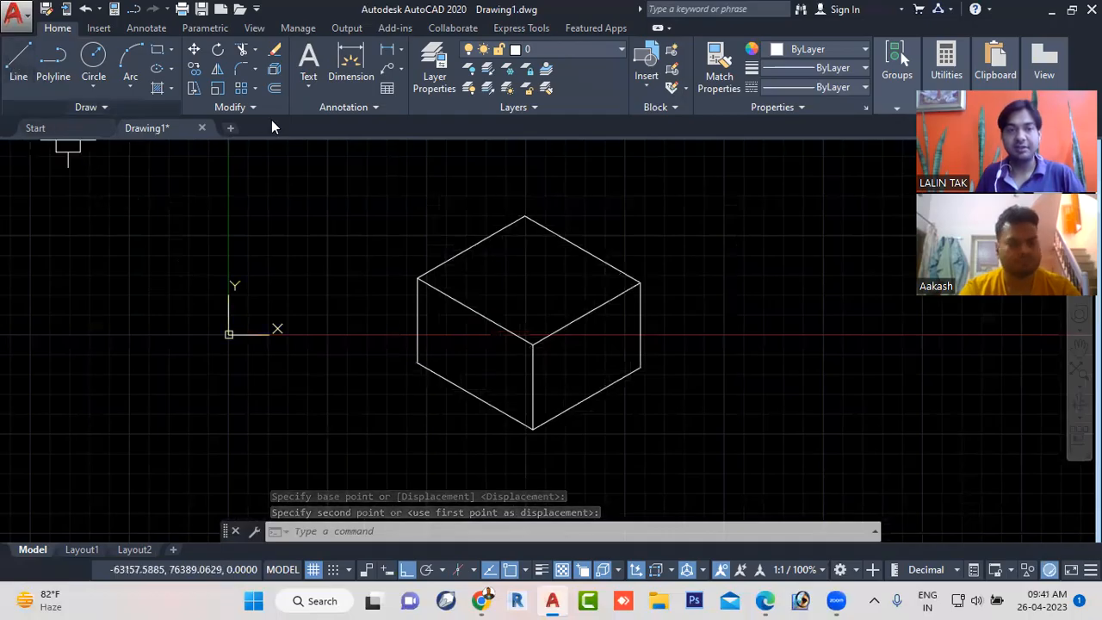
left_click(313, 531)
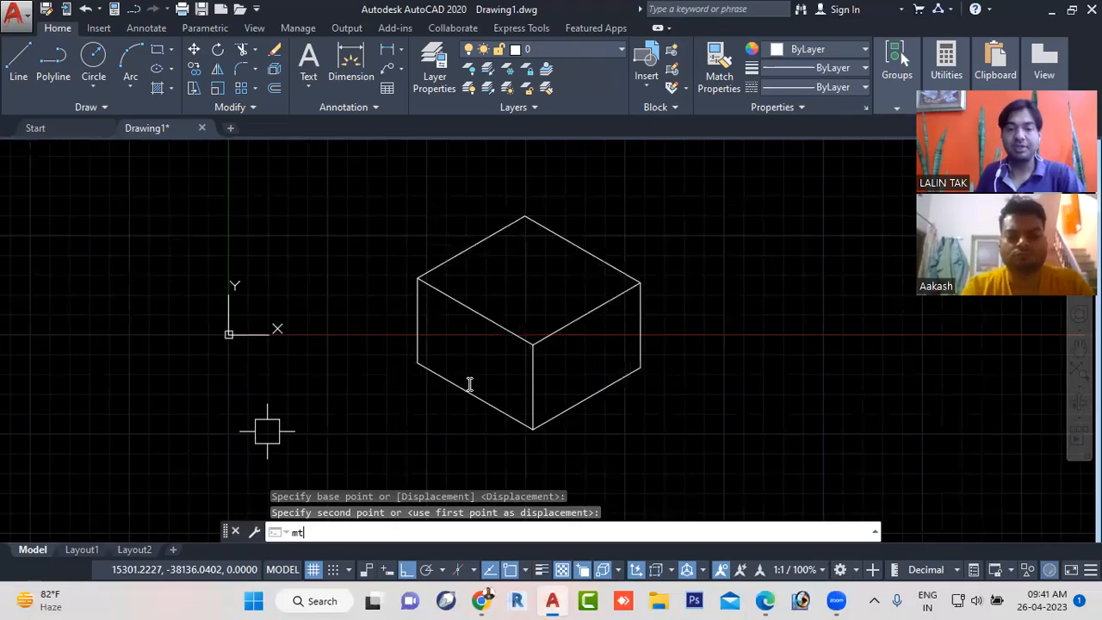
key("Return")
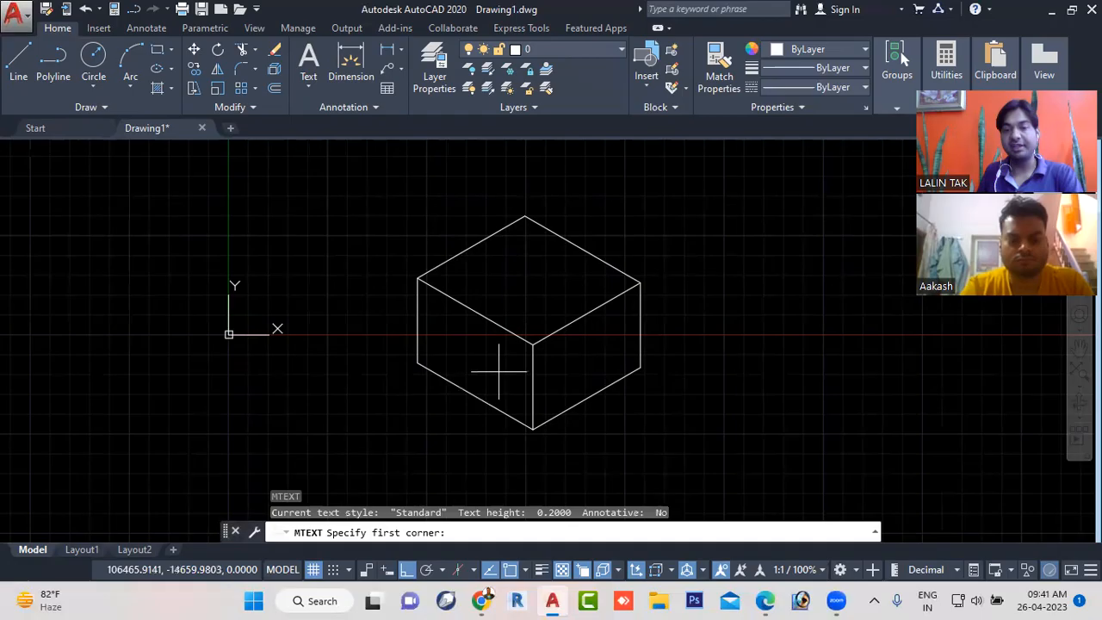
scroll(438, 355, "up", 2)
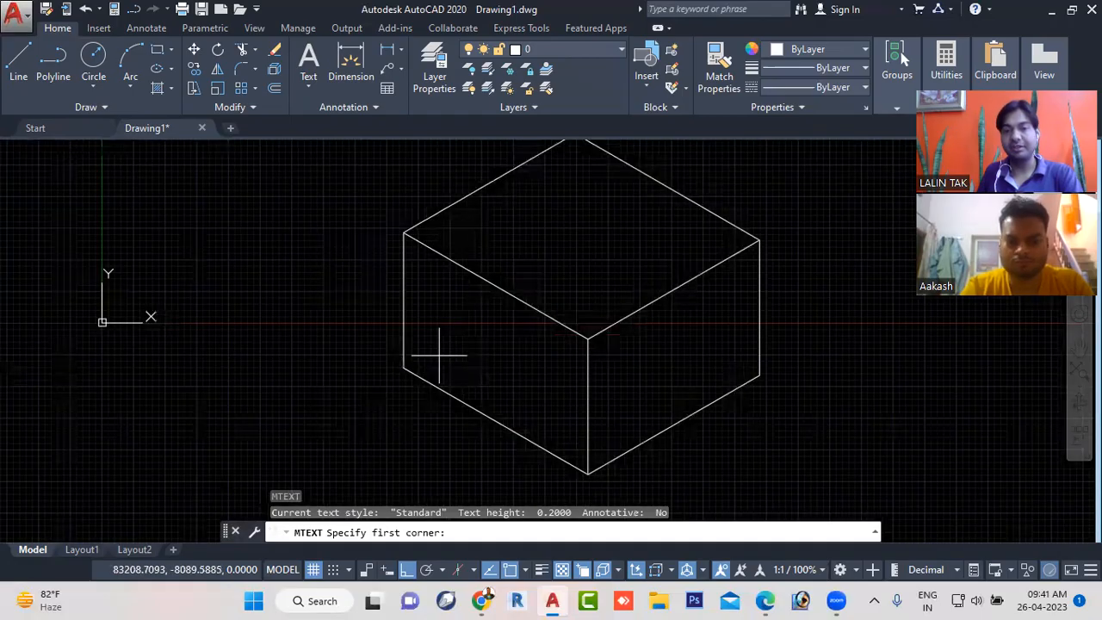
scroll(438, 355, "up", 2)
left_click(447, 314)
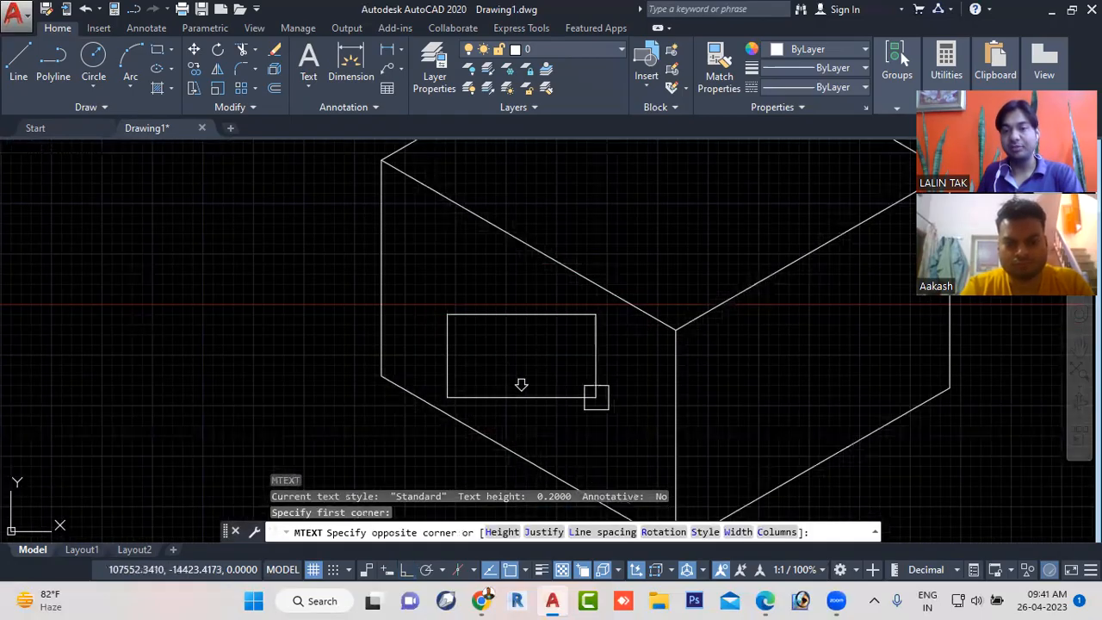
left_click(608, 391)
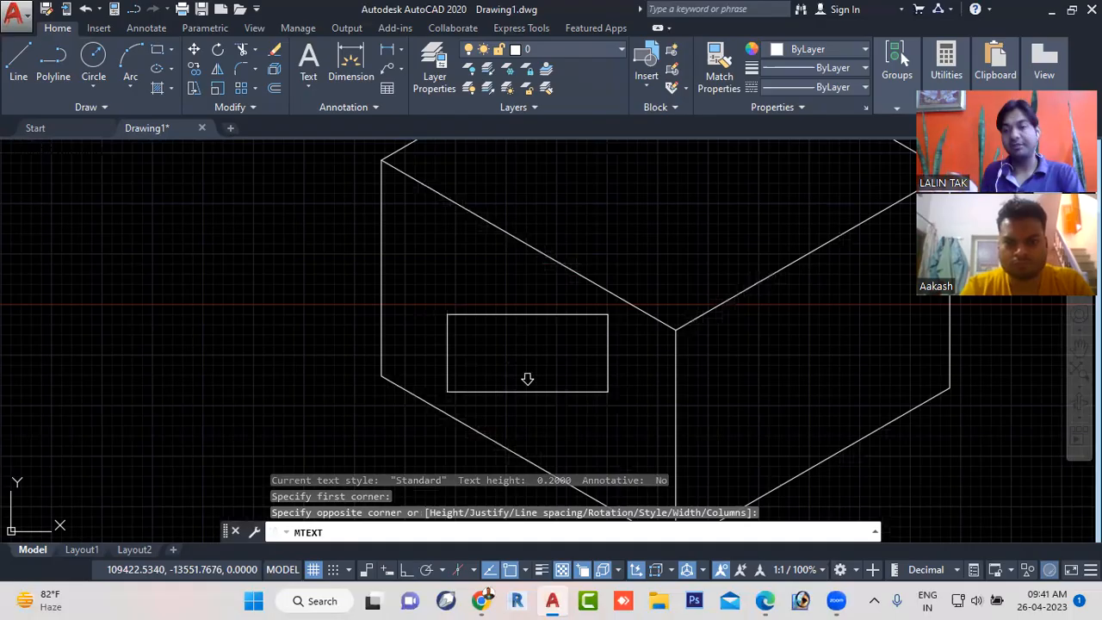
left_click(526, 379)
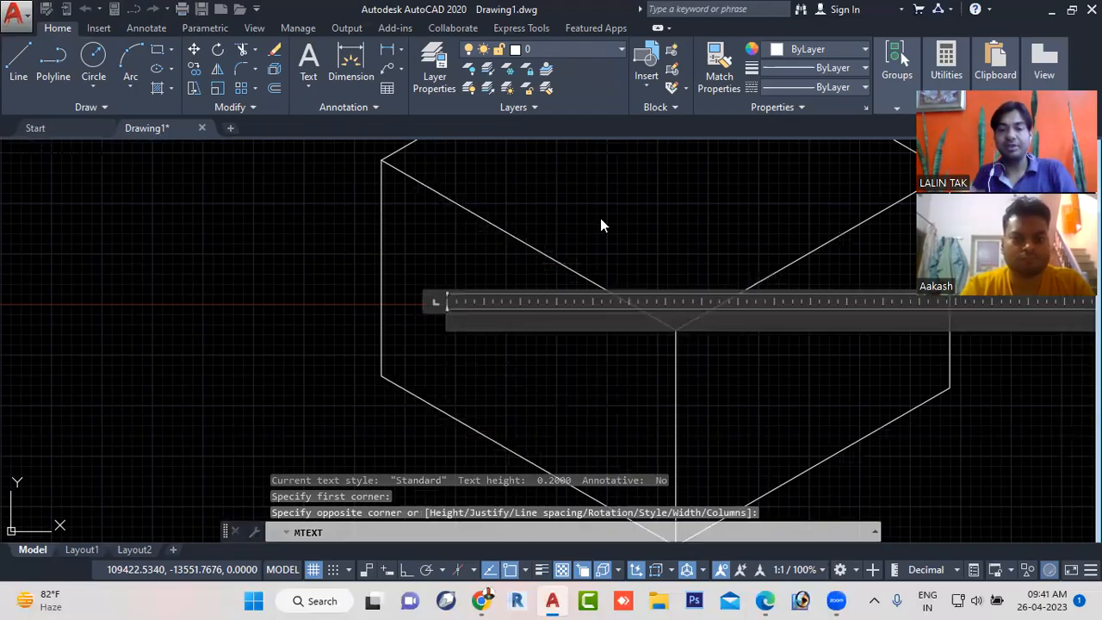
- Switch to the civil new workbook PDF in Edge and examine the dimensioned isometric block exercise beside the Copy and Mirror drawings
left_click(764, 601)
scroll(600, 258, "down", 15)
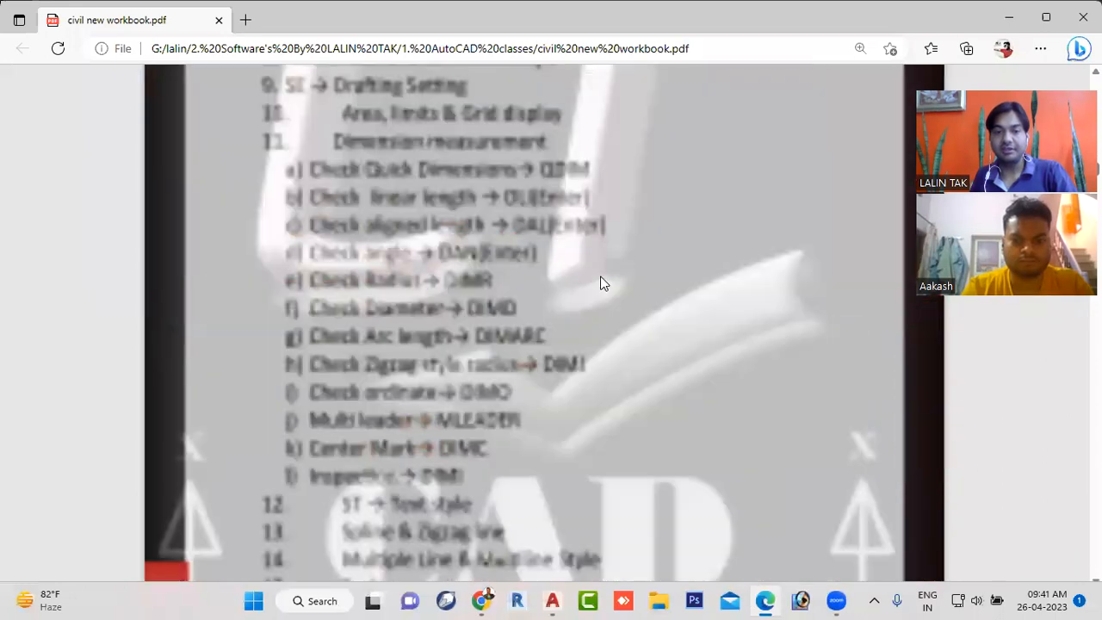
scroll(600, 292, "down", 15)
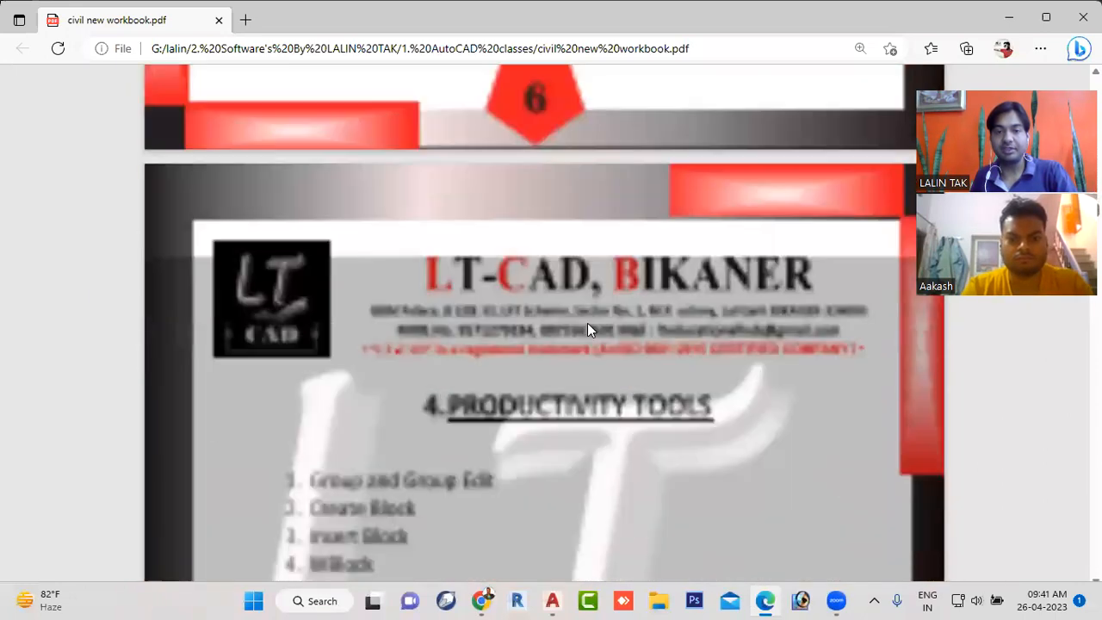
scroll(579, 346, "down", 20)
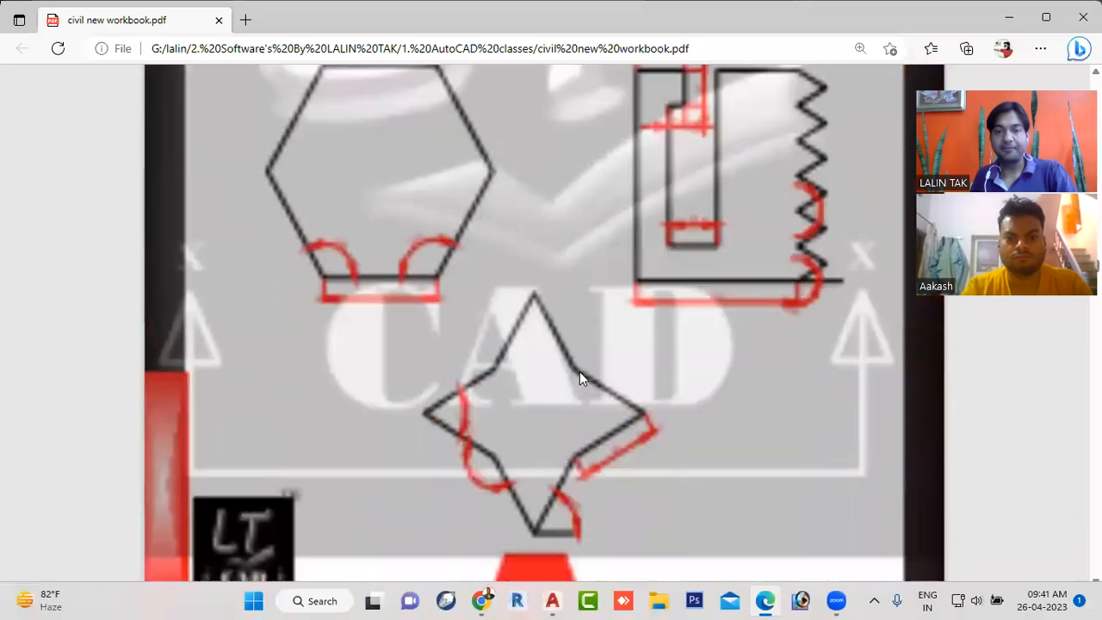
scroll(579, 379, "down", 20)
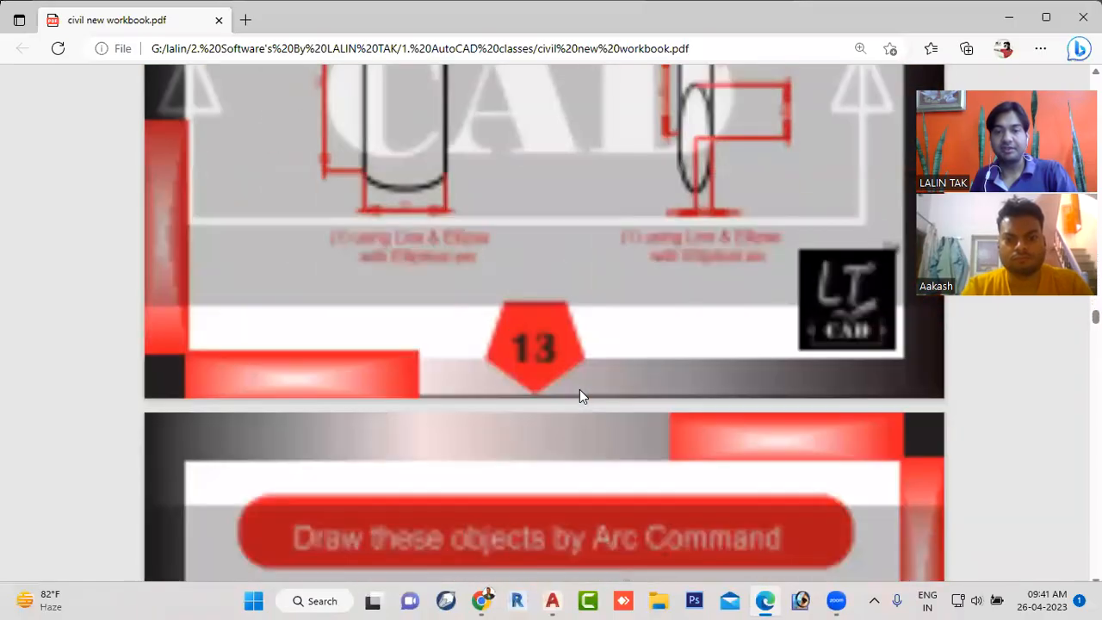
scroll(583, 397, "down", 20)
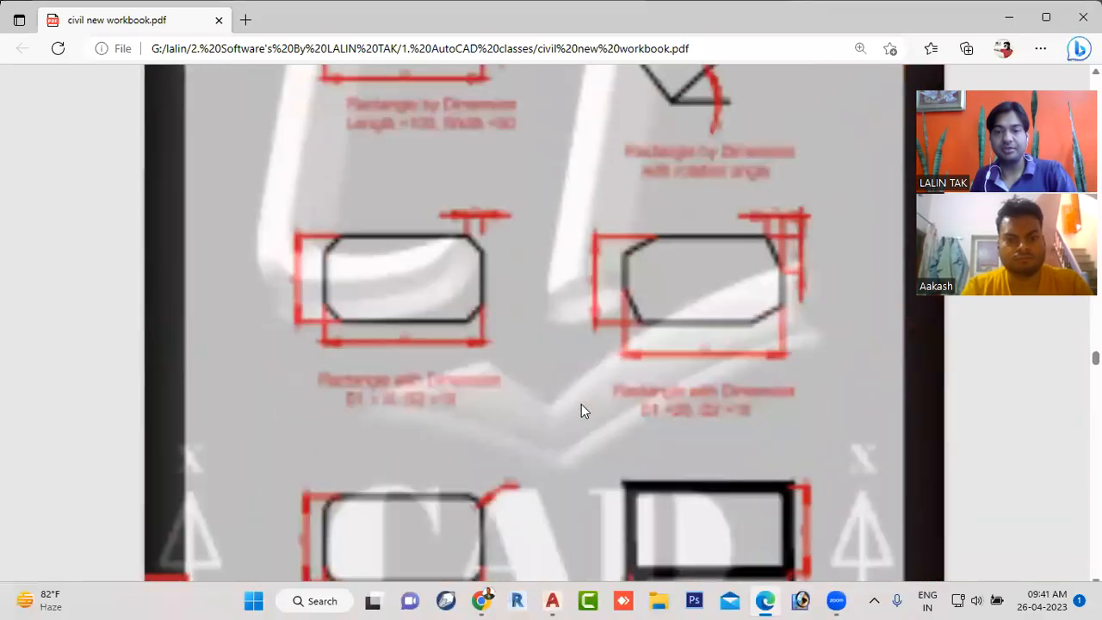
scroll(579, 405, "down", 20)
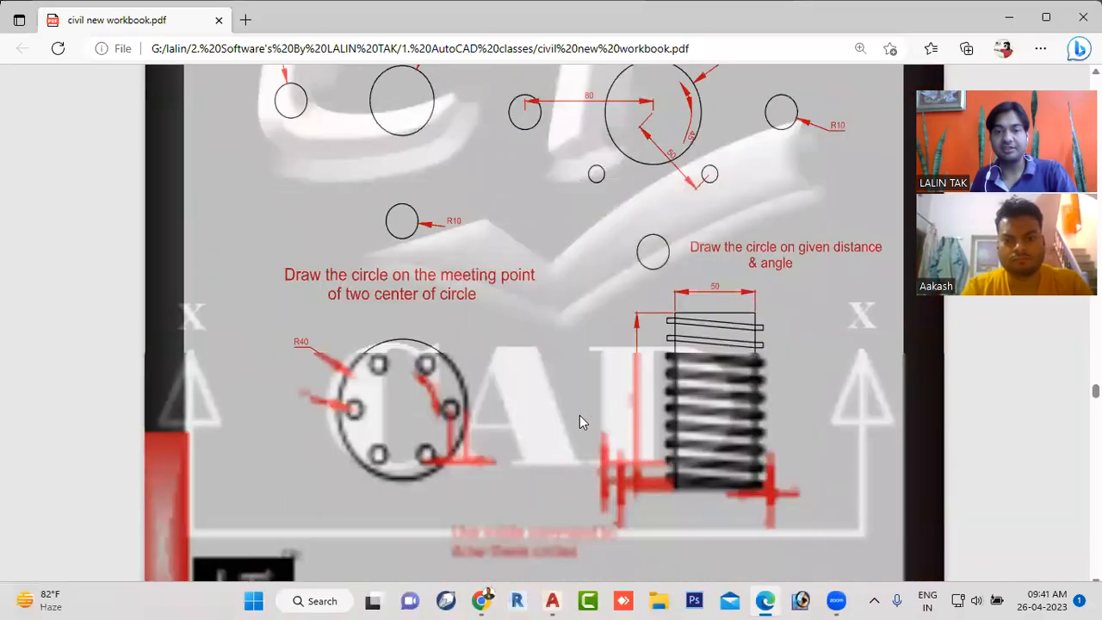
scroll(579, 423, "down", 20)
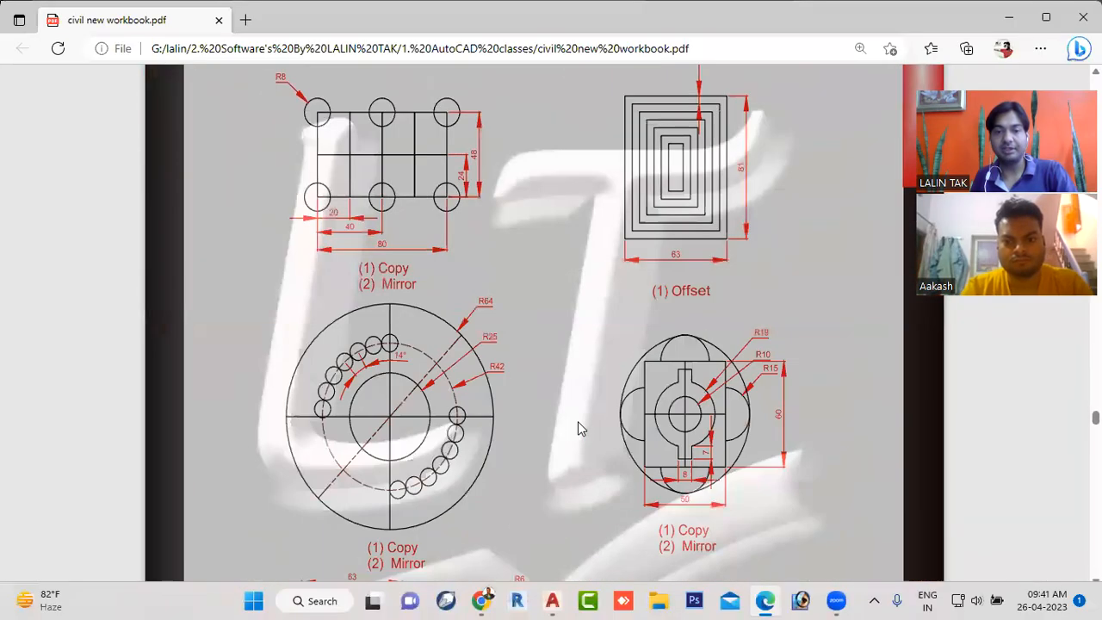
scroll(577, 421, "down", 5)
scroll(577, 421, "up", 5)
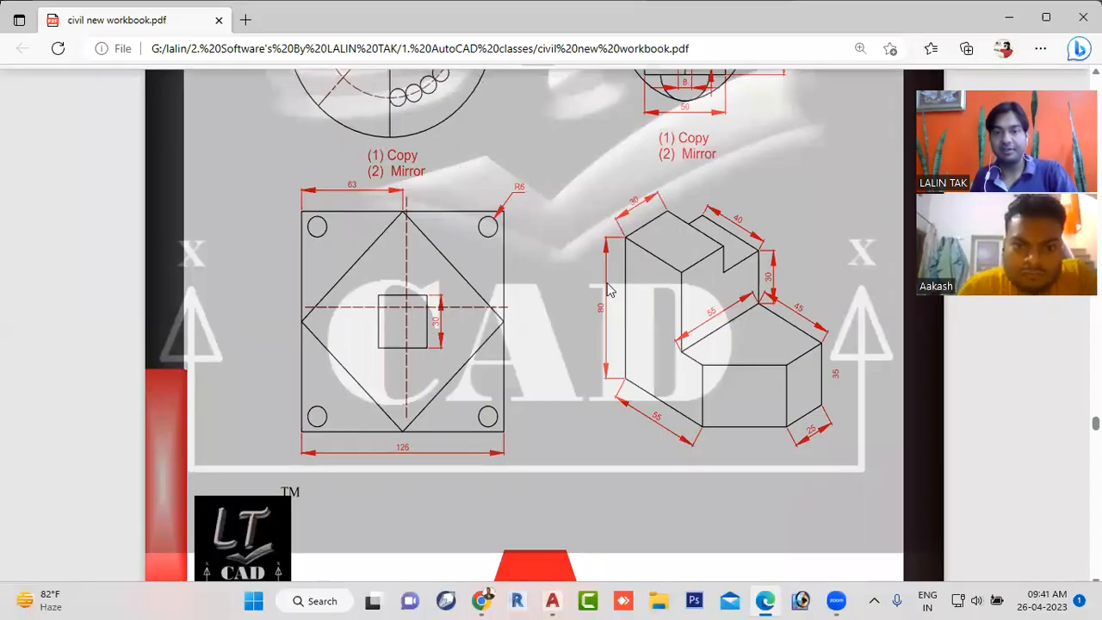
left_click(469, 80)
scroll(736, 458, "up", 2)
scroll(736, 447, "down", 4)
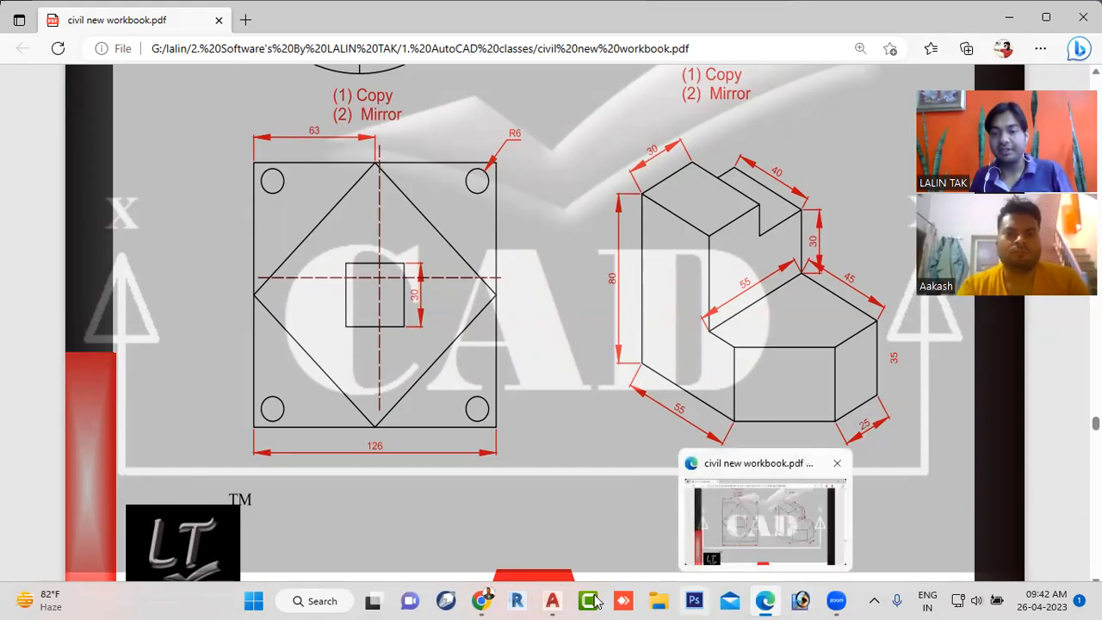
- Switch back to AutoCAD, enter "left" in the open text box and finish the text
mouse_move(553, 600)
left_click(550, 522)
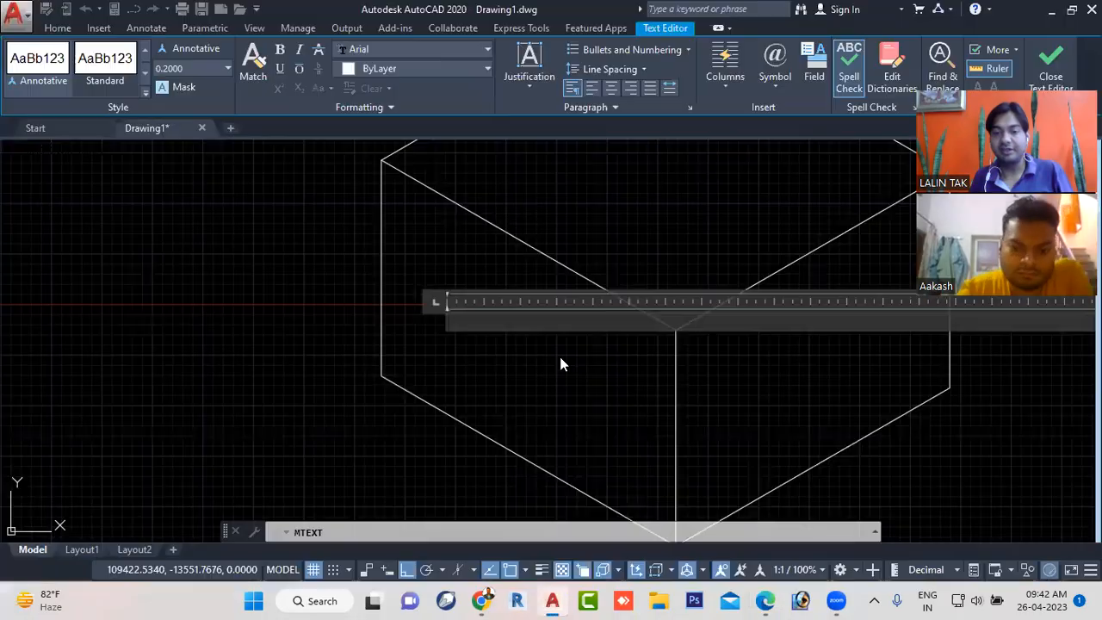
type("left")
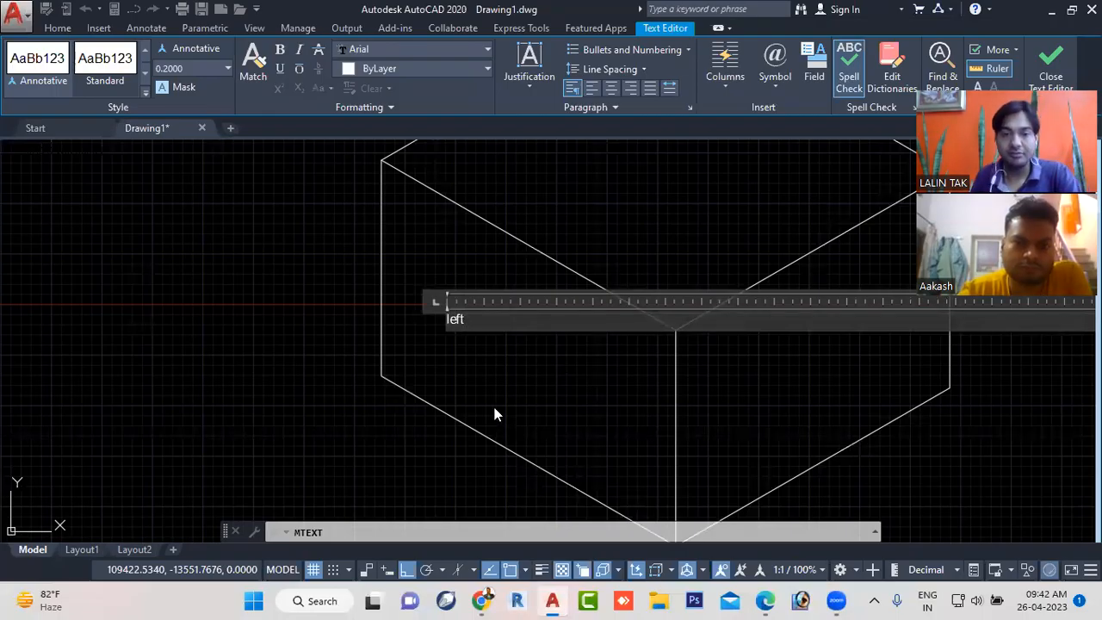
key("Escape")
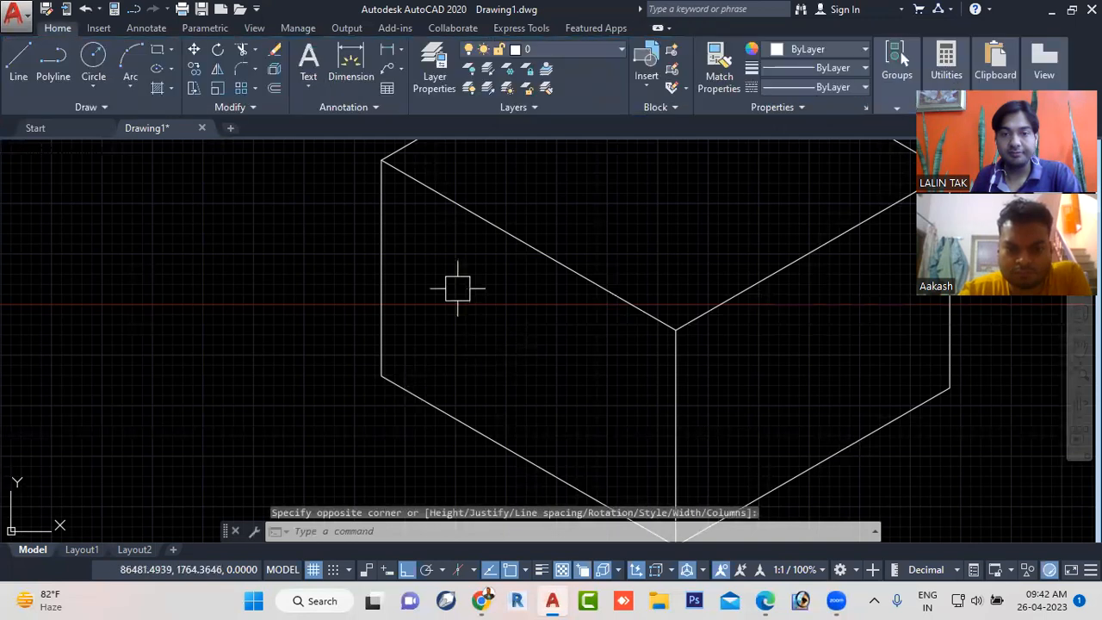
- Scale the text on the cube's left face by a factor of 100, entering 100 for the base point
left_click(406, 246)
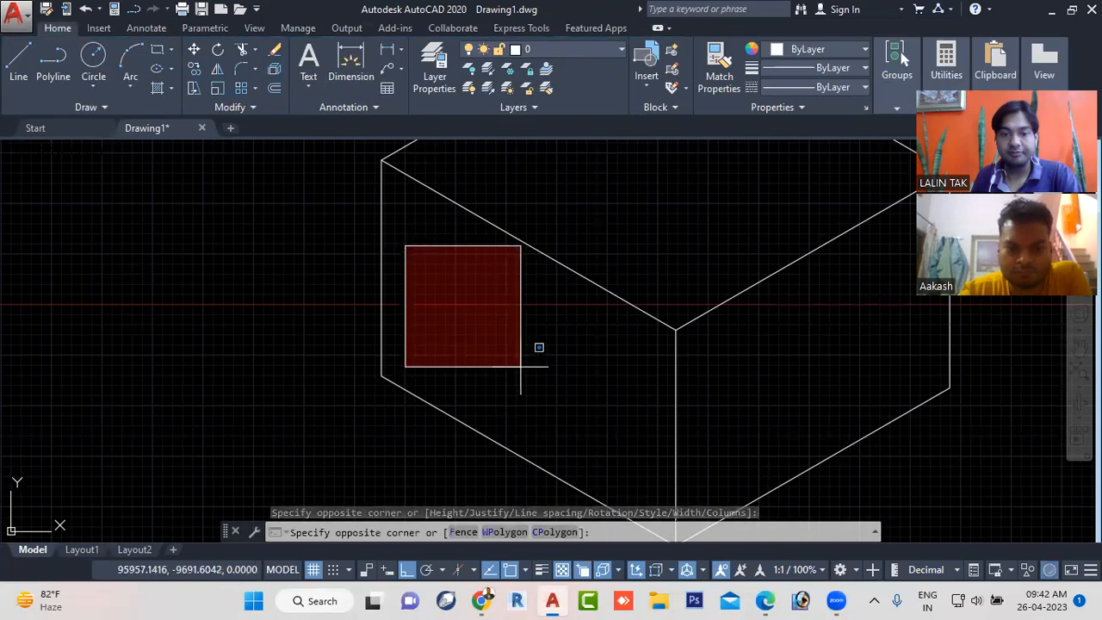
left_click(520, 366)
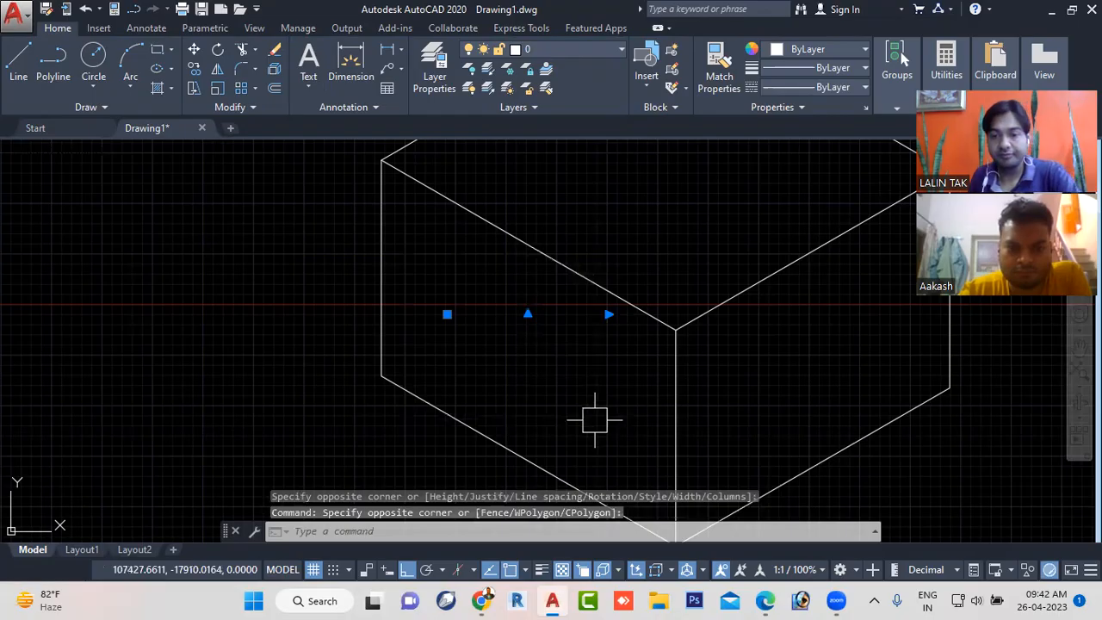
type("sc")
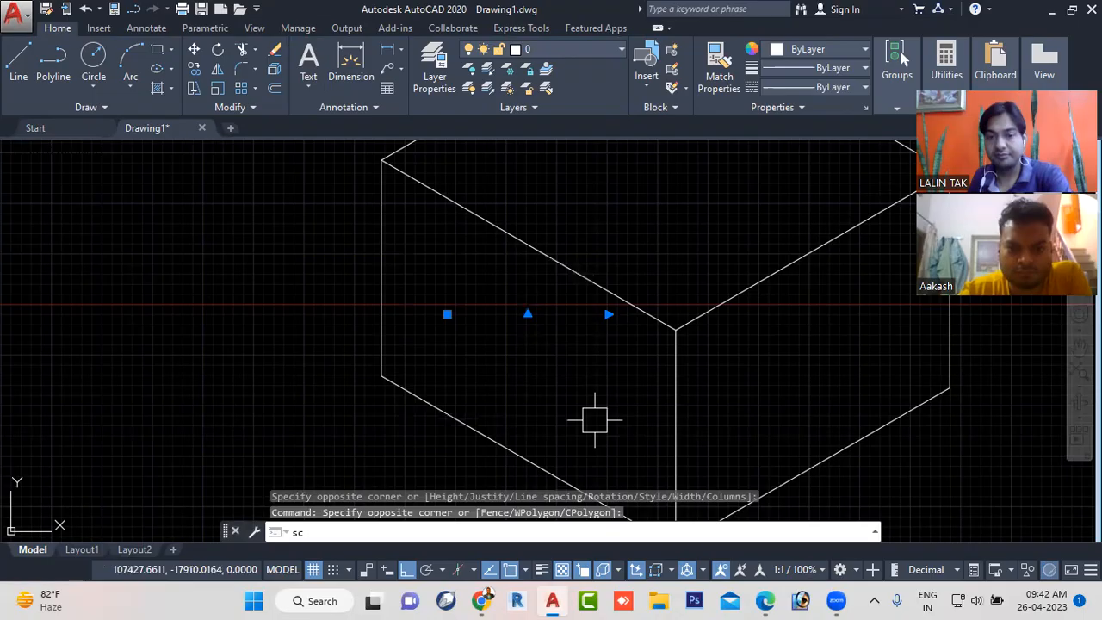
key("Return")
type("100")
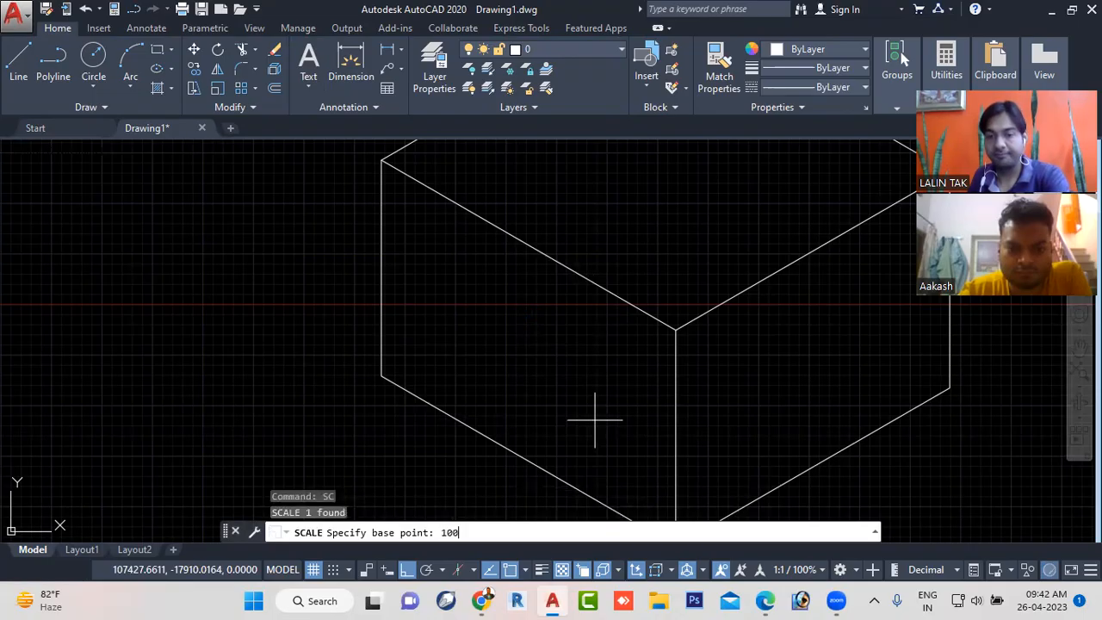
key("Return")
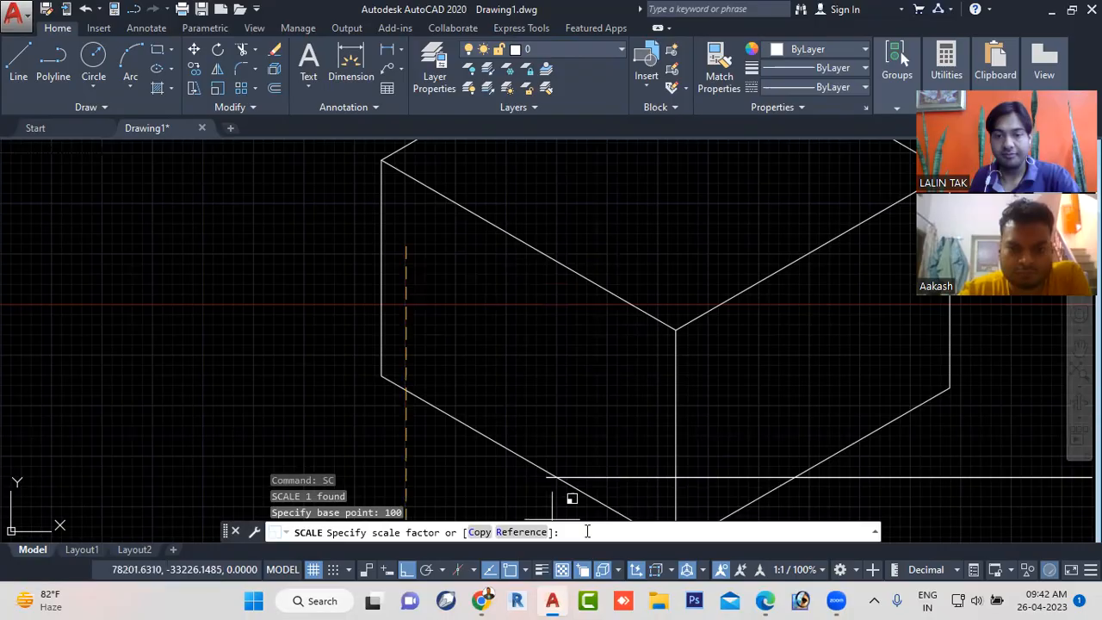
key("Return")
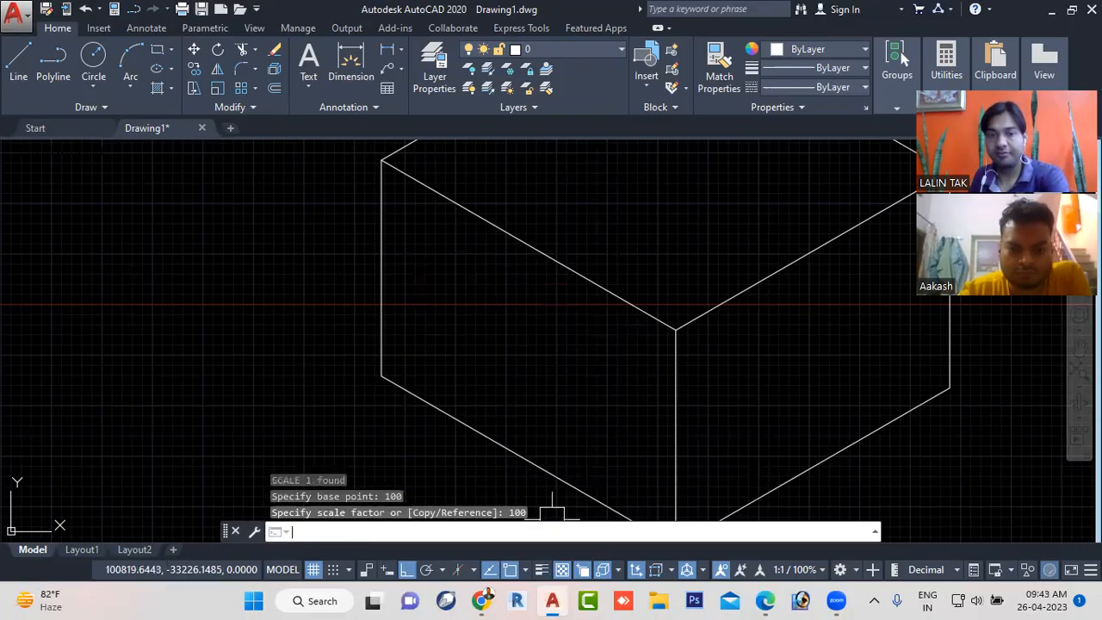
scroll(463, 297, "down", 5)
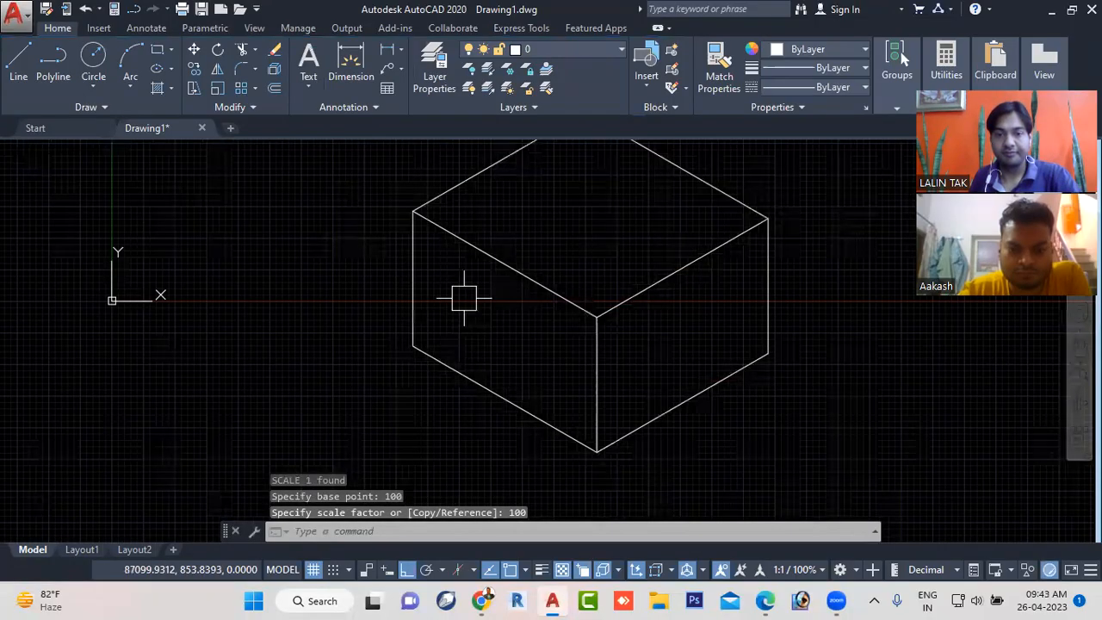
scroll(479, 308, "up", 3)
middle_click_drag(479, 307, 402, 383)
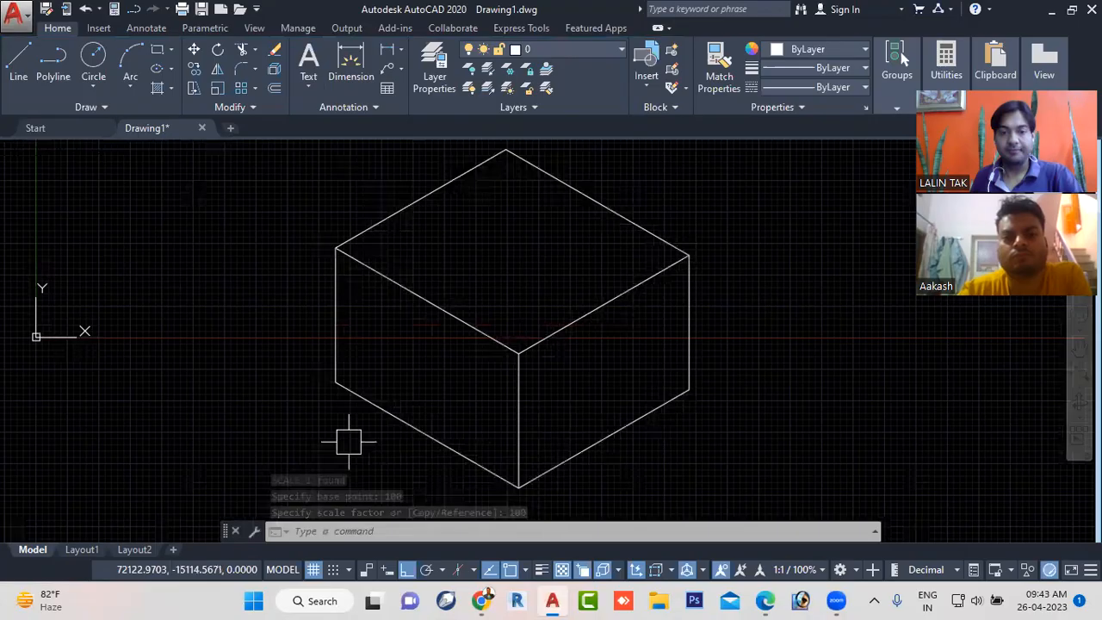
left_click(359, 533)
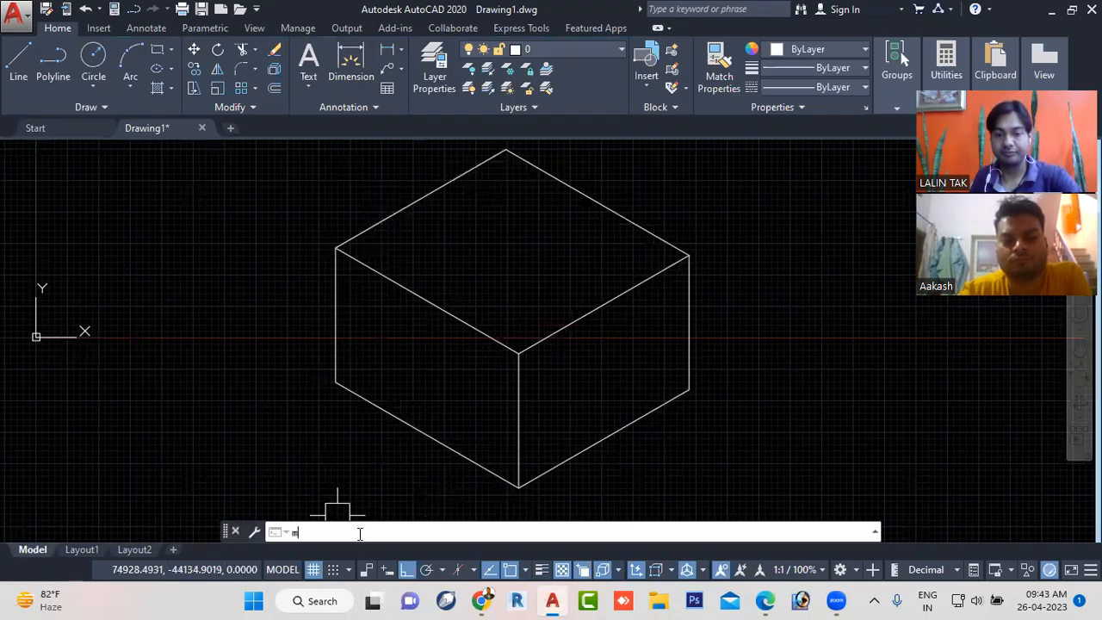
type("mt")
key("BackSpace")
key("BackSpace")
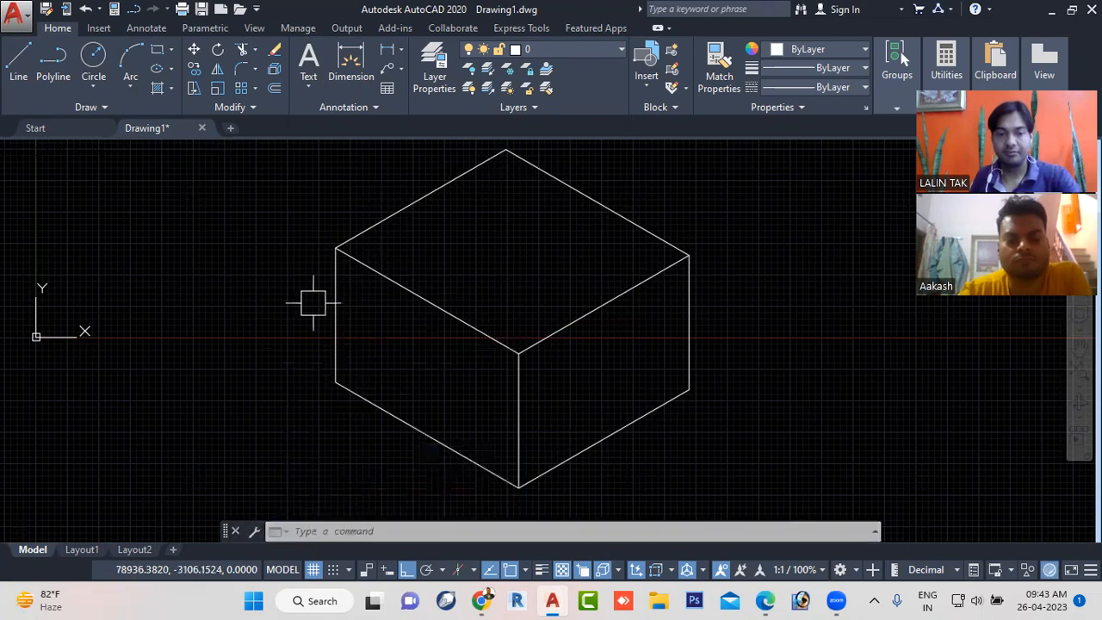
- Select across the cube's left face with a window and inspect the area for the scaled text
left_click(354, 300)
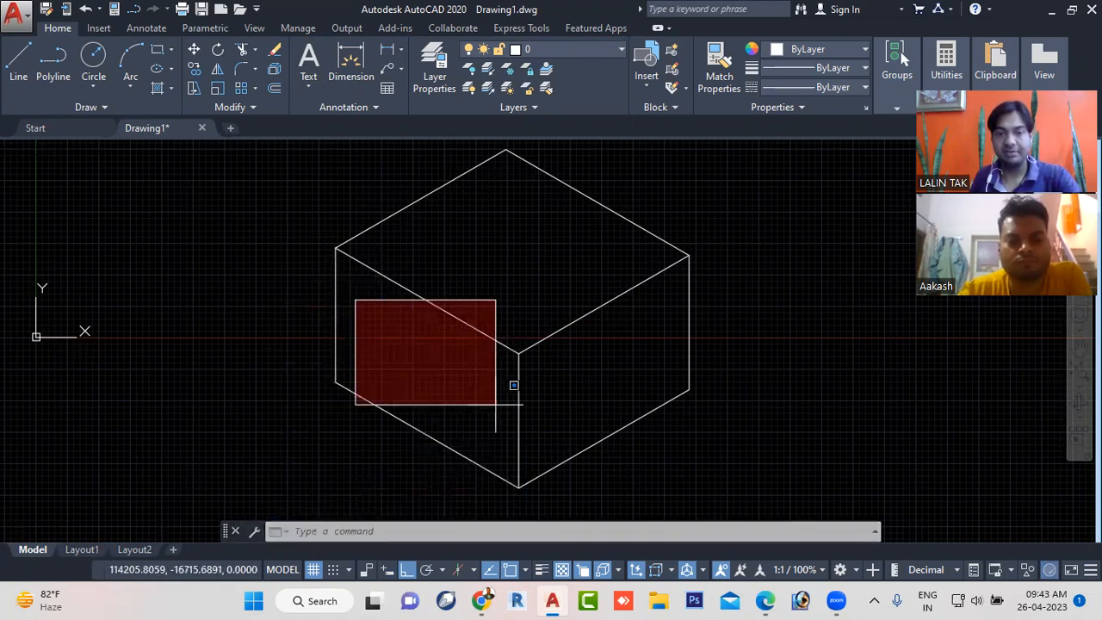
left_click(521, 433)
scroll(396, 344, "up", 2)
scroll(388, 339, "up", 1)
scroll(388, 340, "down", 3)
scroll(516, 393, "down", 3)
key("Escape")
- Create a new multiline text box on the cube's left face and enter "LEFT" in it
left_click(372, 534)
type("m")
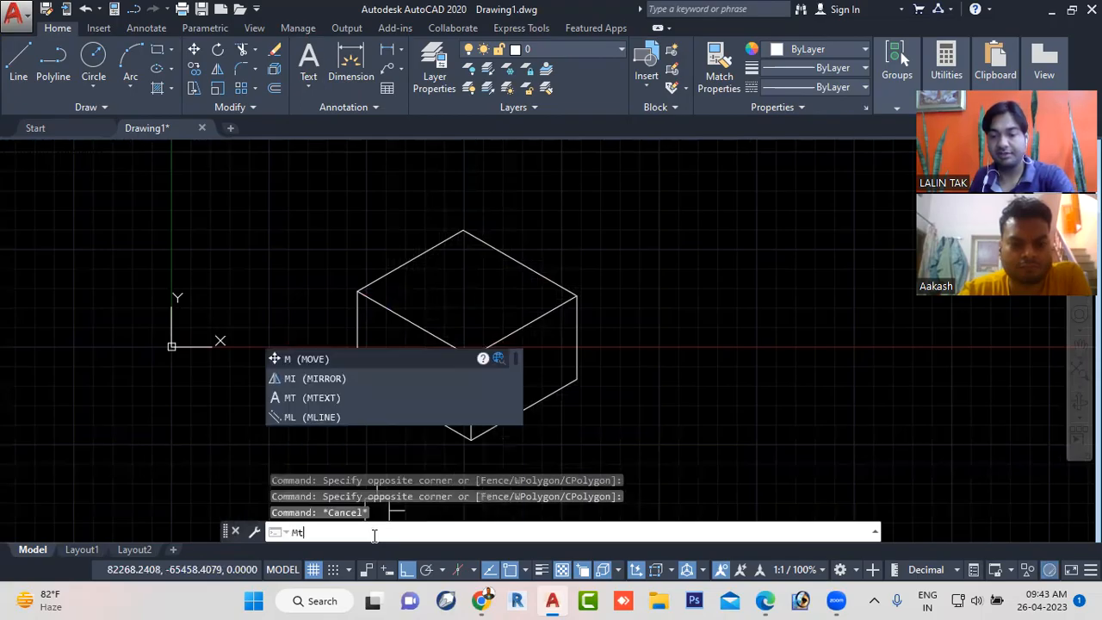
type("t")
key("Return")
scroll(394, 404, "up", 2)
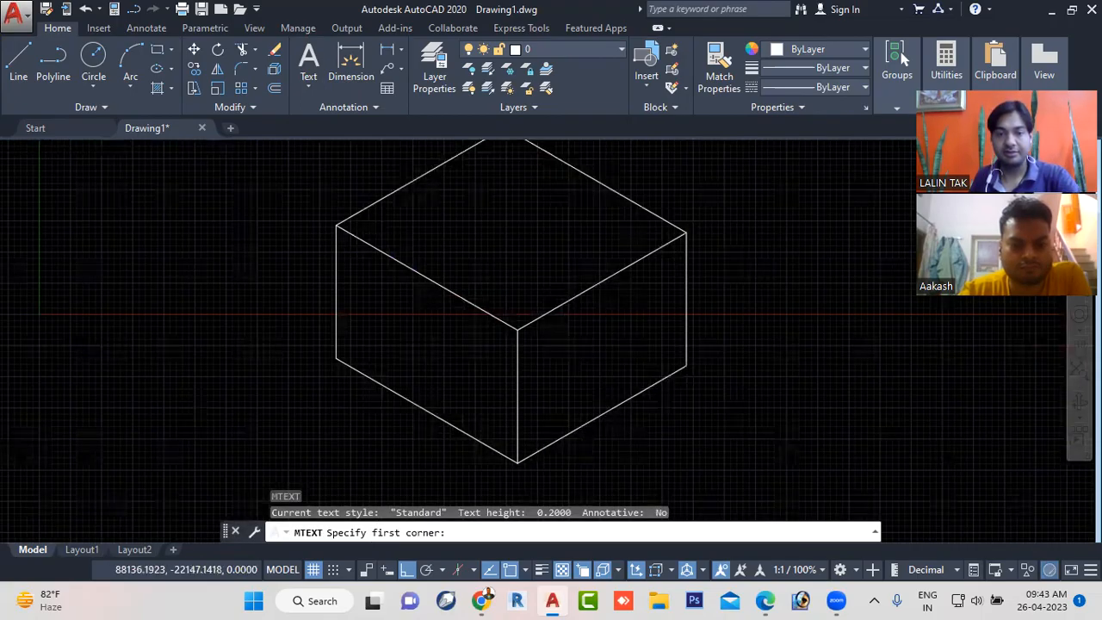
scroll(392, 400, "up", 2)
left_click(368, 252)
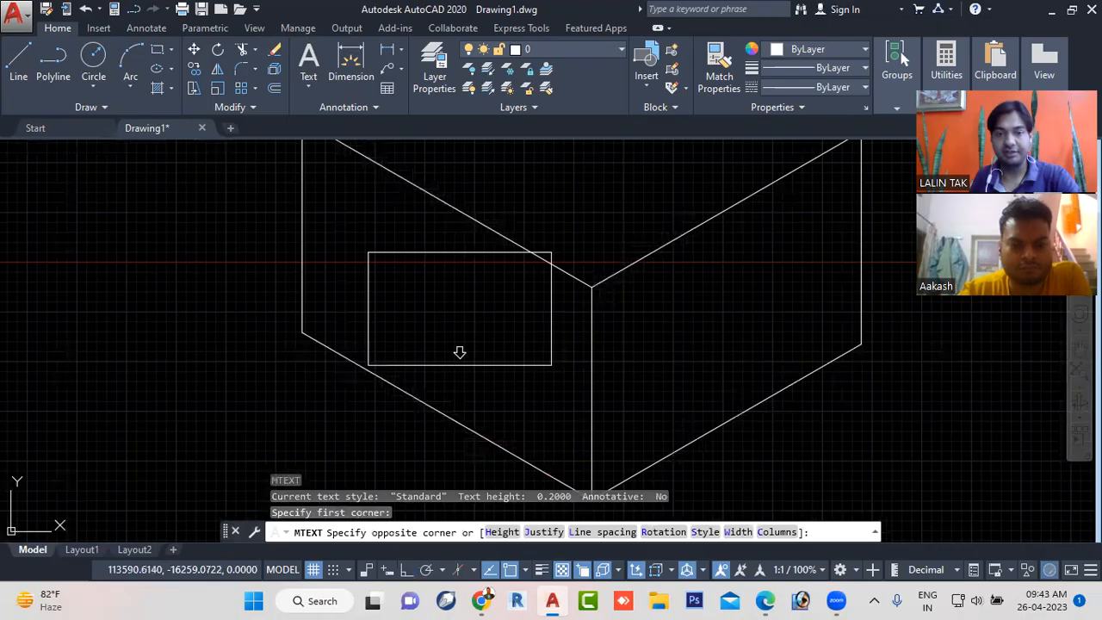
left_click(459, 352)
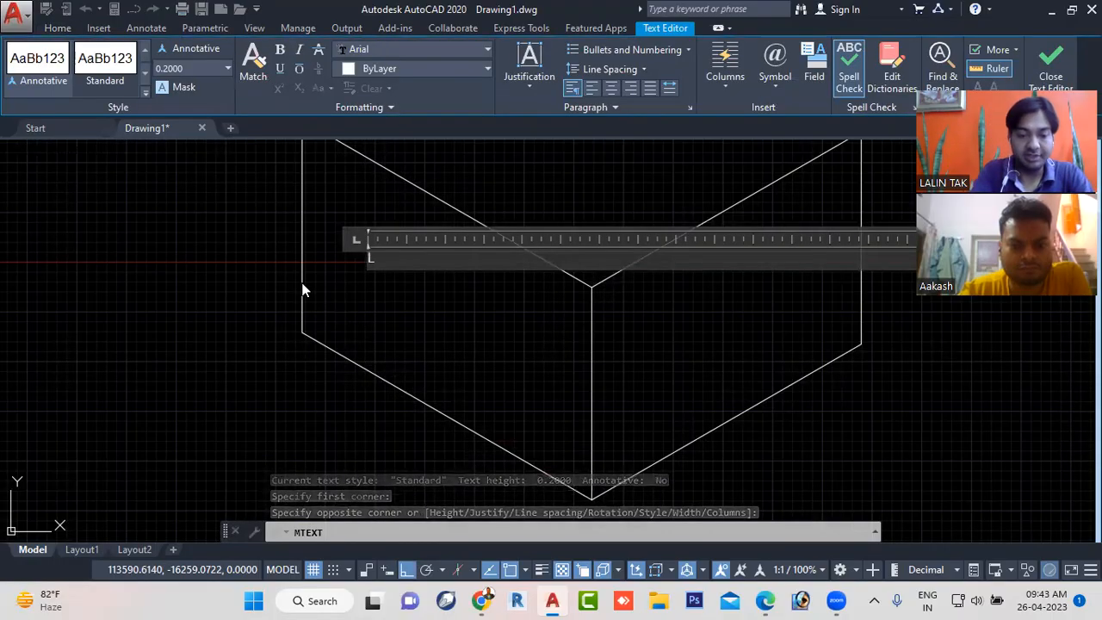
type("LEFT")
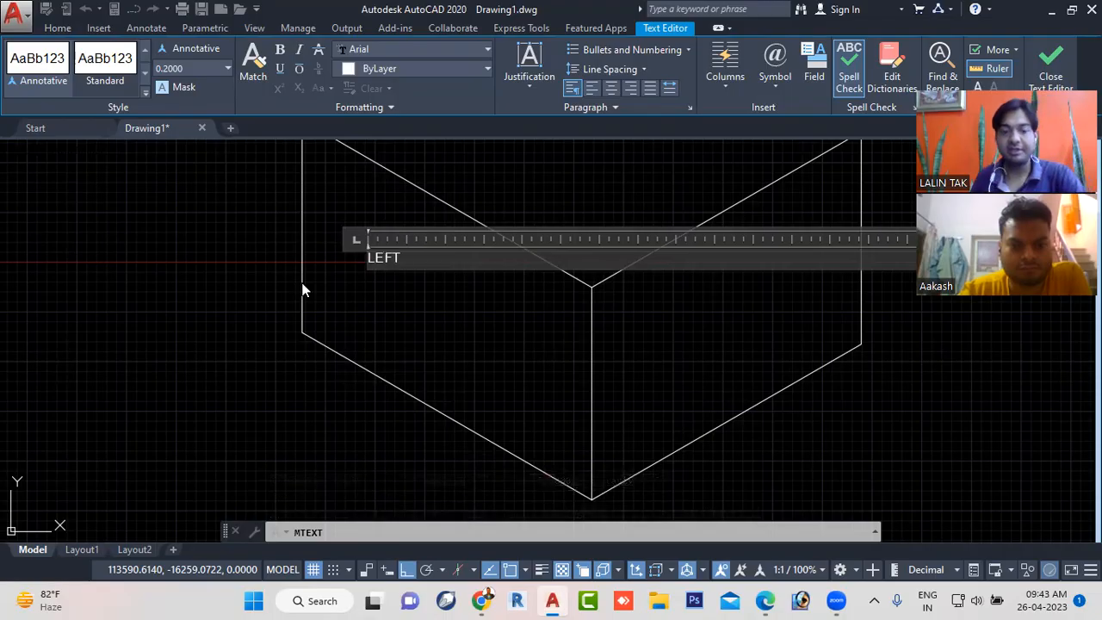
type(" PLANE")
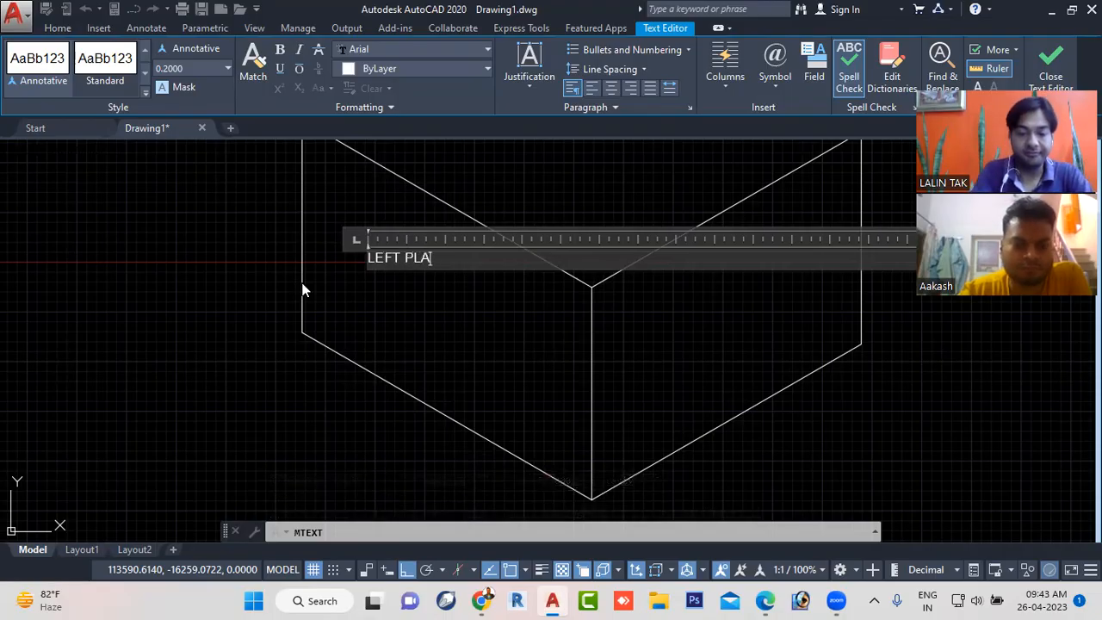
- Complete the left face's label as "LEFT PLANE" and finish the text
key("Escape")
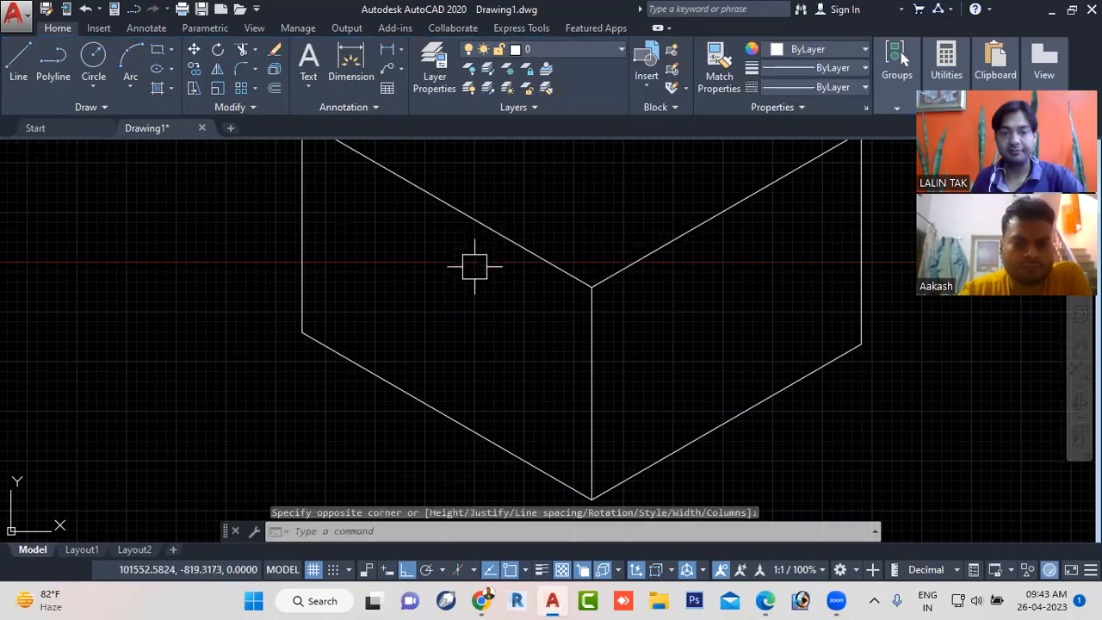
- Scale the "LEFT PLANE" text by a factor of 500 from a base point picked on the cube's left face
scroll(474, 259, "down", 2)
left_click(379, 213)
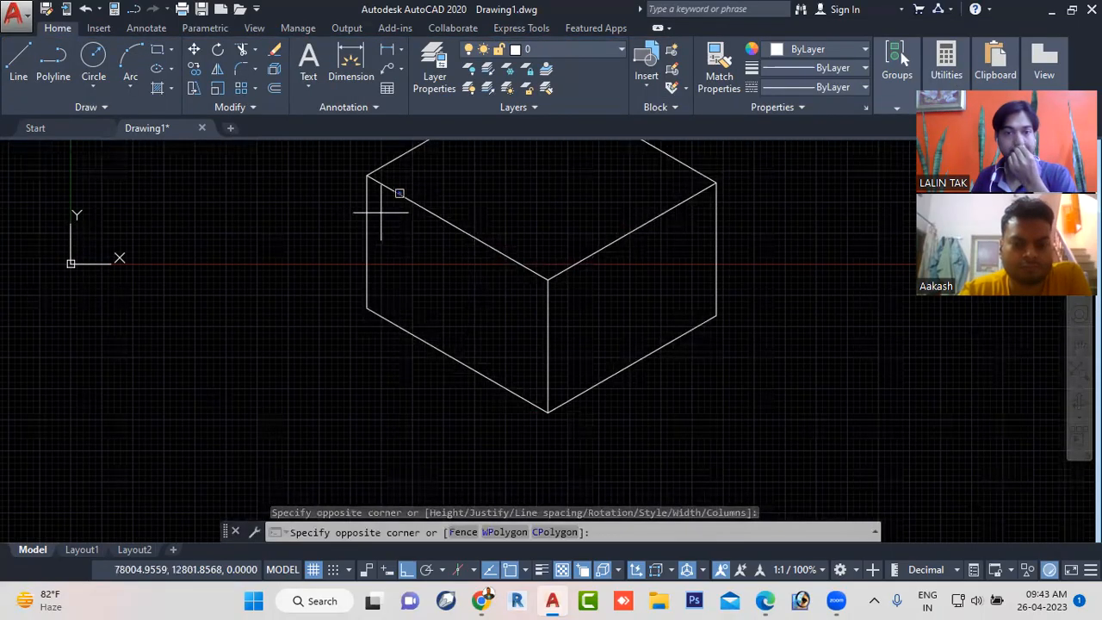
left_click(569, 359)
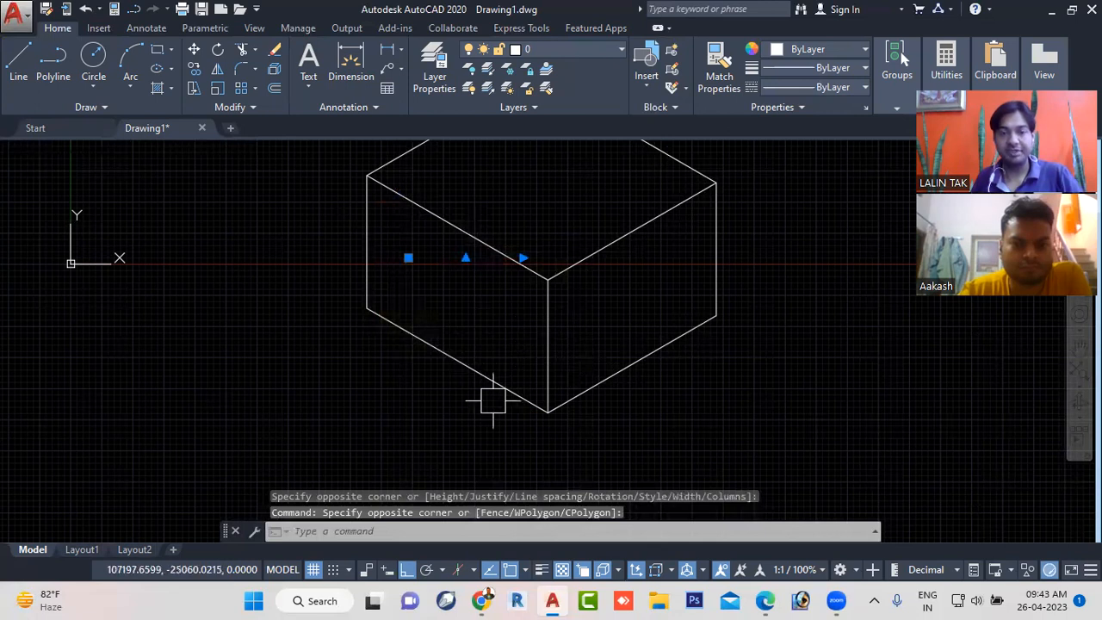
type("sc")
key("Return")
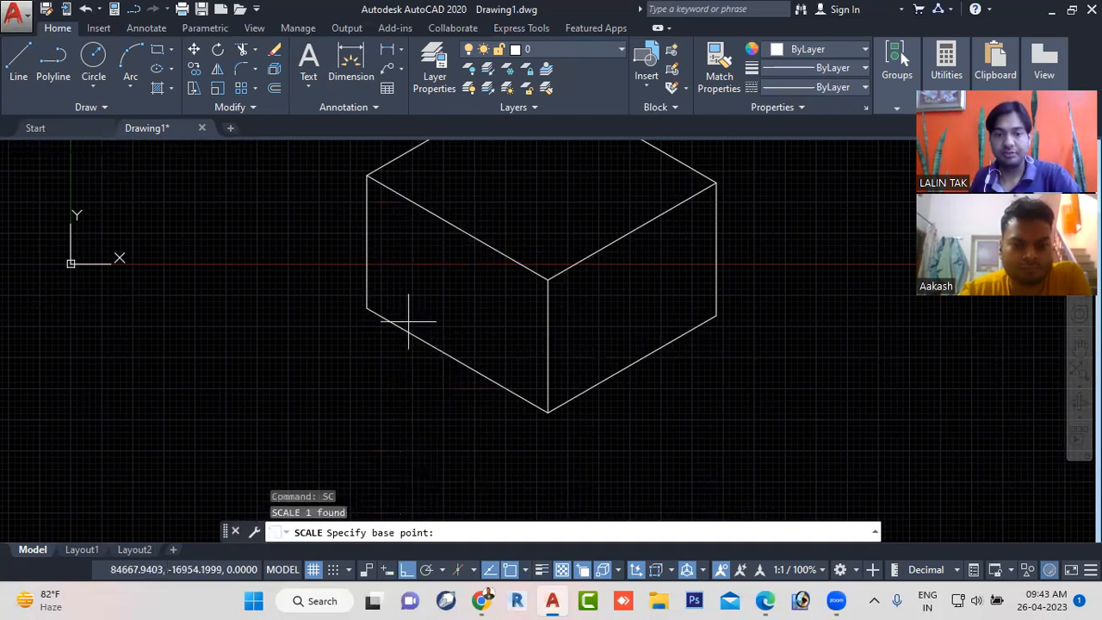
left_click(431, 278)
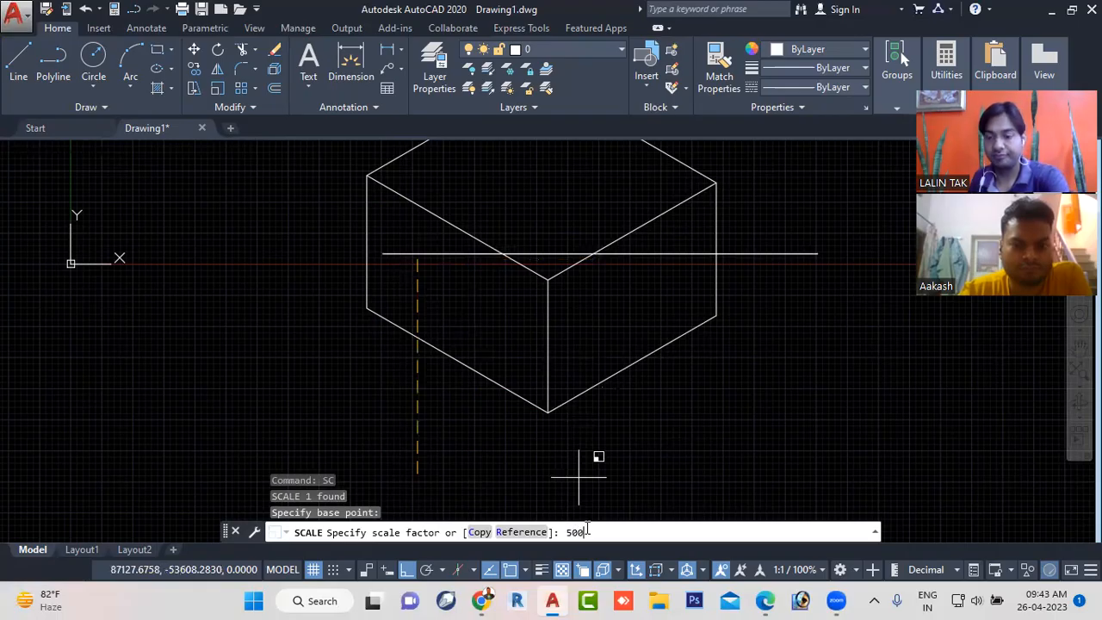
key("Return")
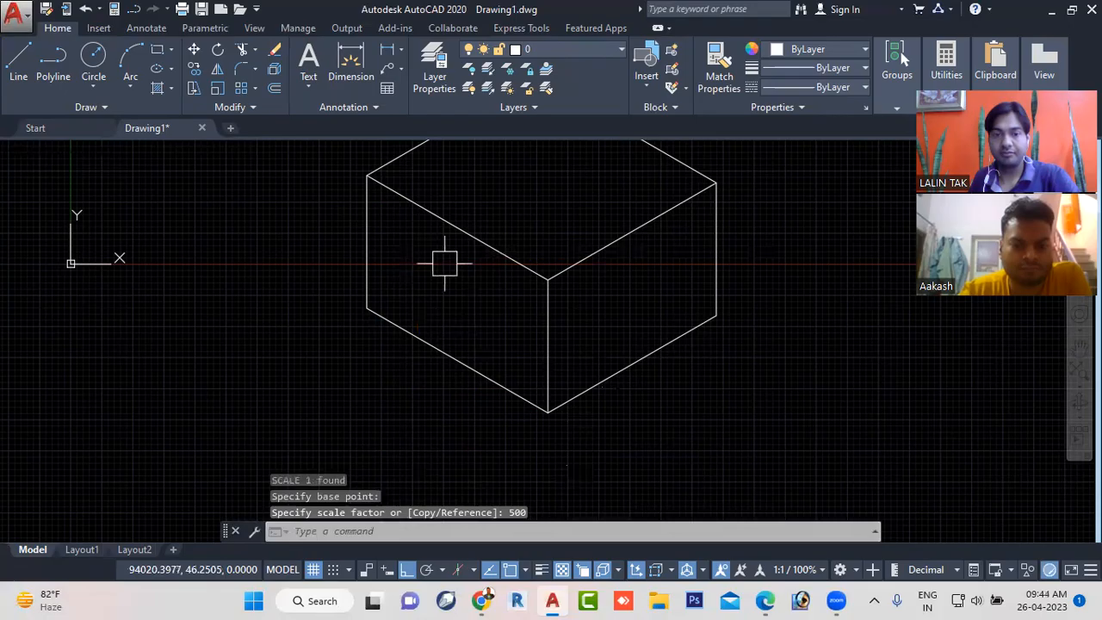
- Draw a vertical line about 11112 units long just outside the cube's left vertical edge and end the command
scroll(445, 263, "down", 2)
scroll(446, 258, "up", 1)
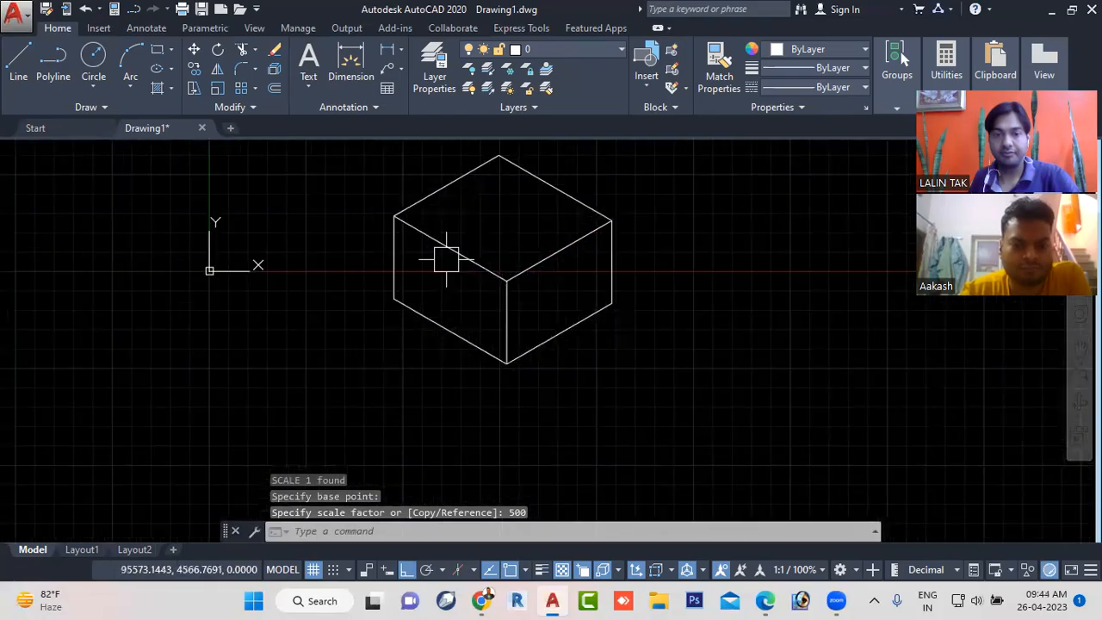
scroll(446, 260, "down", 3)
scroll(430, 240, "up", 4)
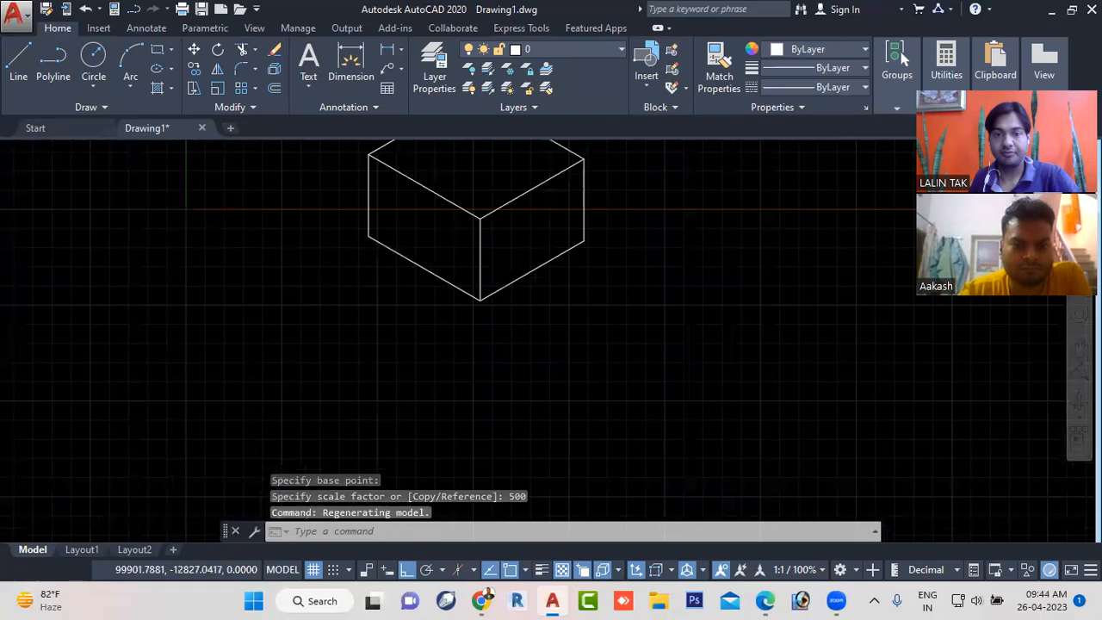
middle_click_drag(430, 240, 443, 292)
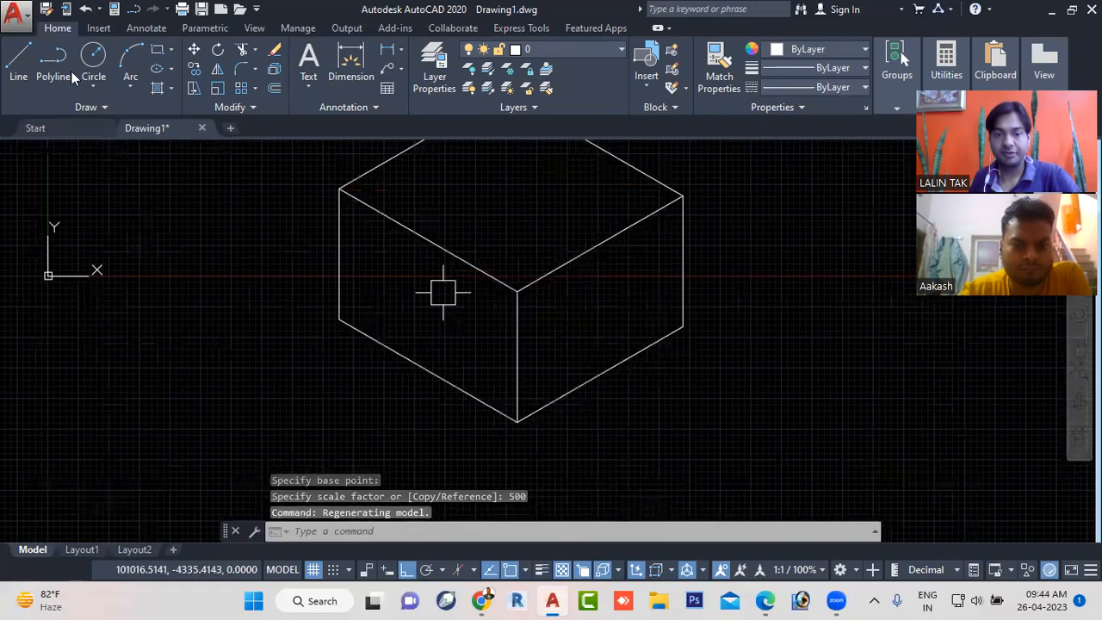
left_click(18, 61)
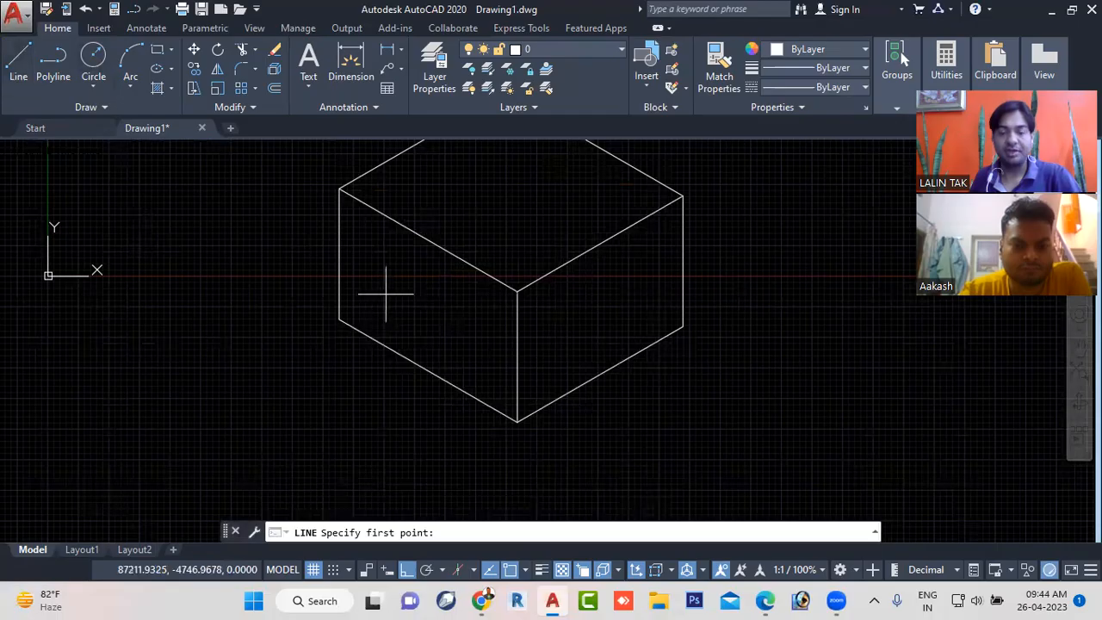
middle_click_drag(381, 302, 397, 374)
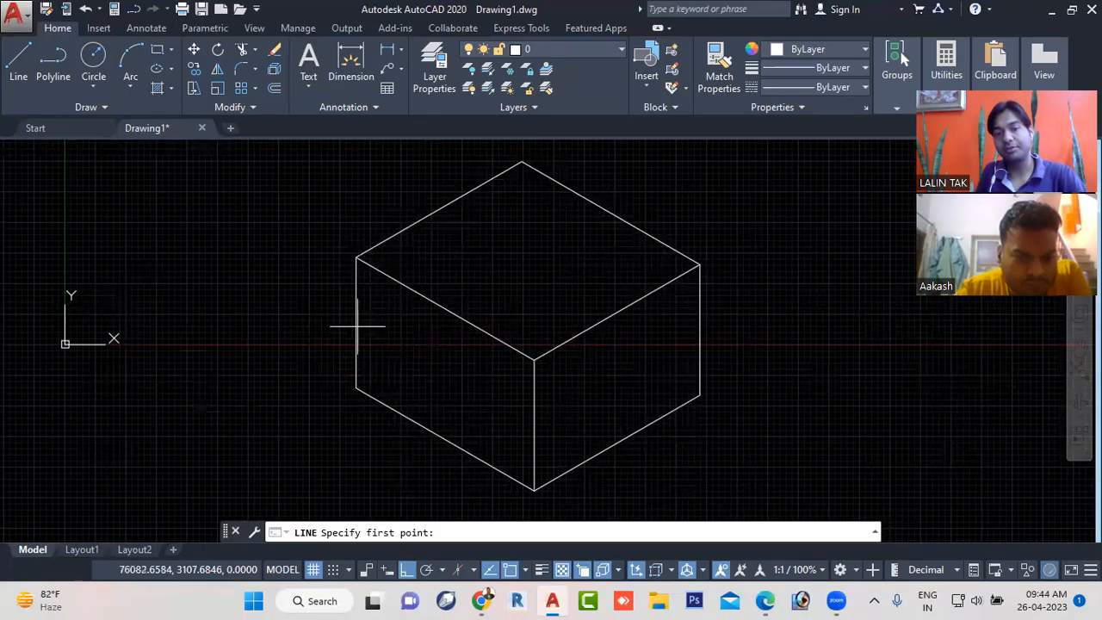
left_click(327, 299)
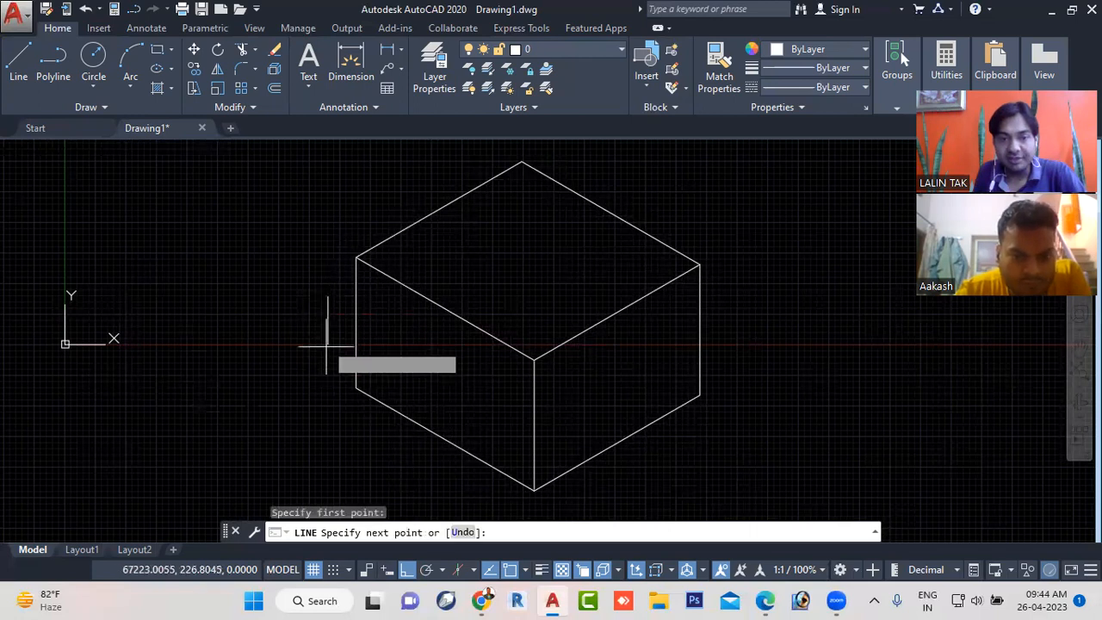
left_click(327, 340)
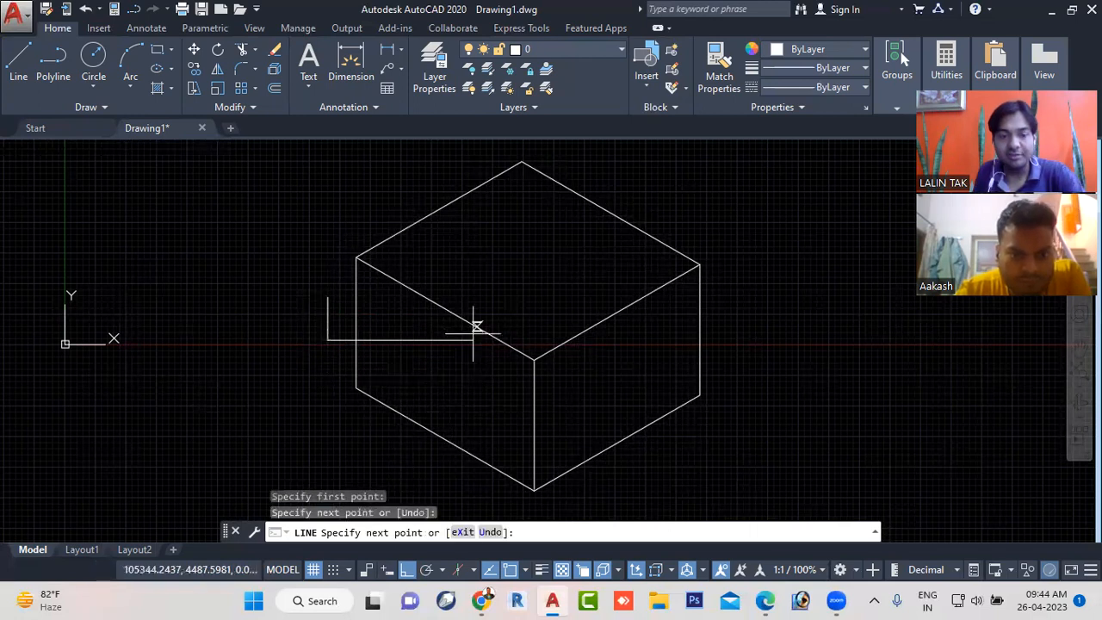
key("Escape")
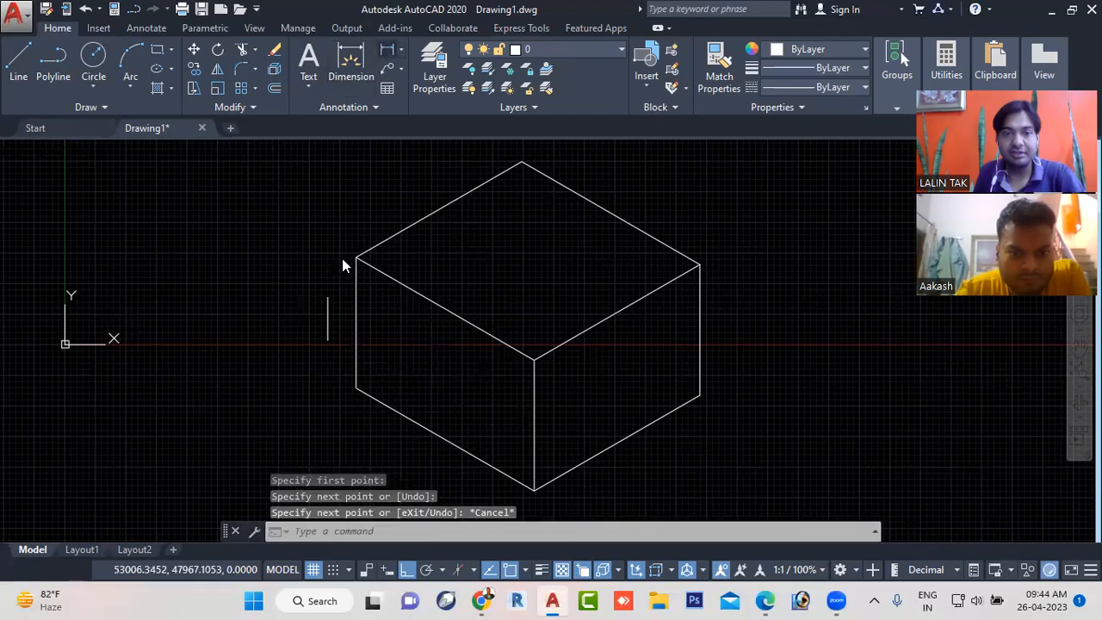
- Add a linear dimension to the short vertical line beside the cube, placing the dimension line on its outer side
scroll(303, 304, "up", 2)
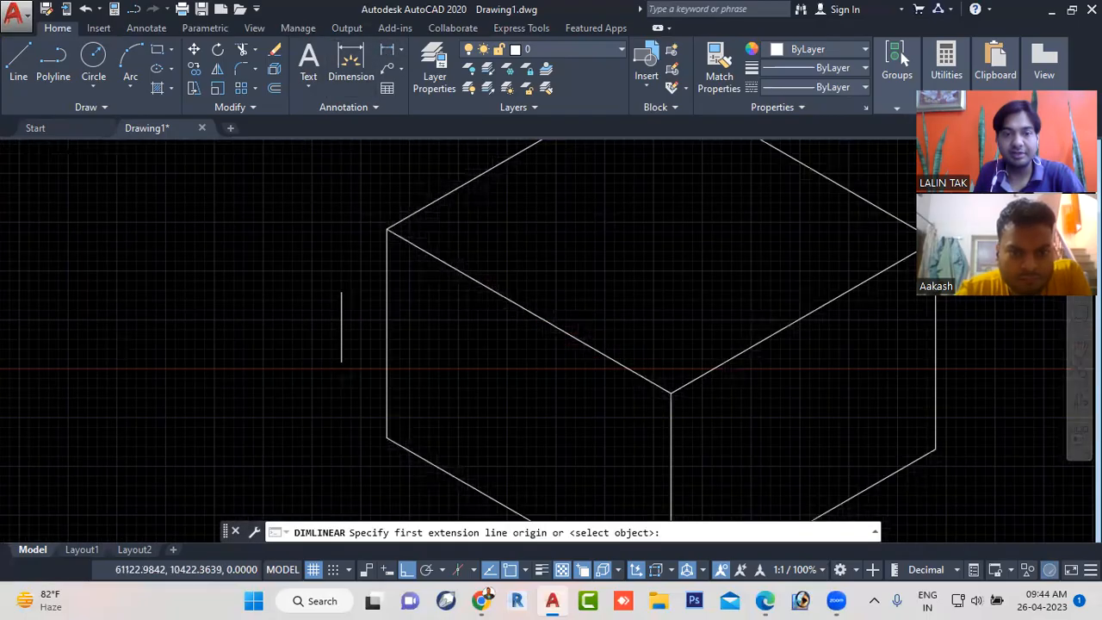
scroll(303, 305, "up", 2)
left_click(363, 284)
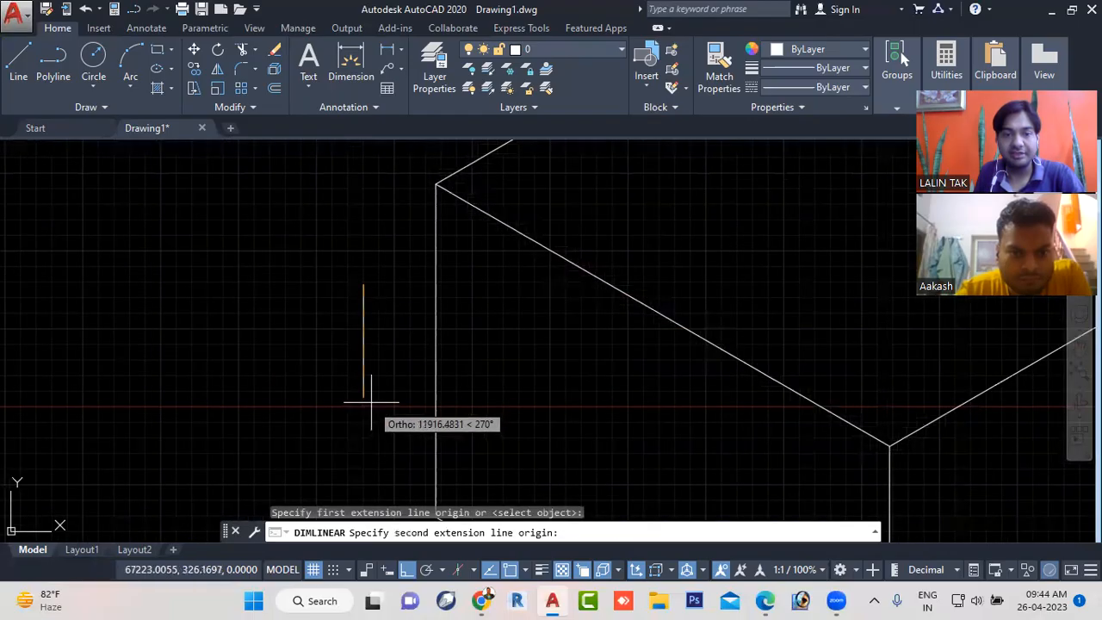
left_click(364, 395)
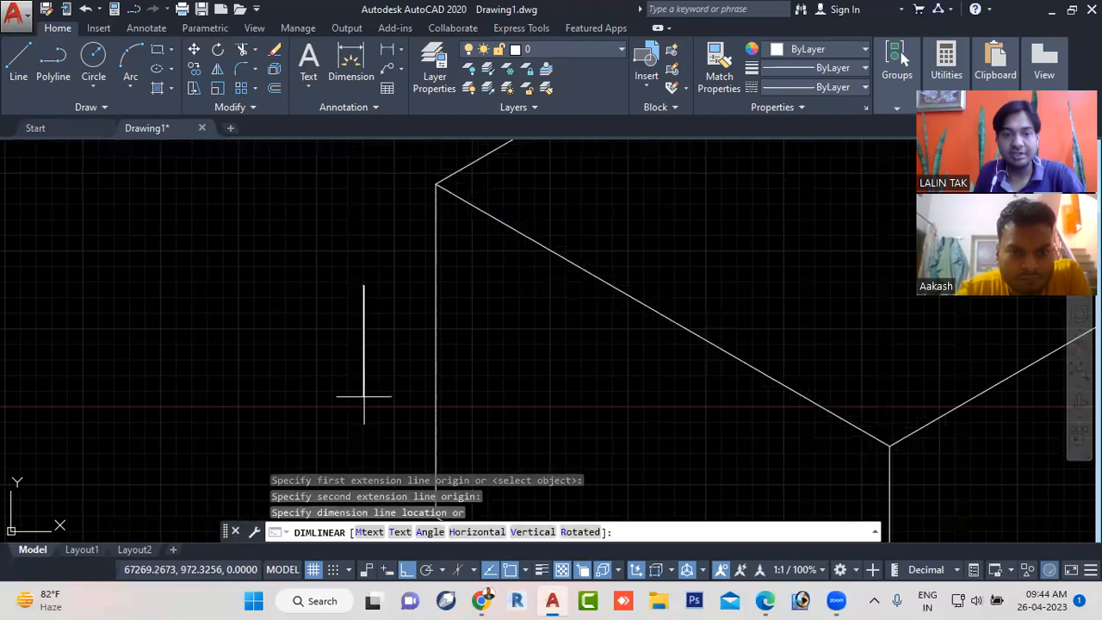
left_click(288, 388)
- Examine the new linear dimension beside the cube up close for its text and arrowheads
scroll(278, 348, "up", 6)
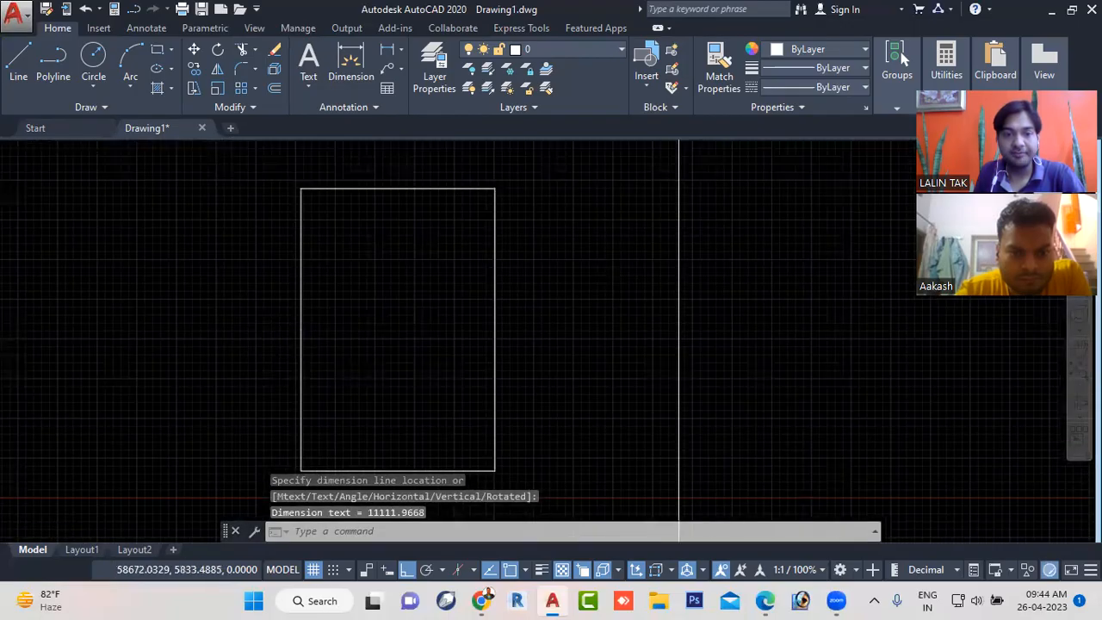
scroll(327, 333, "down", 2)
scroll(327, 340, "up", 2)
scroll(328, 340, "down", 2)
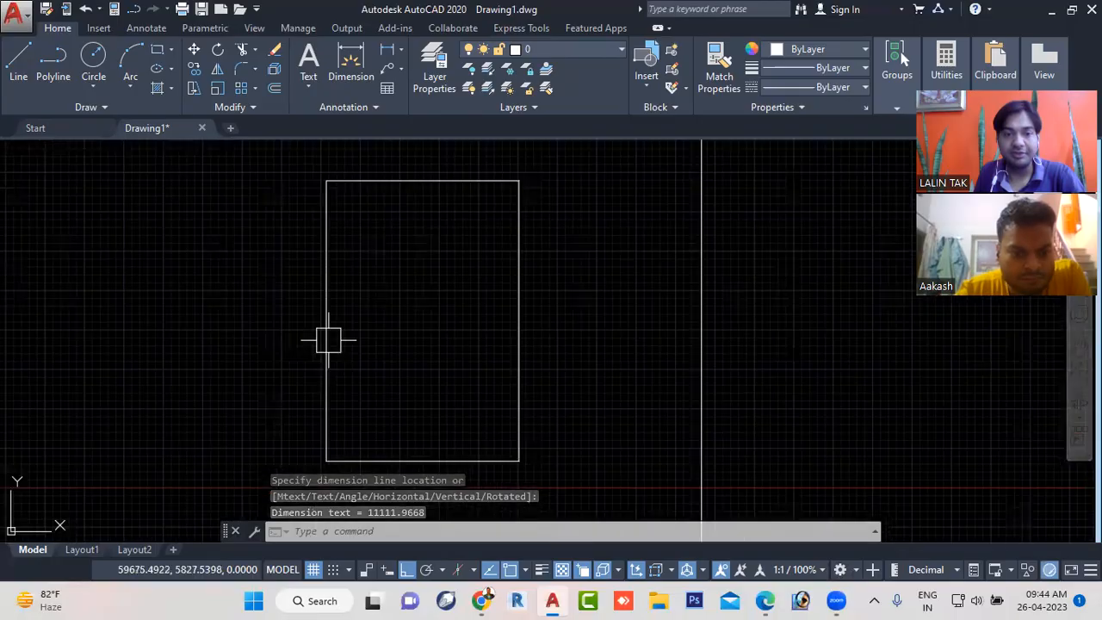
scroll(328, 340, "up", 3)
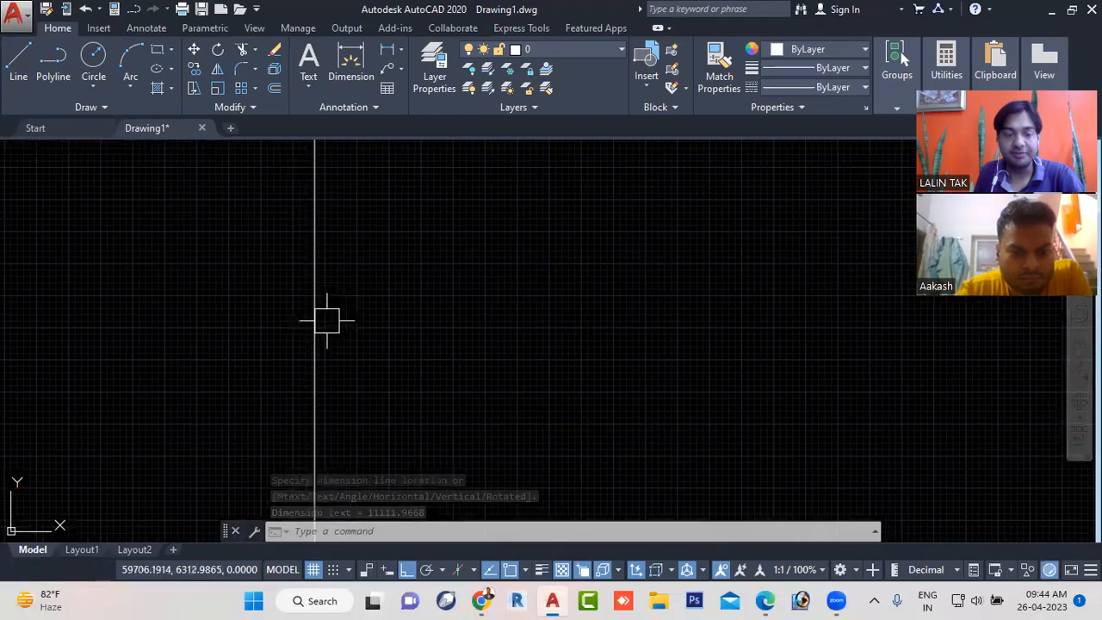
scroll(327, 320, "down", 2)
scroll(327, 322, "down", 5)
scroll(329, 332, "down", 2)
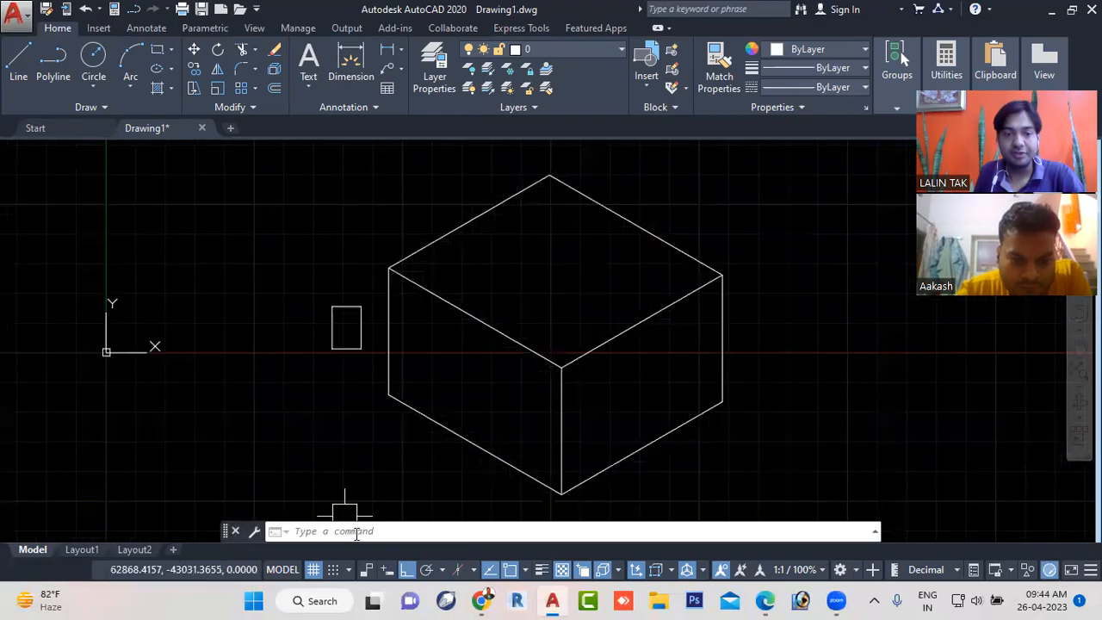
scroll(332, 330, "up", 4)
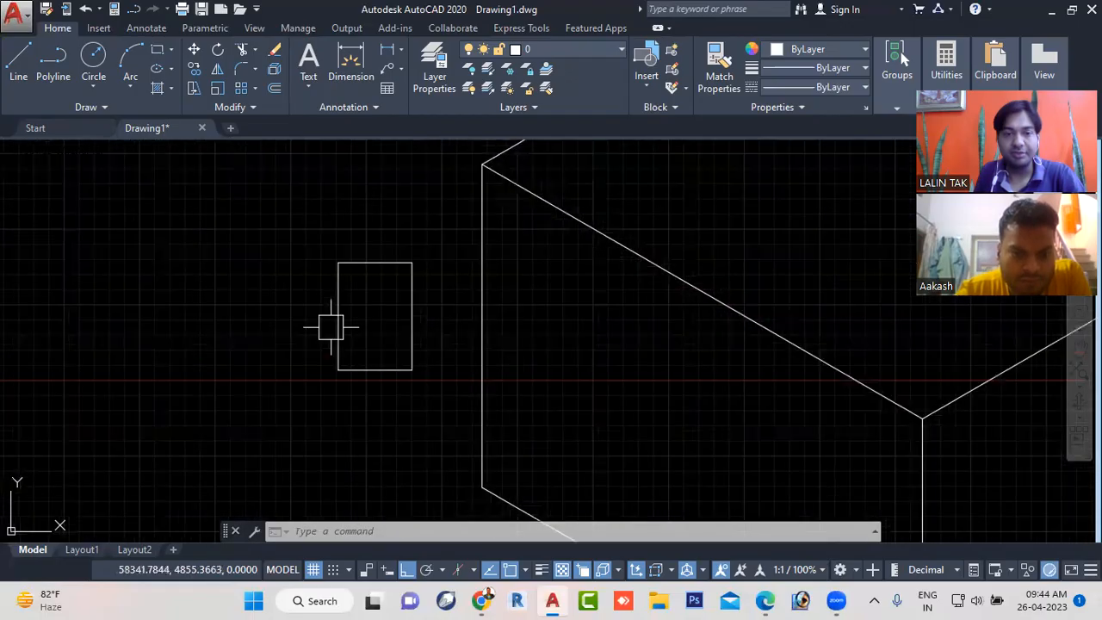
scroll(339, 303, "up", 4)
scroll(342, 281, "down", 2)
scroll(343, 305, "down", 5)
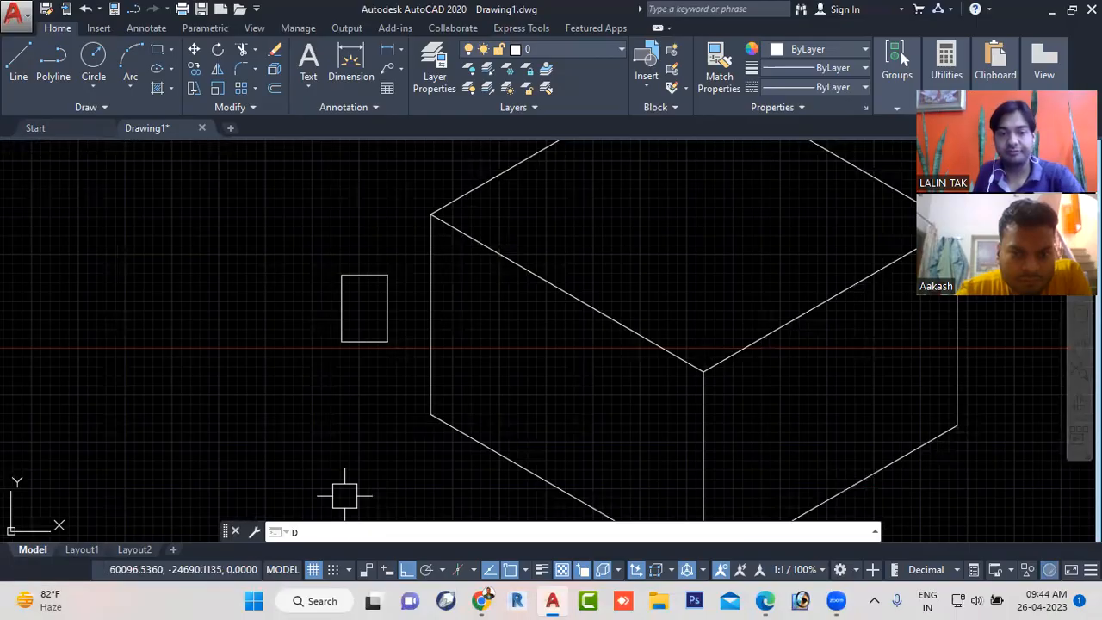
- Modify the Standard dimension style with an arrow size of 50 and a text height of 50
key("Escape")
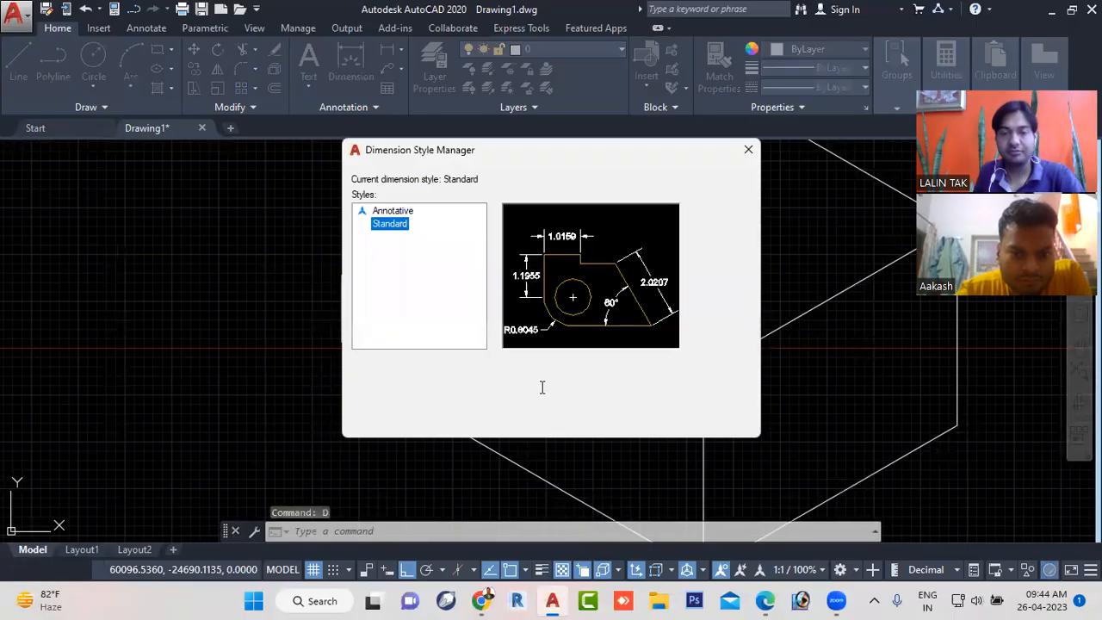
left_click(704, 264)
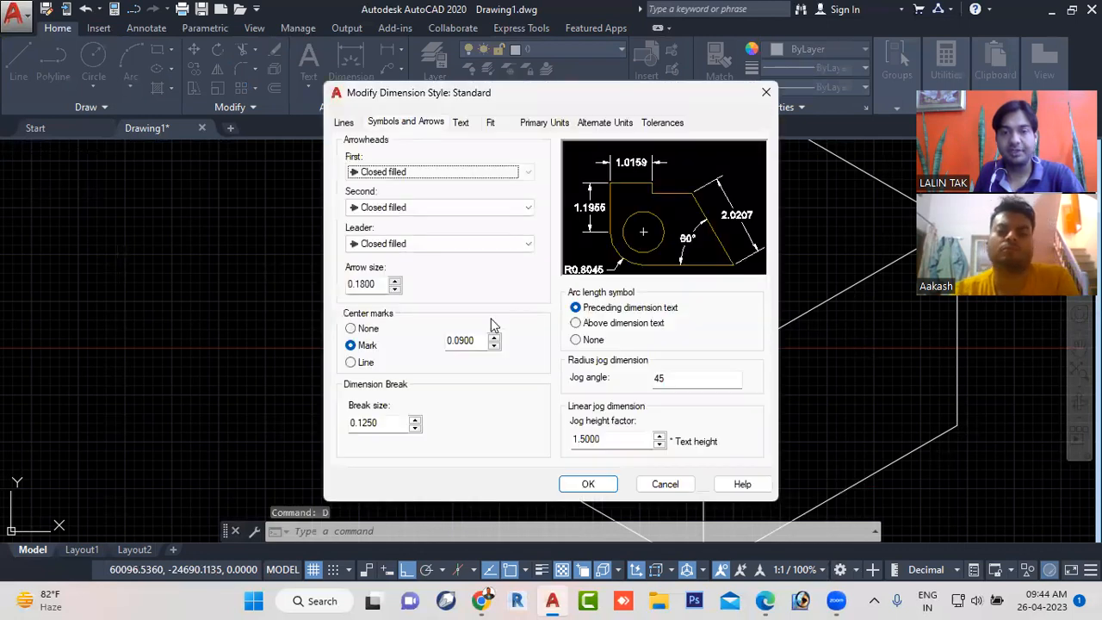
type("5")
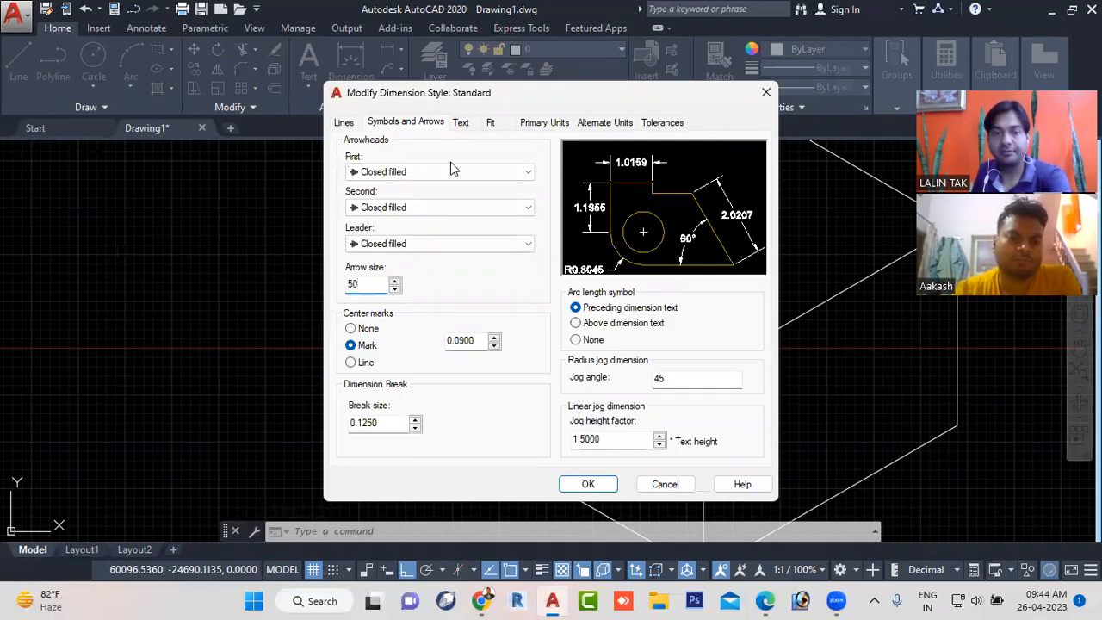
left_click(461, 122)
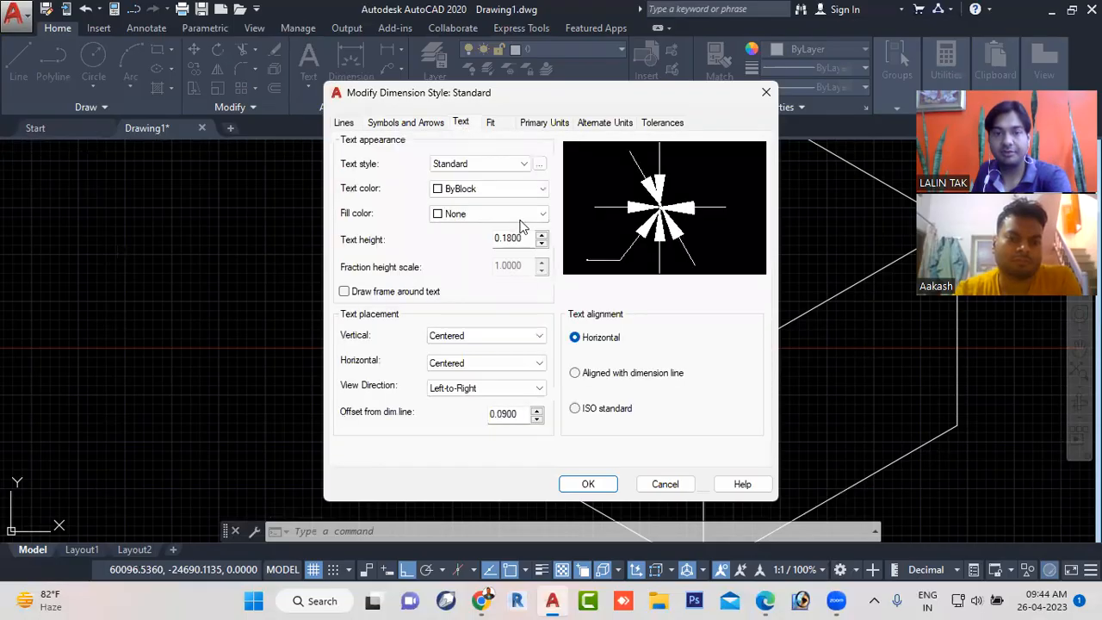
double_click(517, 238)
type("50")
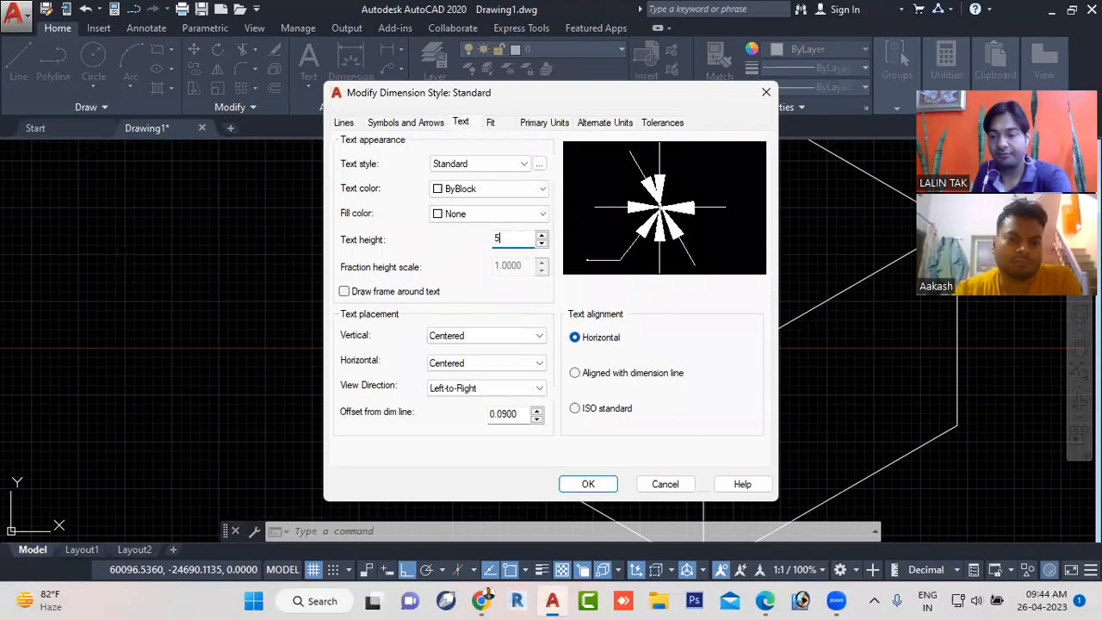
left_click(587, 484)
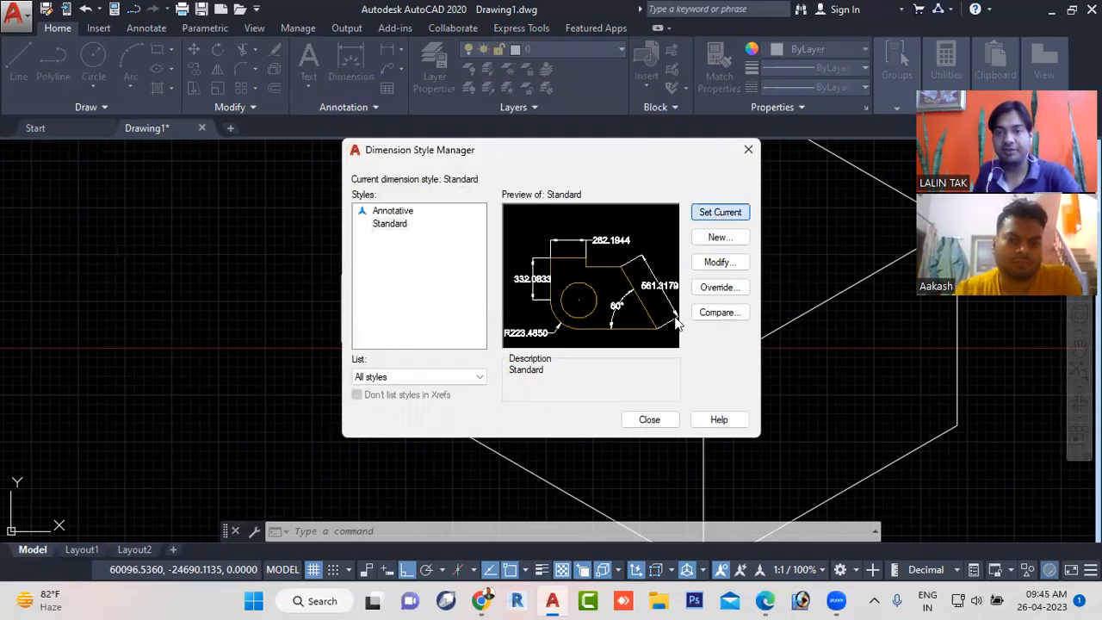
left_click(645, 419)
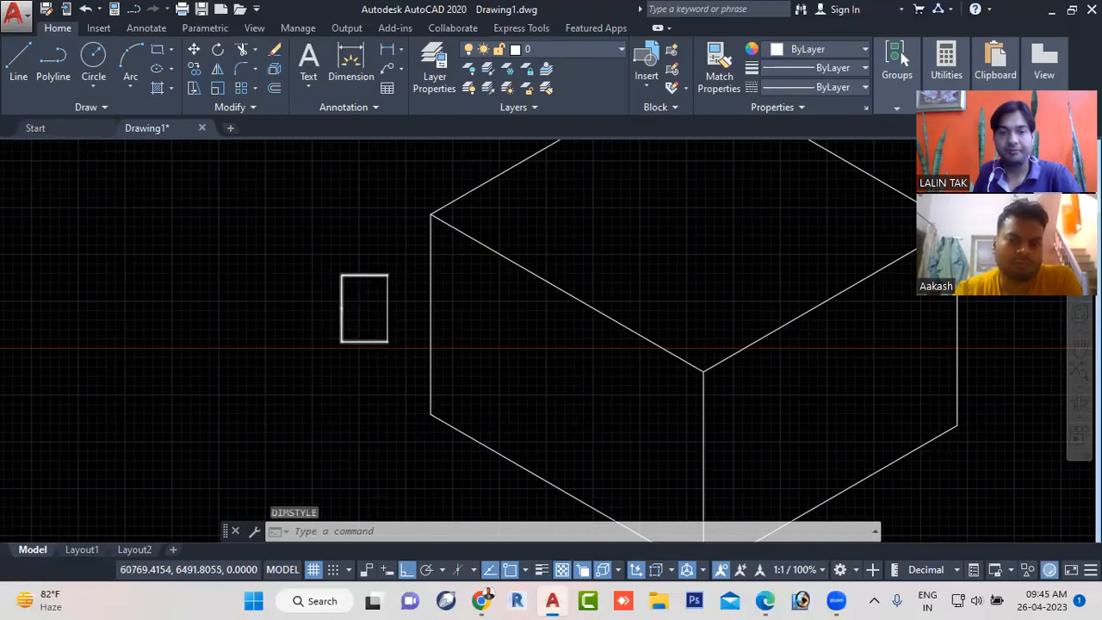
- Inspect the short vertical line's dimension text up close and again with the cube in view
scroll(348, 307, "up", 4)
scroll(348, 308, "up", 5)
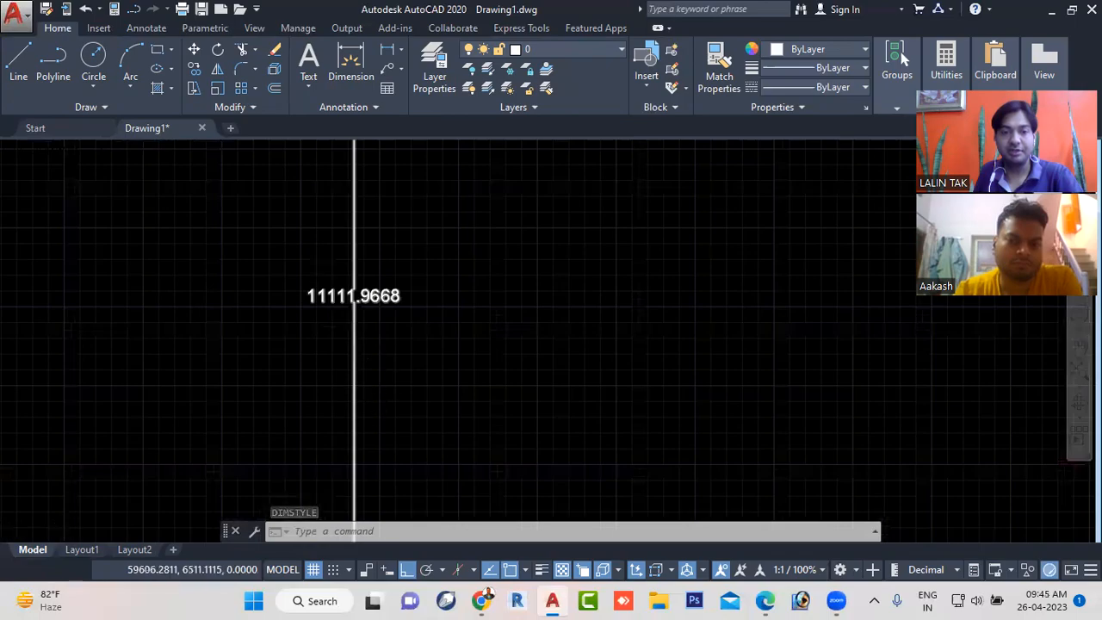
scroll(359, 308, "up", 3)
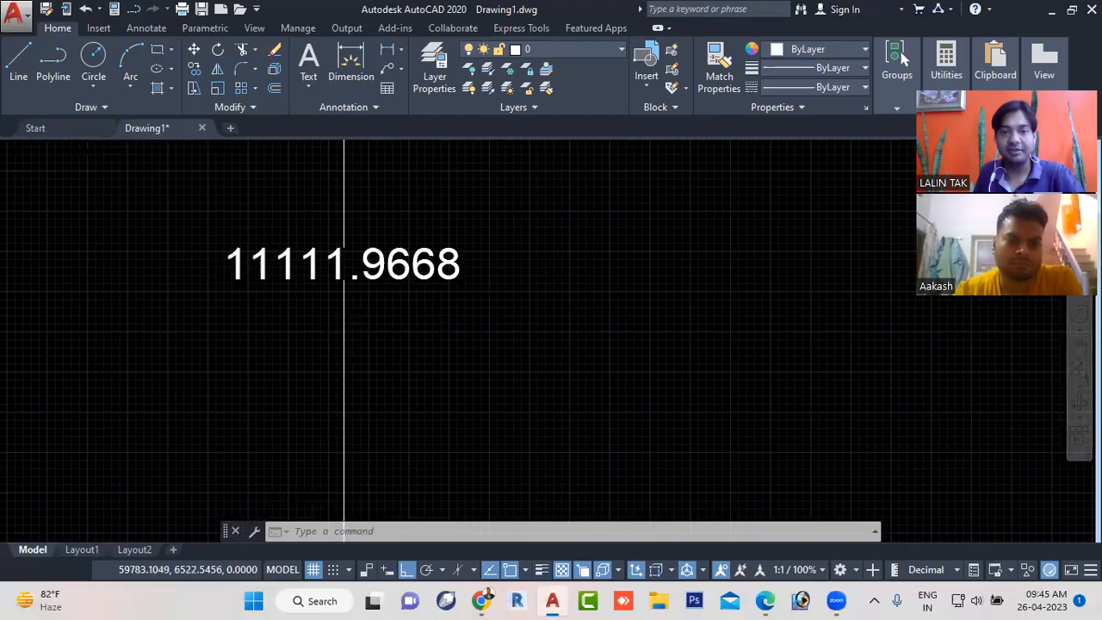
scroll(470, 317, "down", 8)
scroll(470, 317, "down", 6)
scroll(493, 312, "down", 2)
scroll(497, 309, "down", 2)
scroll(495, 313, "up", 6)
scroll(491, 317, "down", 3)
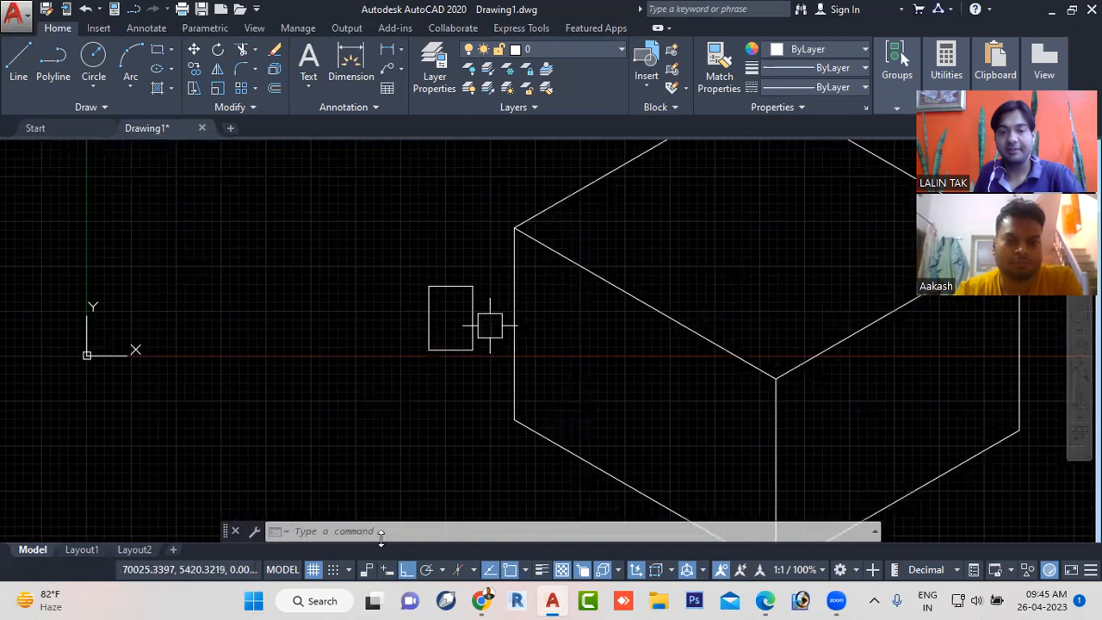
- Open the Standard dimension style for modification again to reach its text settings
left_click(385, 532)
type("D")
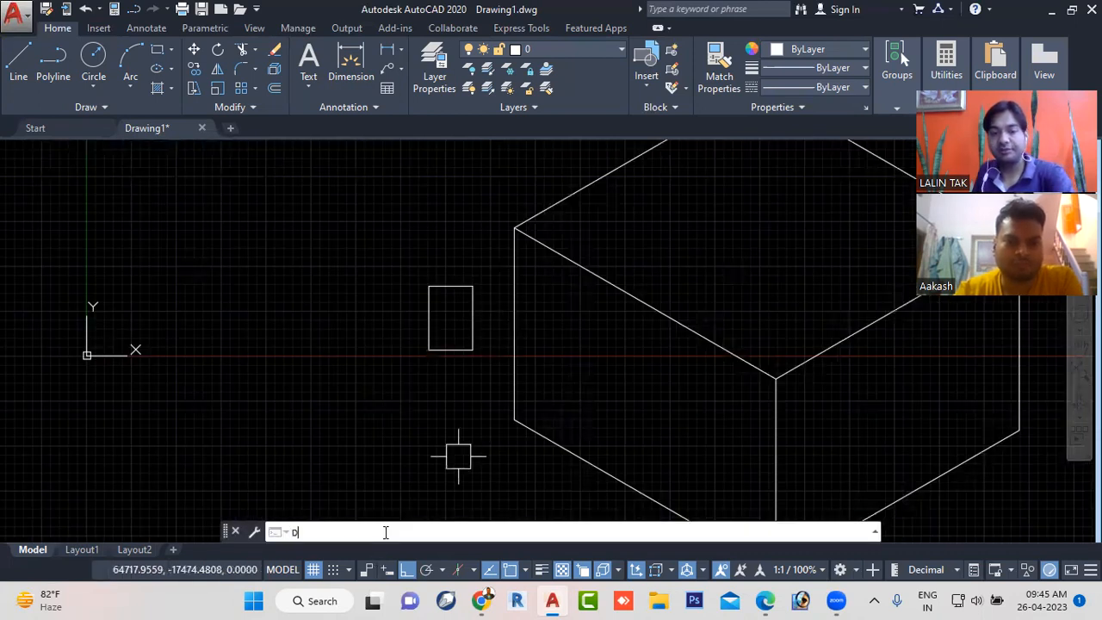
key("Return")
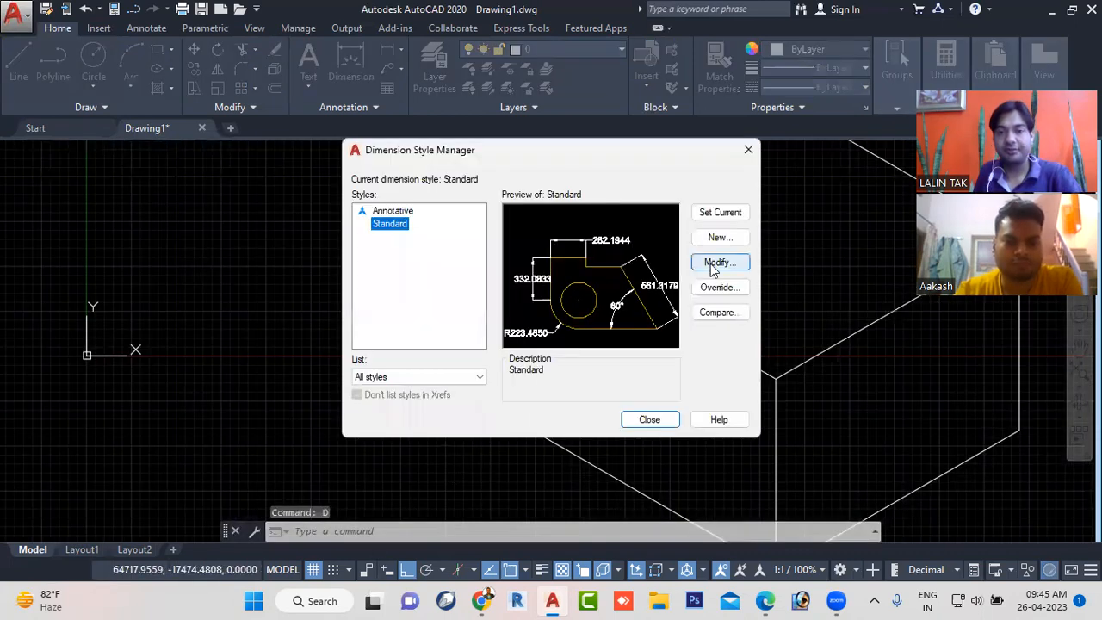
left_click(715, 265)
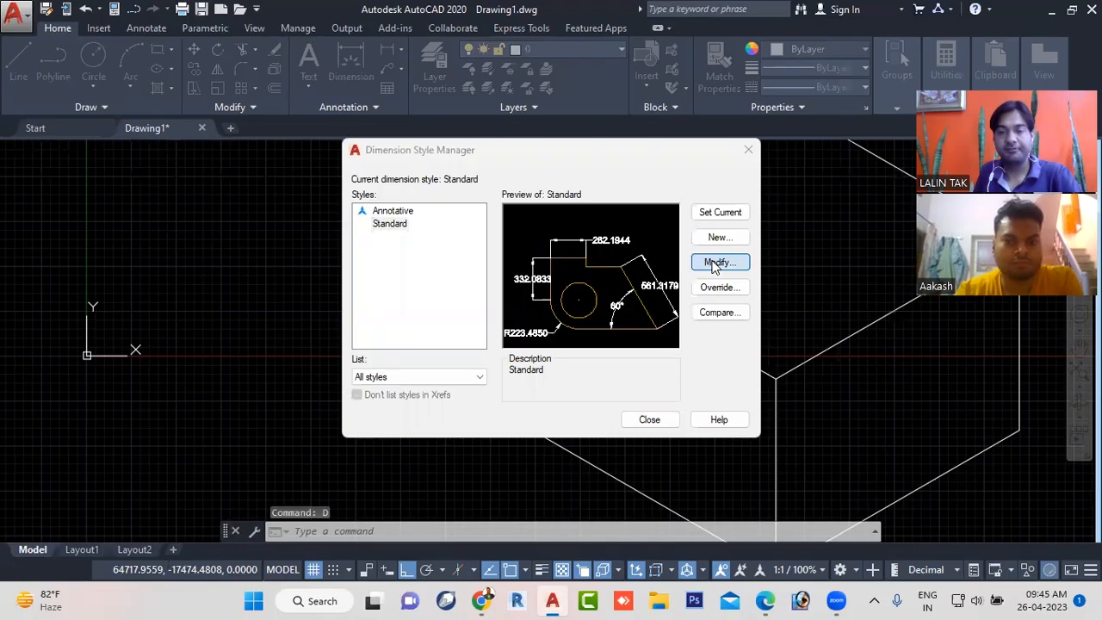
left_click(713, 265)
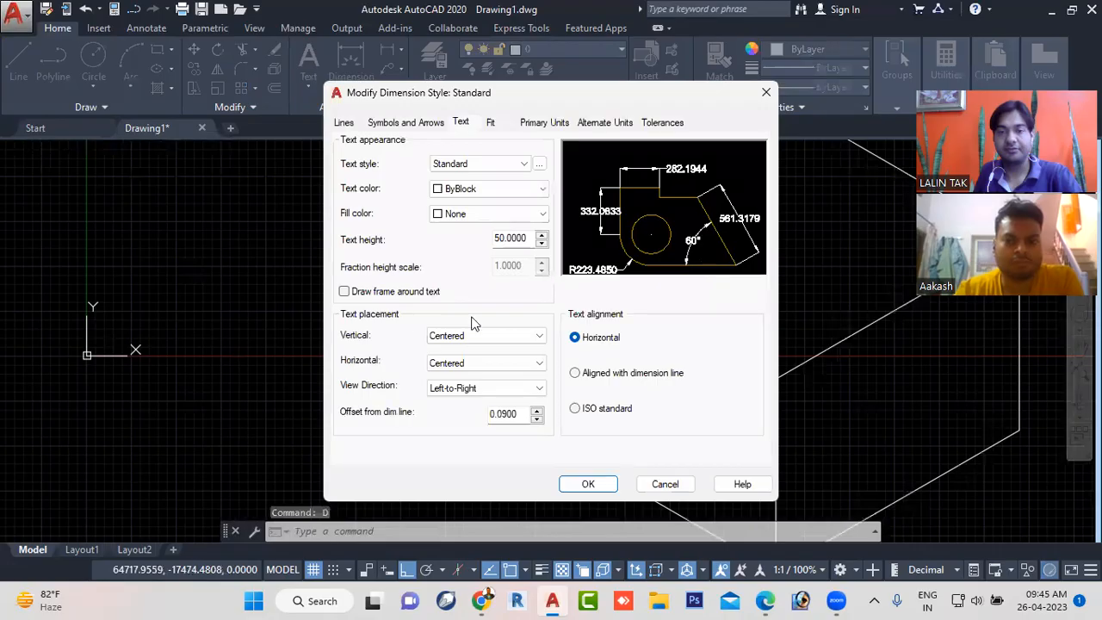
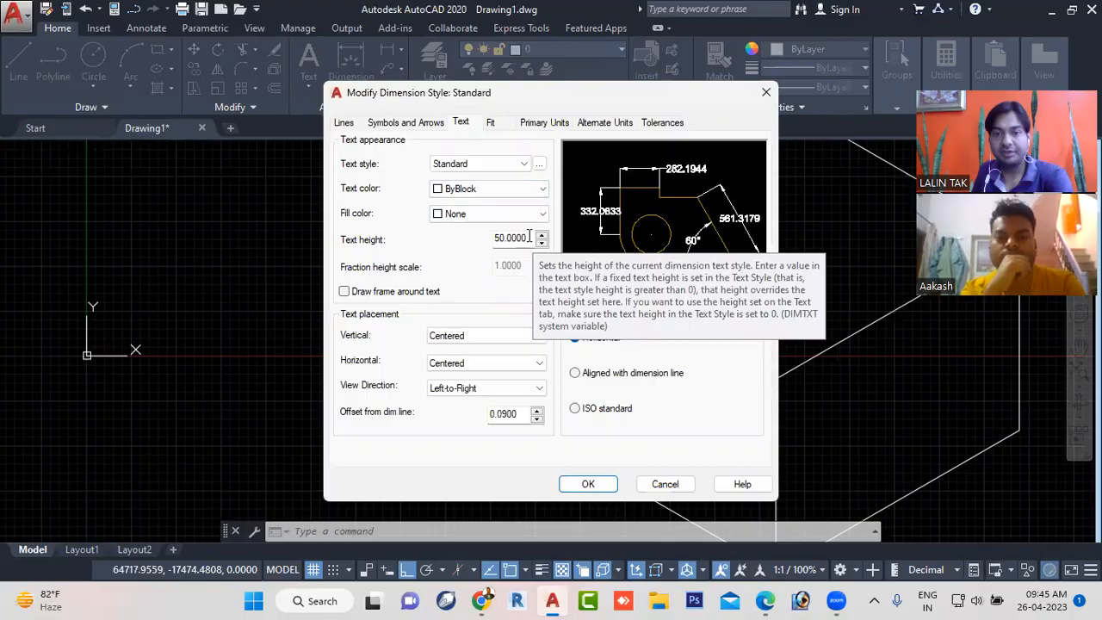
- Set the Standard dimension style's text height to 11000, enlarge its arrow size, and close the style manager
left_click_drag(530, 237, 462, 238)
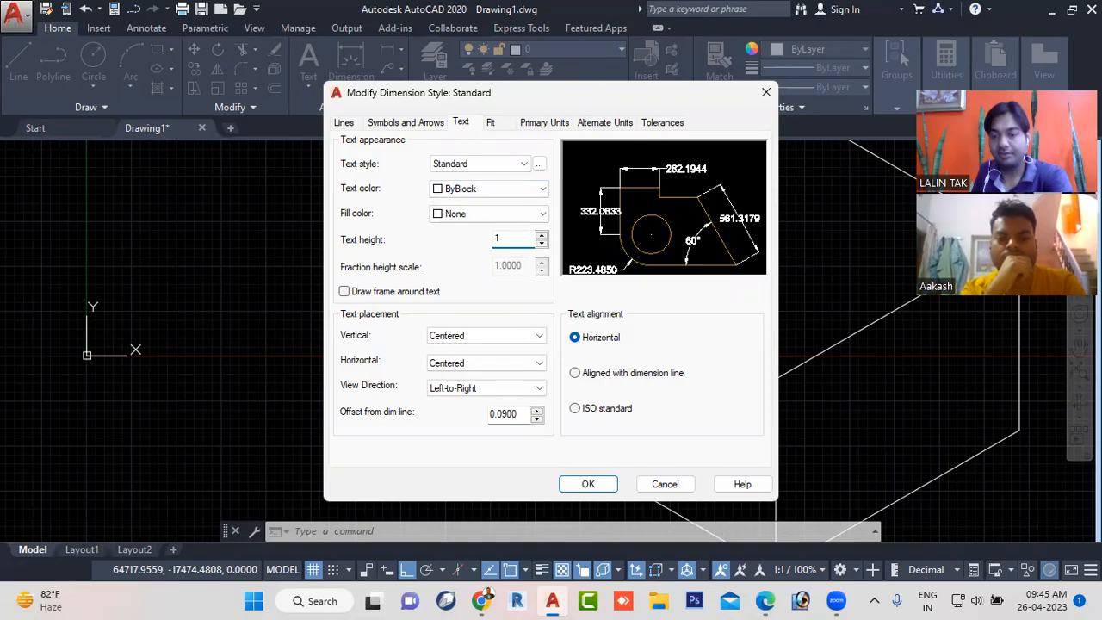
left_click(406, 122)
left_click_drag(380, 284, 266, 298)
type("11")
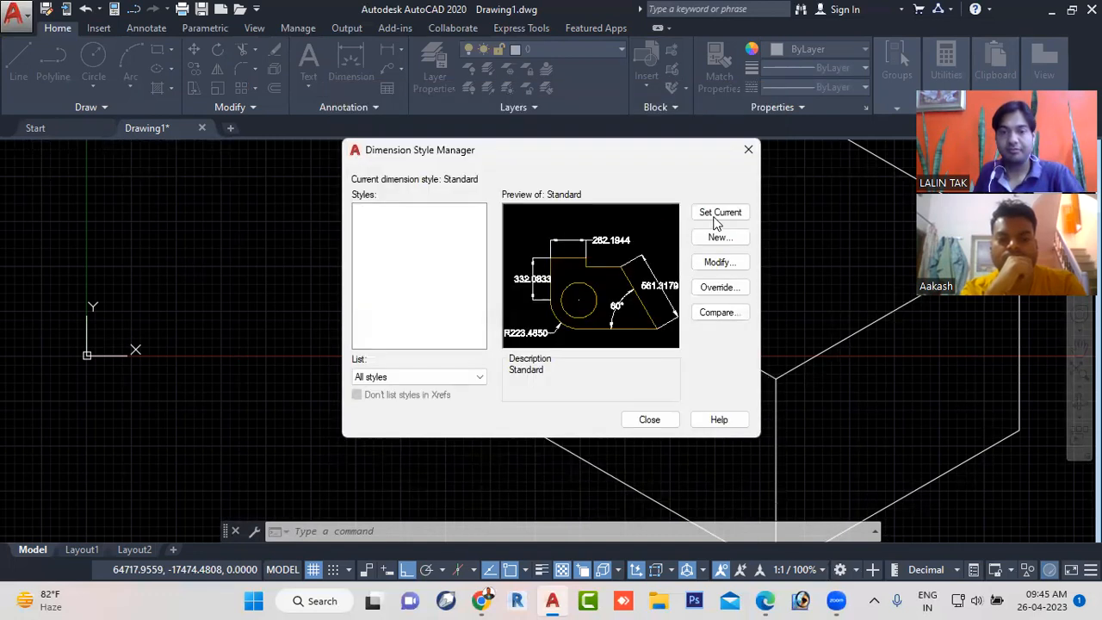
left_click(648, 419)
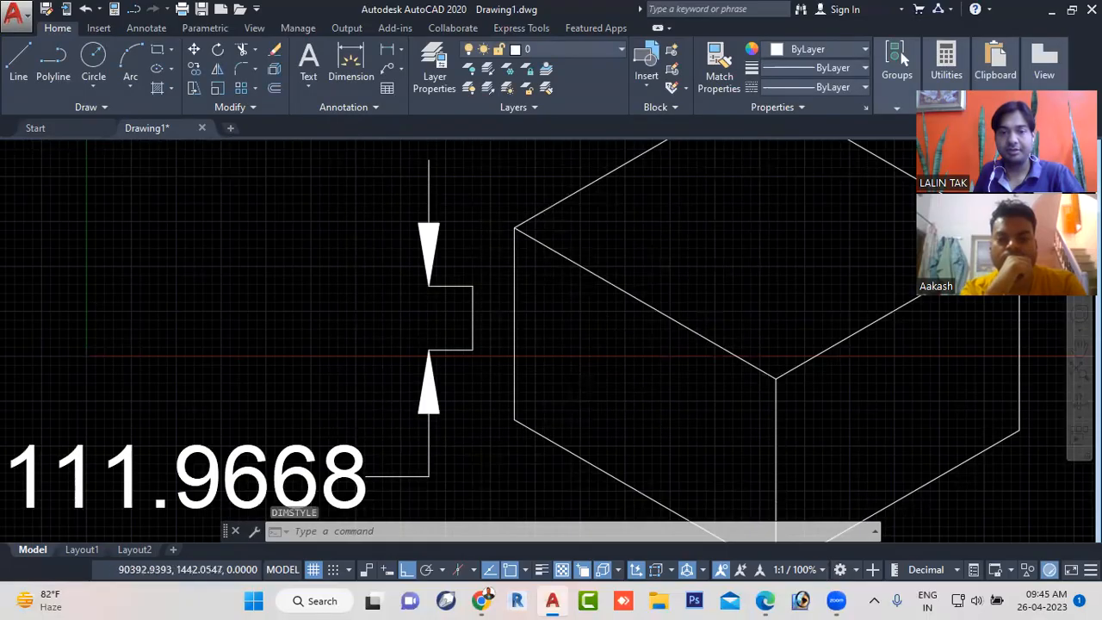
- Delete the linear dimension of the short vertical line beside the cube
scroll(604, 355, "down", 4)
middle_click_drag(604, 355, 429, 342)
left_click(365, 327)
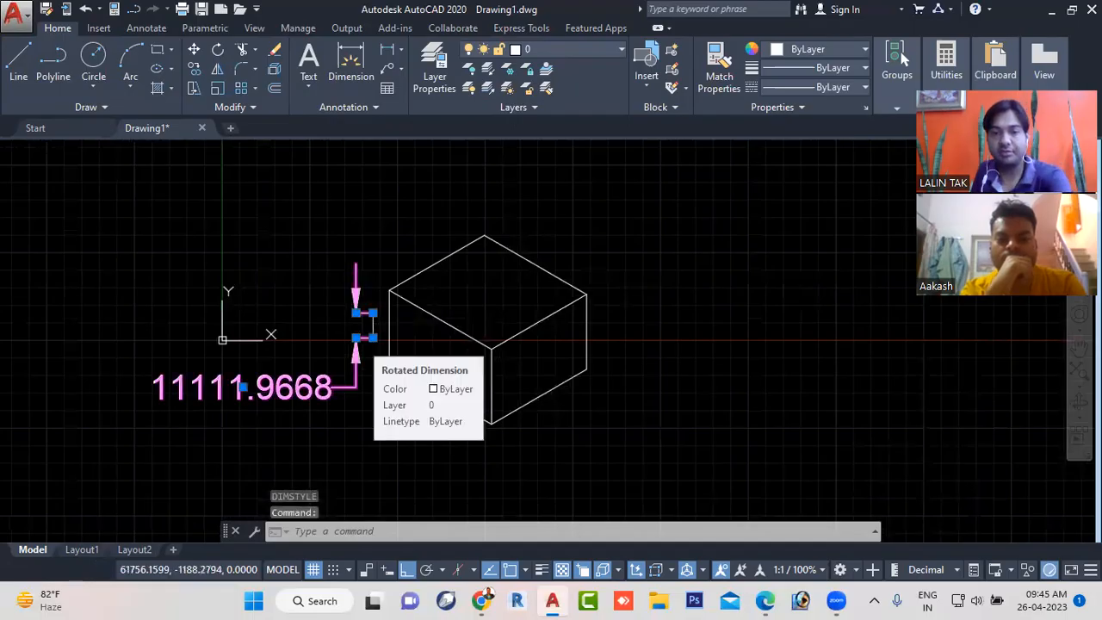
key("Delete")
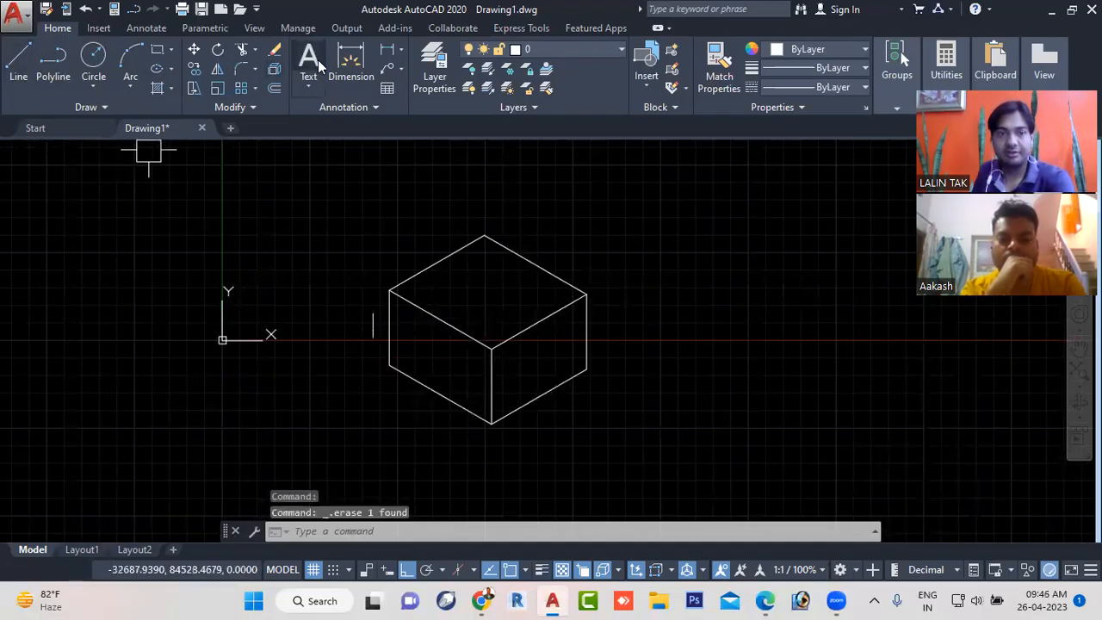
- Add an aligned dimension along the edge between the cube's top and right faces, with Ortho off, placing it over the top face
left_click(402, 50)
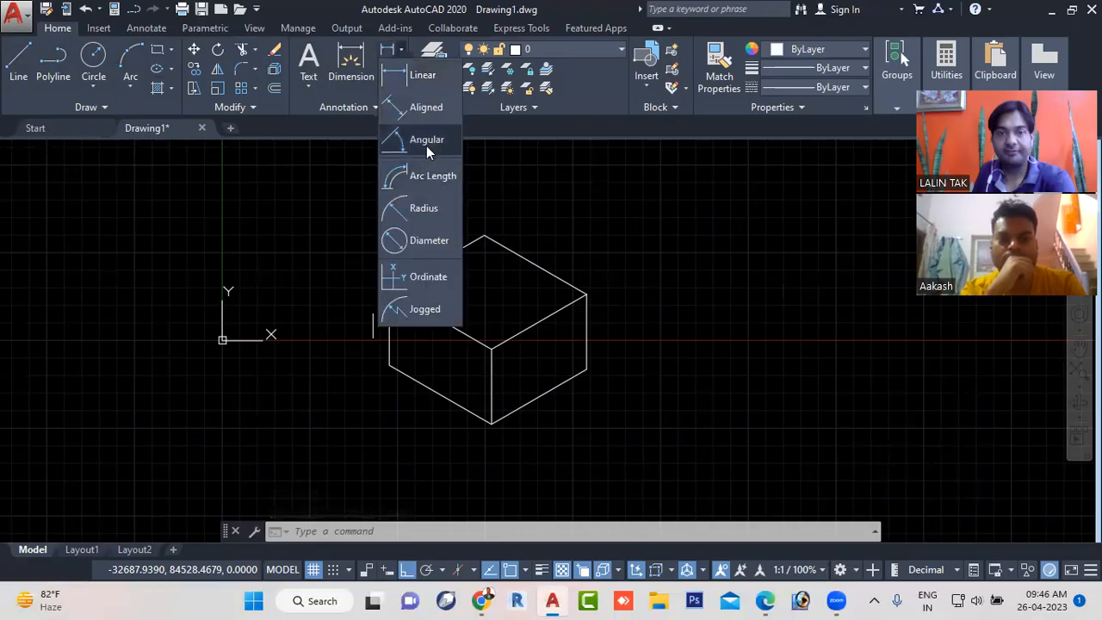
left_click(426, 106)
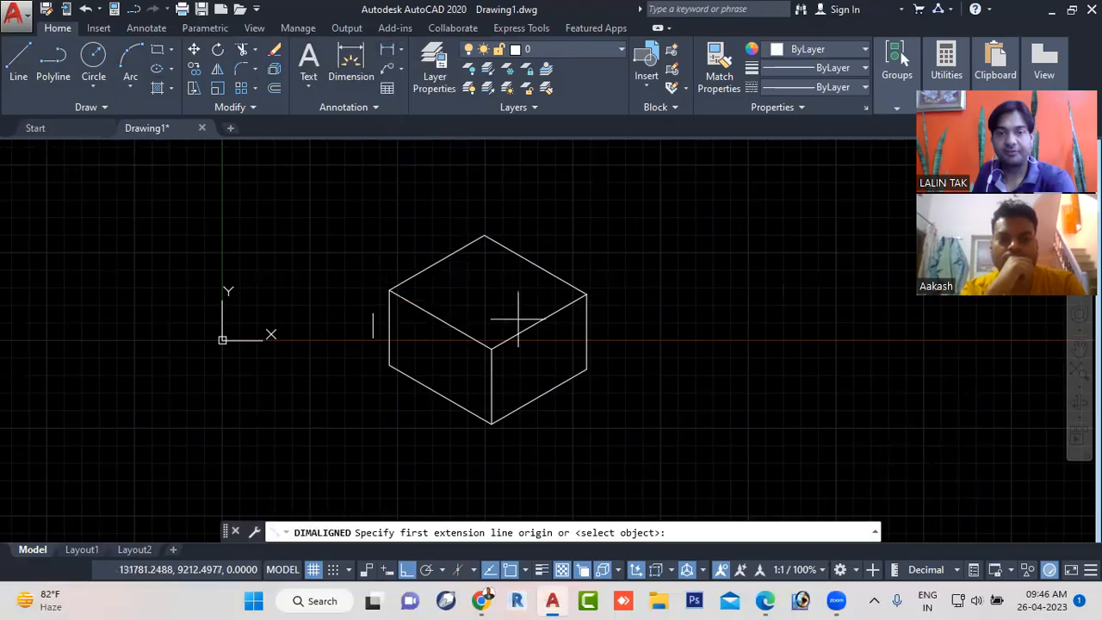
scroll(503, 350, "up", 2)
left_click(487, 347)
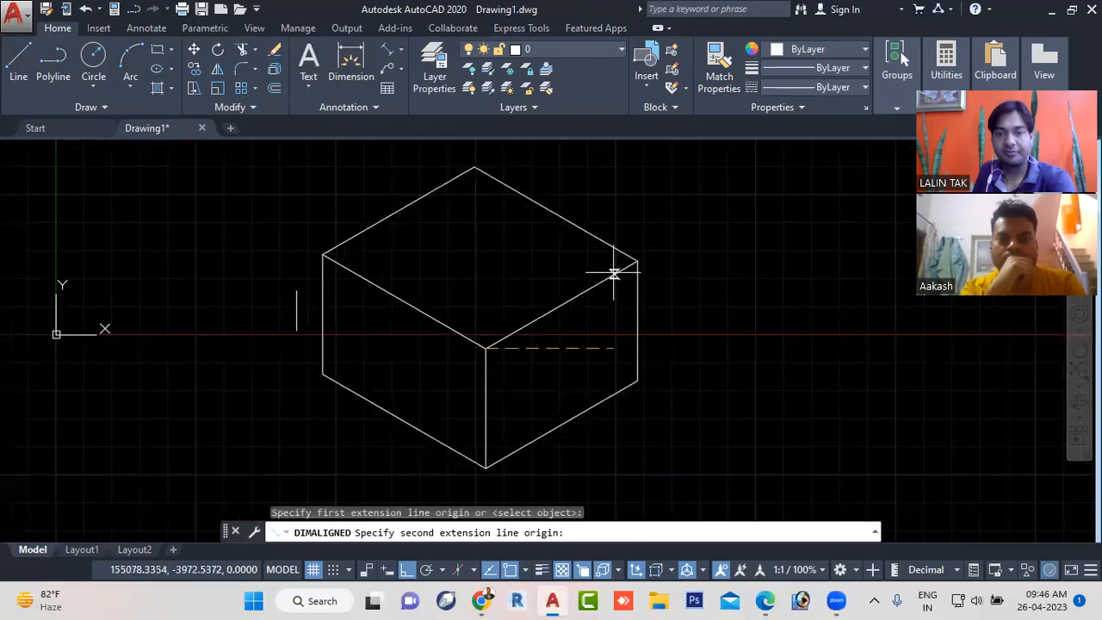
left_click(407, 570)
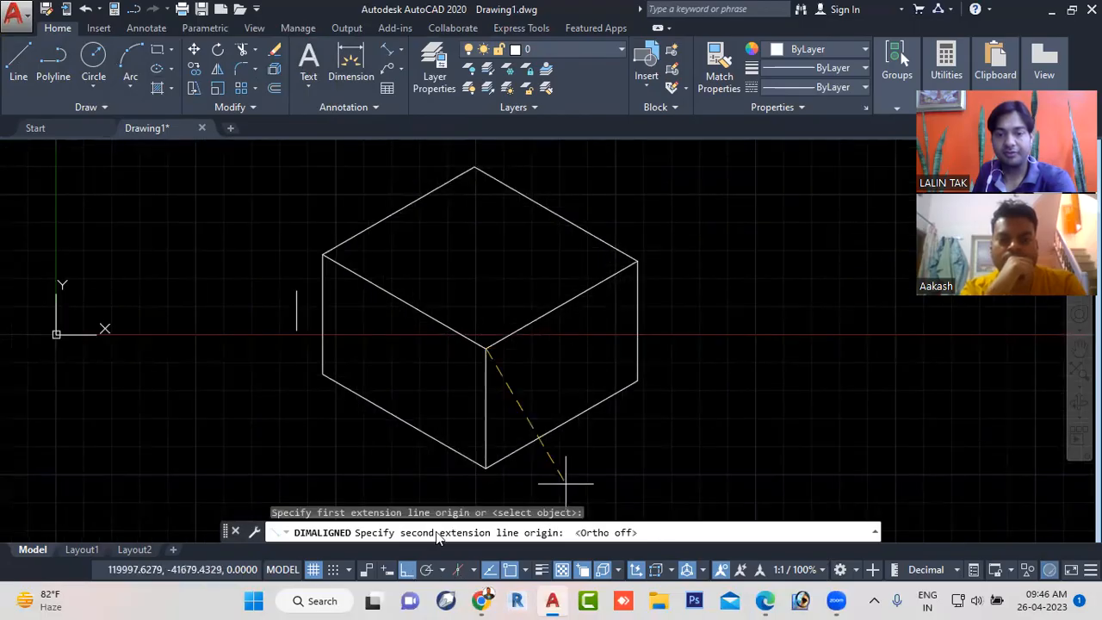
left_click(636, 259)
left_click(575, 223)
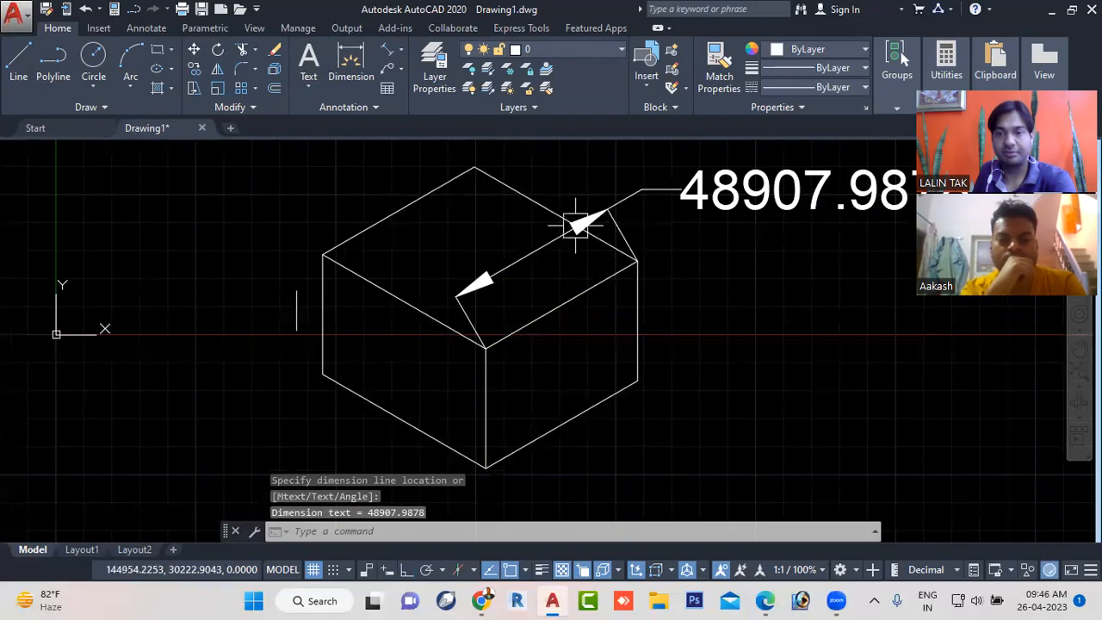
- Start multiline text (MTEXT) and define its text box over the cube's left face
scroll(575, 223, "down", 5)
mouse_move(603, 275)
middle_mouse_down()
mouse_move(605, 287)
mouse_move(568, 308)
middle_mouse_up()
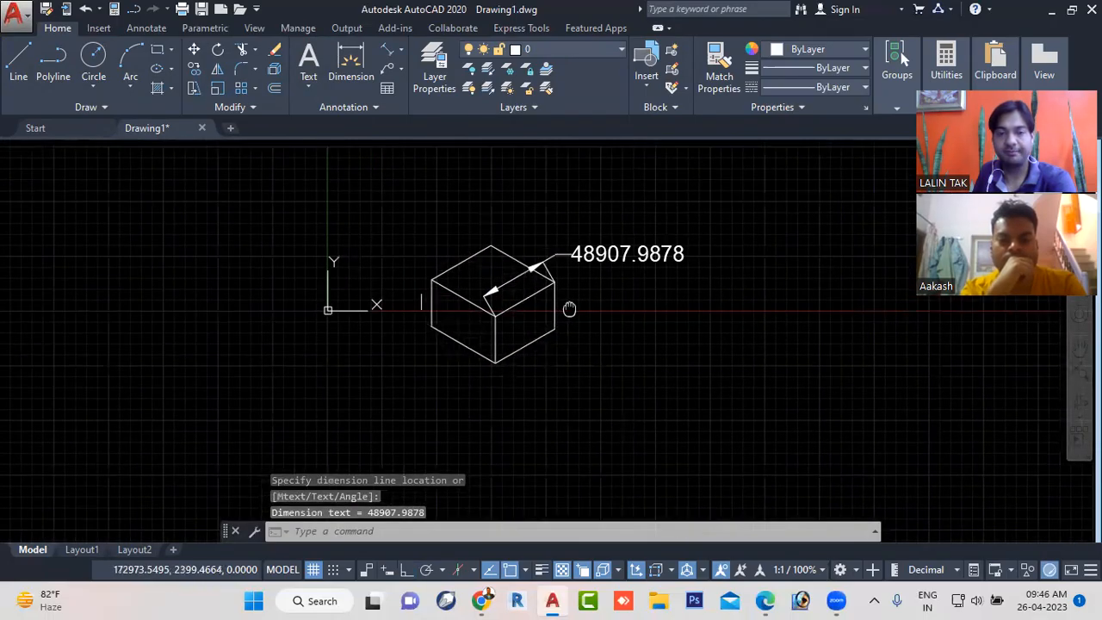
scroll(460, 329, "up", 4)
scroll(507, 353, "up", 2)
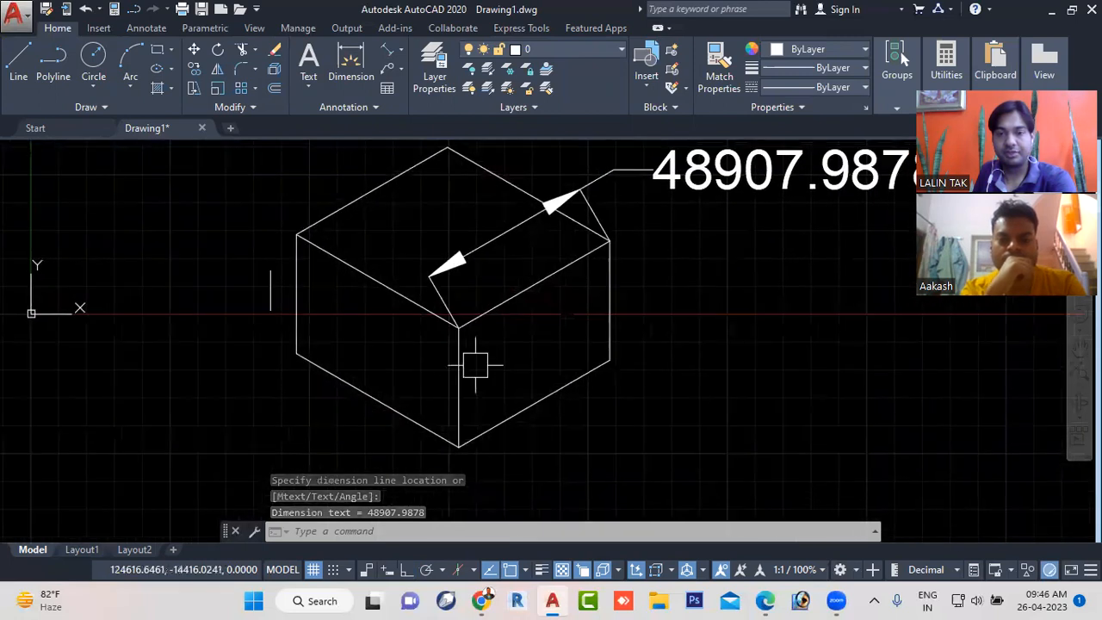
left_click(356, 533)
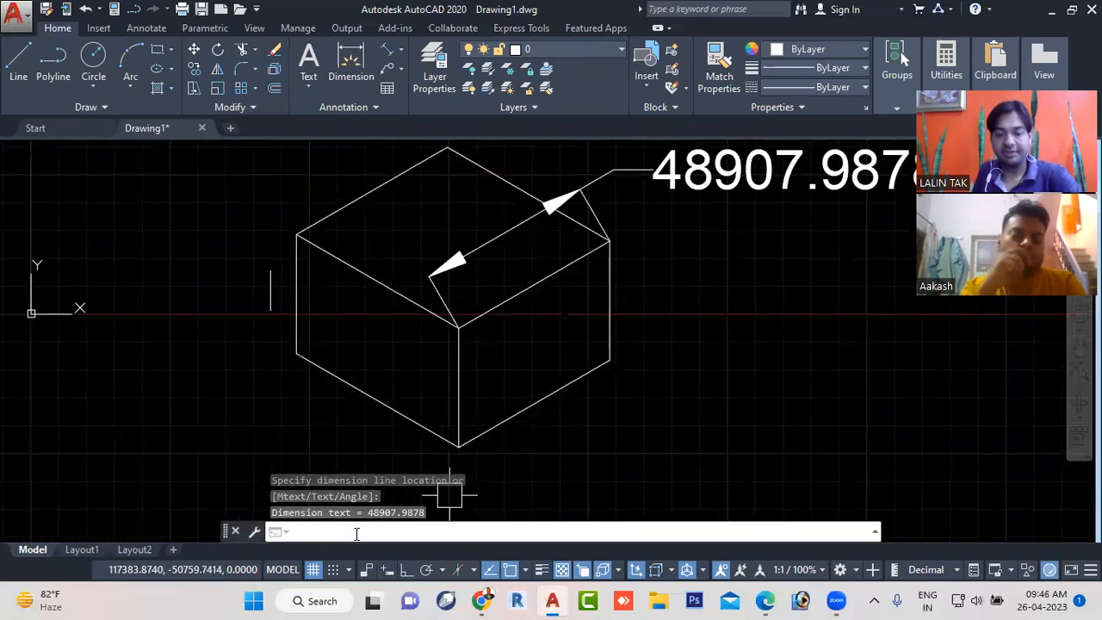
type("MT")
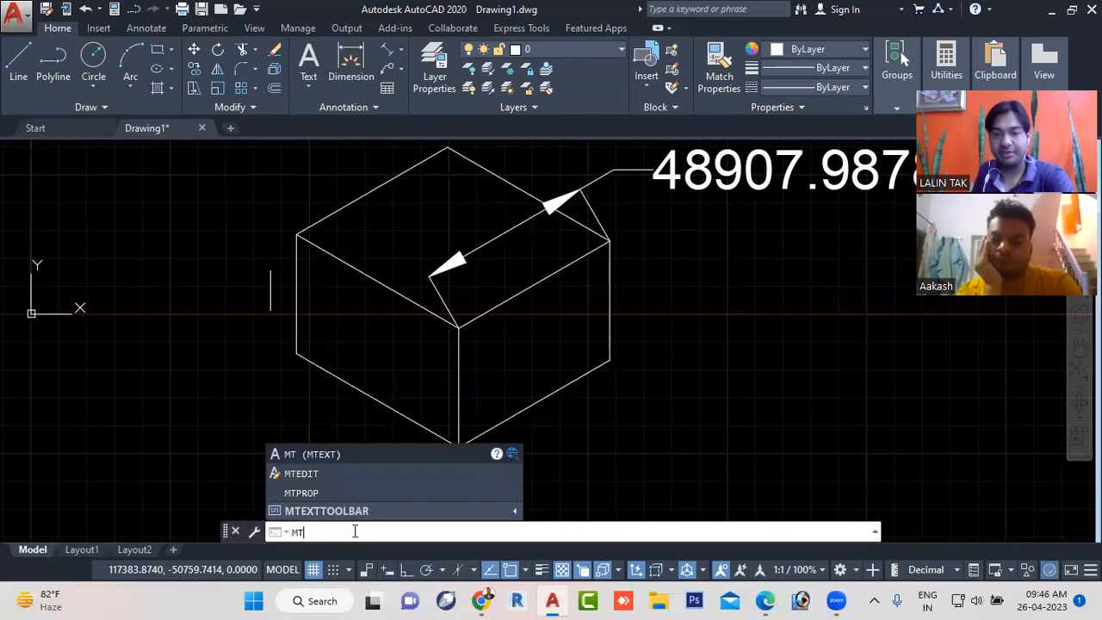
key("Return")
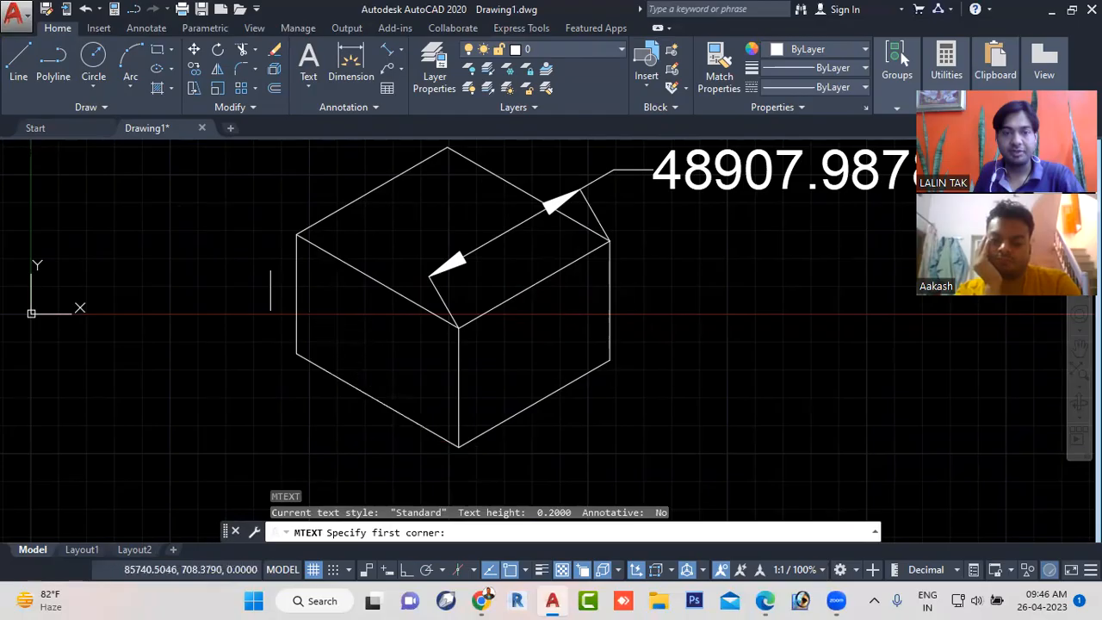
left_click(336, 311)
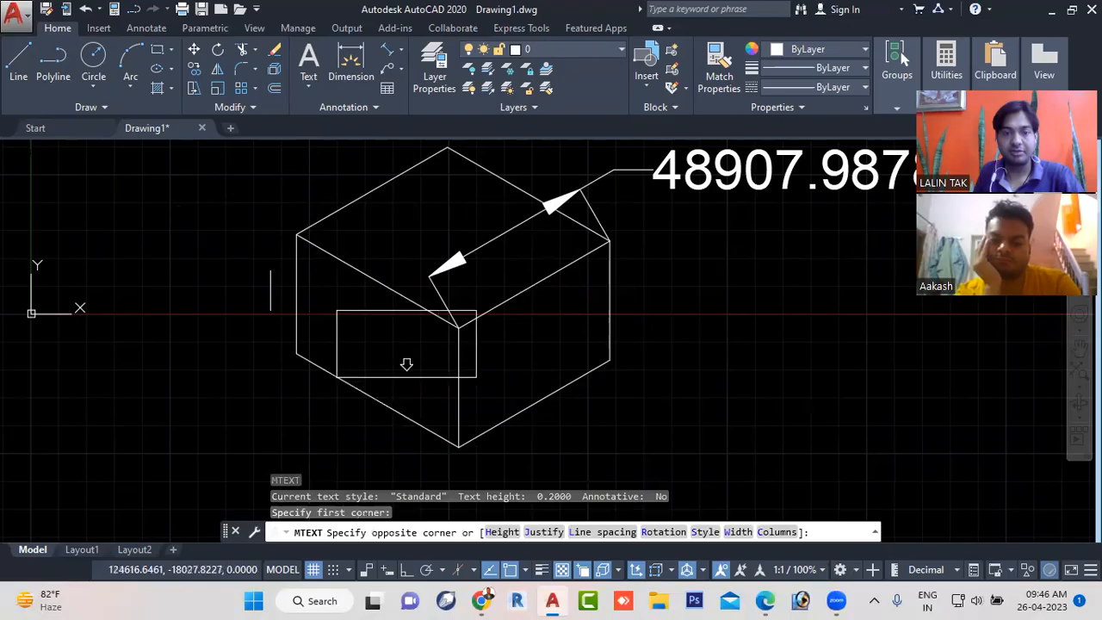
left_click(476, 376)
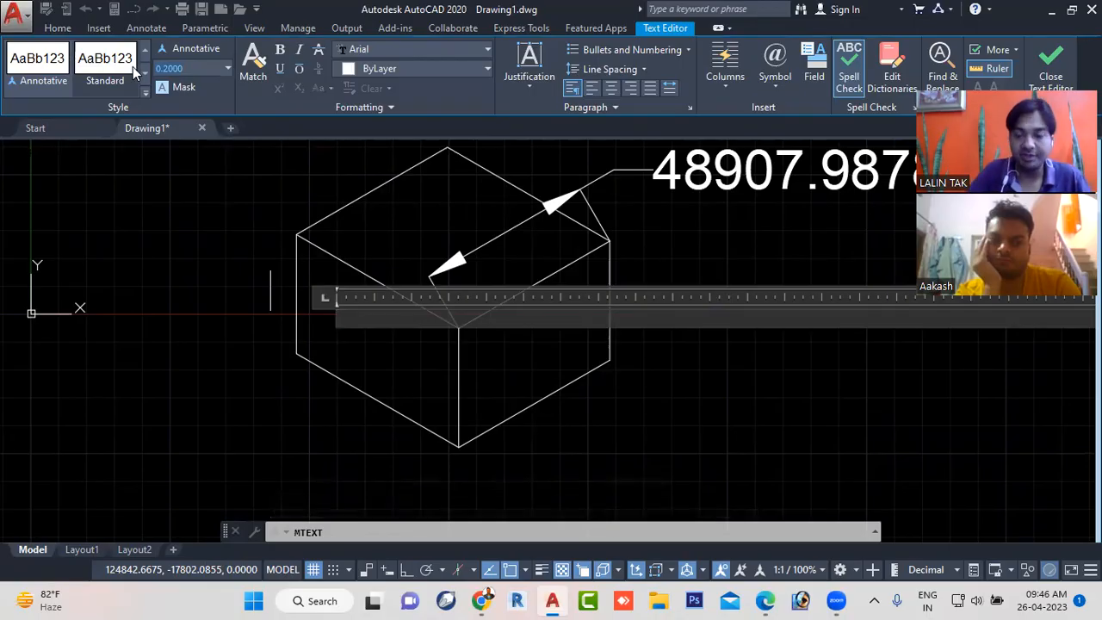
- Set the text height to 11000, write LEFT in the text box and finish the text
type("11000")
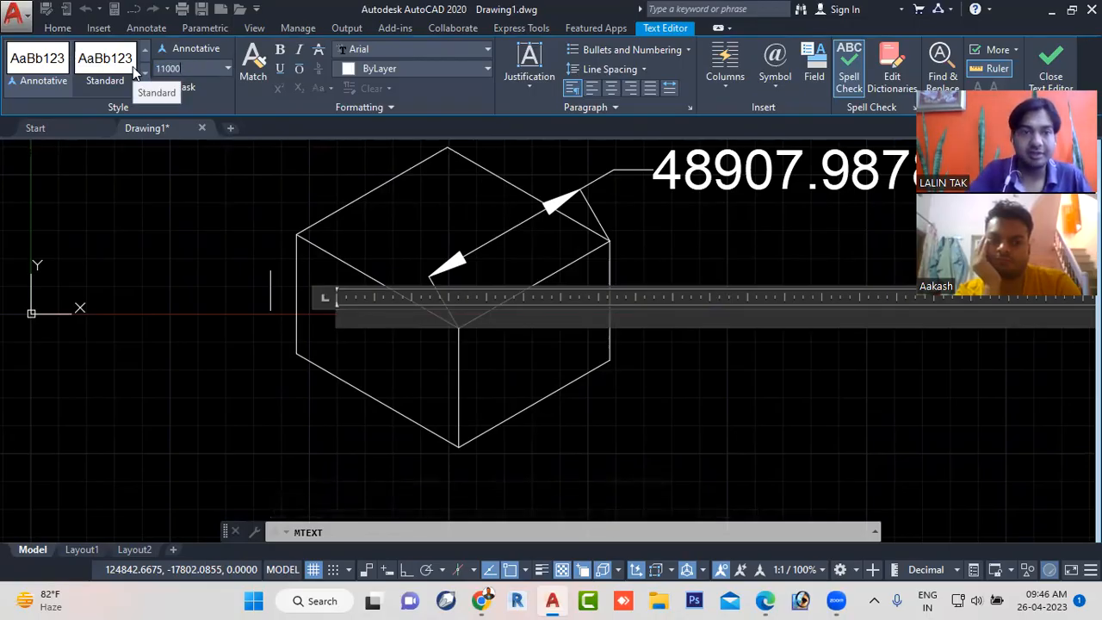
key("Return")
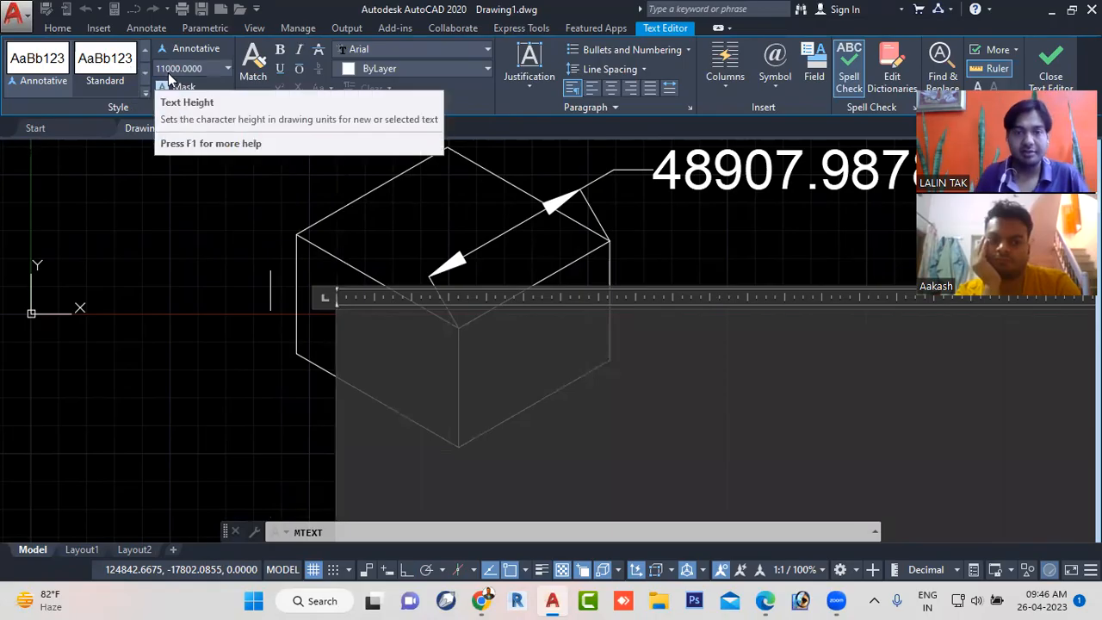
scroll(356, 225, "down", 5)
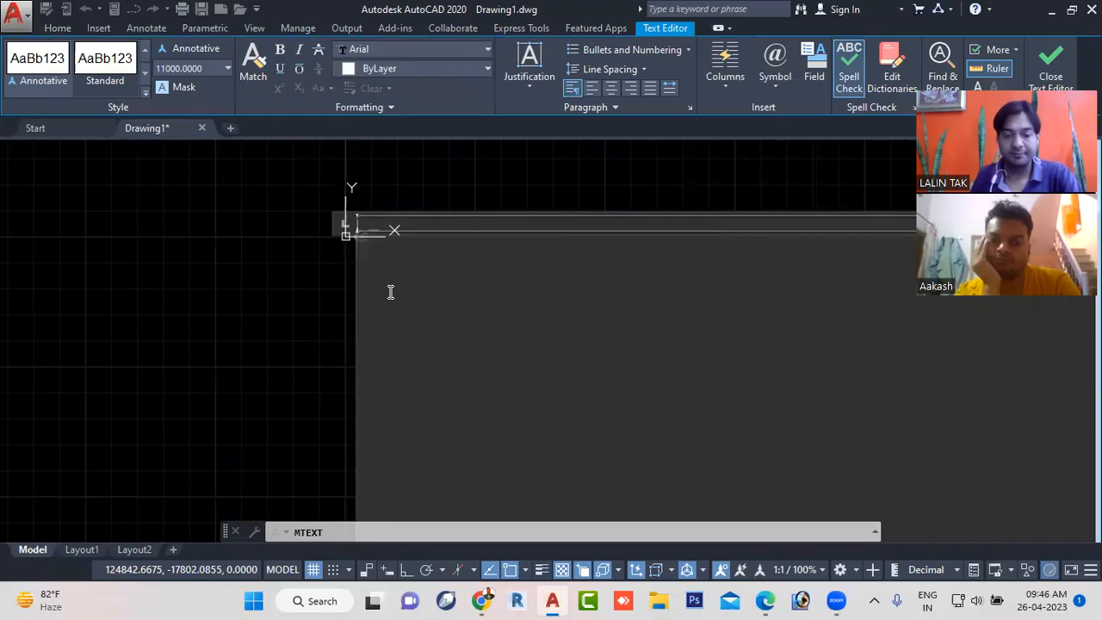
scroll(390, 292, "up", 1)
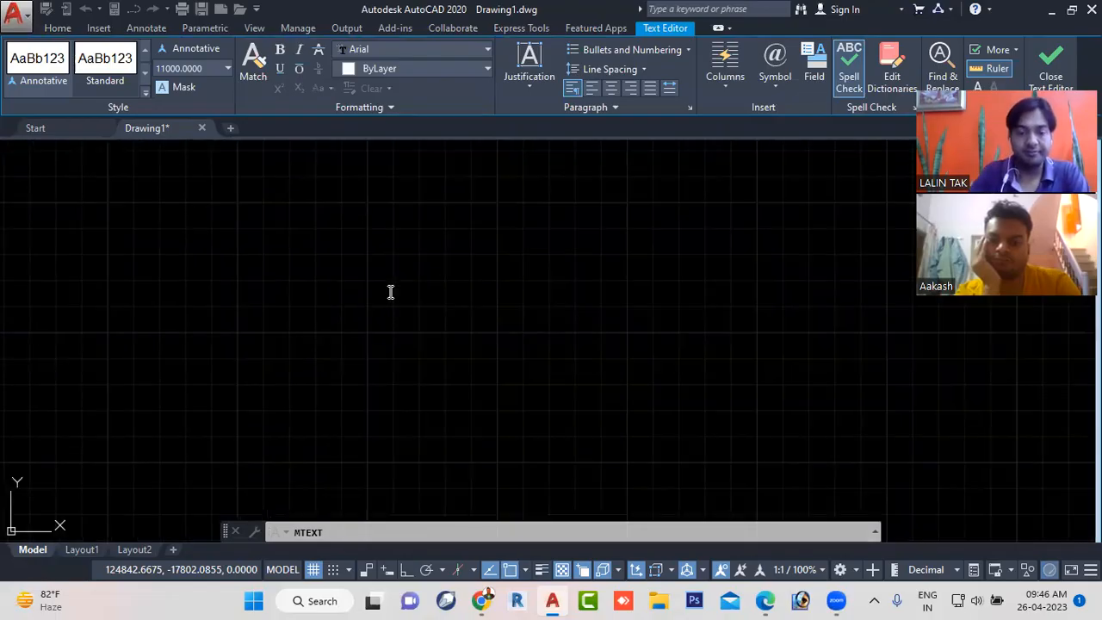
scroll(610, 337, "down", 1)
left_click(536, 372)
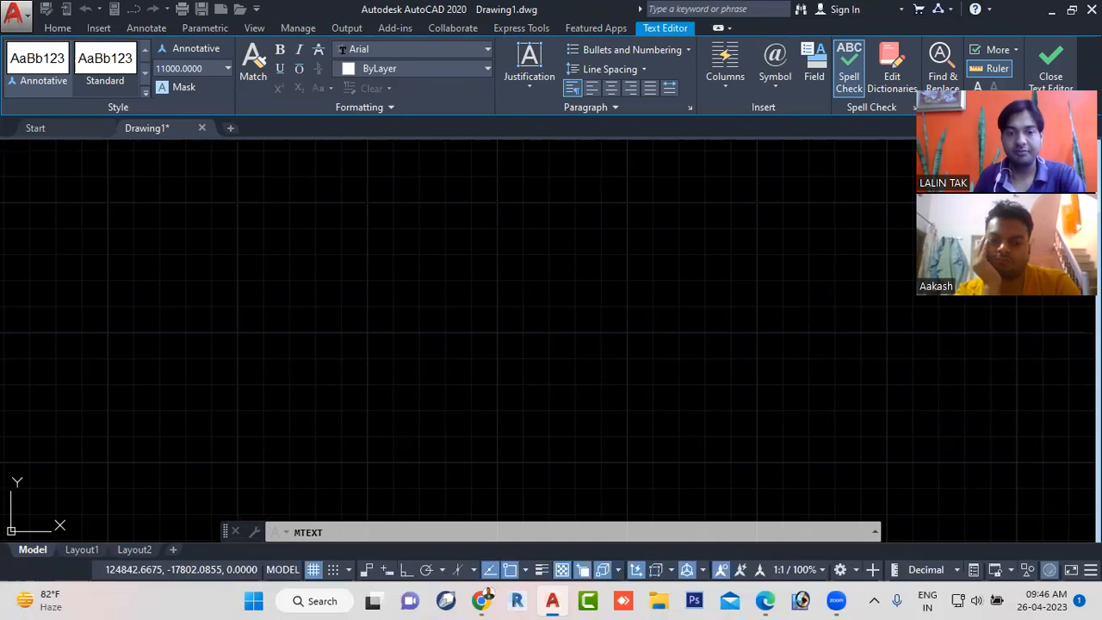
- Scale the LEFT text by a factor of 0.5 about a base point on the text
scroll(528, 383, "down", 5)
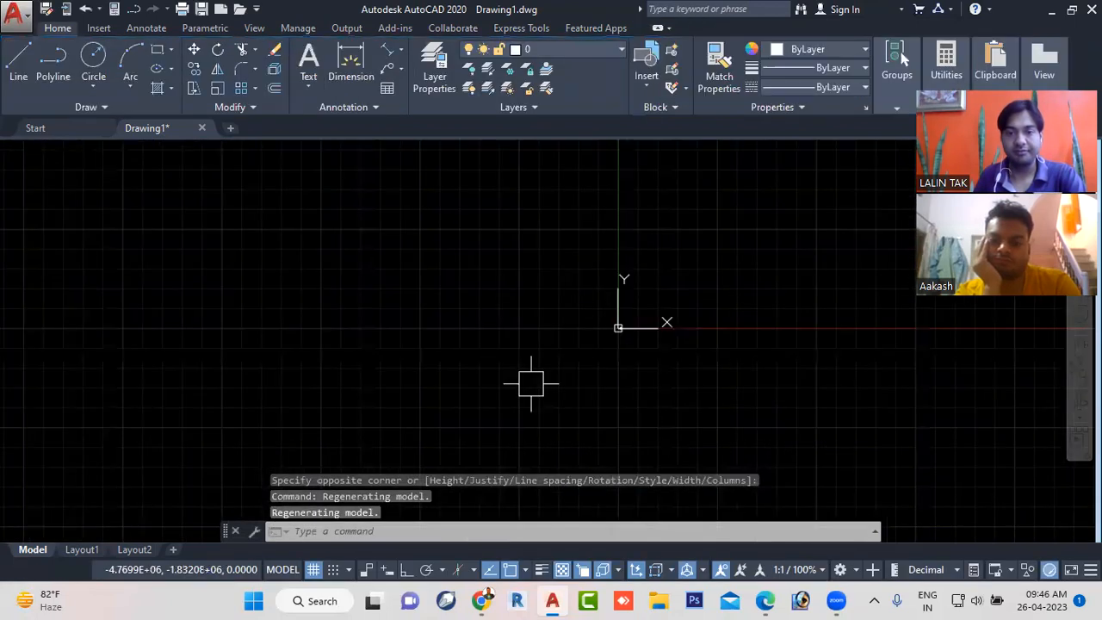
scroll(577, 378, "up", 4)
scroll(512, 361, "up", 2)
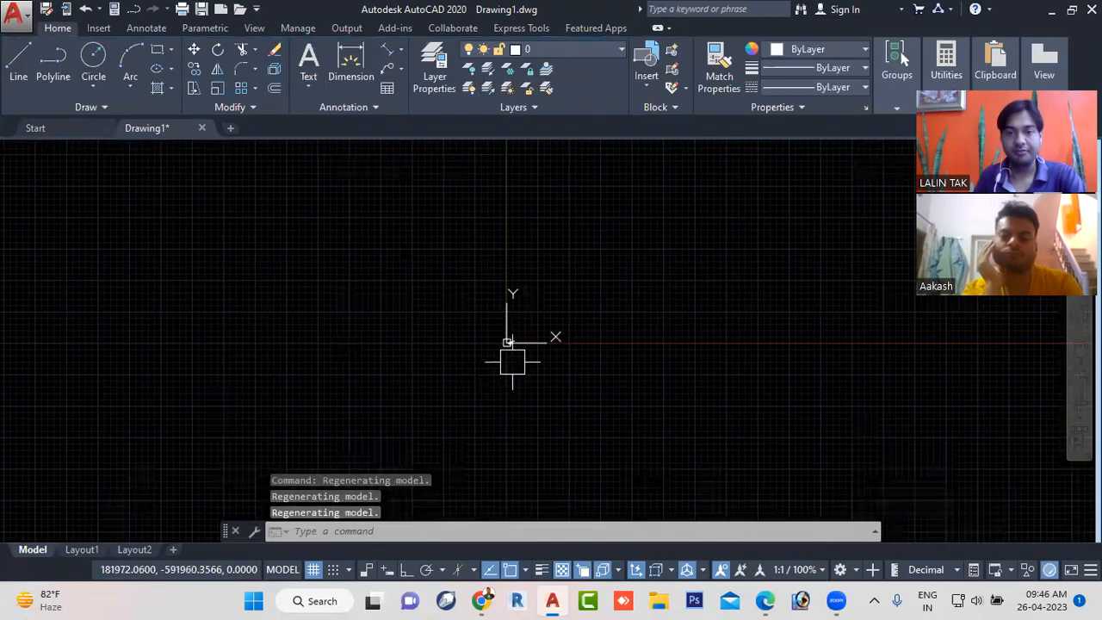
scroll(511, 344, "up", 5)
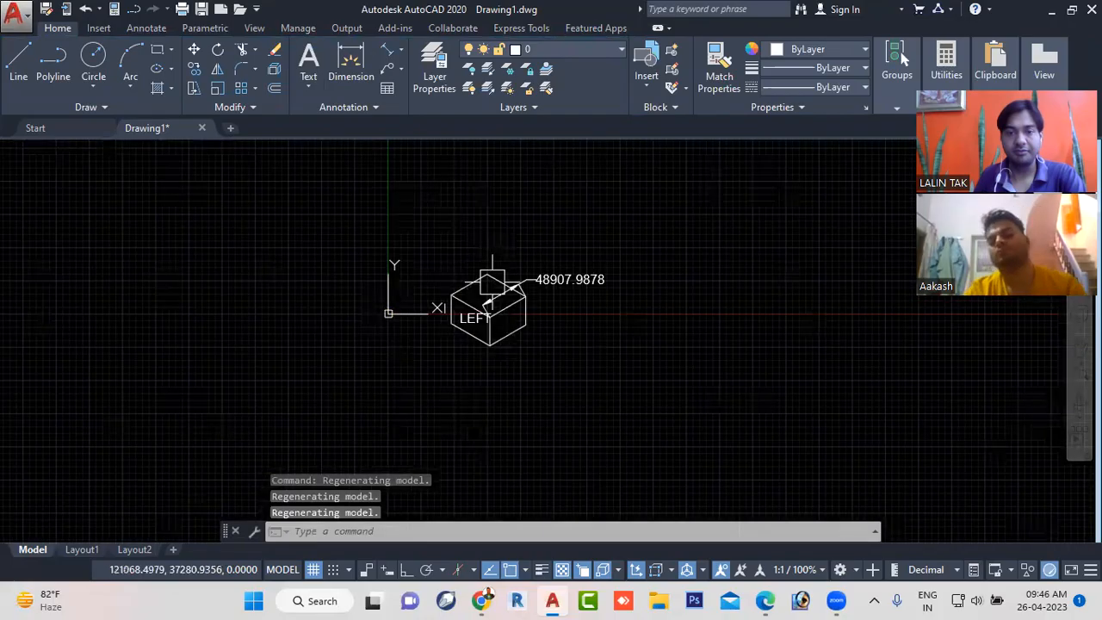
scroll(492, 283, "up", 5)
left_click(396, 305)
type("sc")
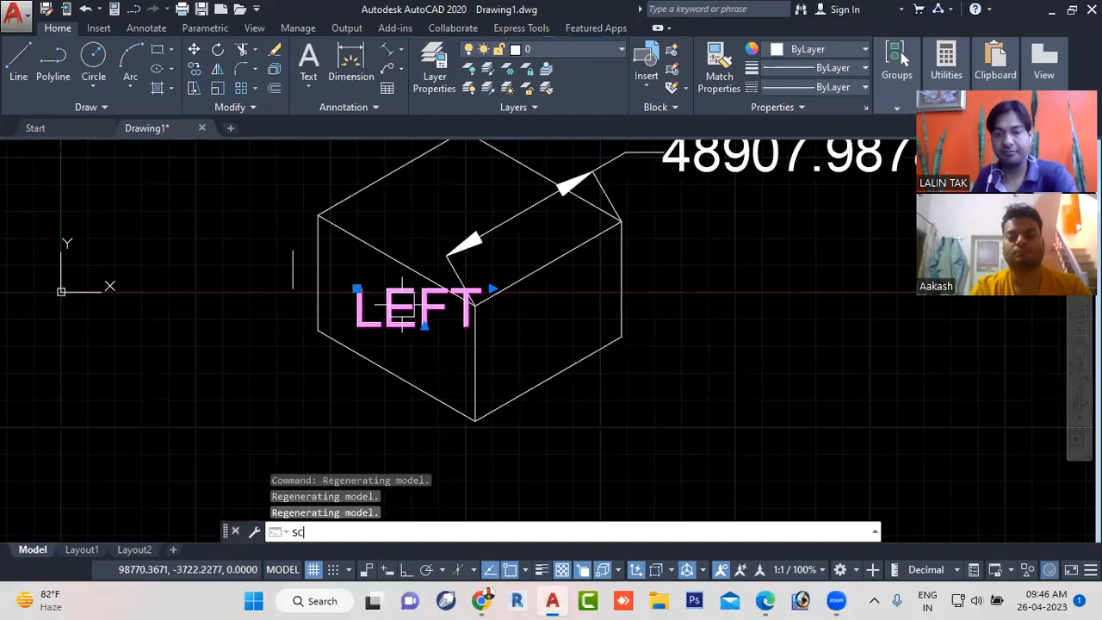
key("Return")
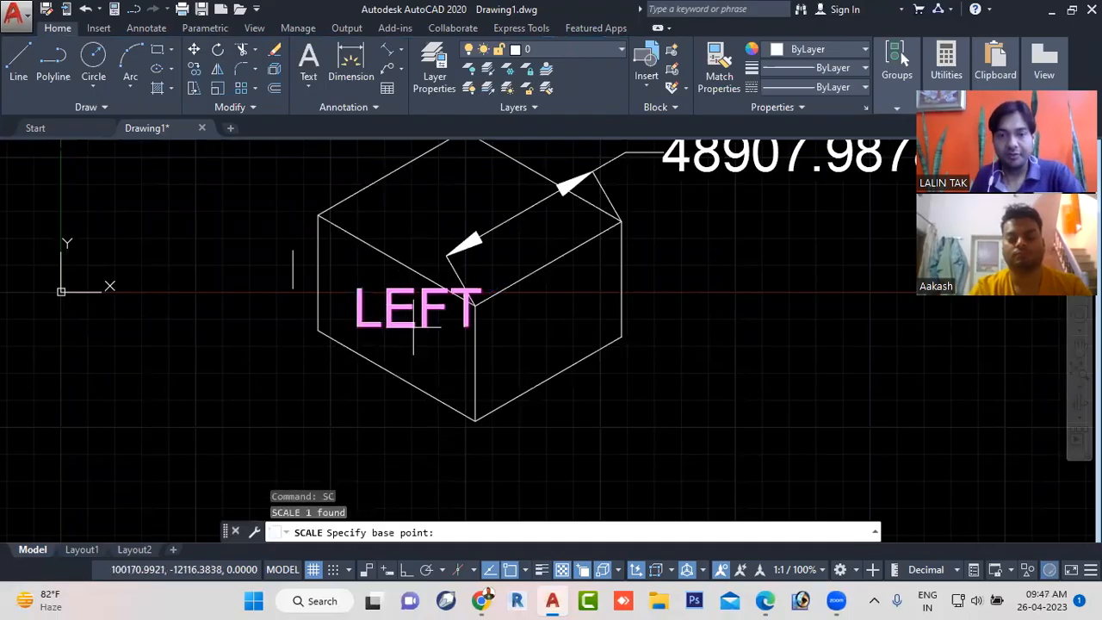
left_click(440, 295)
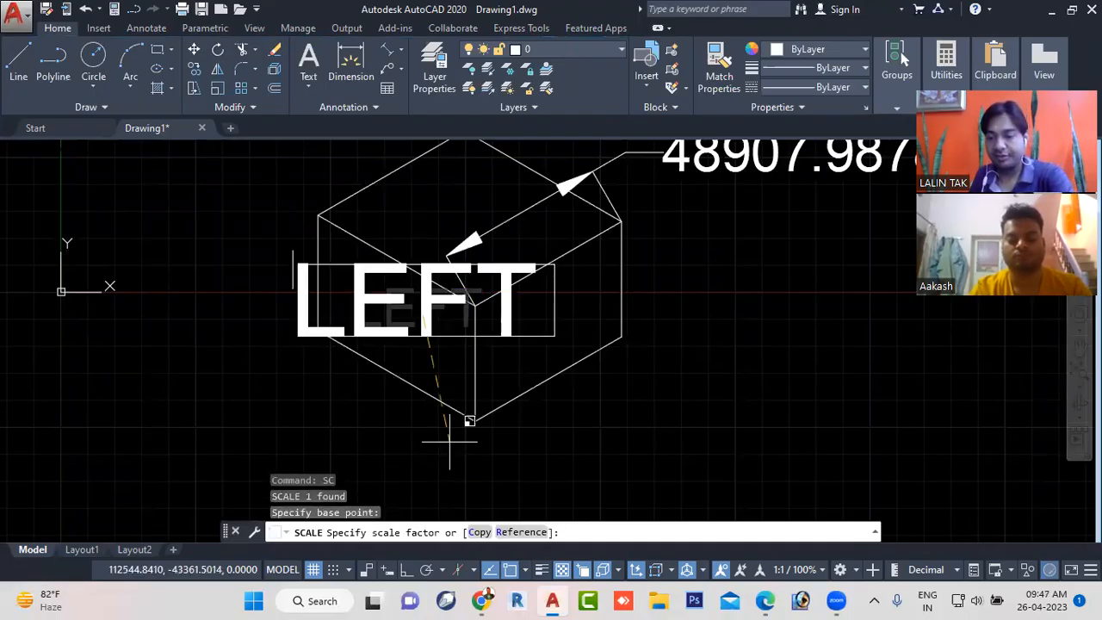
type("0.5")
key("Return")
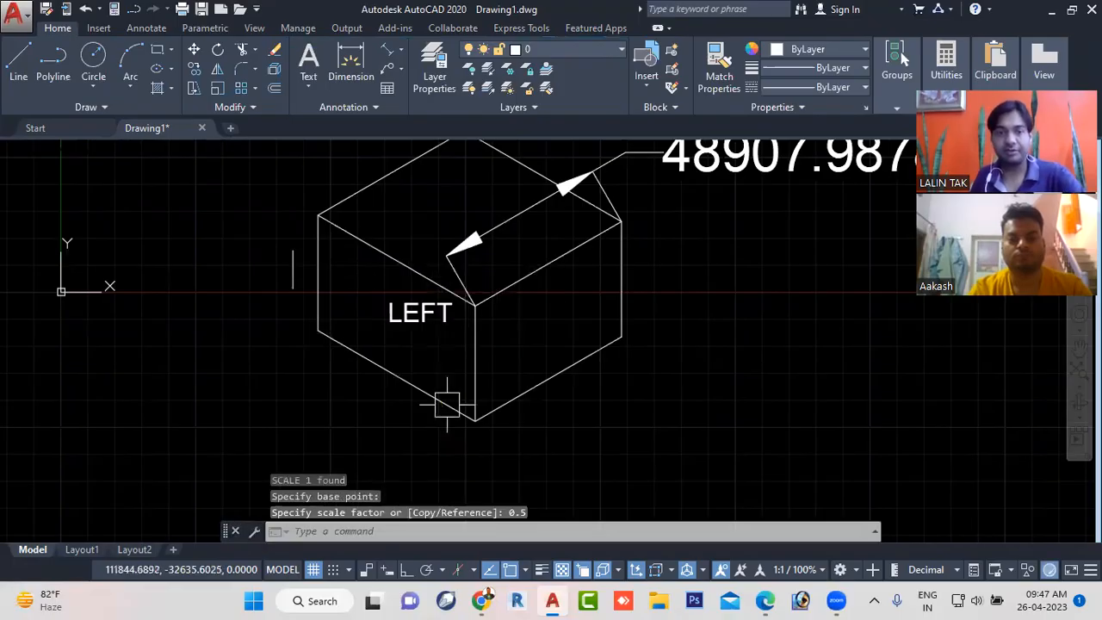
- Delete the aligned dimension on the top face and move the LEFT text closer to the middle of the left face
left_click(536, 202)
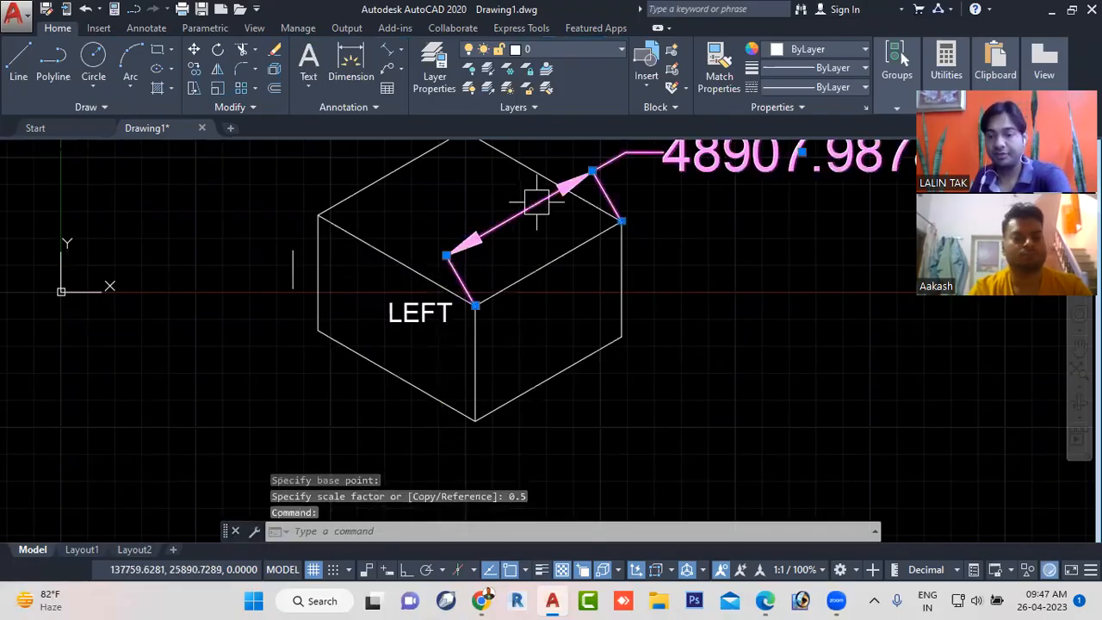
key("Delete")
left_click(419, 312)
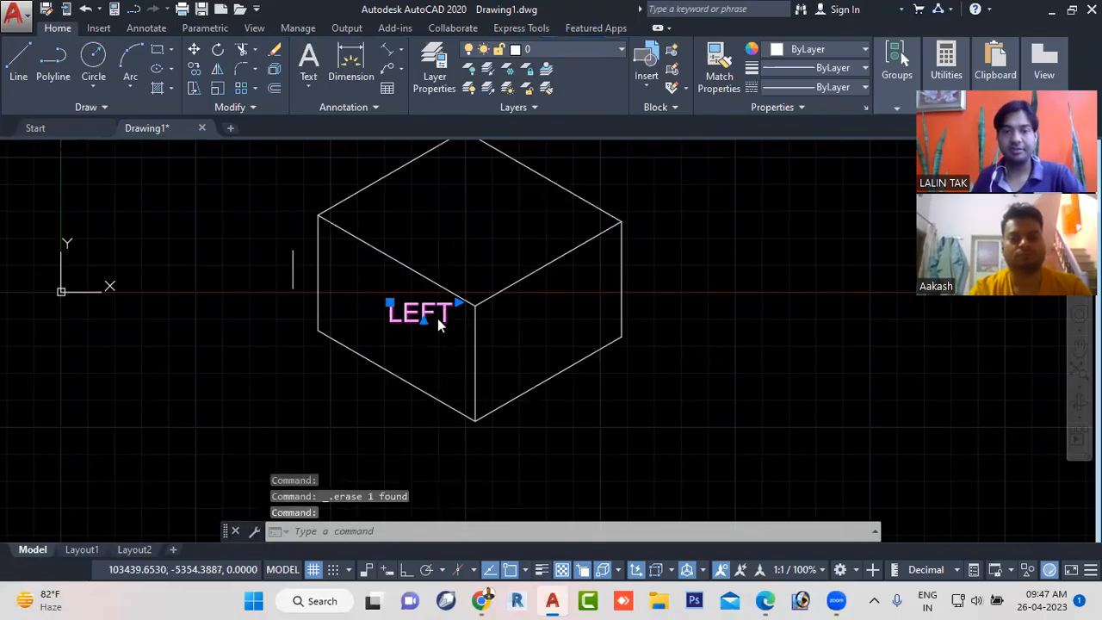
right_click(440, 325)
left_click(460, 299)
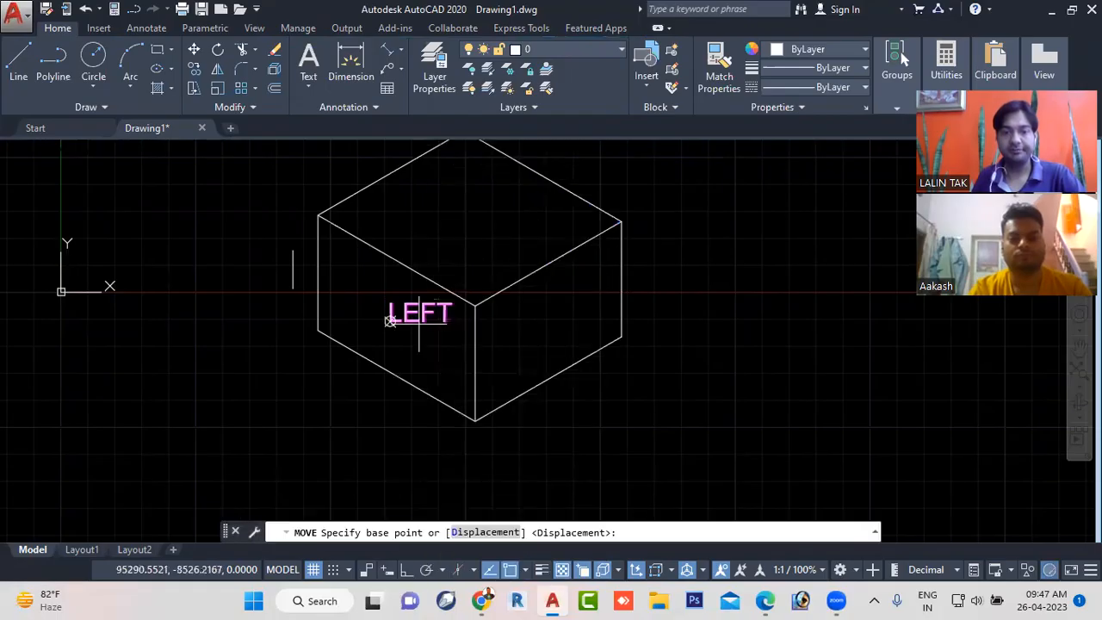
left_click(439, 293)
left_click(382, 319)
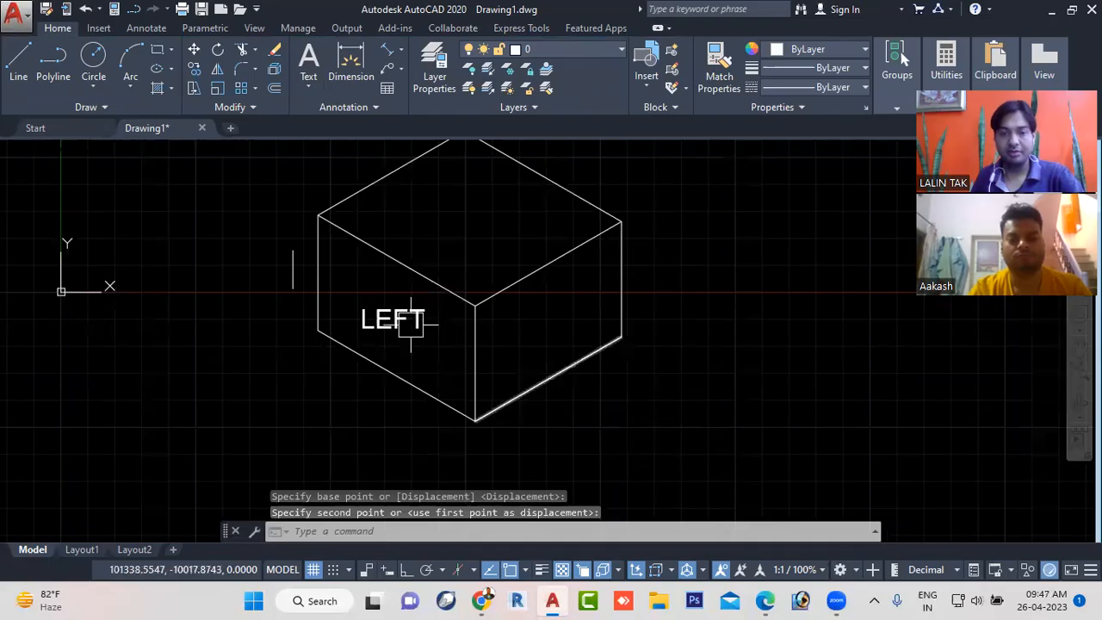
- Copy the LEFT text from the left face onto the cube's top face and right face
left_click(406, 326)
right_click(406, 318)
left_click(467, 318)
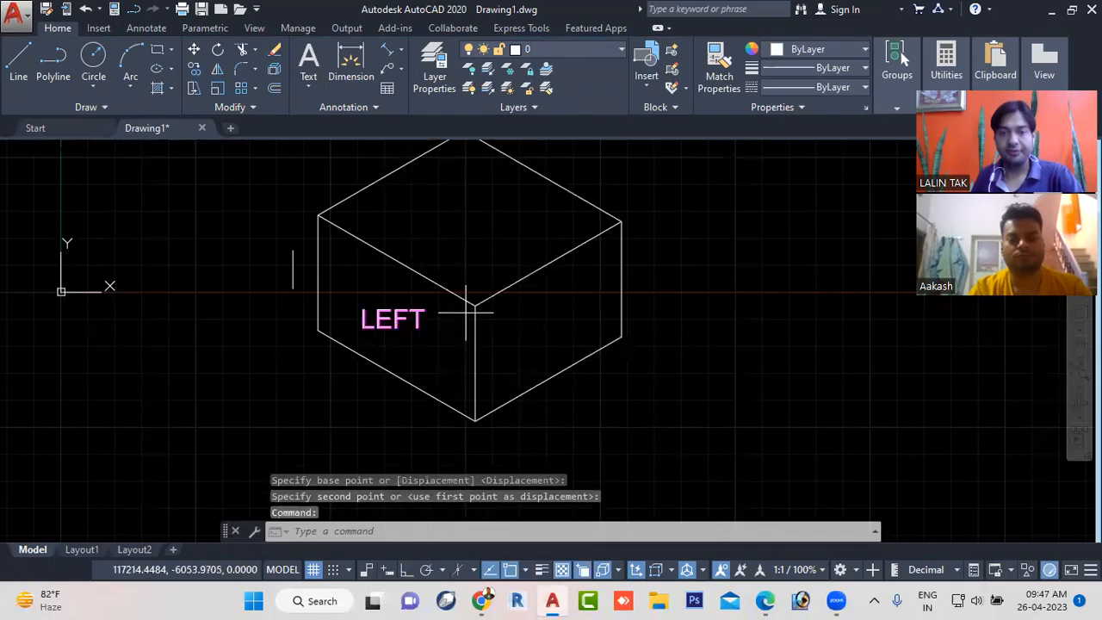
left_click(362, 327)
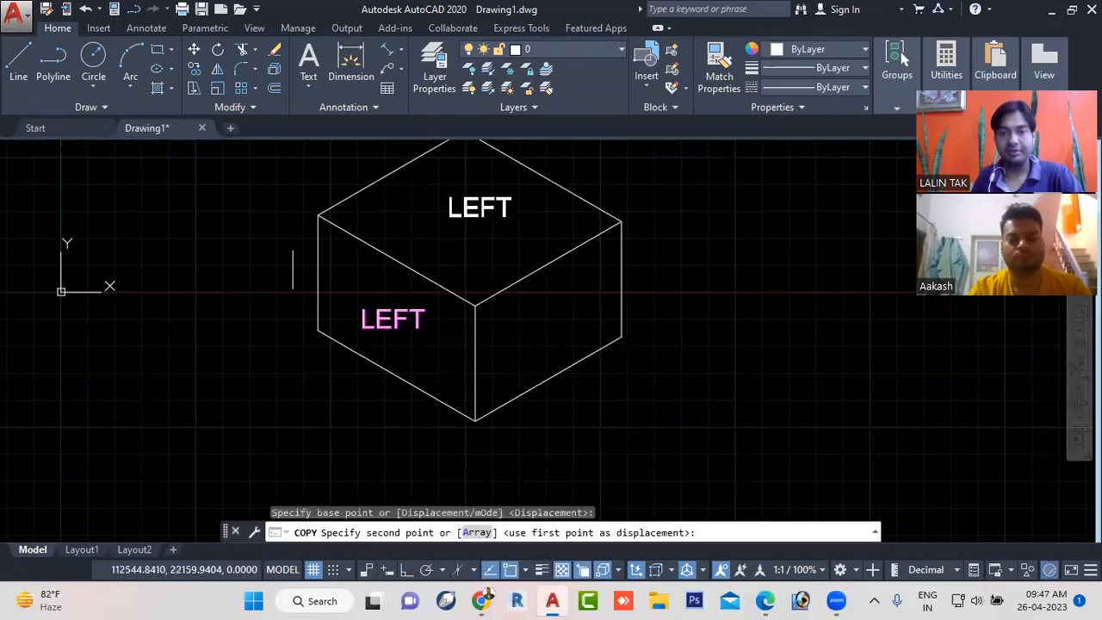
left_click(448, 213)
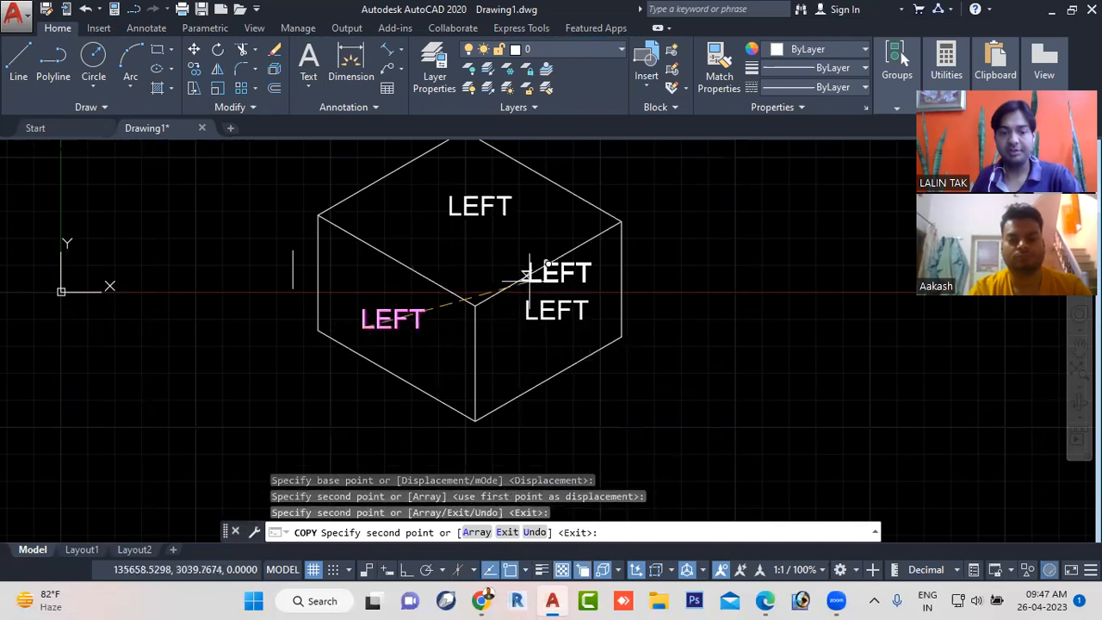
key("Escape")
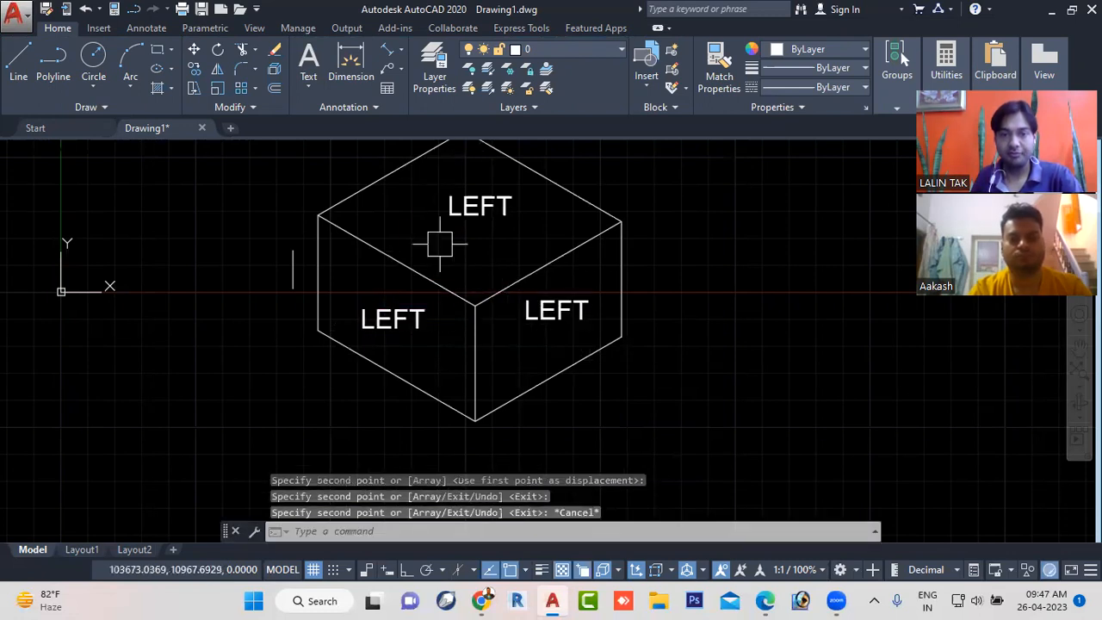
- Change the copied text on the cube's top face to TOP
left_click(493, 204)
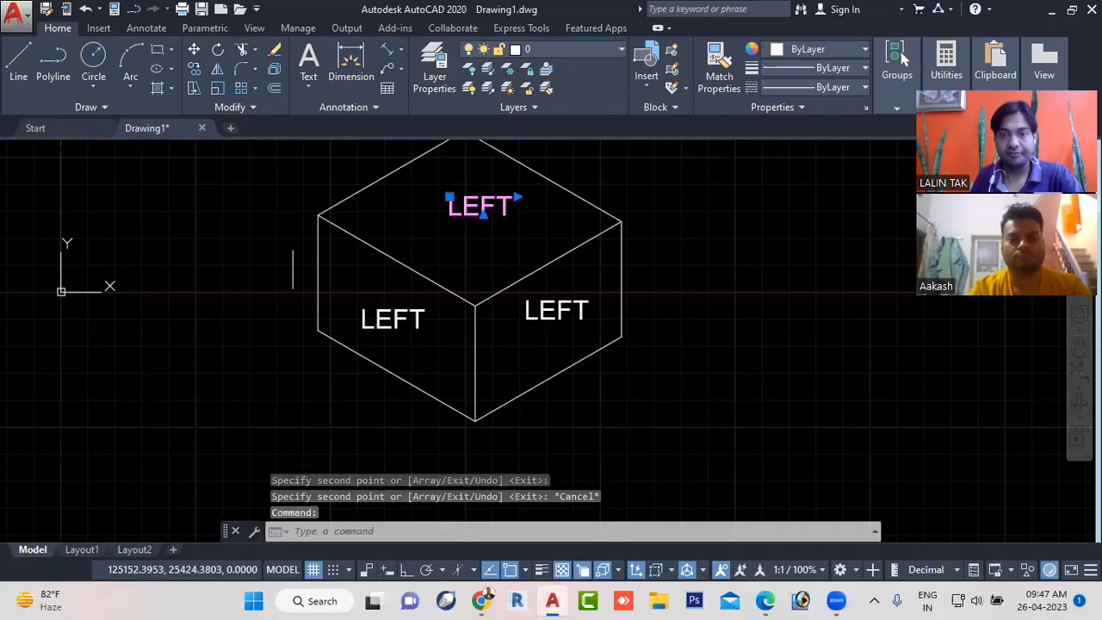
double_click(509, 208)
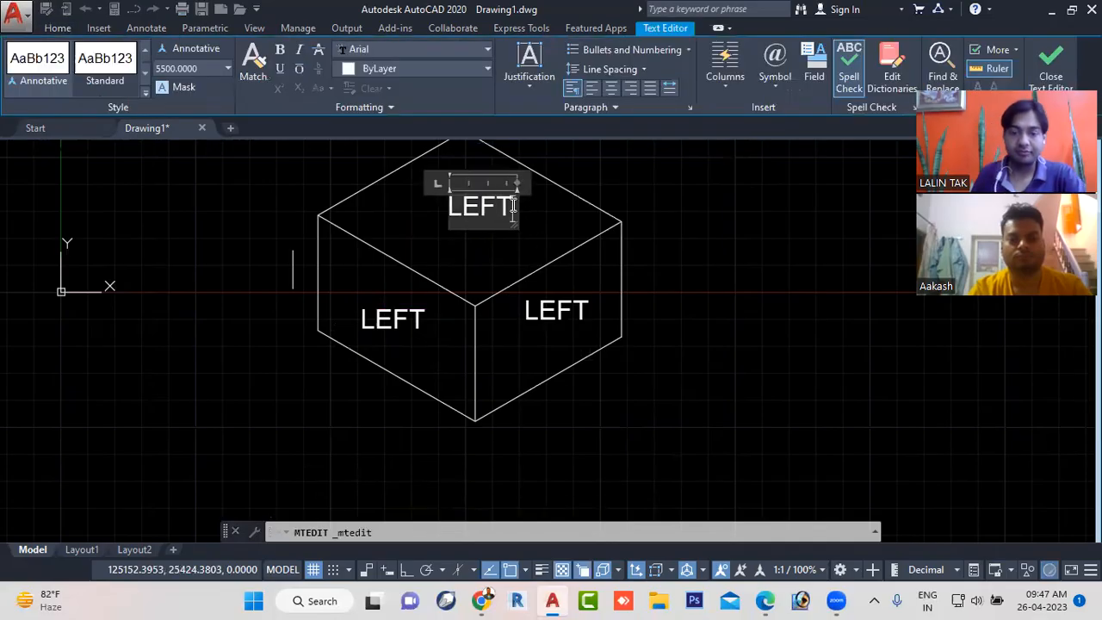
key("BackSpace")
type("TOP")
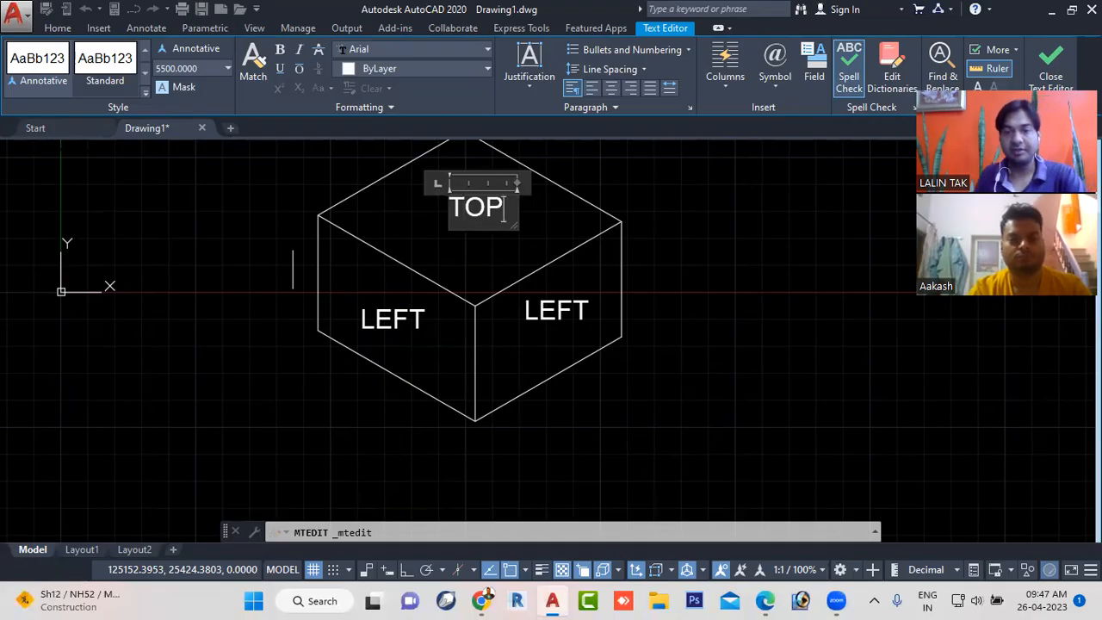
left_click(494, 254)
- Change the copied text on the cube's right face to RIGHT
left_click(563, 294)
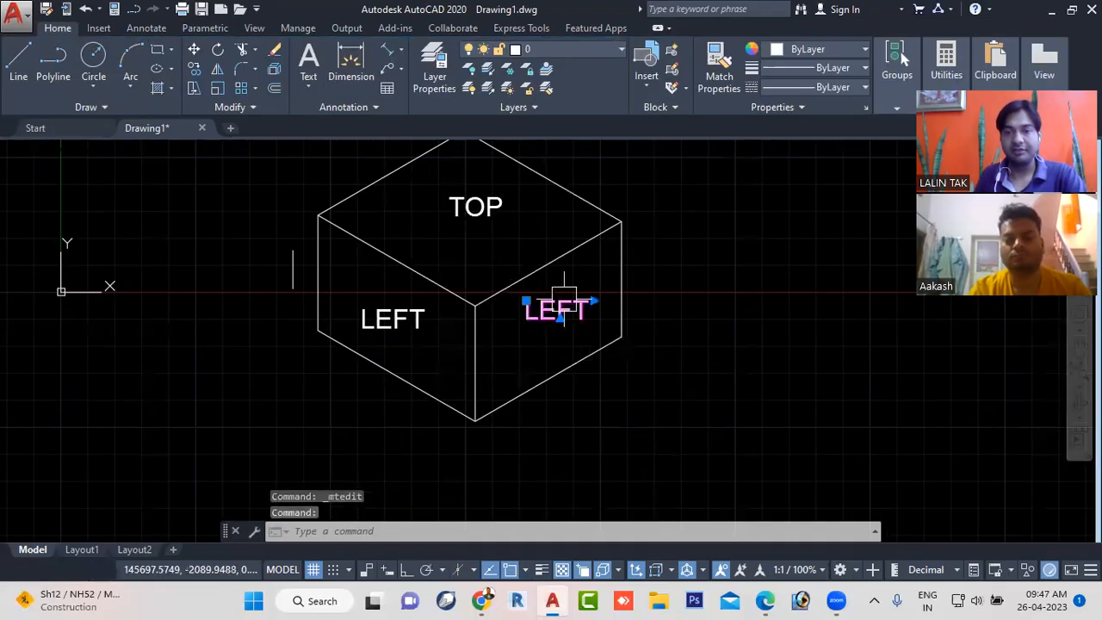
double_click(566, 325)
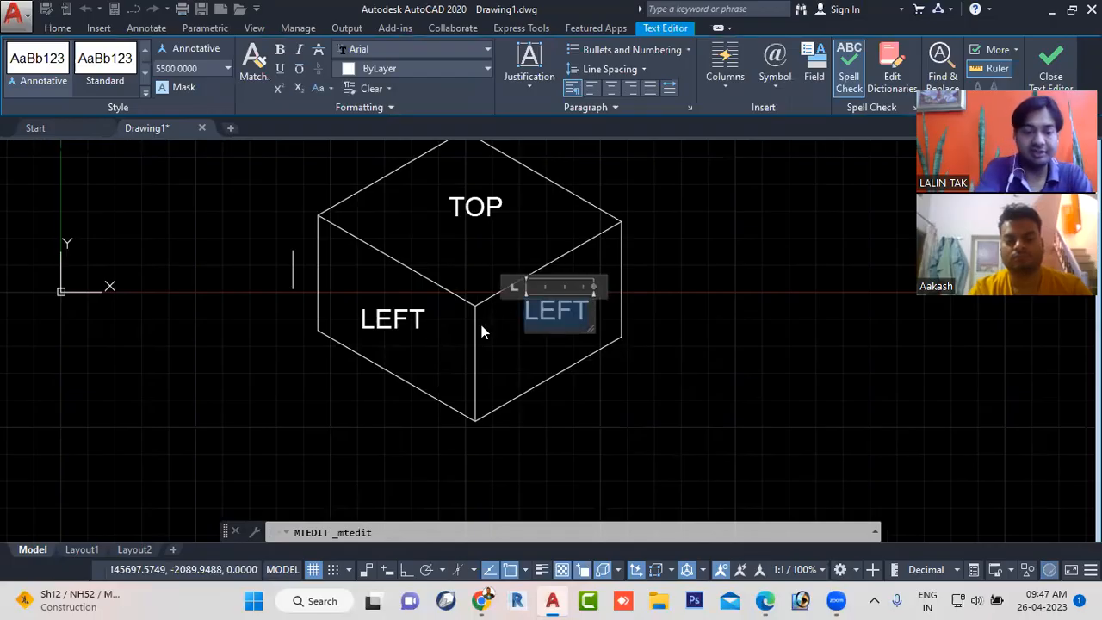
type("RIGHT")
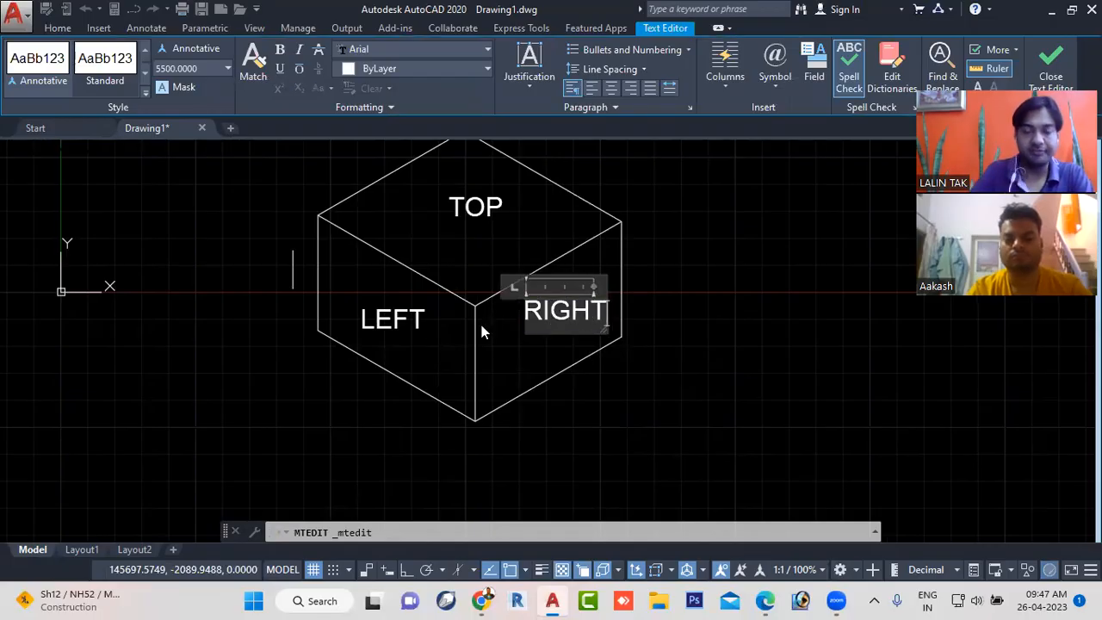
left_click(672, 390)
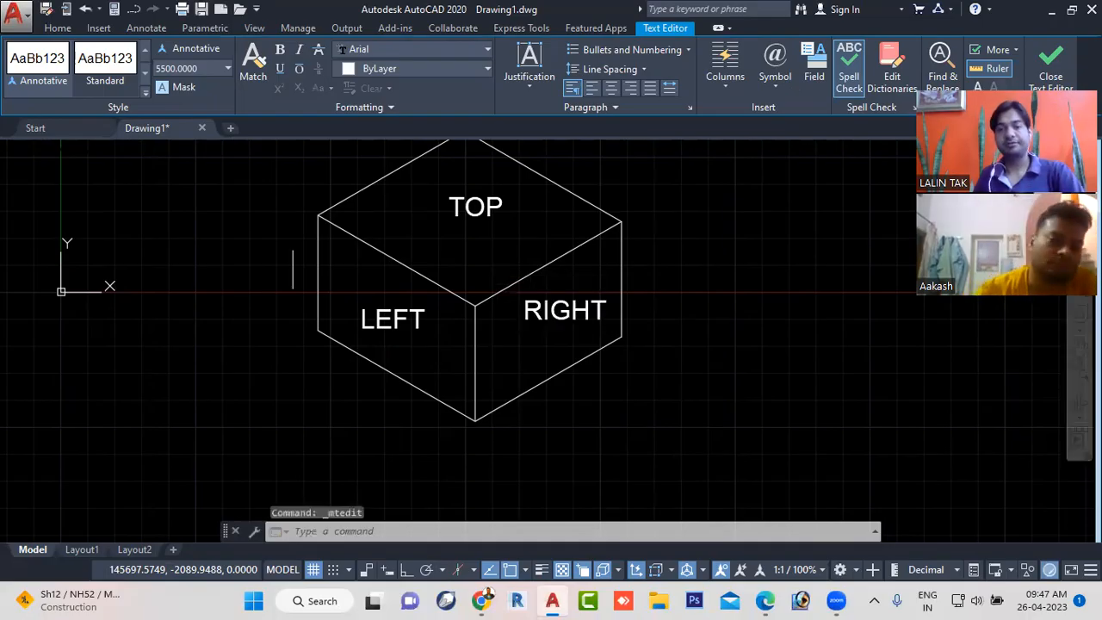
- Delete the short stray vertical line beside the cube's left face
middle_click_drag(445, 253, 480, 327)
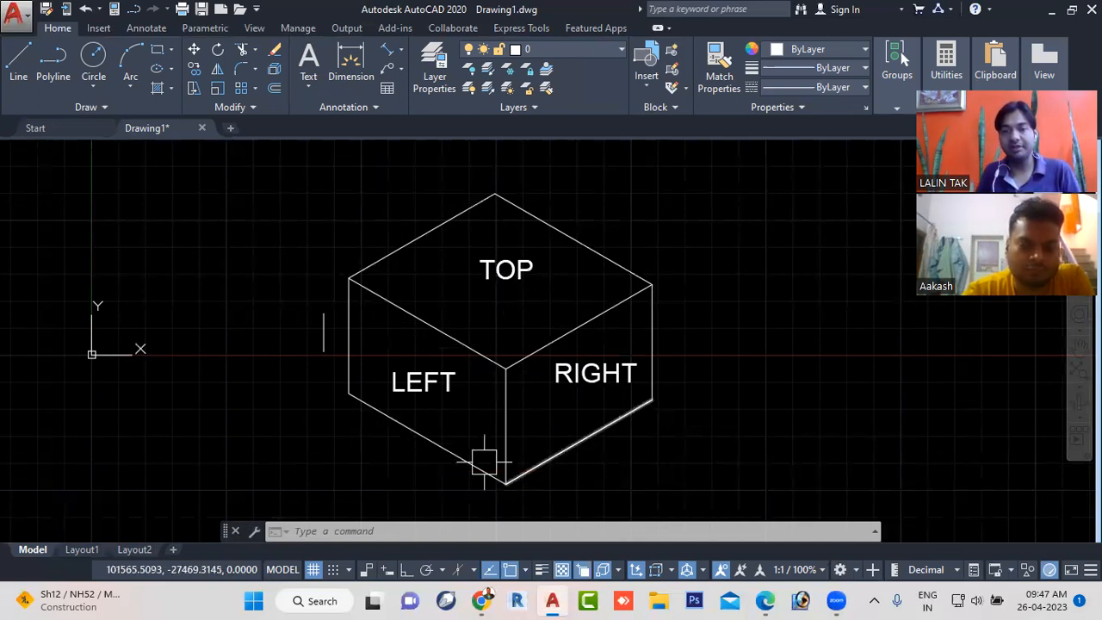
left_click(333, 331)
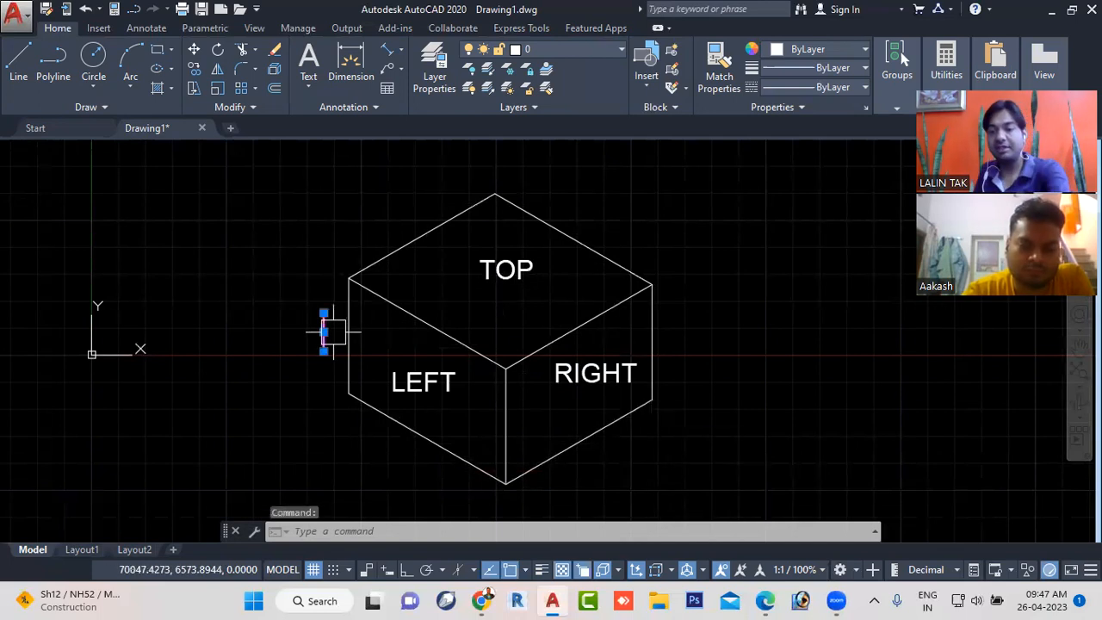
key("Delete")
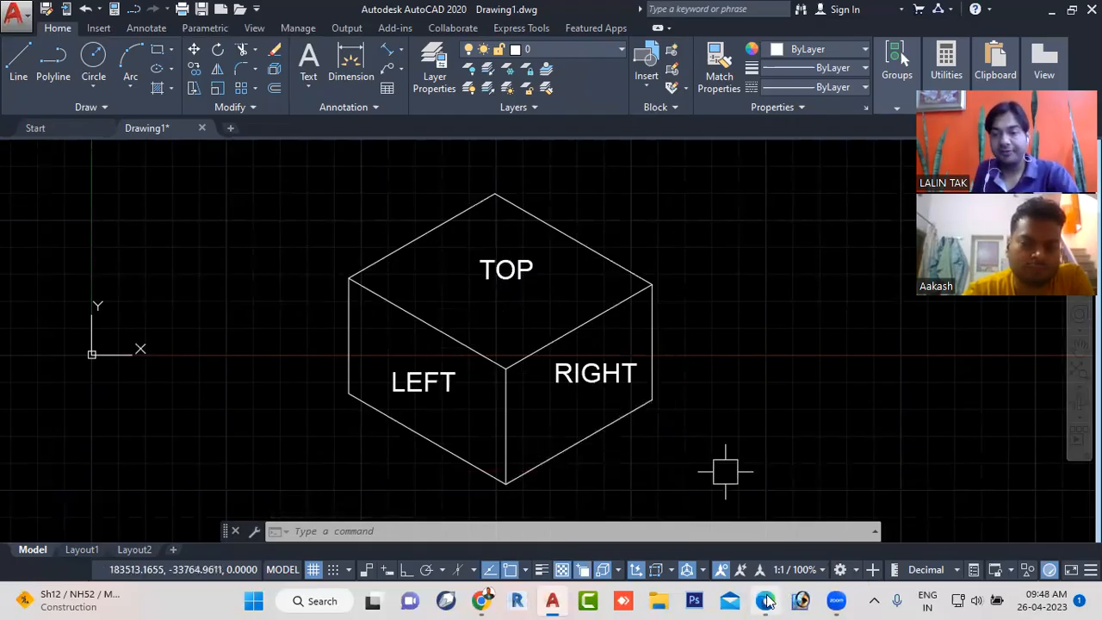
- Switch to the civil new workbook PDF in Edge and look through it for the status bar toggle function keys F1 to F12
mouse_move(765, 597)
left_click(749, 508)
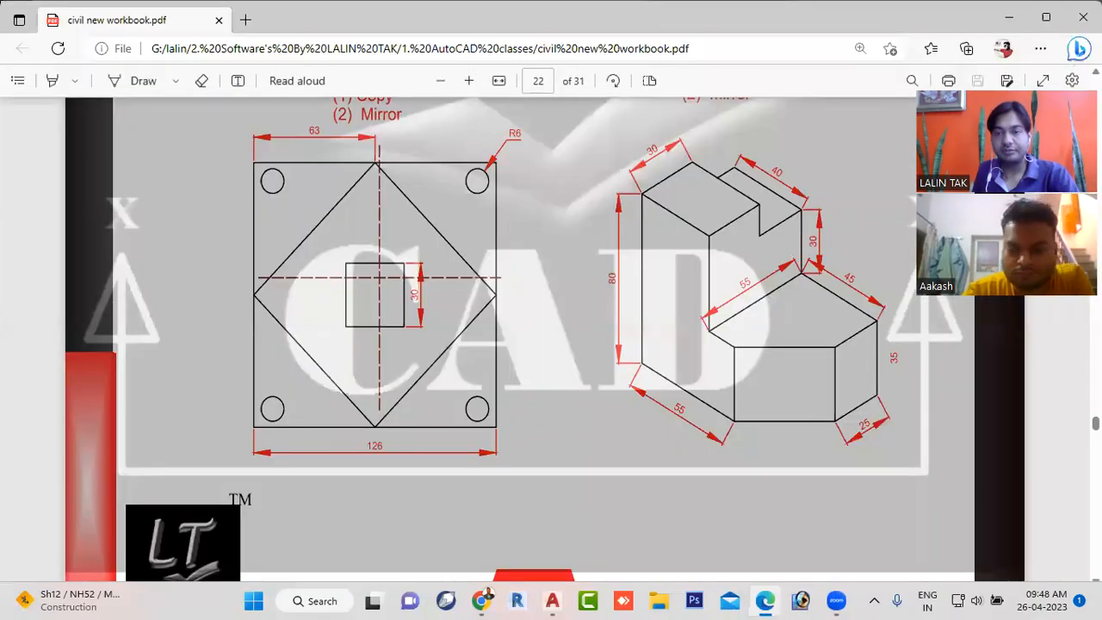
scroll(629, 301, "up", 10)
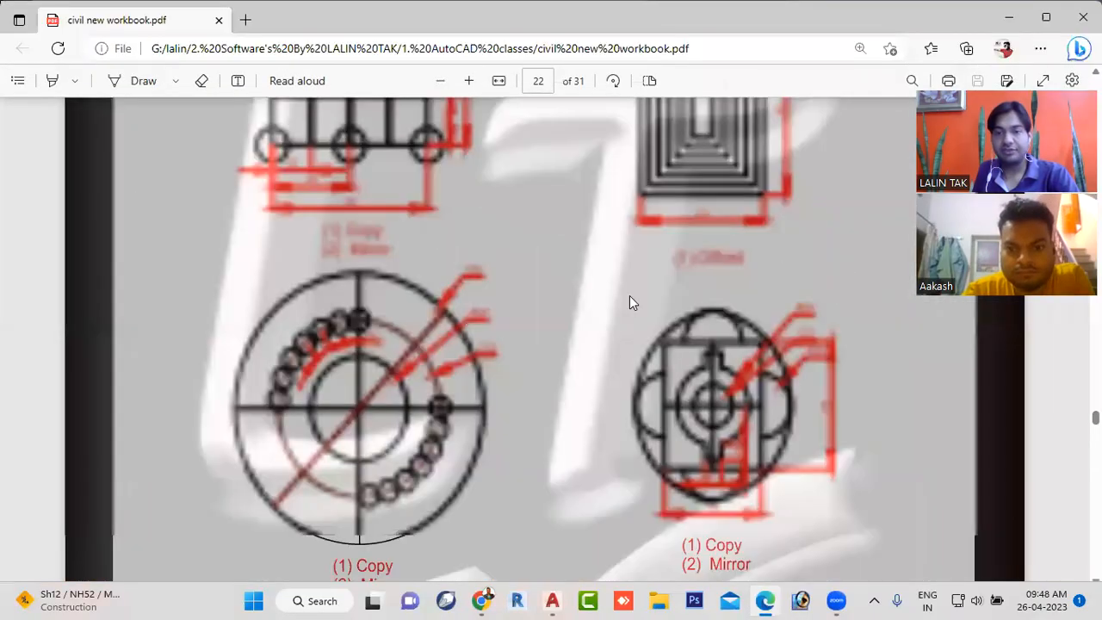
scroll(637, 303, "up", 15)
scroll(637, 303, "down", 5)
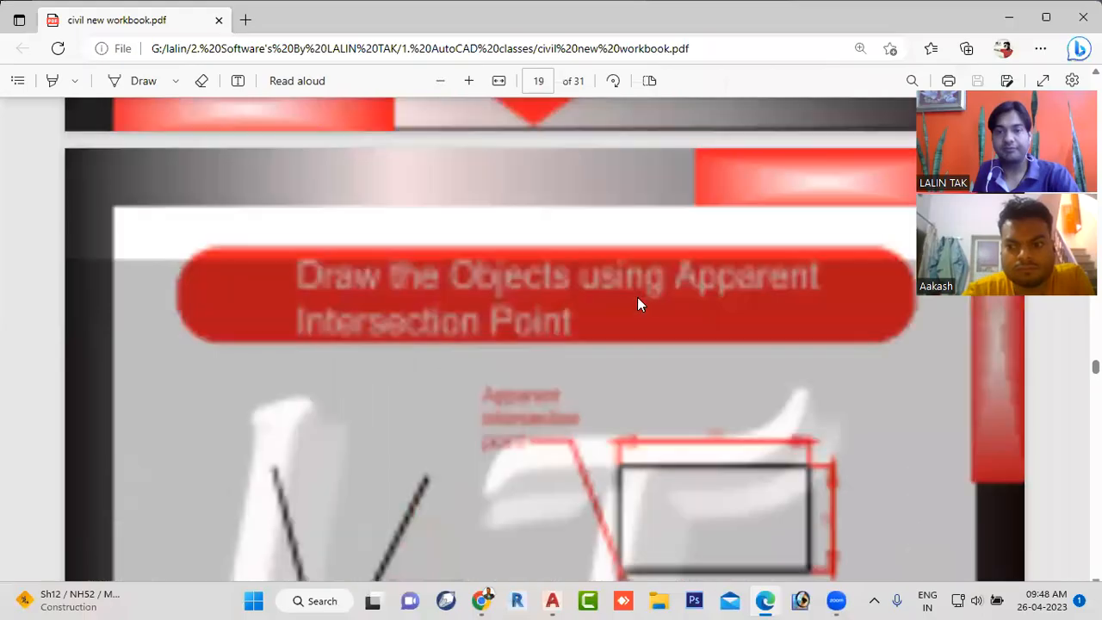
scroll(640, 303, "up", 5)
scroll(646, 297, "up", 5)
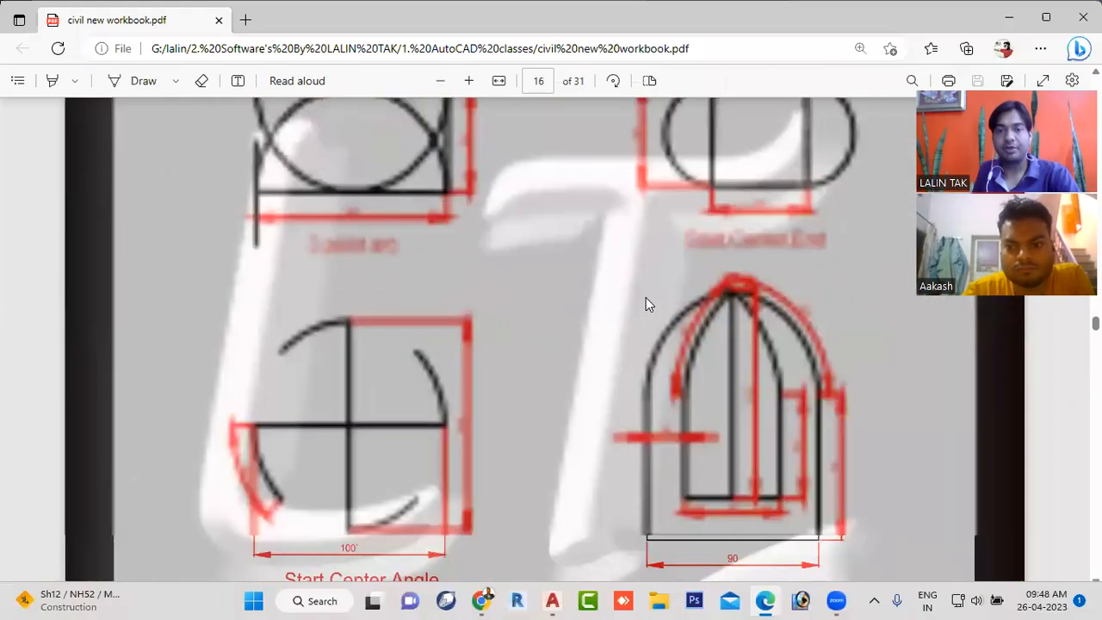
scroll(646, 295, "up", 5)
middle_click(644, 295)
scroll(644, 296, "up", 4)
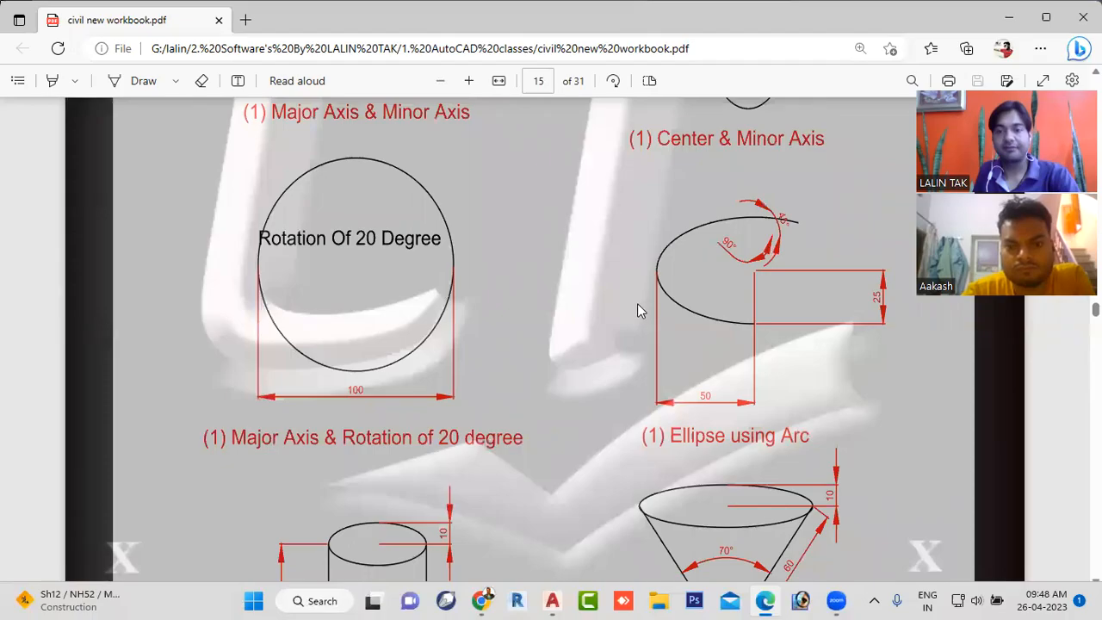
scroll(637, 303, "up", 3)
scroll(637, 309, "up", 15)
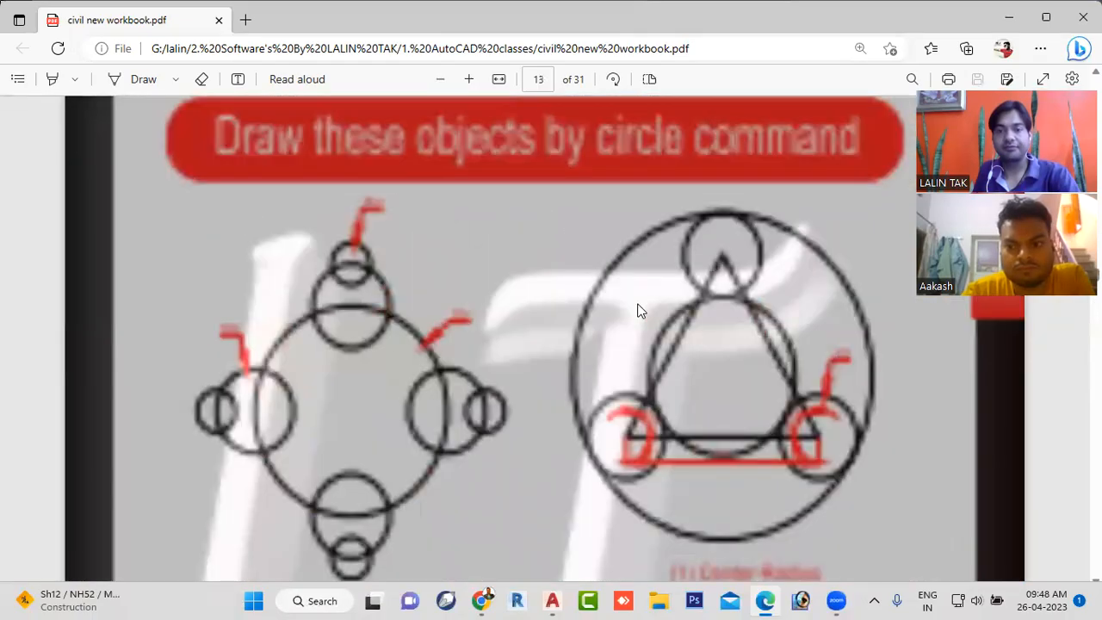
scroll(637, 309, "up", 10)
scroll(637, 310, "up", 2)
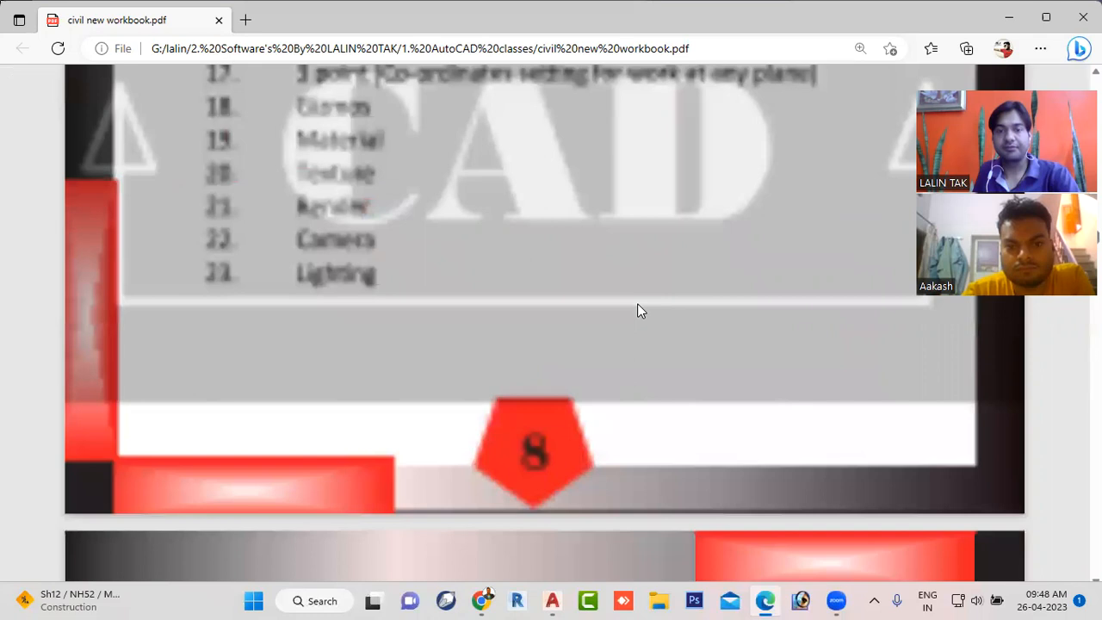
scroll(637, 310, "up", 8)
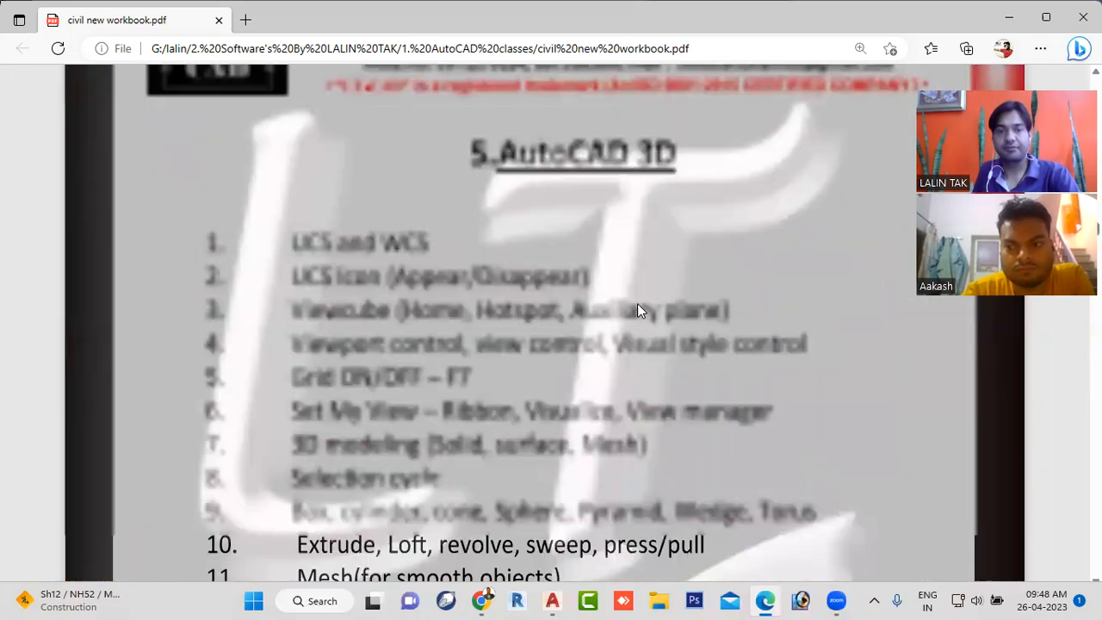
scroll(637, 310, "up", 15)
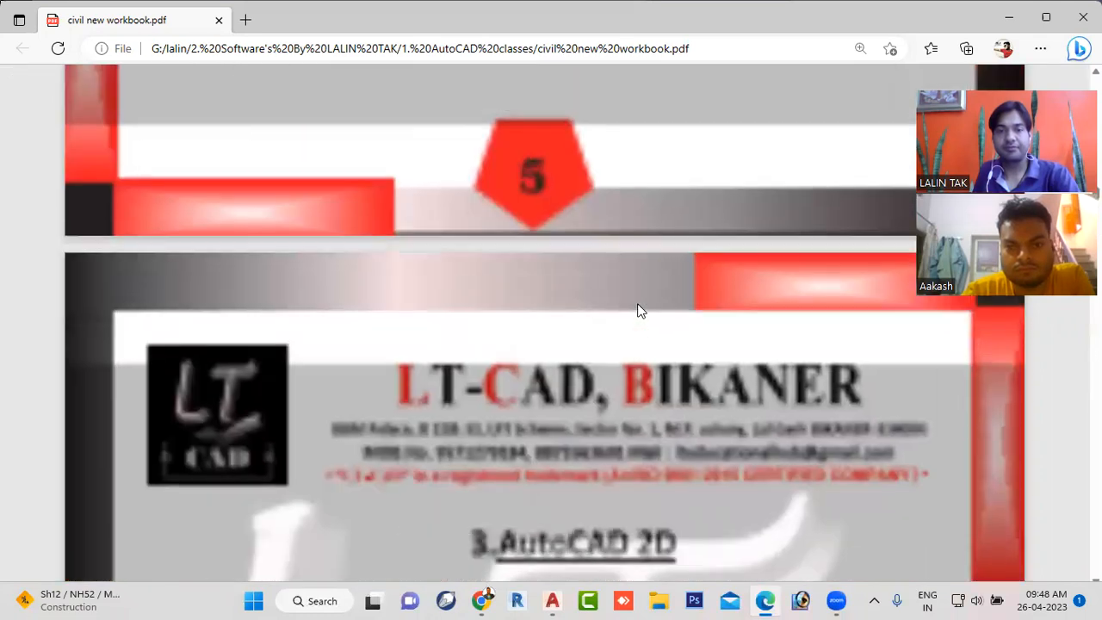
scroll(639, 310, "up", 5)
scroll(637, 311, "up", 1)
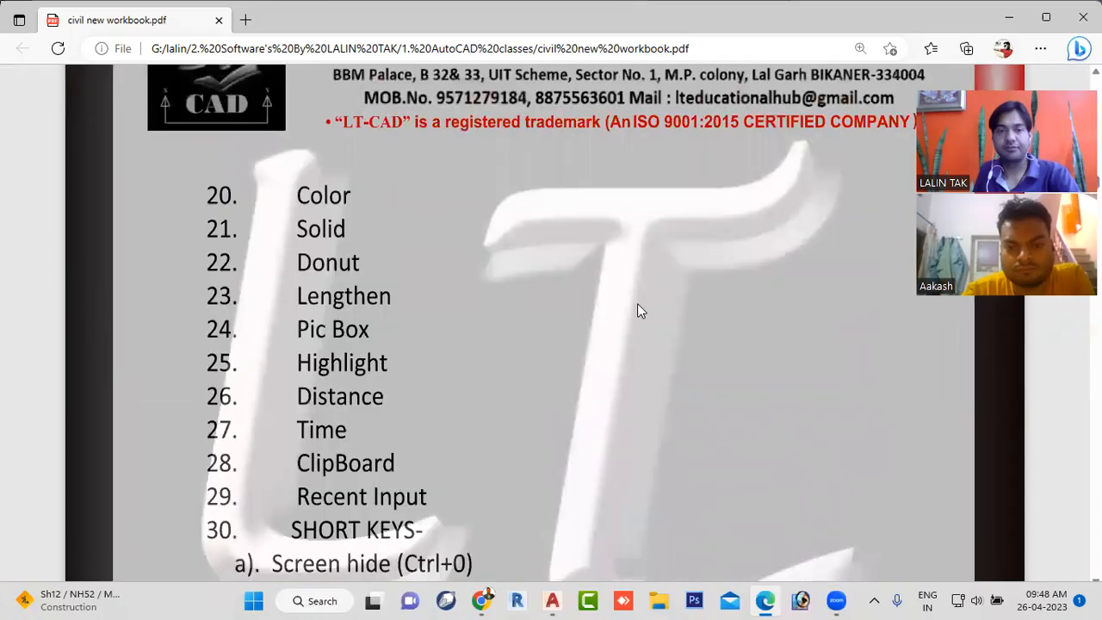
scroll(637, 311, "up", 5)
scroll(638, 311, "up", 5)
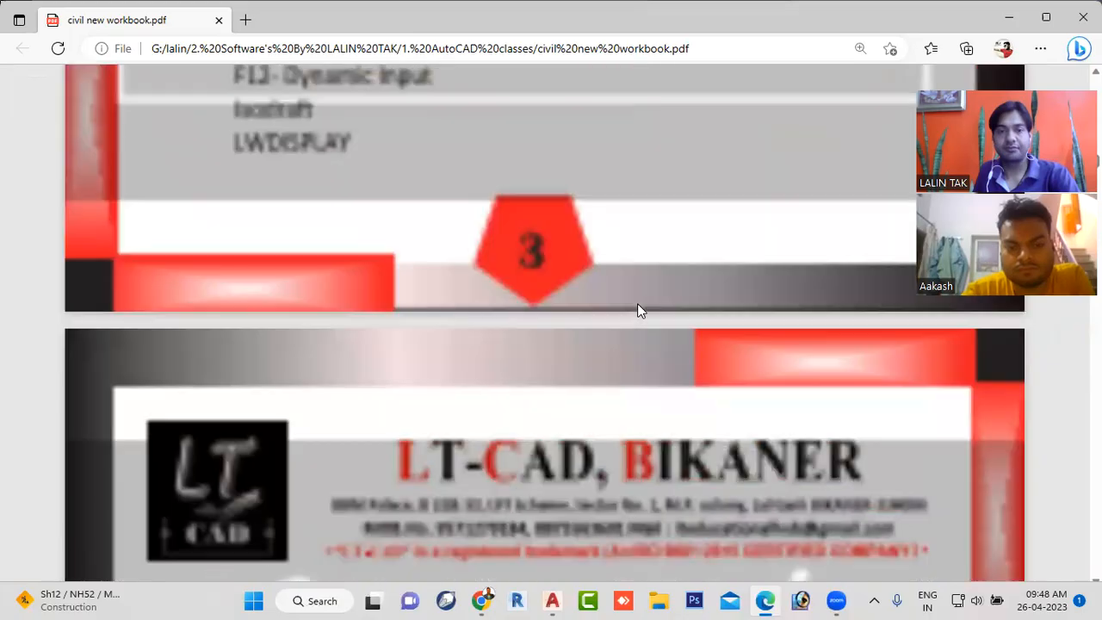
scroll(542, 330, "up", 5)
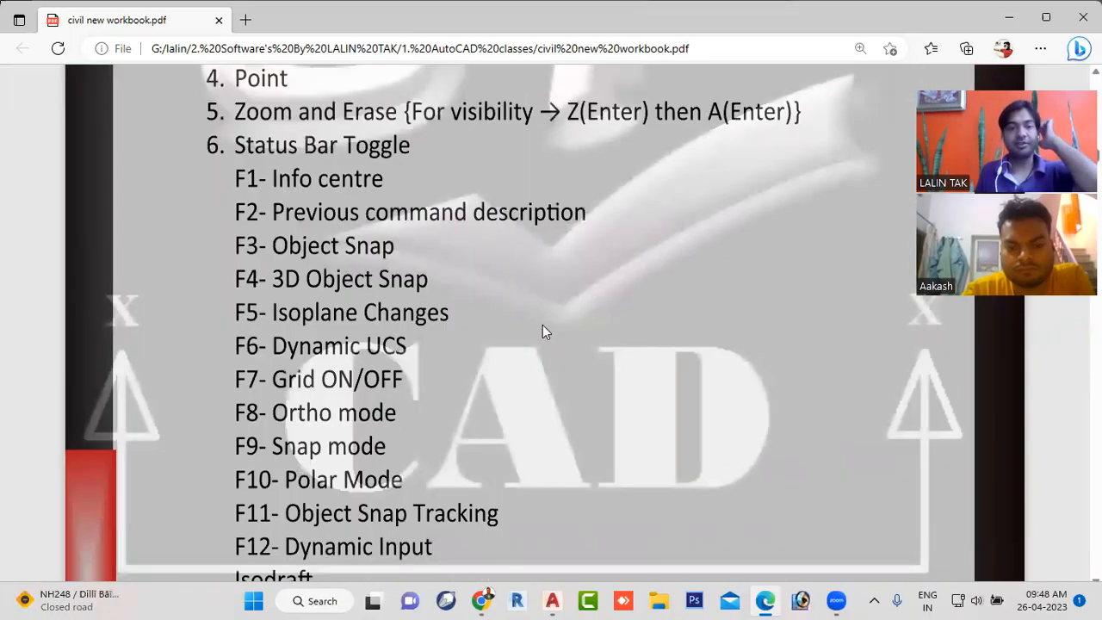
scroll(247, 252, "down", 1)
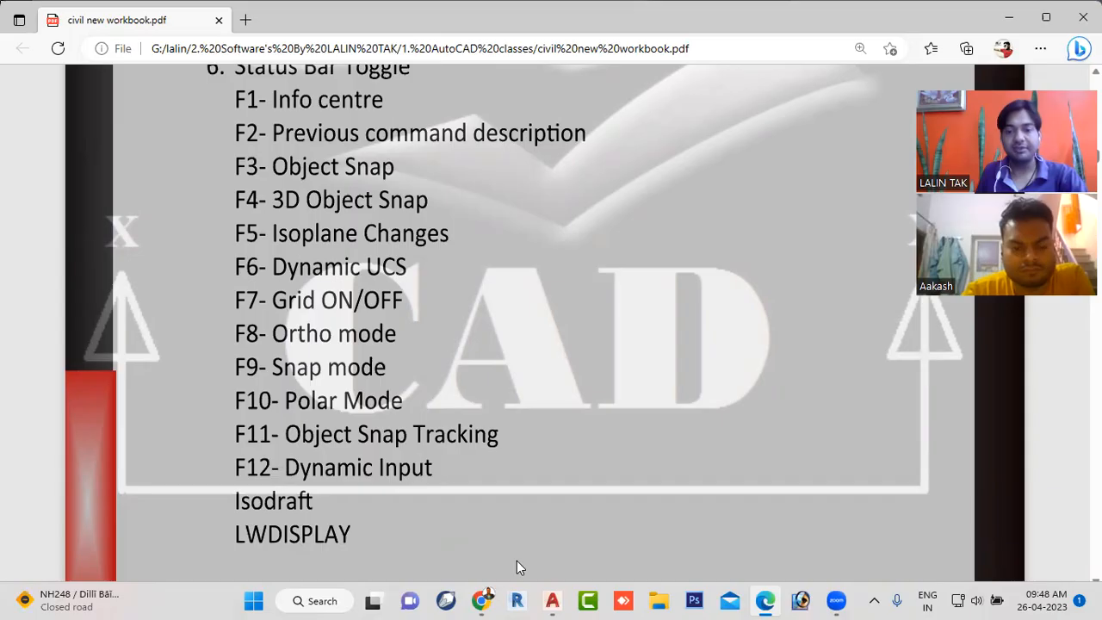
- Switch back to AutoCAD and toggle the grid display off and on again
mouse_move(557, 600)
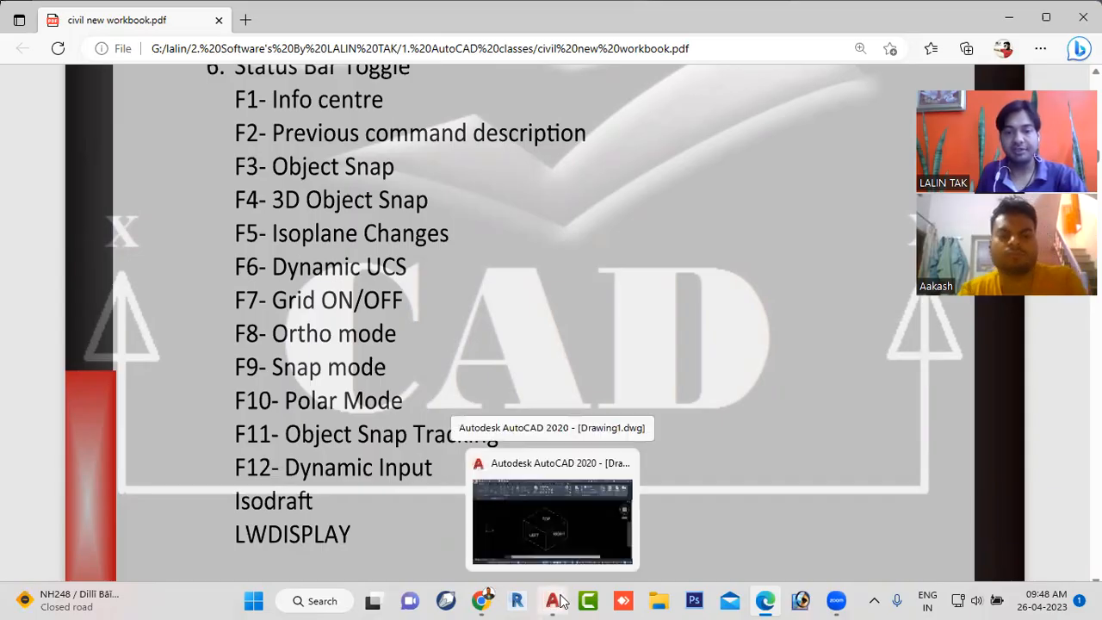
left_click(548, 499)
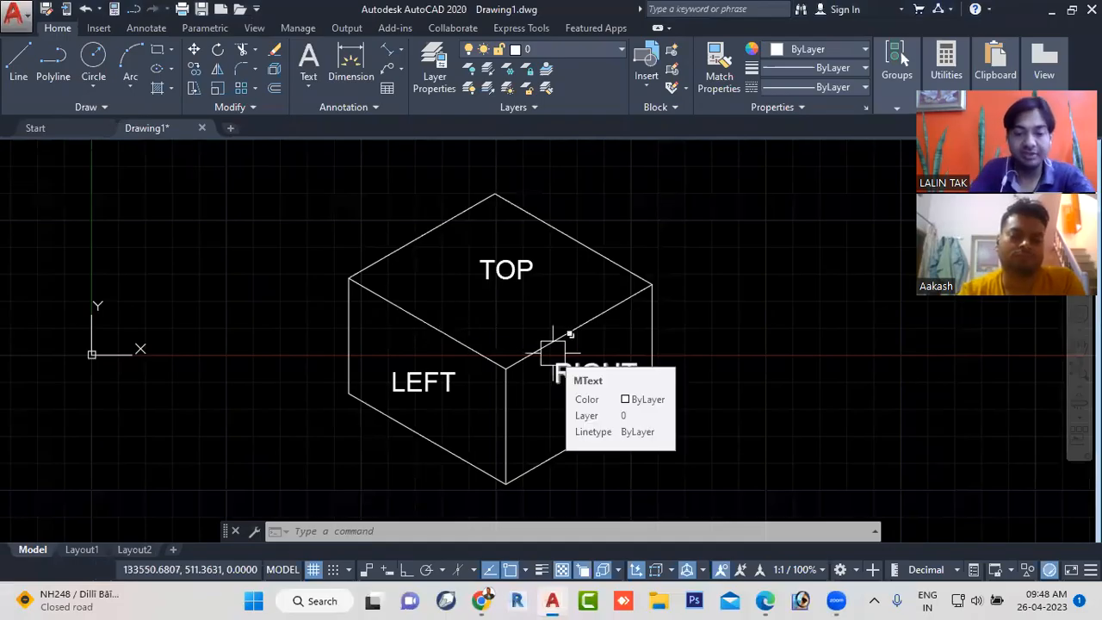
key("F7")
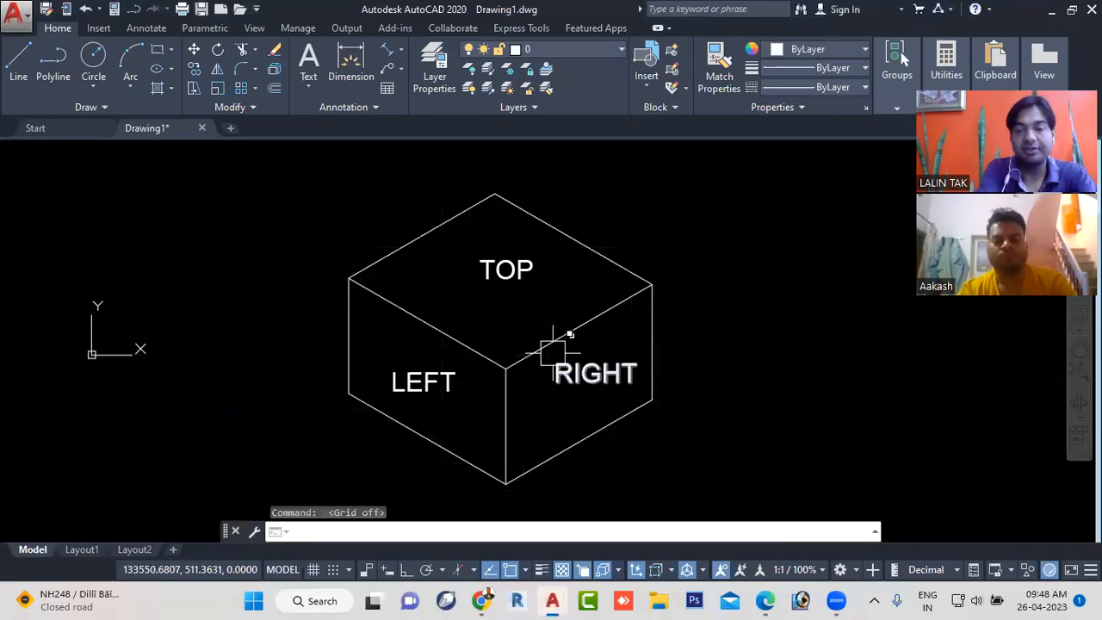
key("F7")
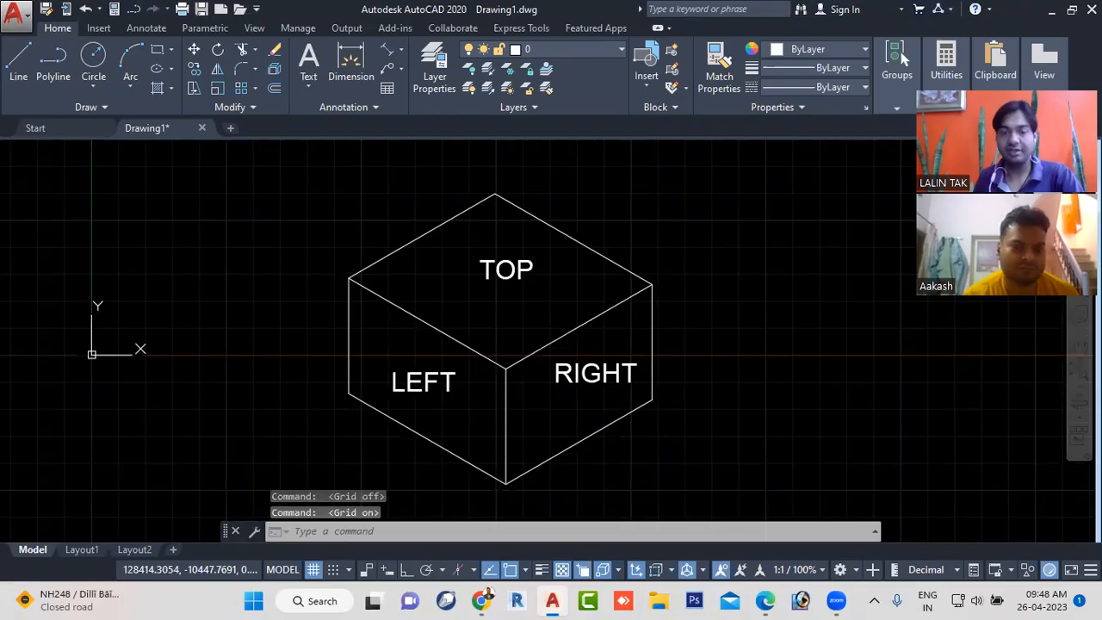
scroll(349, 248, "down", 2)
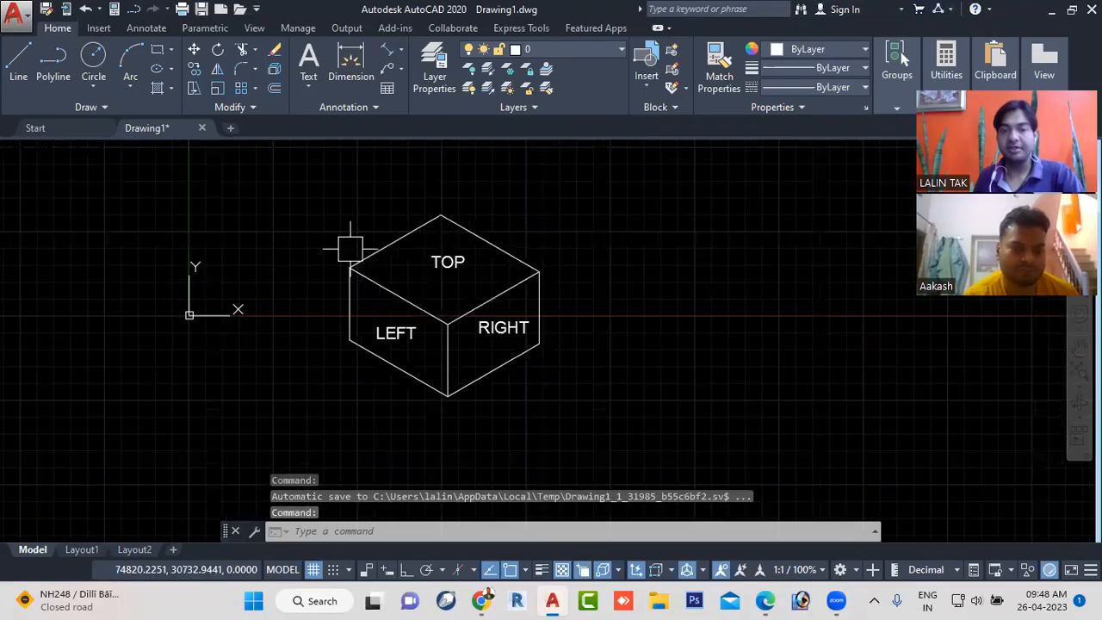
scroll(349, 249, "down", 2)
scroll(391, 300, "up", 4)
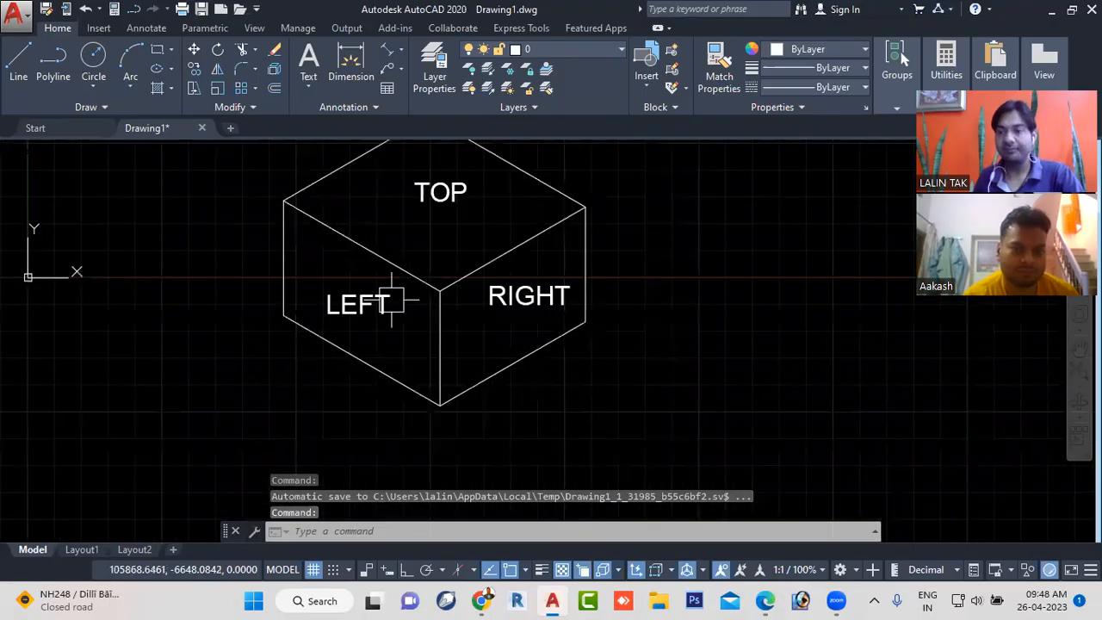
scroll(392, 300, "up", 3)
middle_click_drag(411, 302, 473, 361)
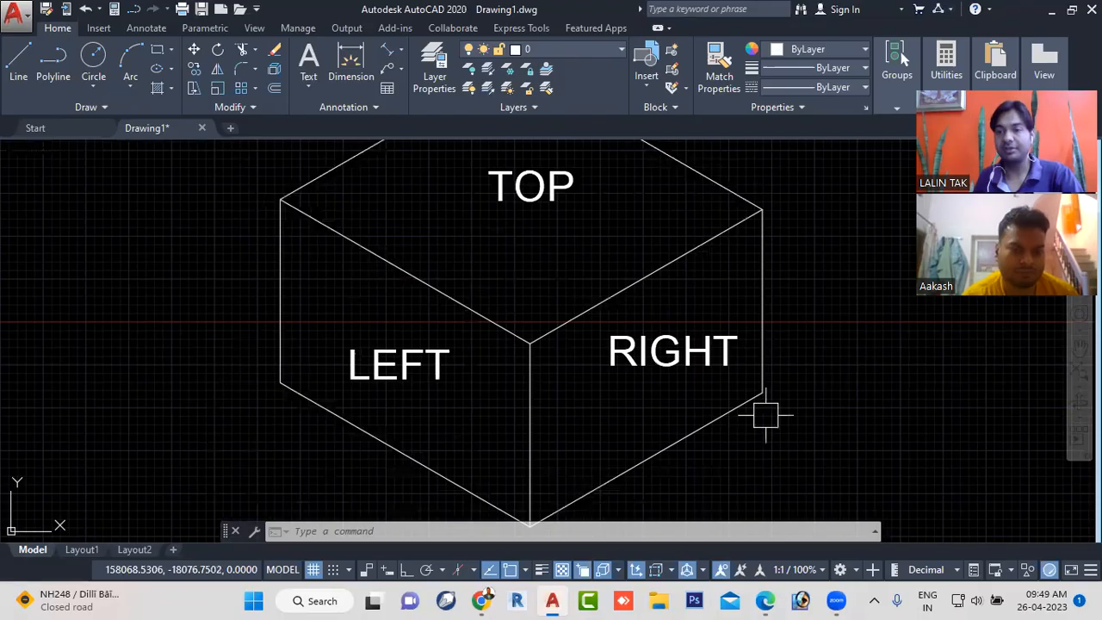
scroll(774, 379, "down", 4)
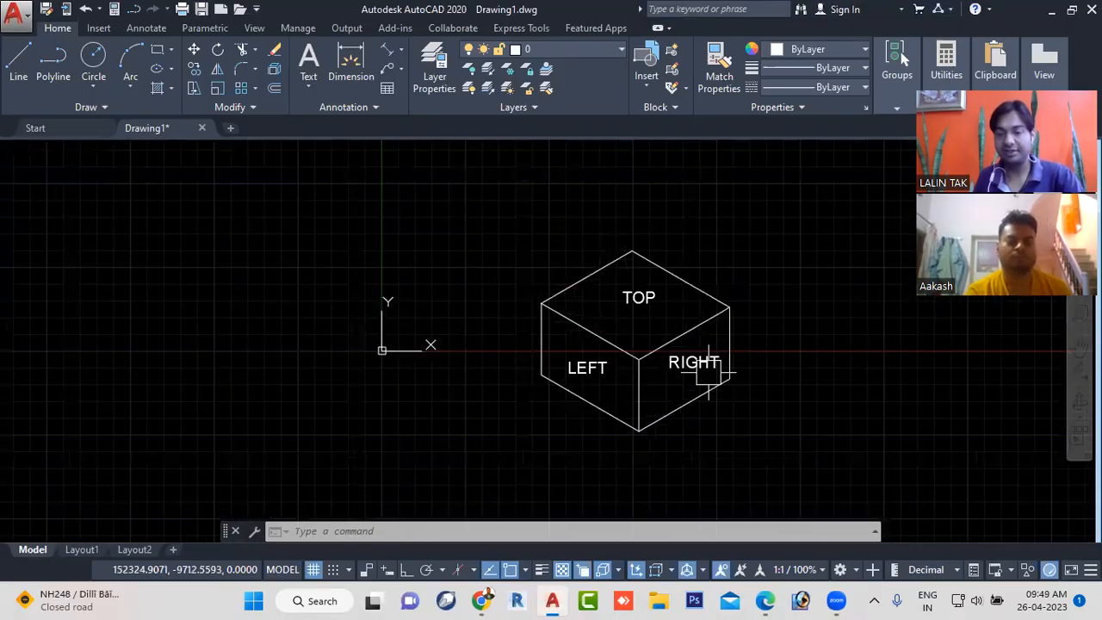
- Turn the grid display off and back on behind the labelled cube
middle_click_drag(683, 402, 589, 392)
scroll(543, 361, "up", 2)
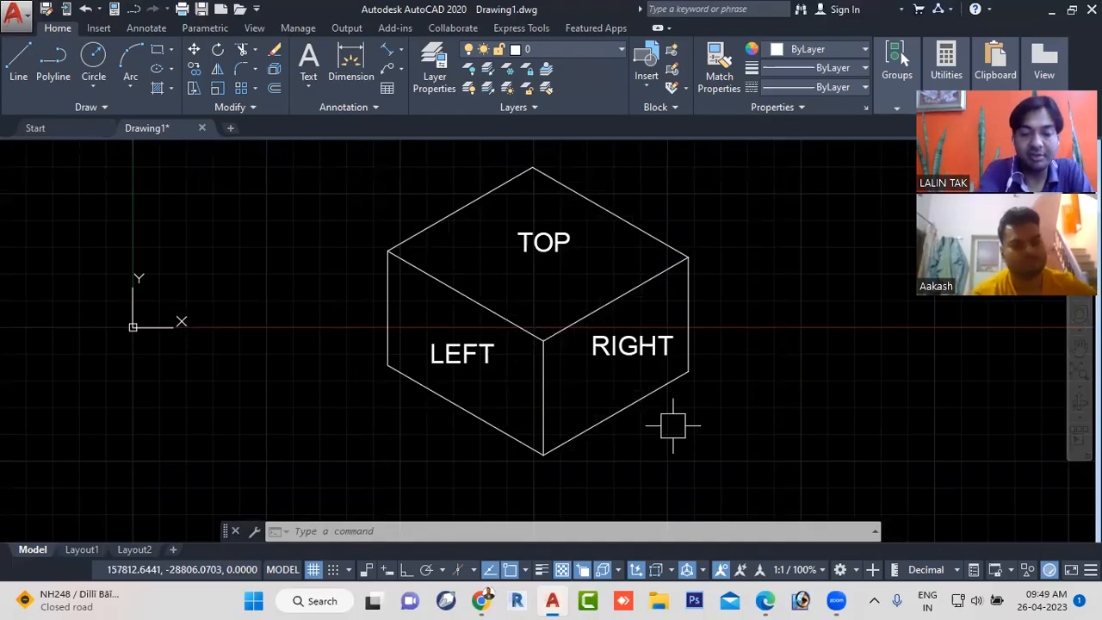
key("F7")
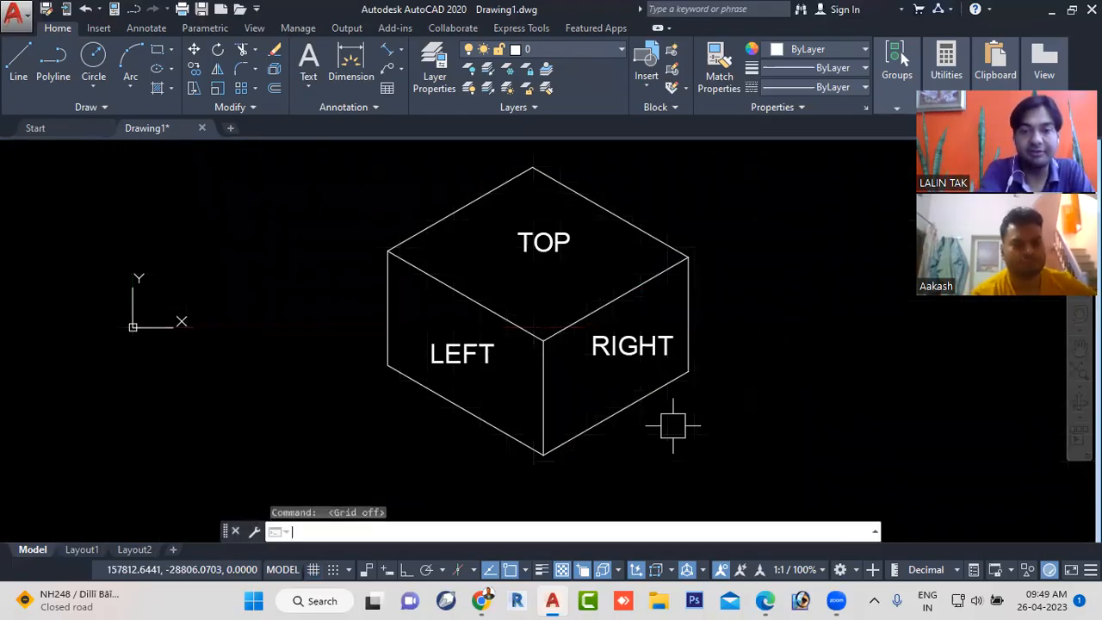
key("F7")
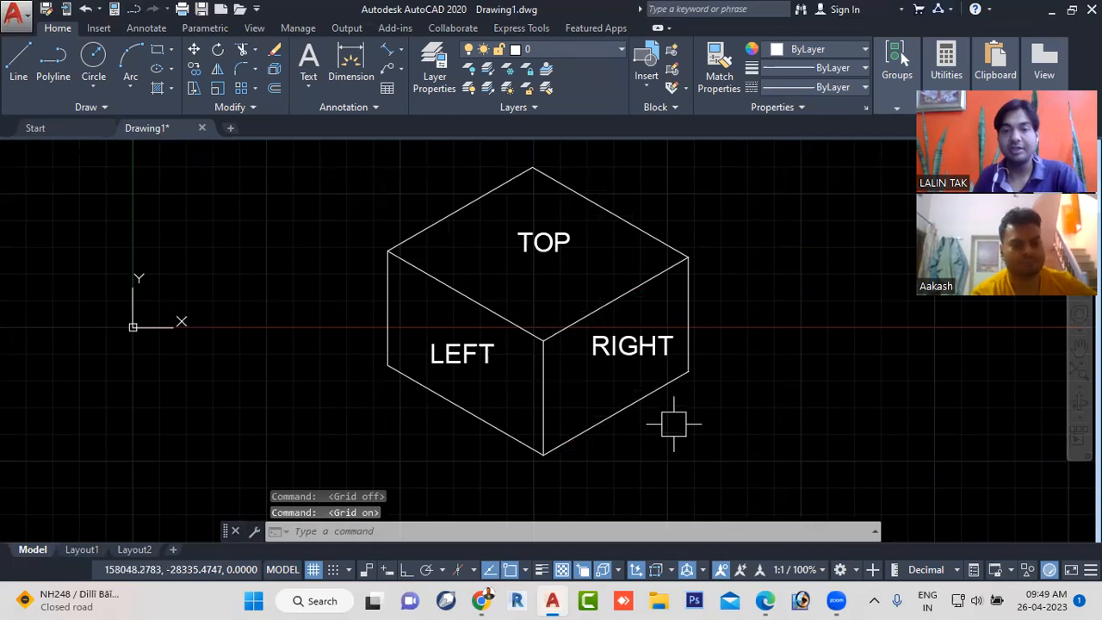
- Start a line beside the cube's left face, turn on Ortho mode and grid snap while drawing it, and cancel the line
left_click(19, 60)
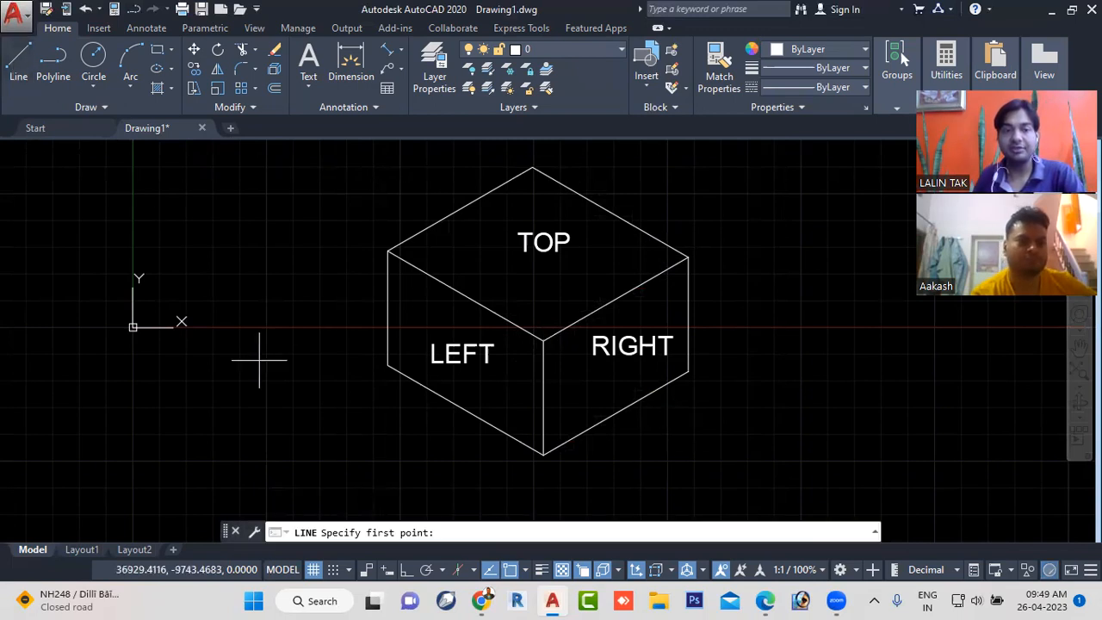
left_click(228, 423)
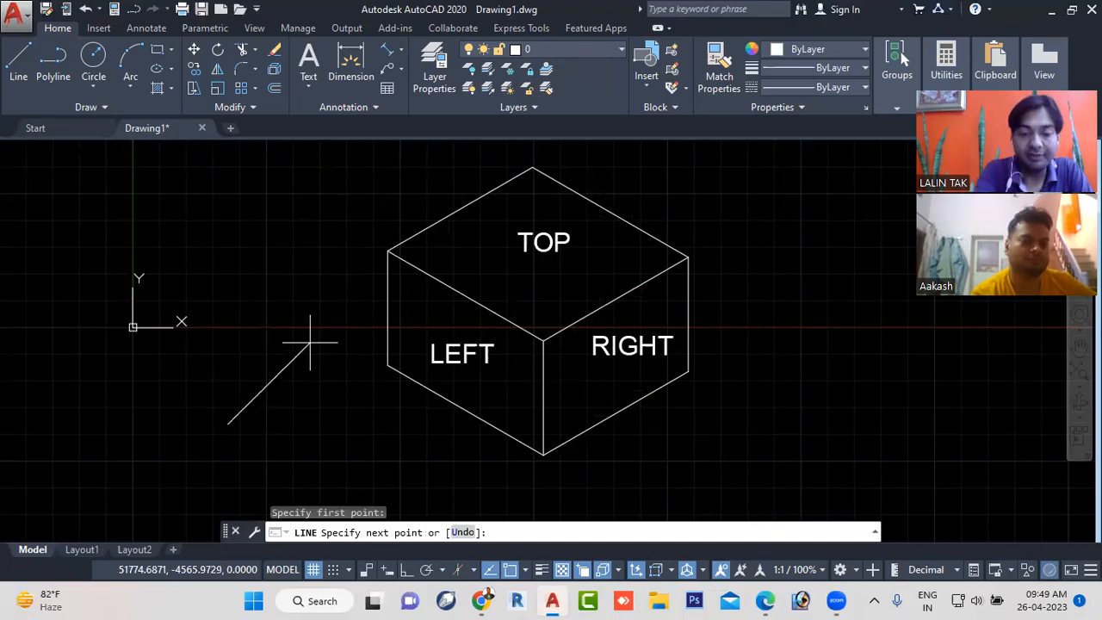
key("F8")
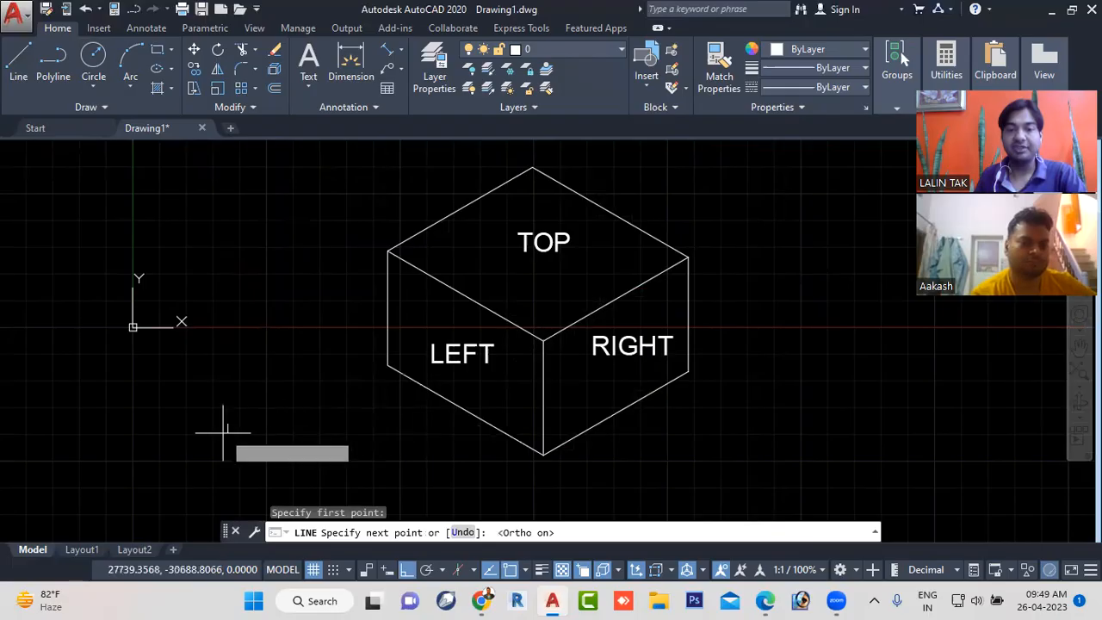
scroll(222, 423, "up", 2)
middle_click_drag(223, 422, 273, 422)
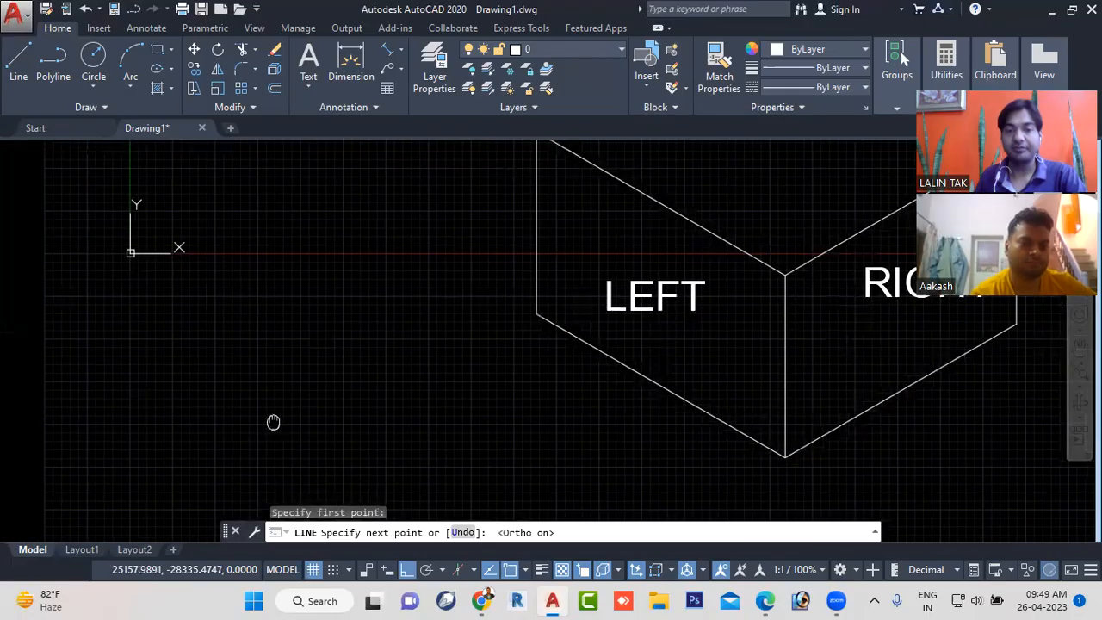
scroll(273, 422, "up", 6)
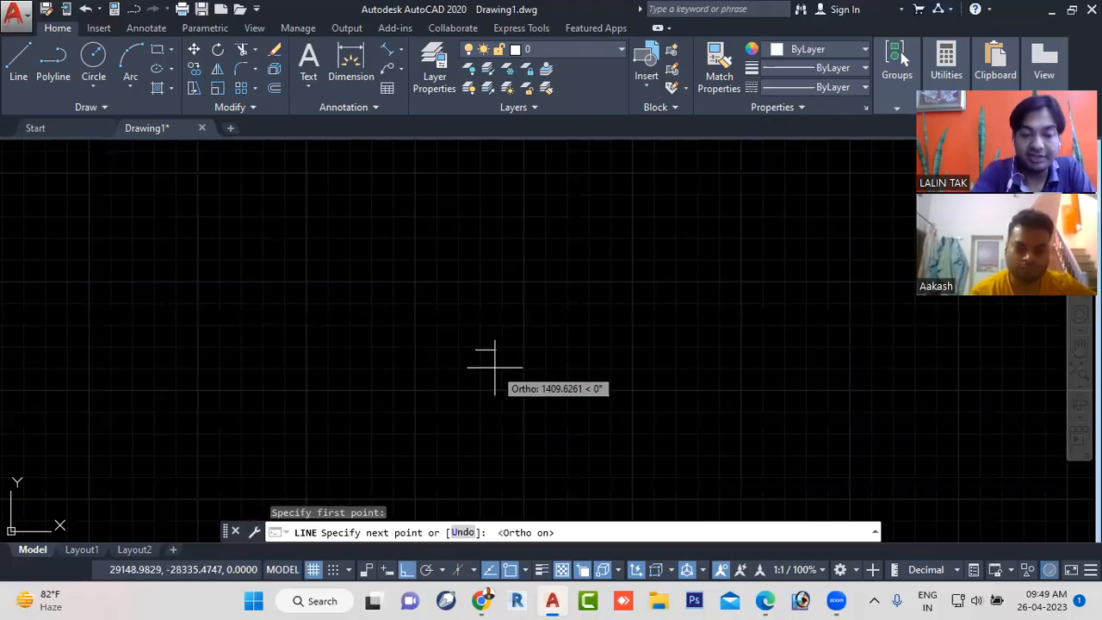
key("F9")
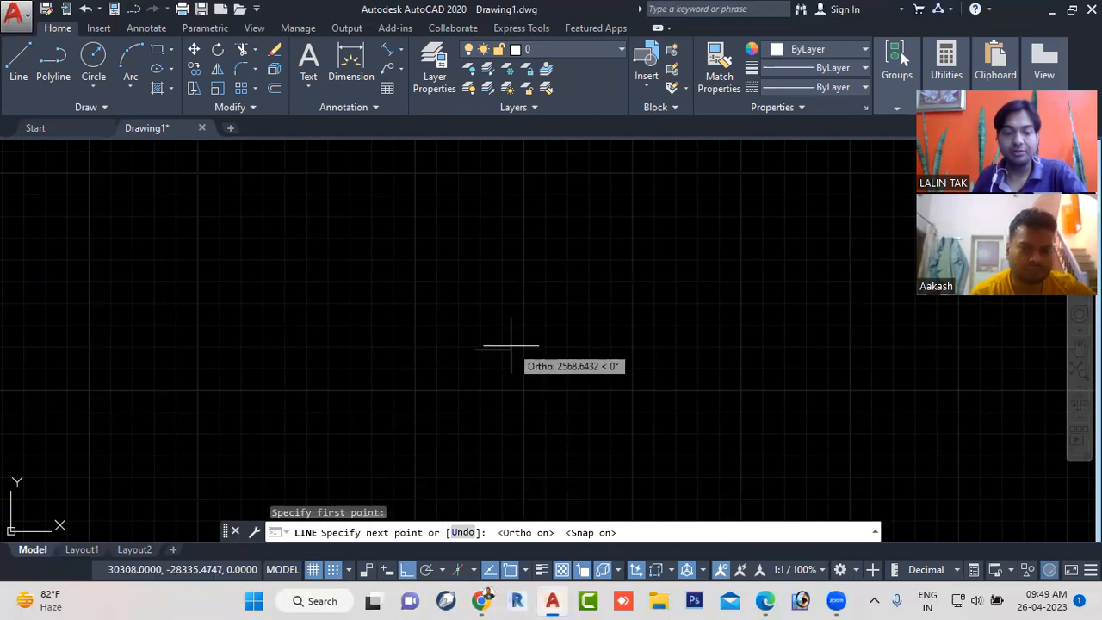
key("Escape")
- Restart the Line command and check the available snap types, keeping Grid Snap
left_click(24, 63)
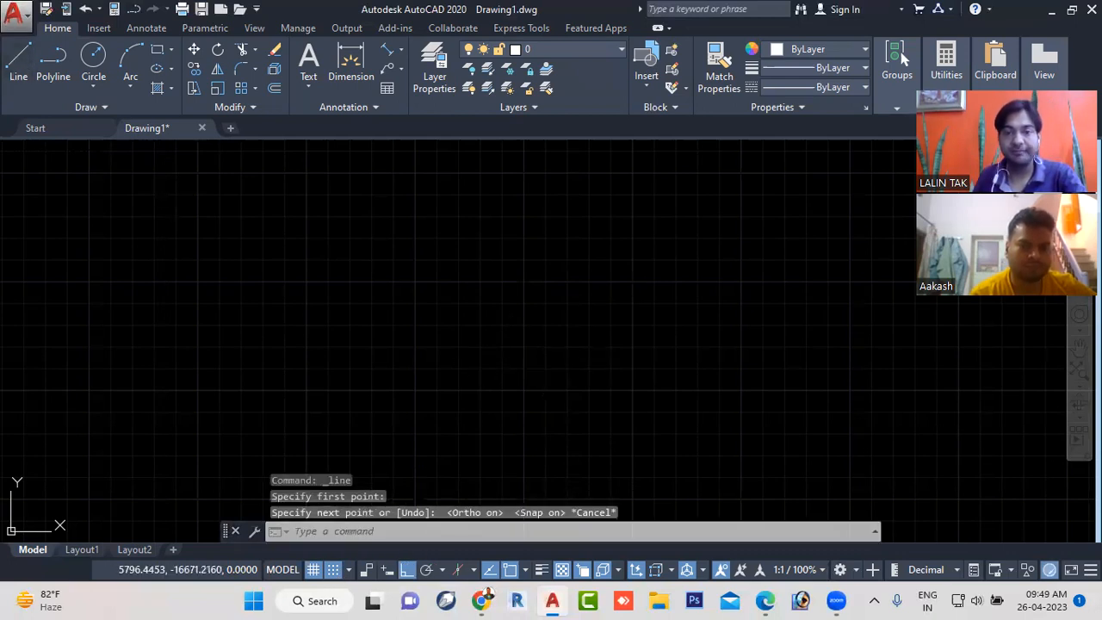
scroll(462, 339, "up", 2)
scroll(469, 338, "up", 2)
scroll(474, 336, "up", 2)
scroll(476, 334, "up", 2)
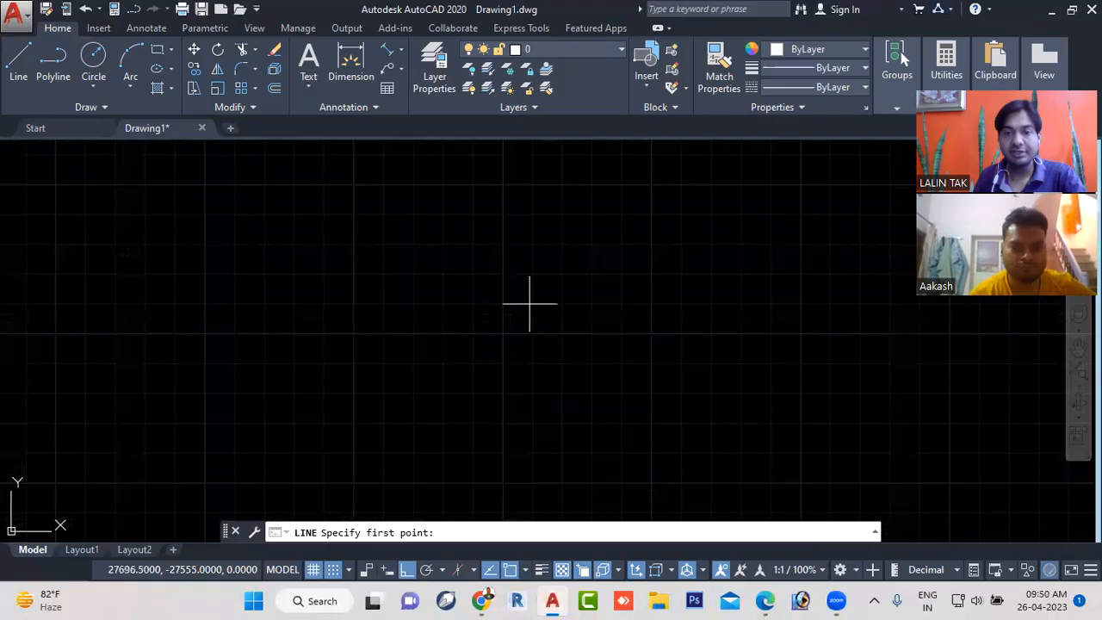
left_click(348, 569)
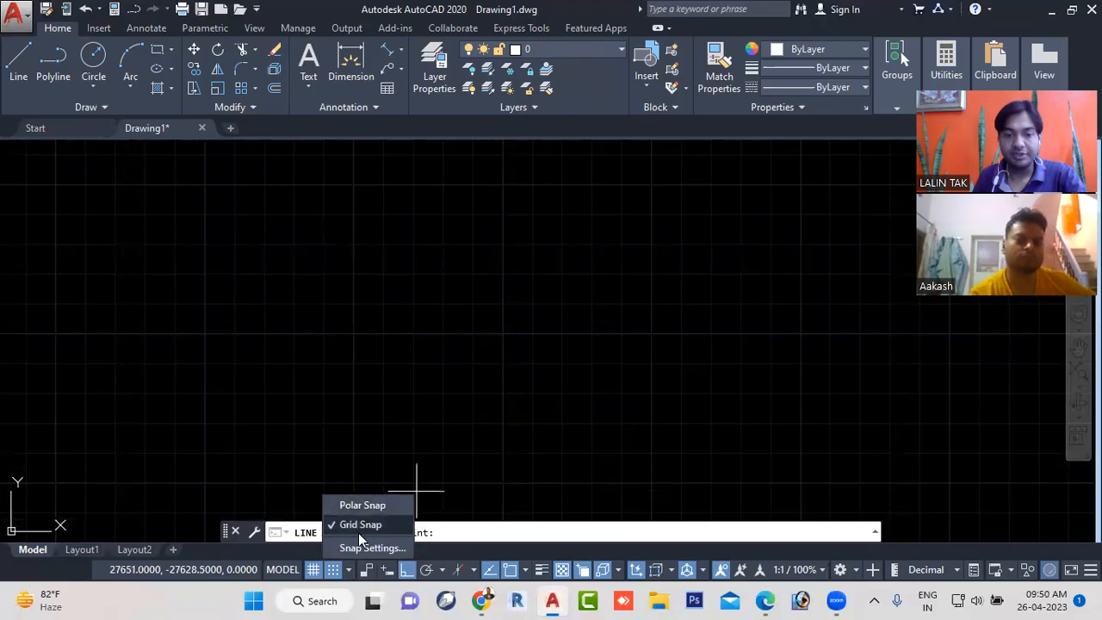
left_click(526, 444)
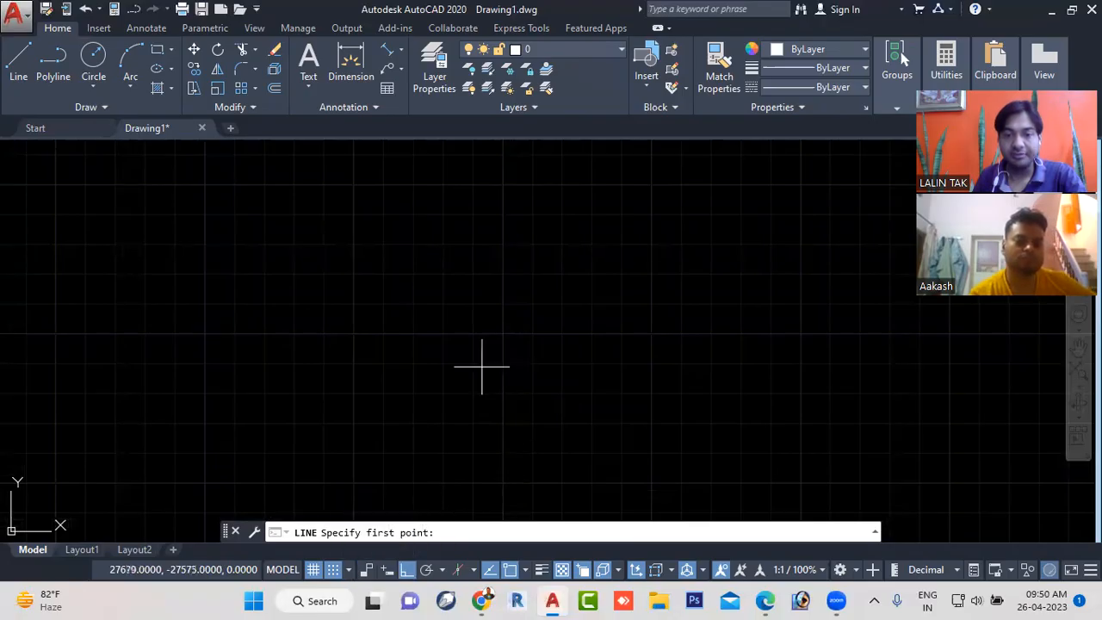
scroll(504, 346, "down", 2)
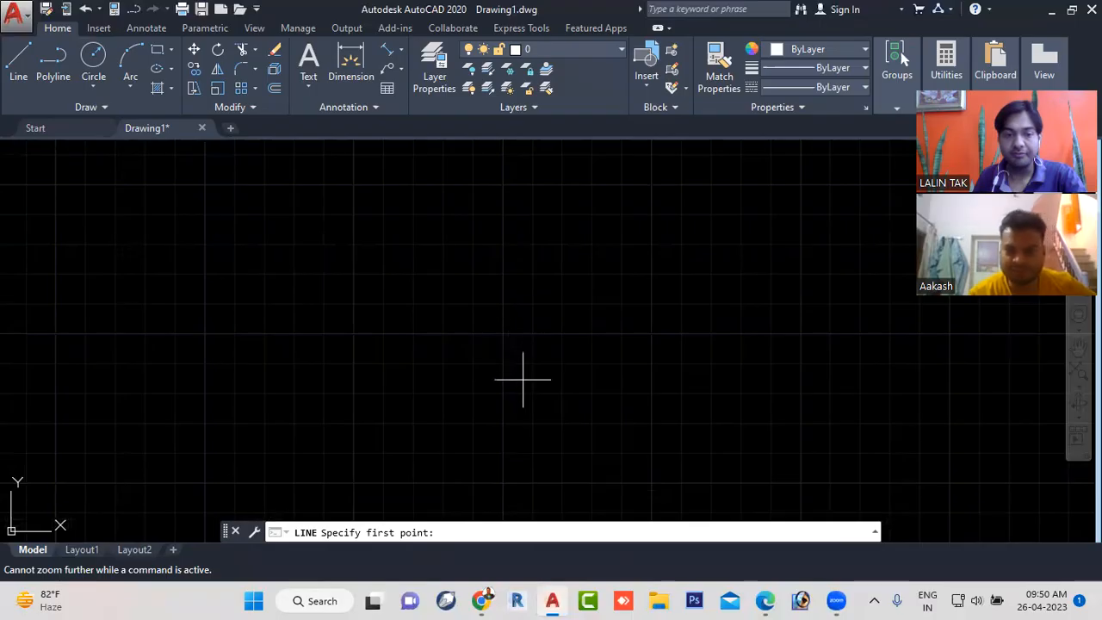
scroll(519, 385, "down", 2)
scroll(519, 386, "up", 3)
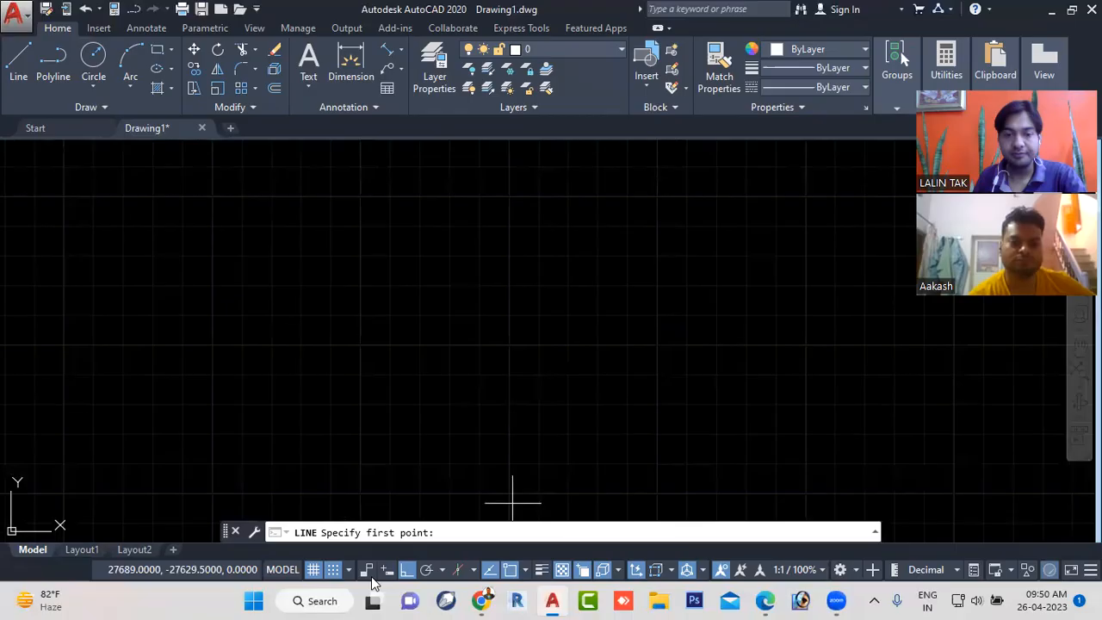
- Review the snap and grid drafting settings while the Line command is active and accept Grid snap with Rectangular snap
left_click(19, 69)
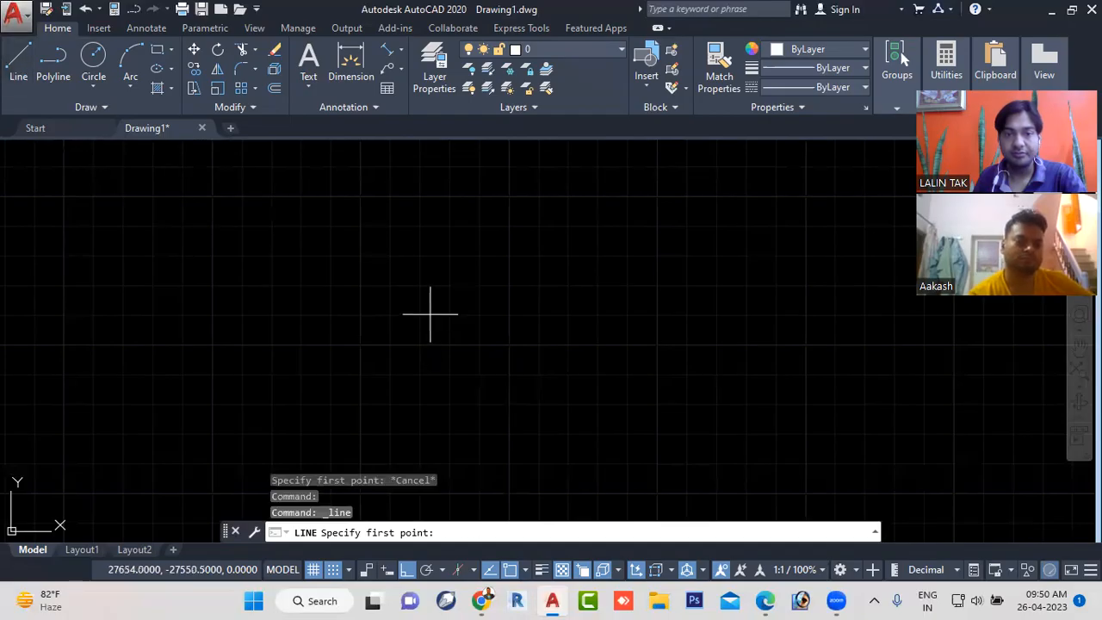
left_click(348, 569)
left_click(363, 546)
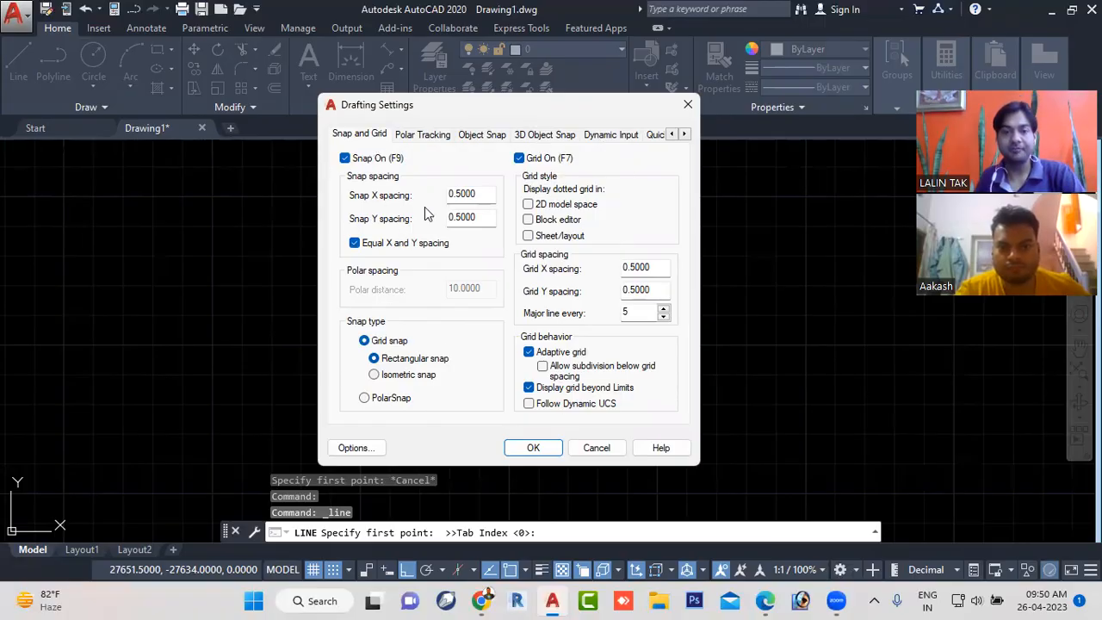
left_click(365, 341)
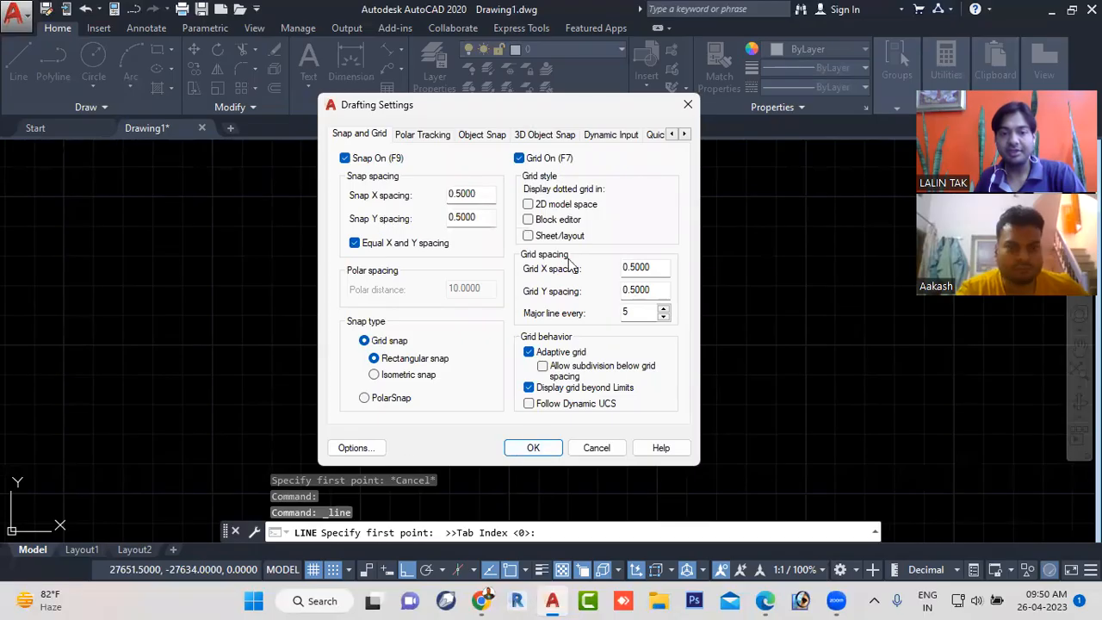
left_click(539, 448)
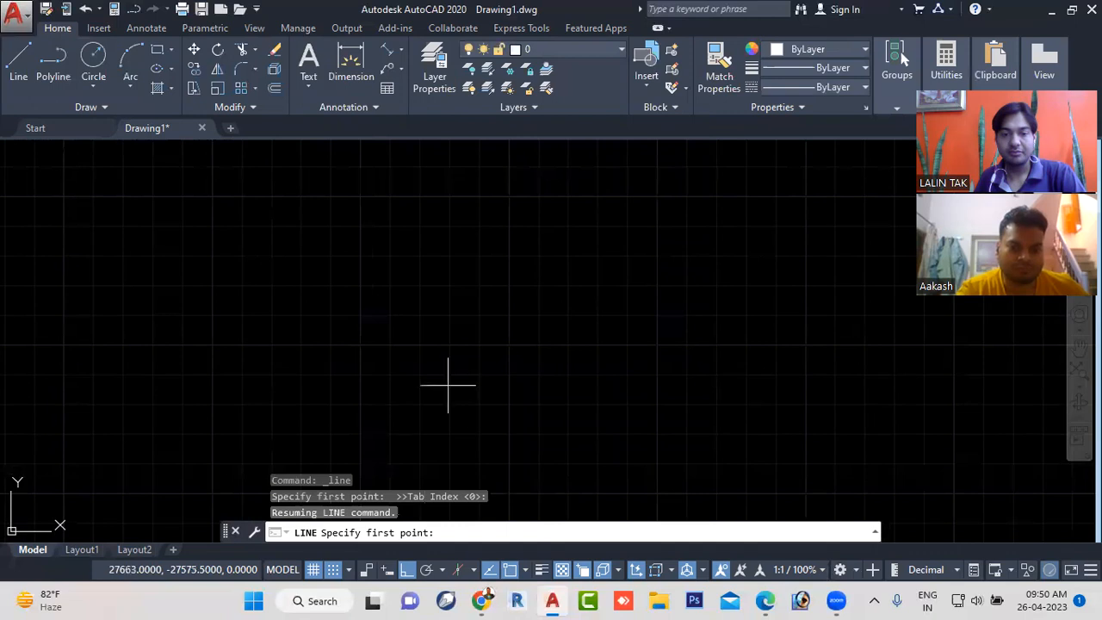
- Draw a single horizontal line about 62 units long with Ortho and grid snap on
left_click(510, 401)
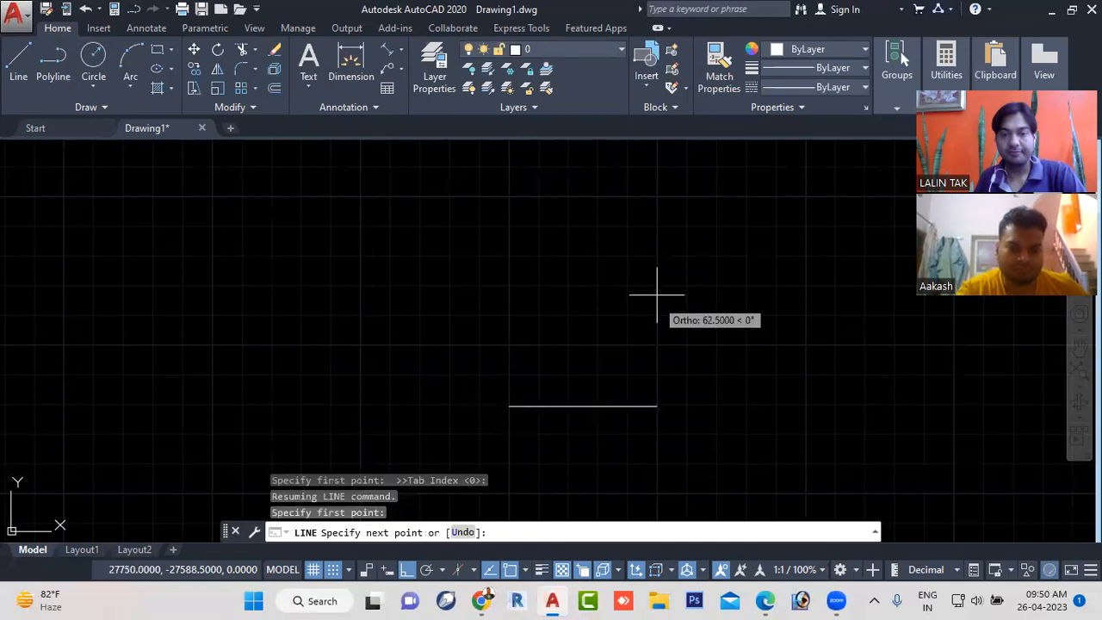
left_click(656, 403)
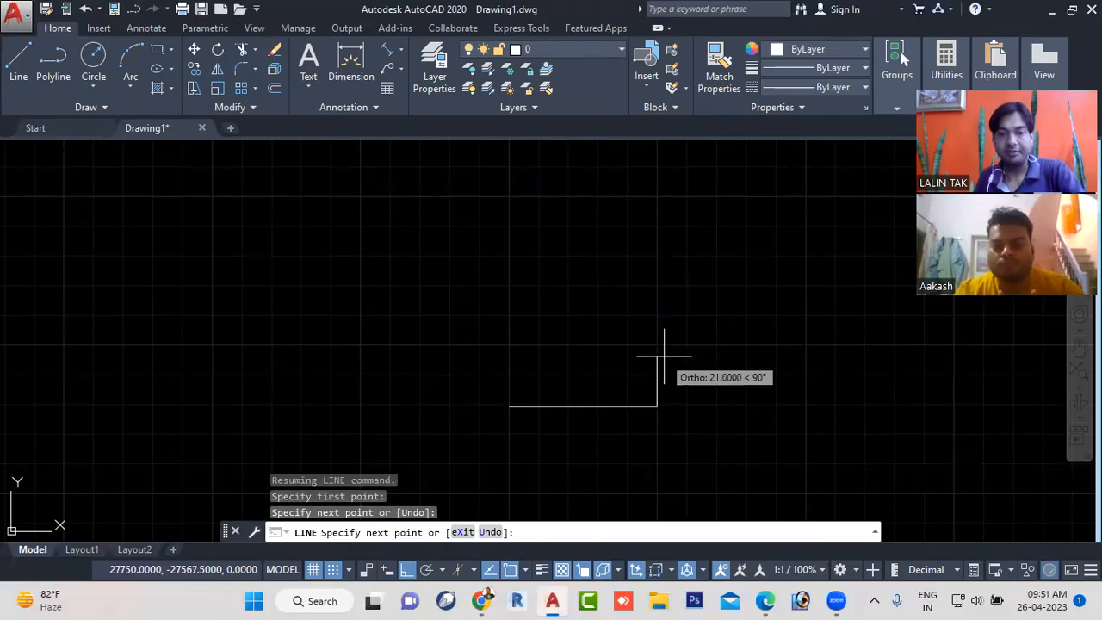
key("Escape")
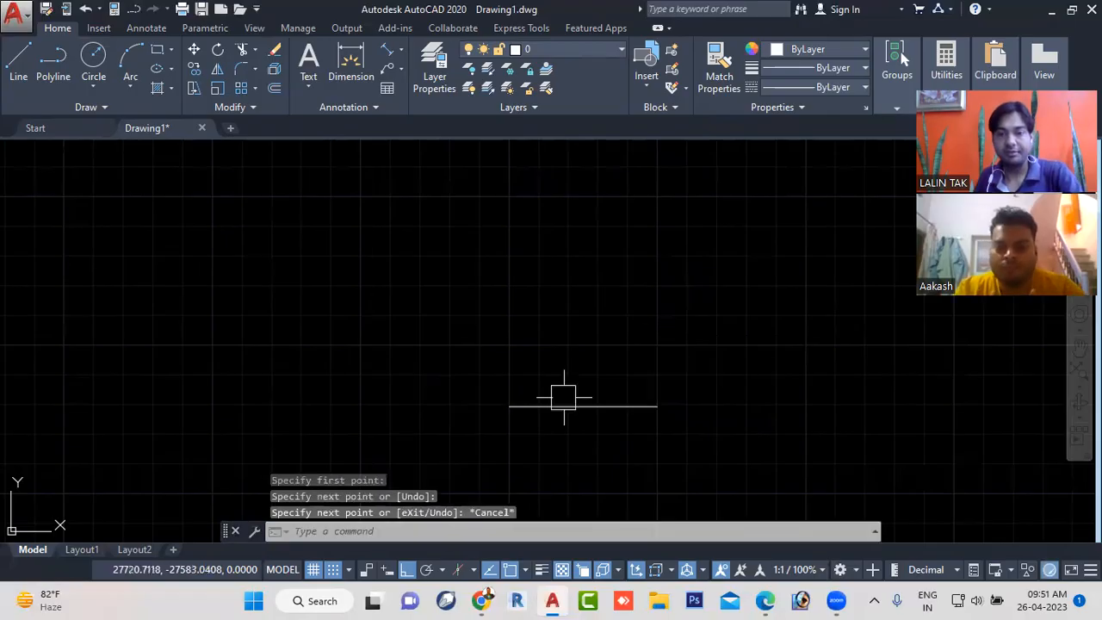
- Turn Ortho mode off and draw one slanted line above and beside the horizontal line
left_click(408, 571)
left_click(18, 61)
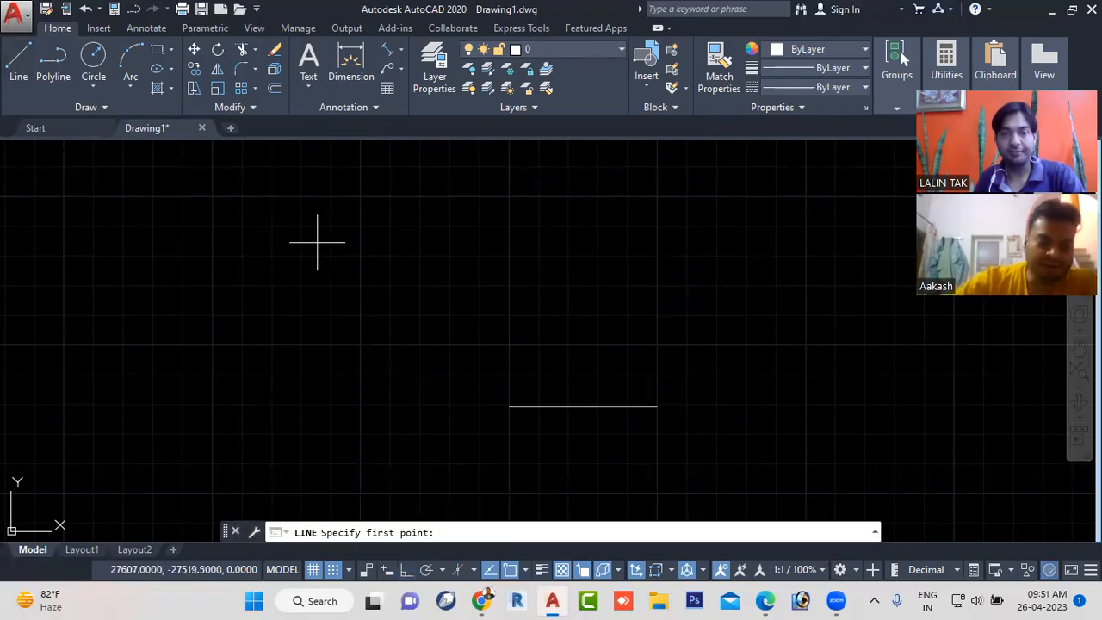
left_click(383, 338)
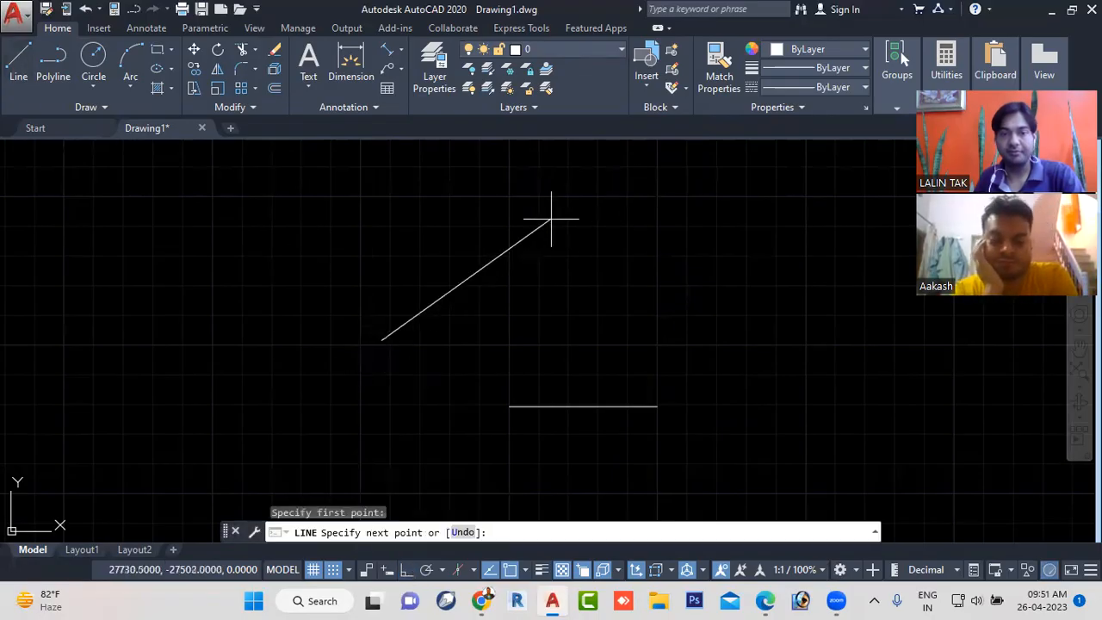
left_click(471, 232)
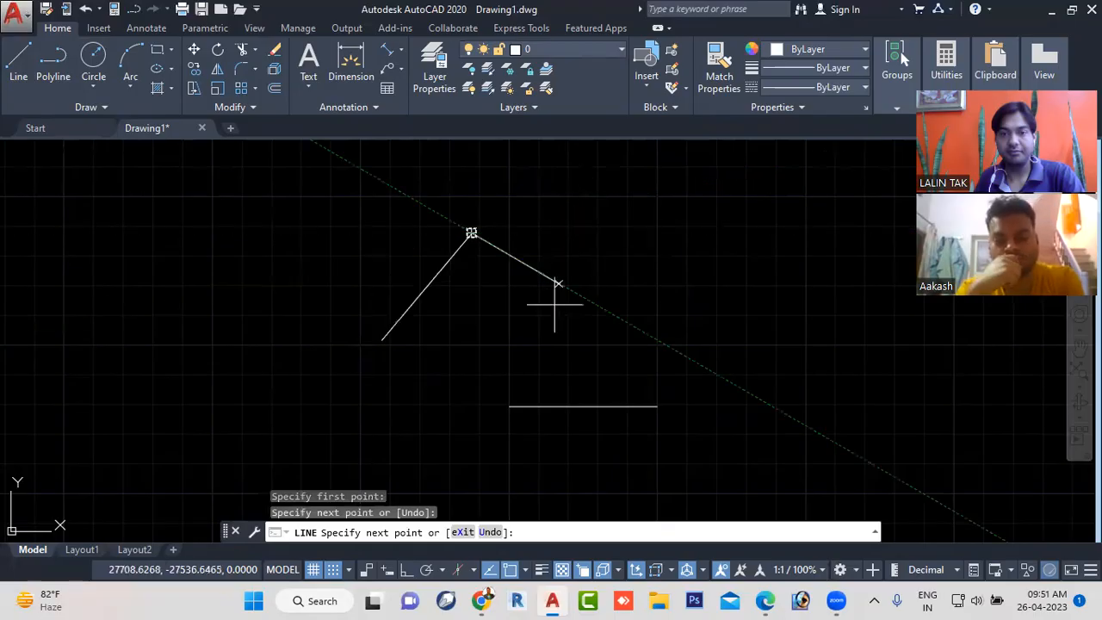
key("Escape")
- Toggle snap to the drawing grid off and on again in an empty area away from the cube
scroll(573, 277, "down", 10)
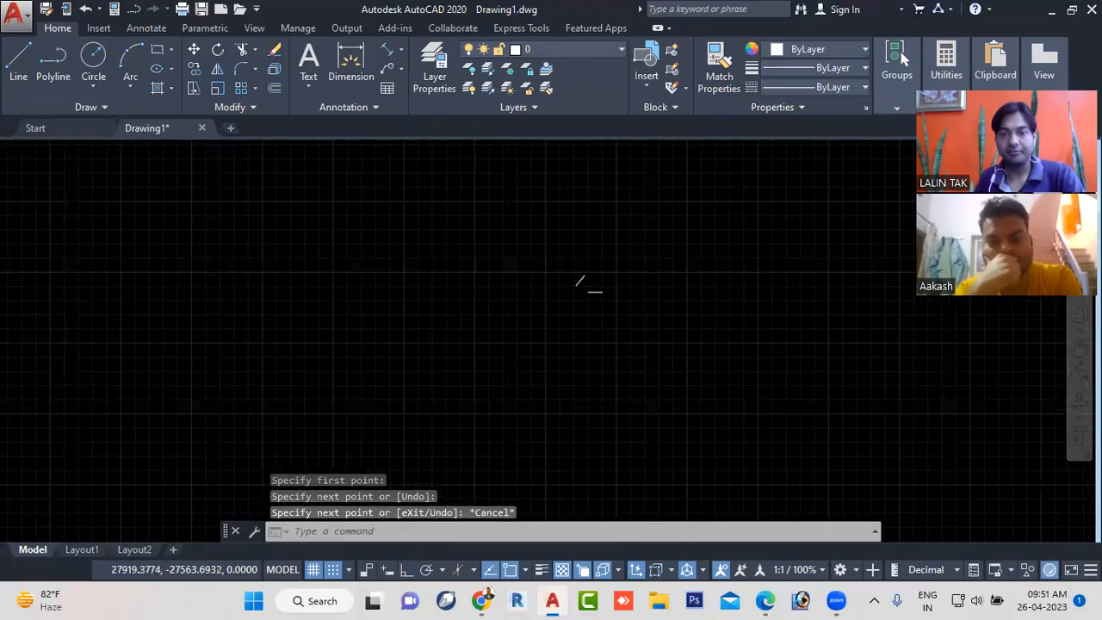
scroll(636, 305, "down", 8)
scroll(637, 306, "down", 4)
middle_click_drag(672, 334, 401, 346)
scroll(475, 309, "down", 2)
middle_click_drag(810, 252, 614, 290)
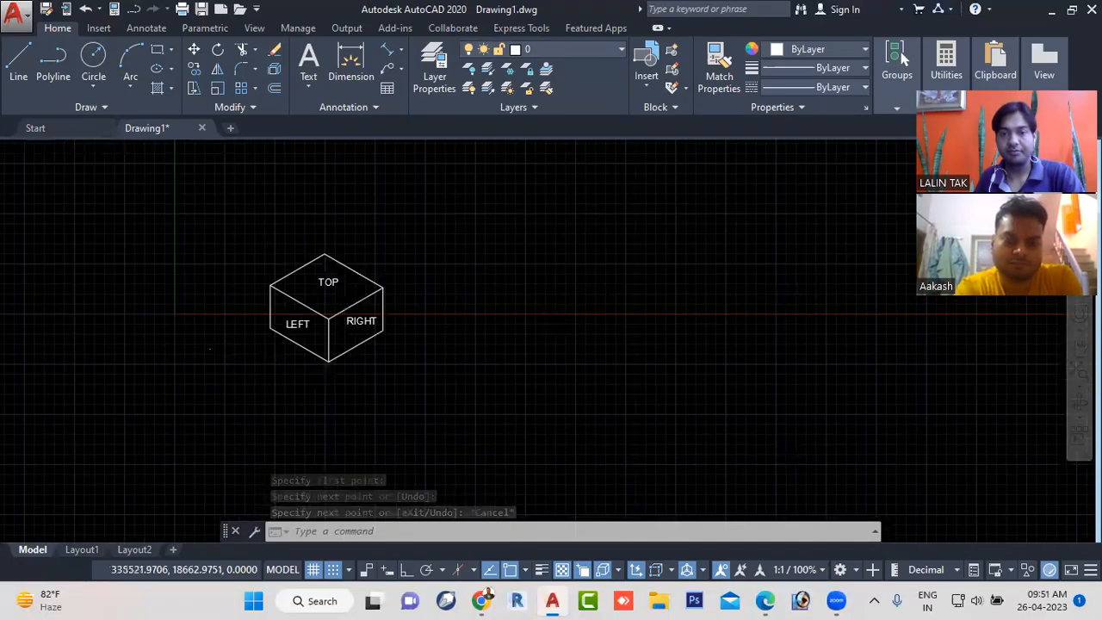
scroll(589, 296, "up", 5)
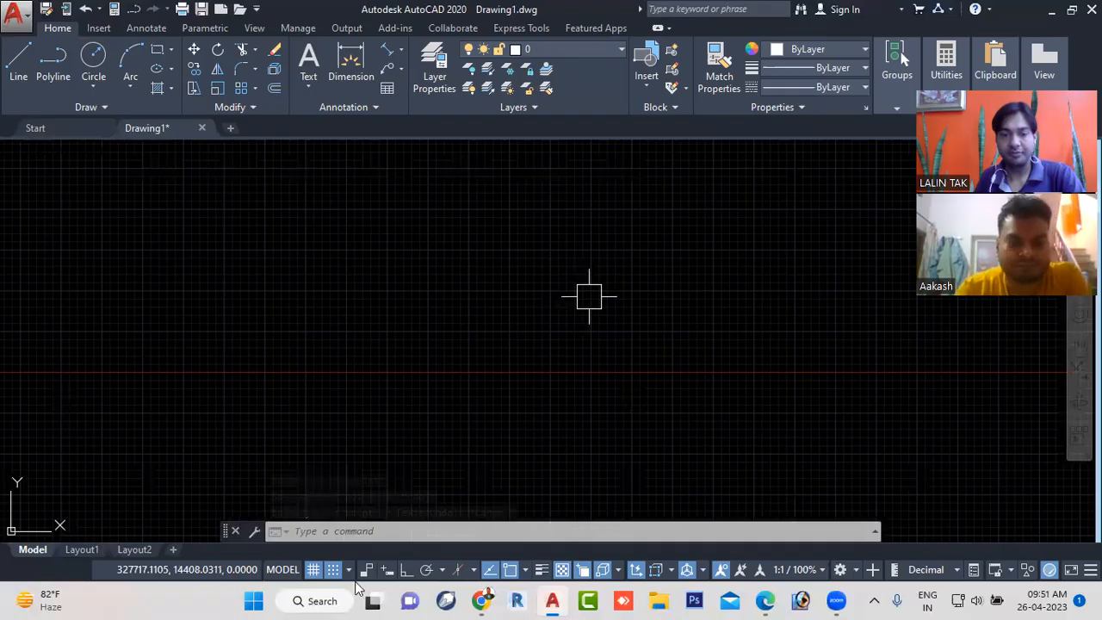
scroll(559, 331, "up", 2)
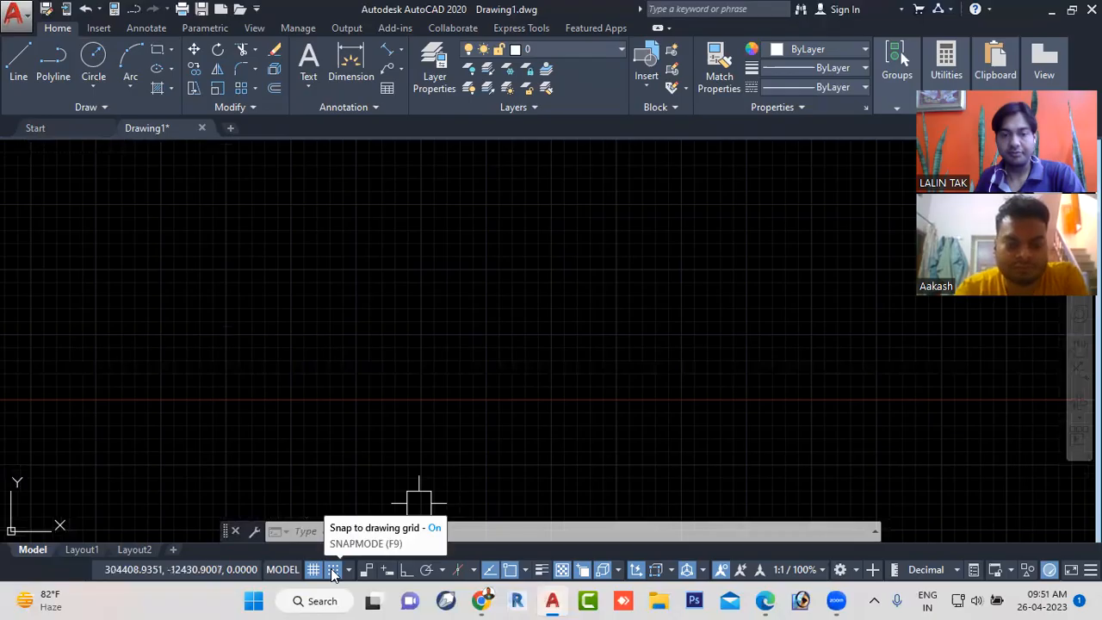
left_click(333, 574)
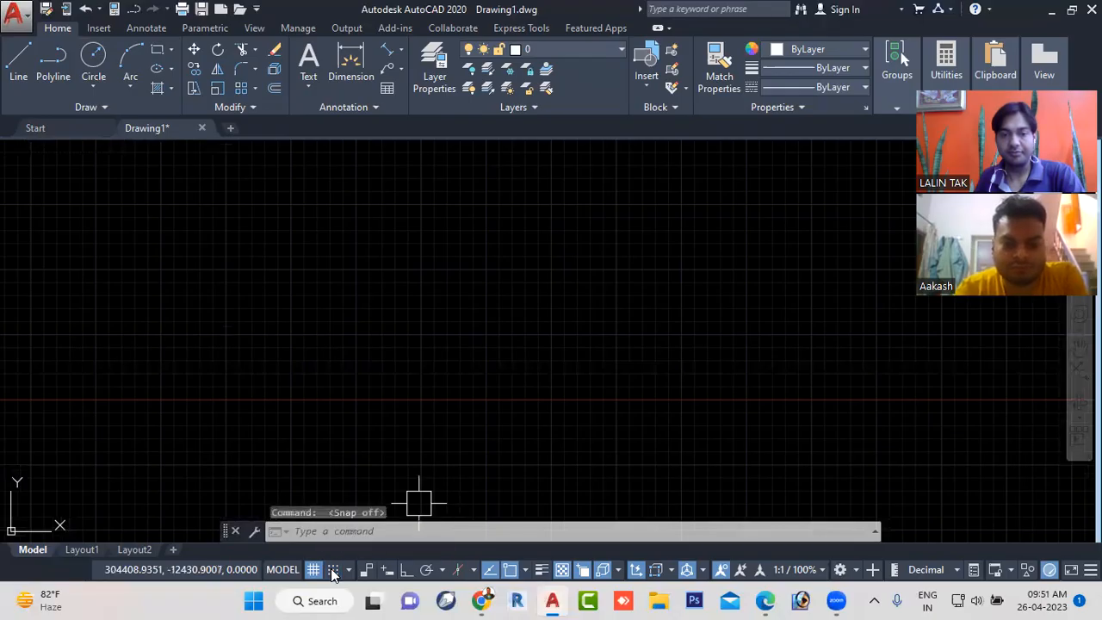
left_click(333, 570)
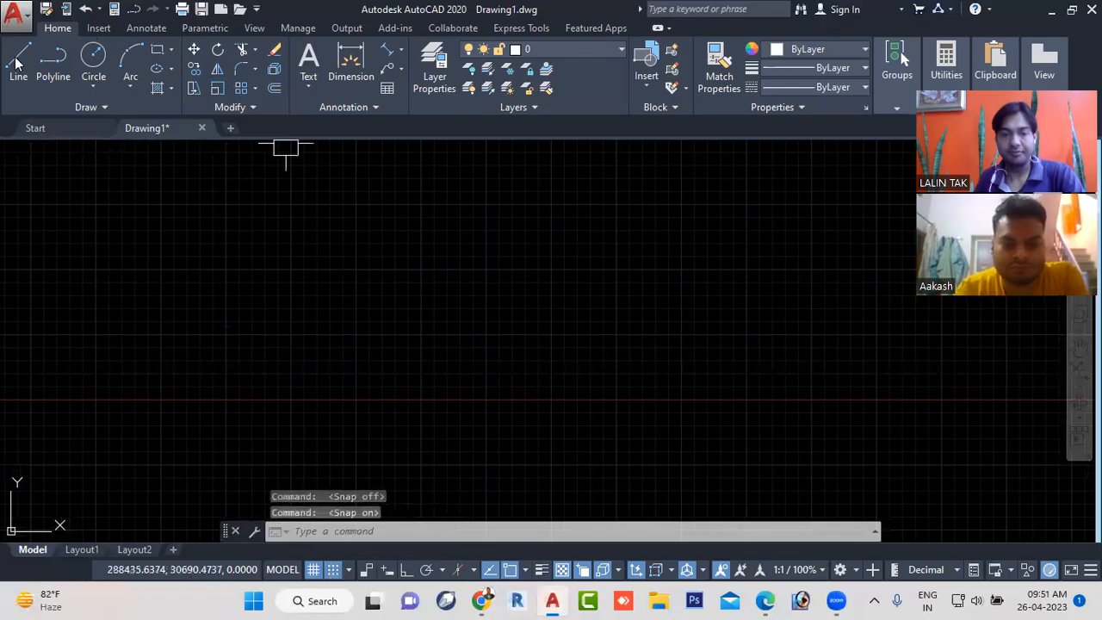
- Review the snap and grid spacing in the drafting settings with the Line command active, and accept them
type("l")
key("Return")
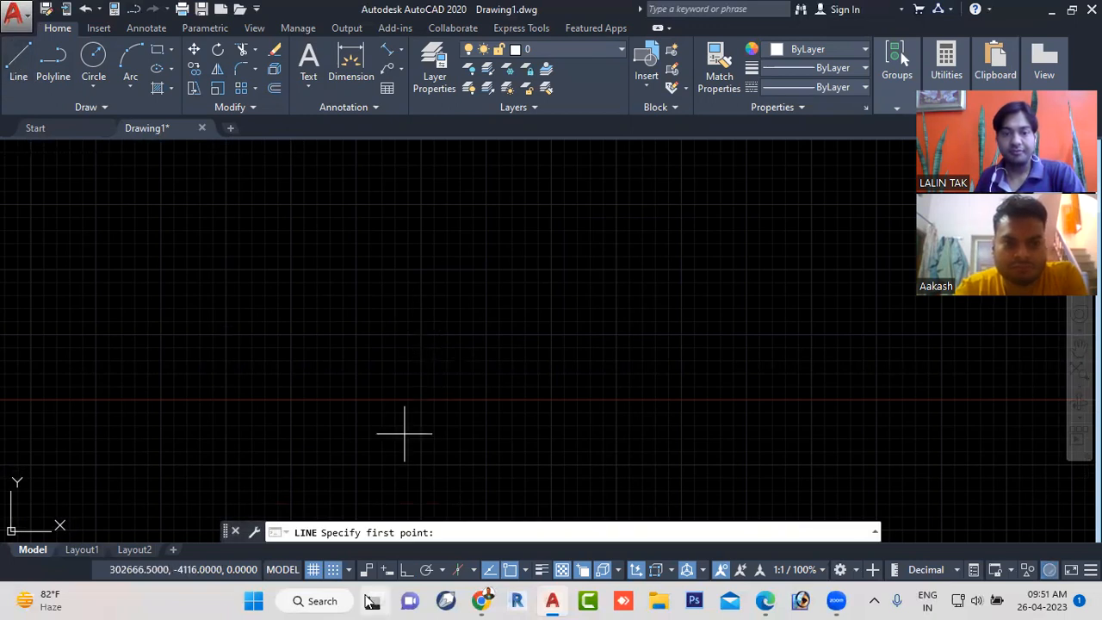
left_click(350, 571)
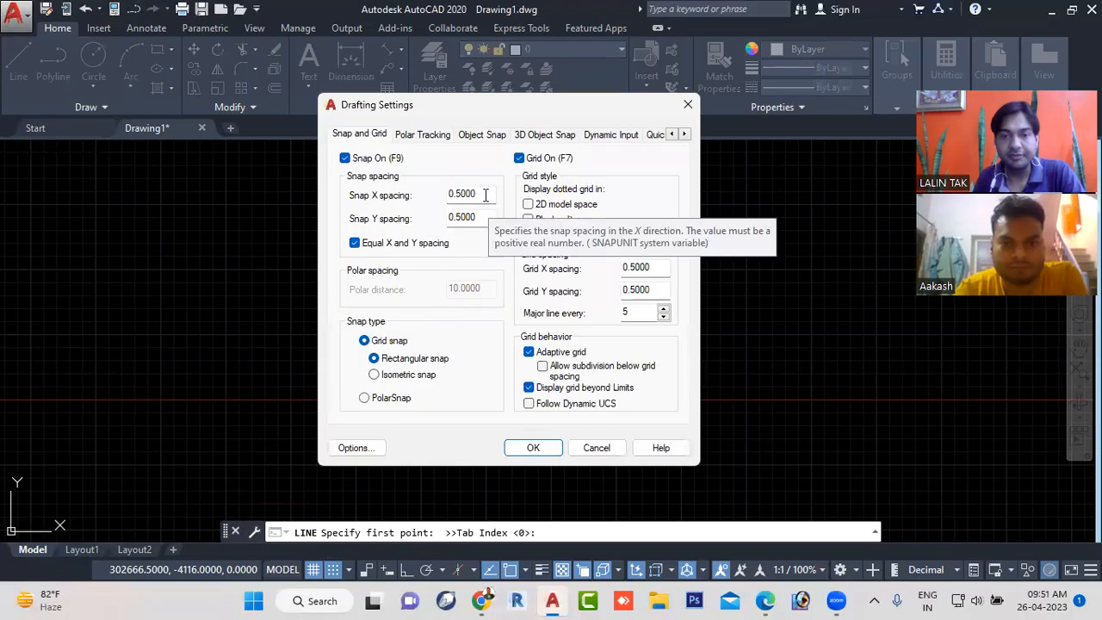
left_click(534, 448)
- Draw a connected chain of three grid-snapped lines in an empty area: slanted up, then horizontal and vertical, each about 12 units long
scroll(482, 314, "up", 4)
scroll(483, 319, "up", 2)
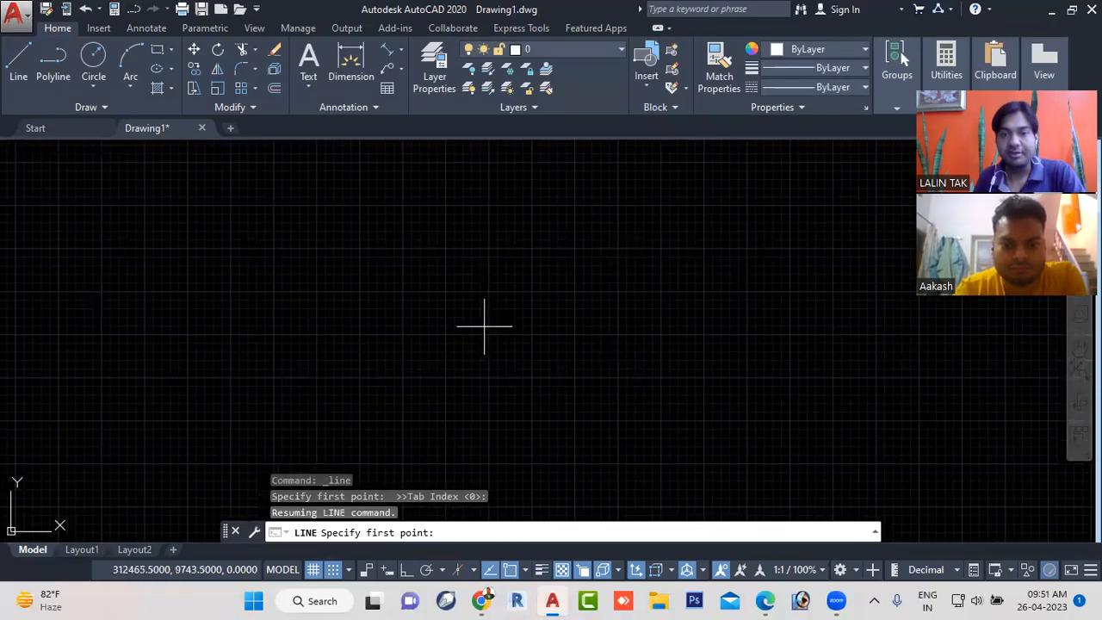
scroll(490, 326, "up", 3)
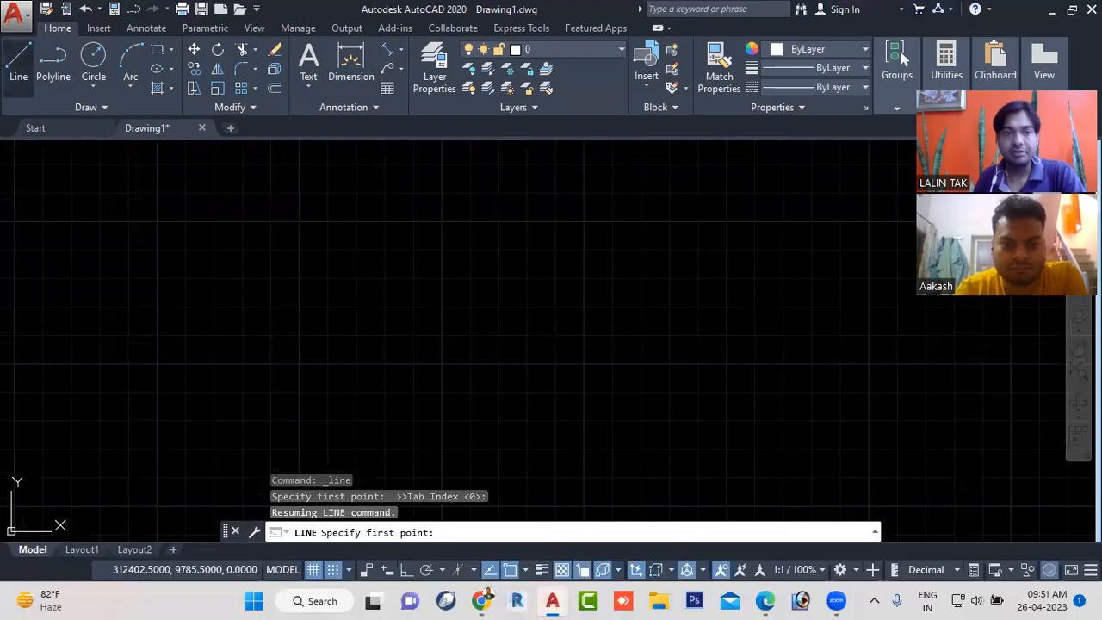
left_click(19, 57)
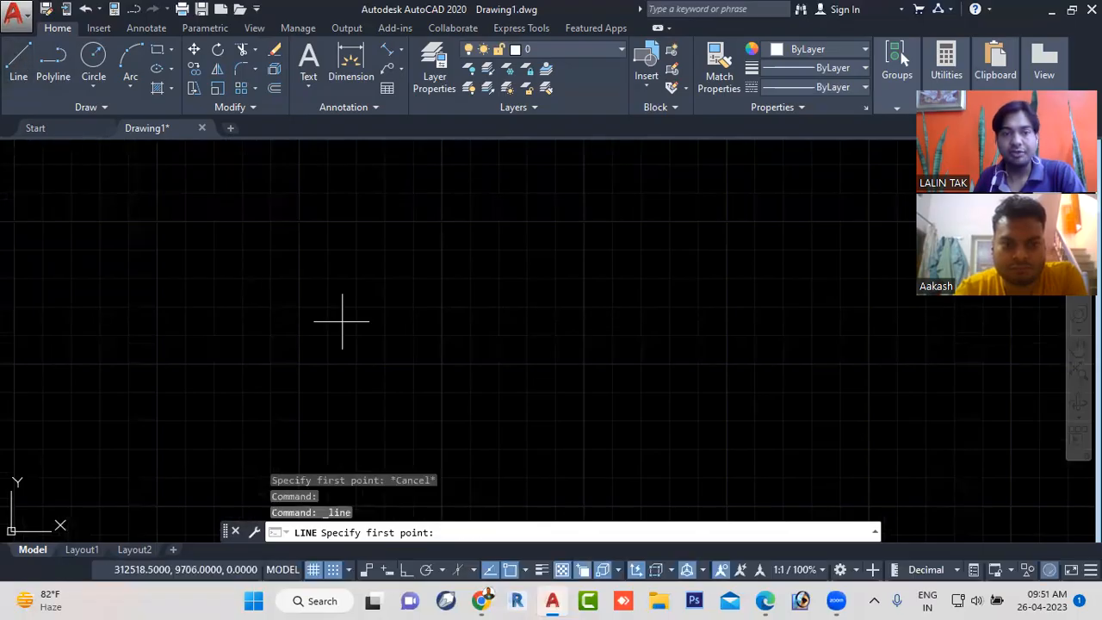
left_click(442, 363)
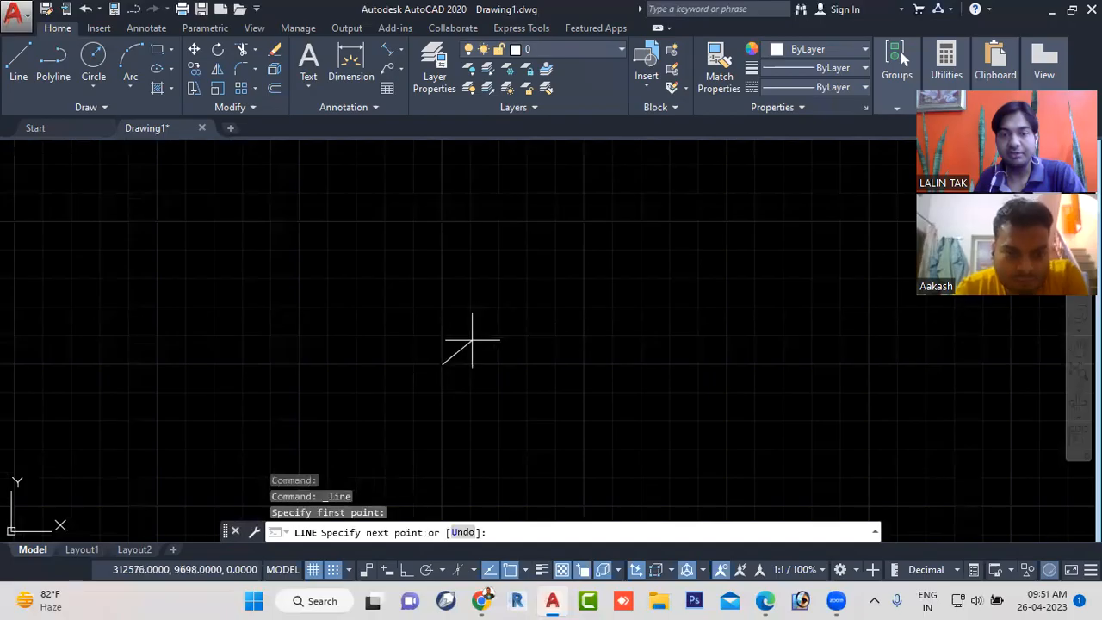
left_click(468, 334)
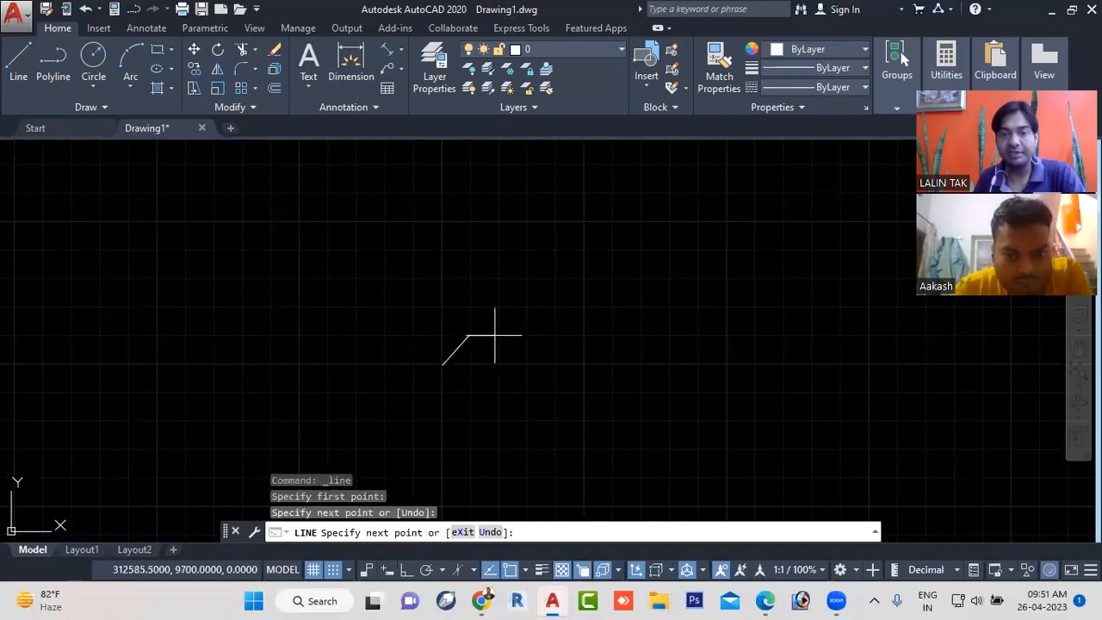
left_click(495, 335)
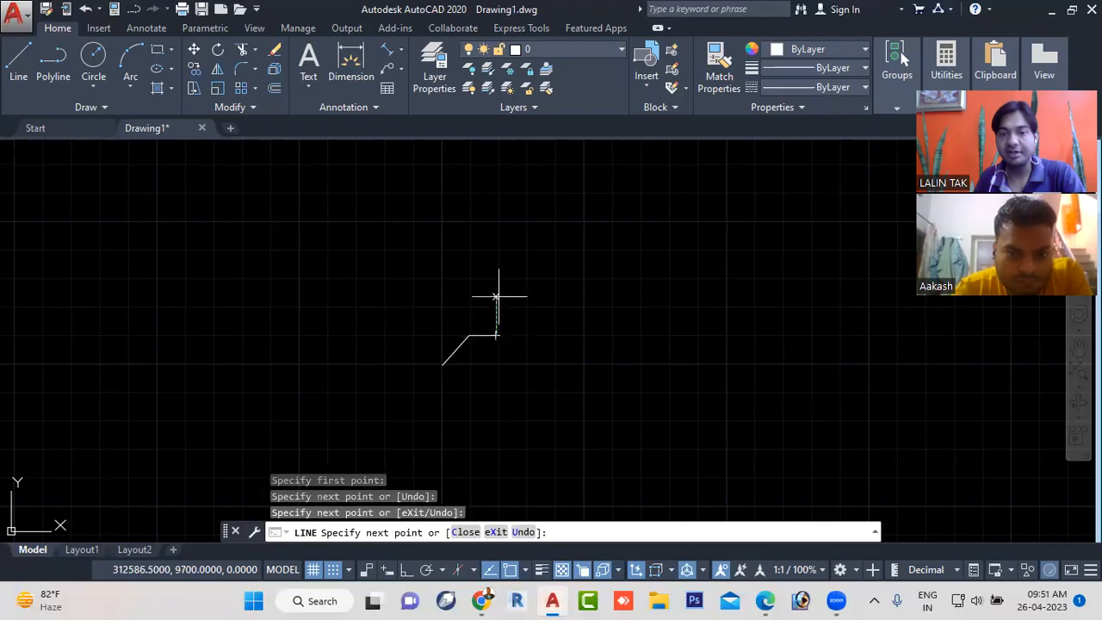
left_click(496, 307)
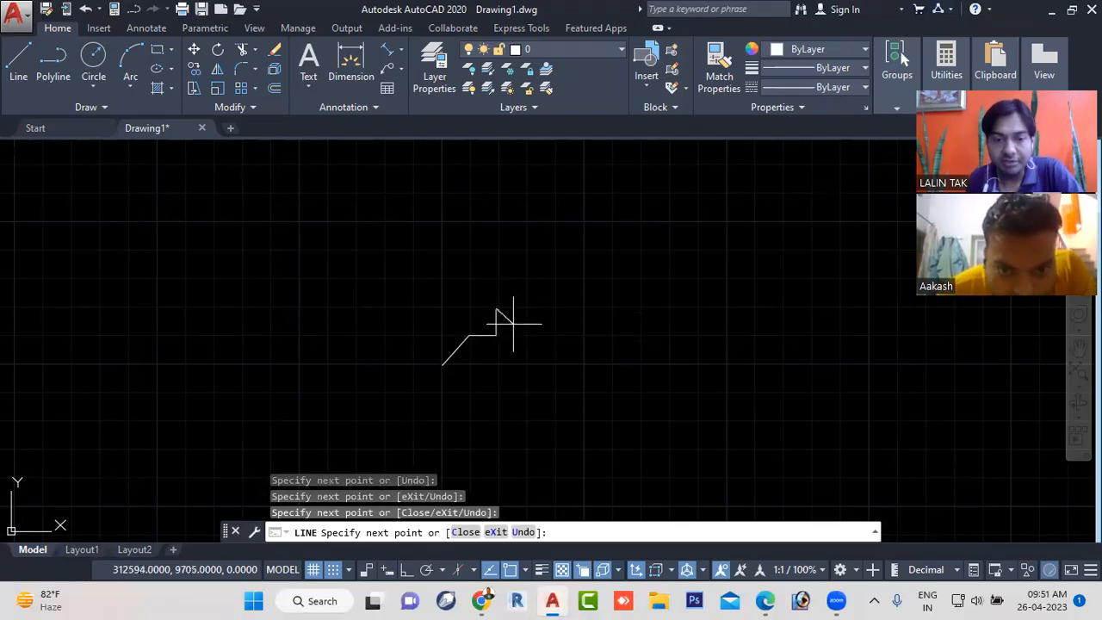
key("Escape")
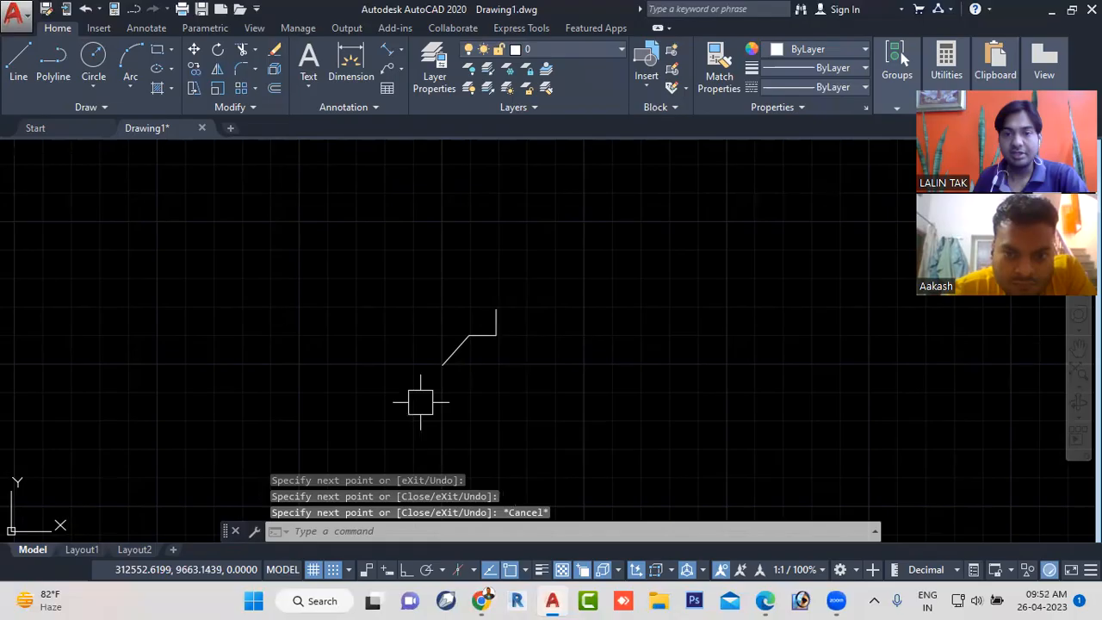
- Create a new blank drawing and turn grid snap on in it
scroll(428, 377, "up", 2)
scroll(427, 377, "up", 2)
scroll(406, 482, "down", 4)
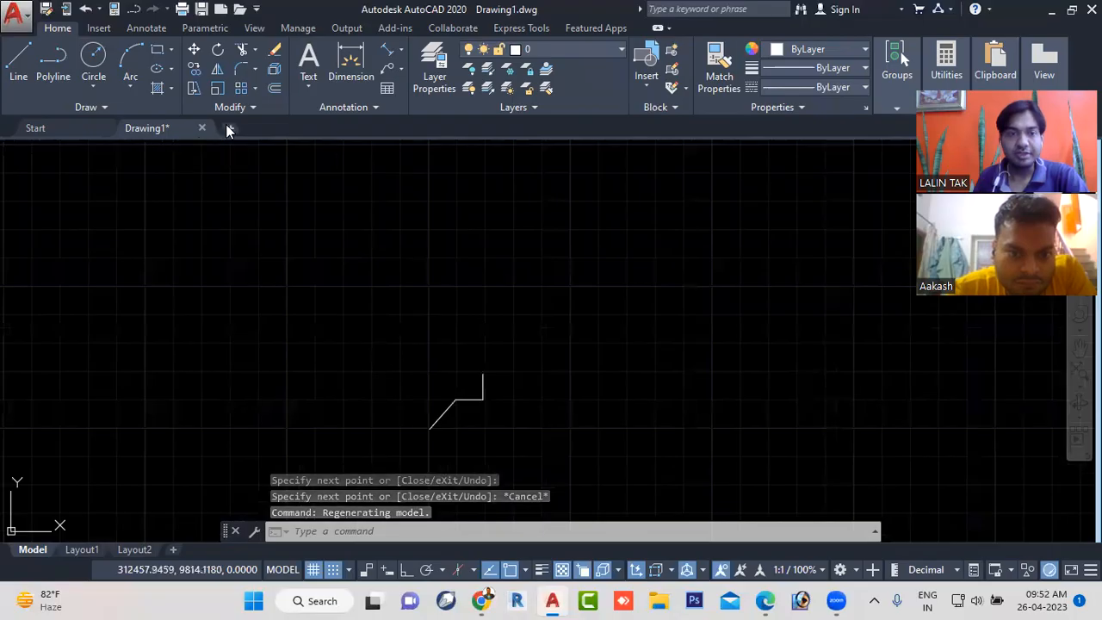
scroll(268, 184, "down", 3)
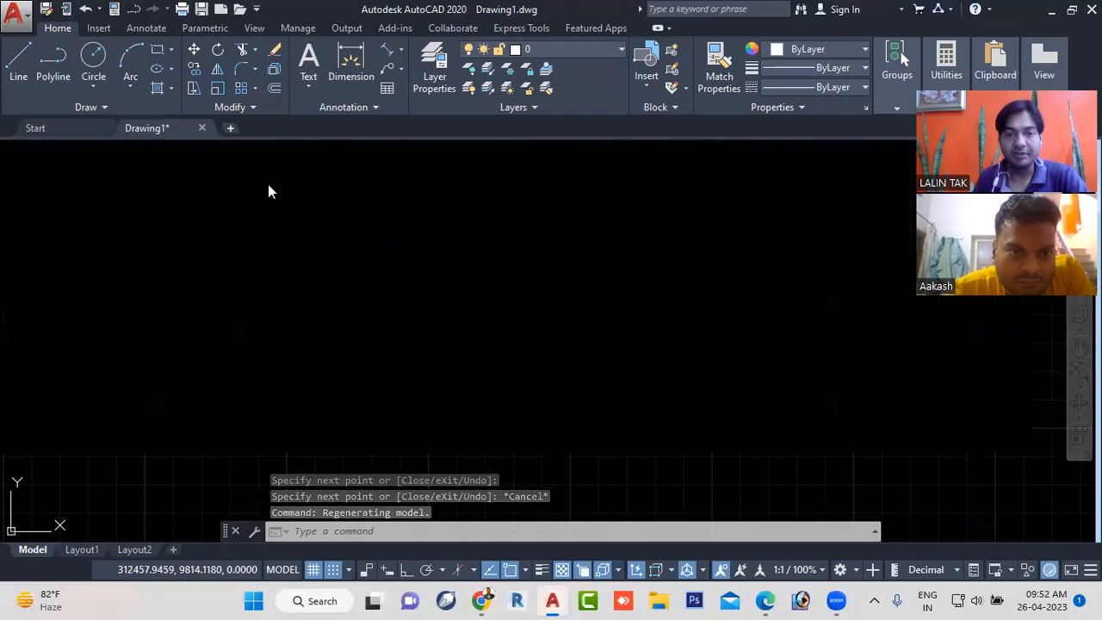
left_click(230, 127)
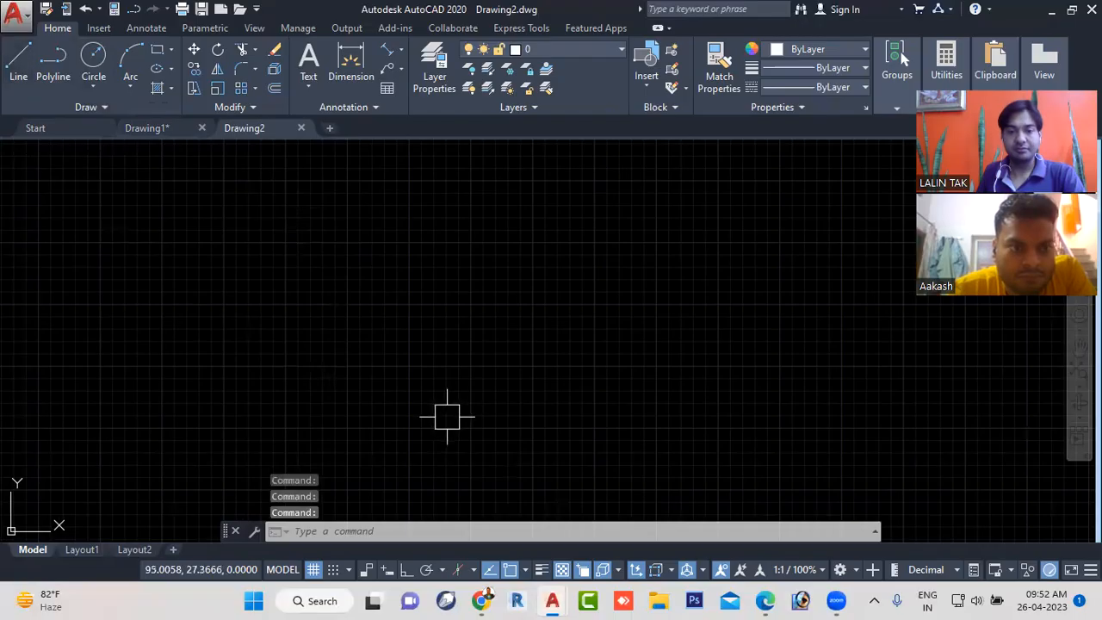
left_click(333, 569)
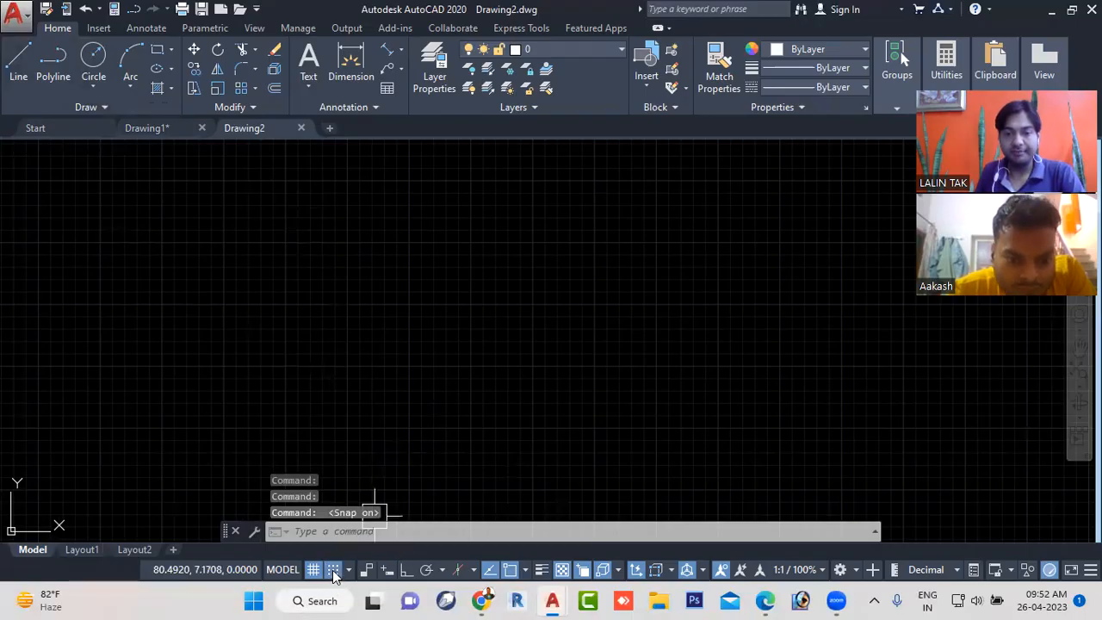
- Draw a grid-snapped zigzag of three slanted lines in the new drawing, each about 0.7 units long
left_click(18, 60)
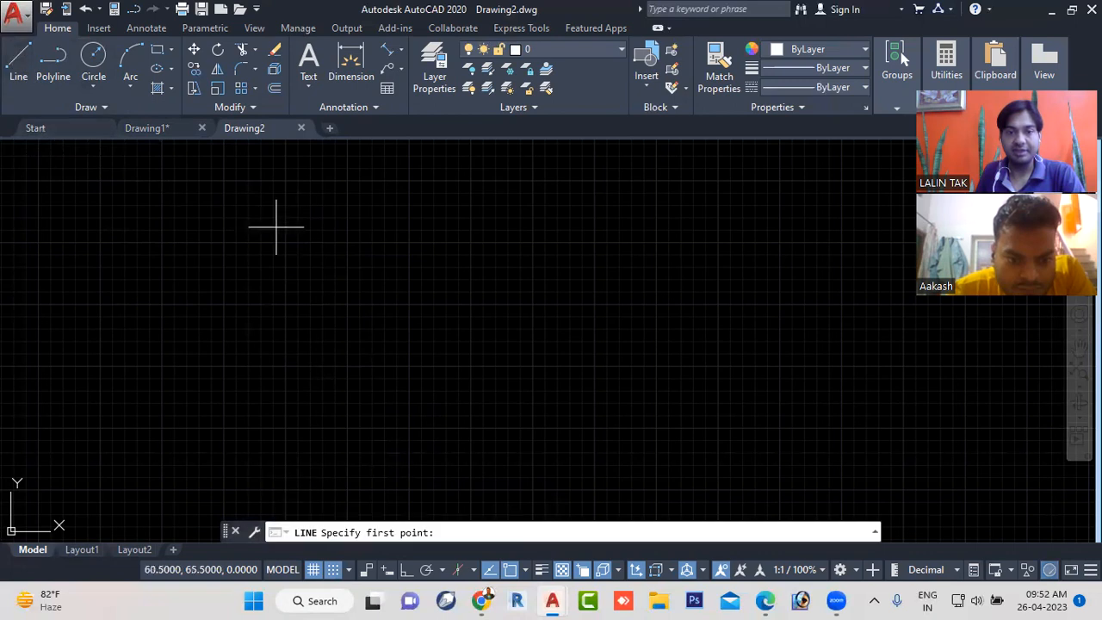
scroll(412, 367, "down", 2)
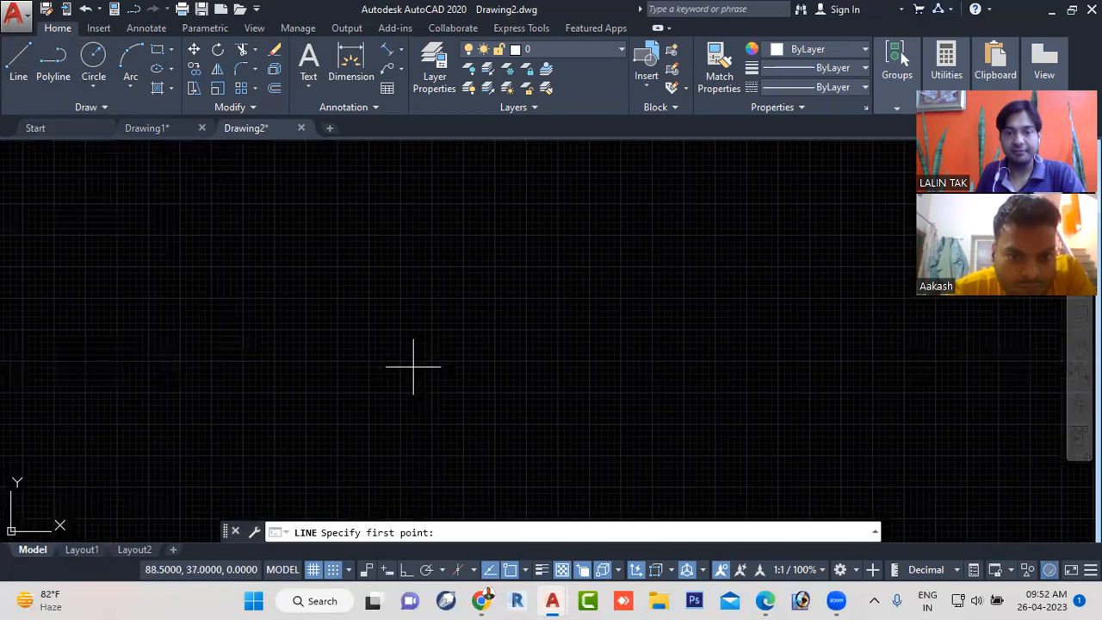
scroll(413, 366, "up", 3)
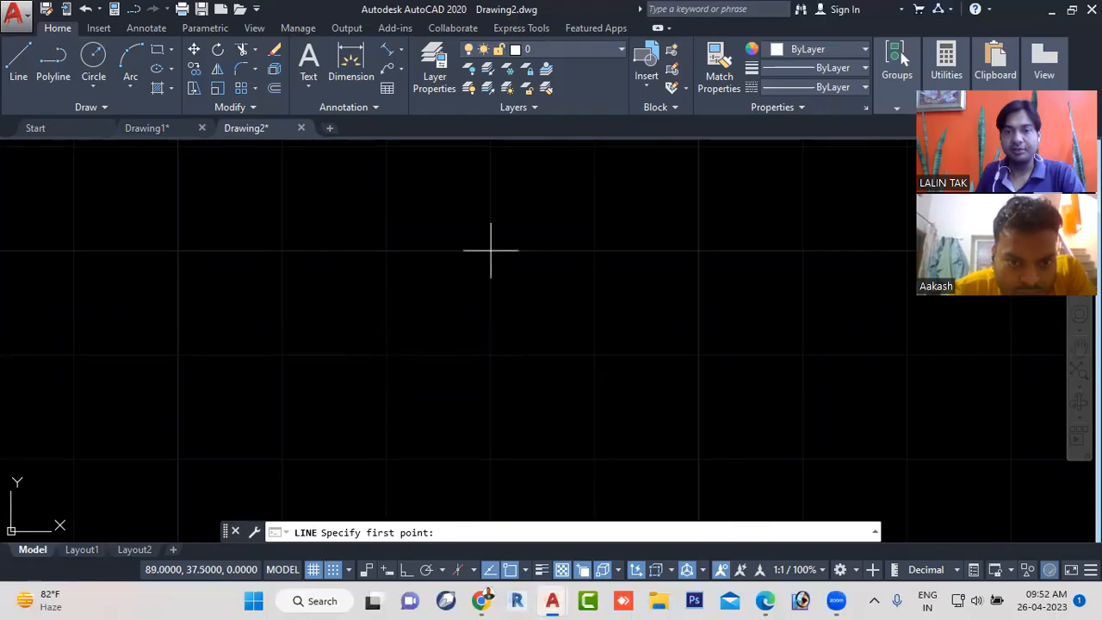
left_click(387, 354)
left_click(491, 251)
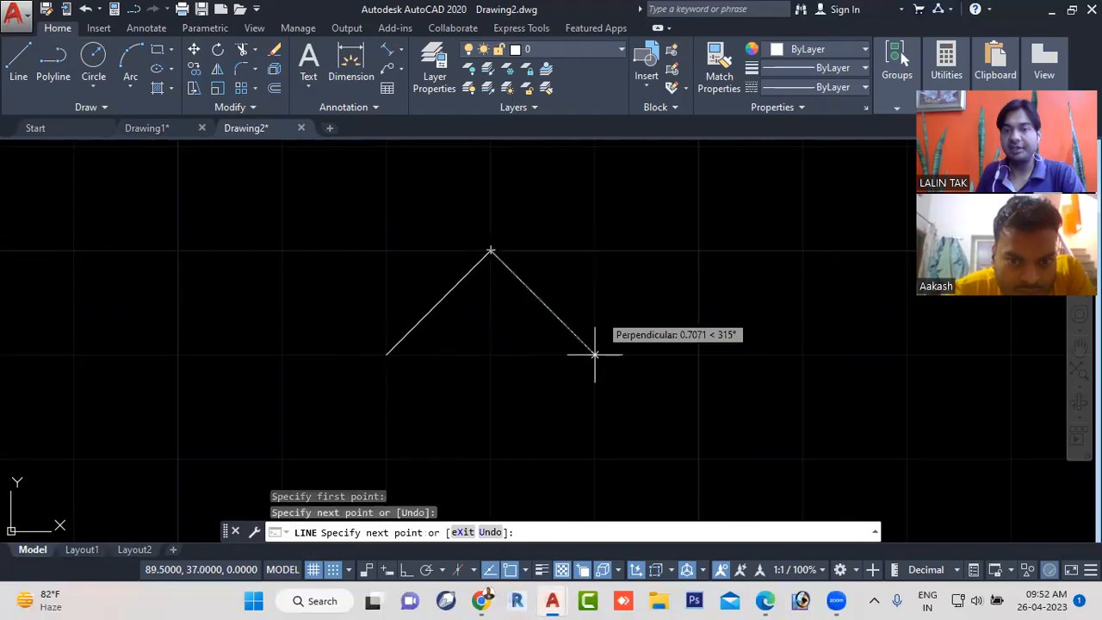
left_click(593, 352)
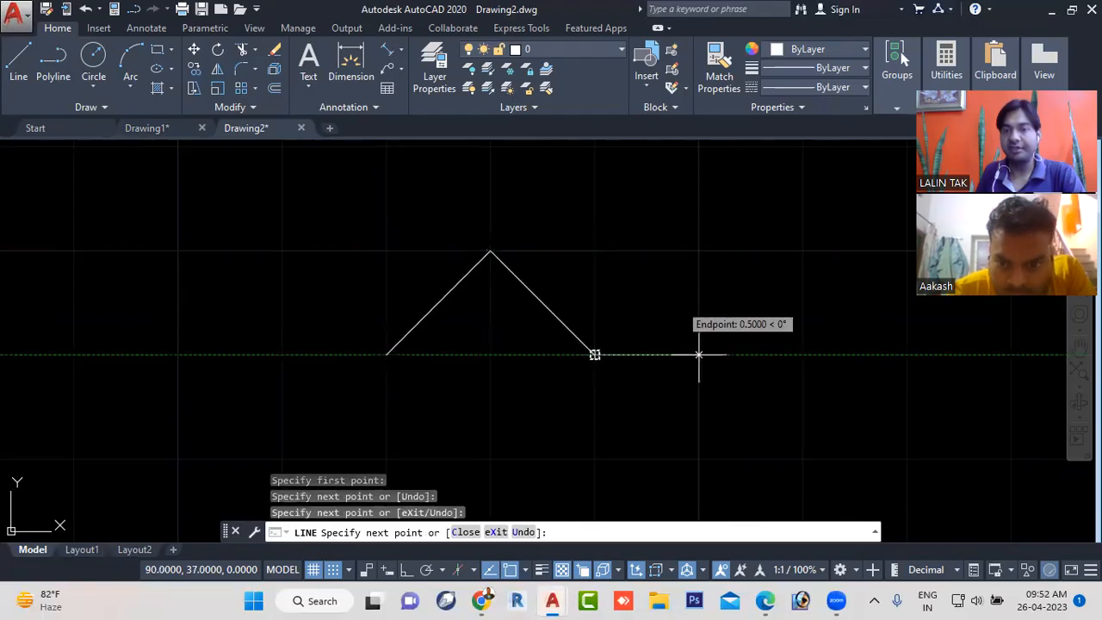
scroll(698, 352, "down", 4)
middle_click_drag(686, 323, 426, 326)
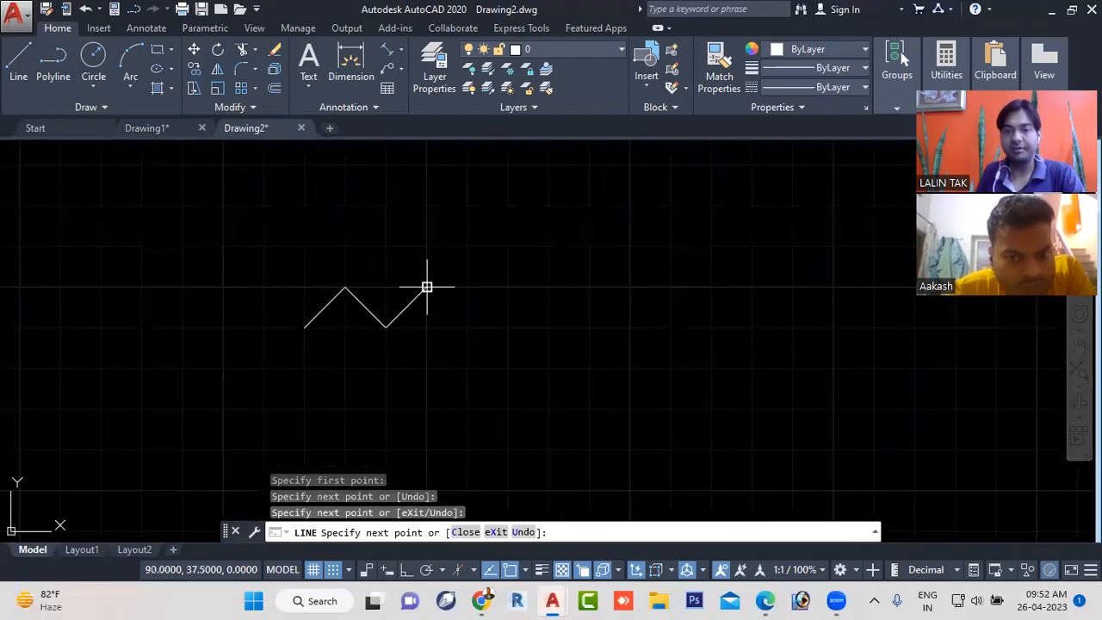
left_click(426, 287)
- Extend the zigzag with a stepped run of horizontal, vertical and slanted segments 0.5 units high, finishing with a 1.5-unit base and a vertical line
left_click(467, 288)
left_click(467, 327)
left_click(508, 327)
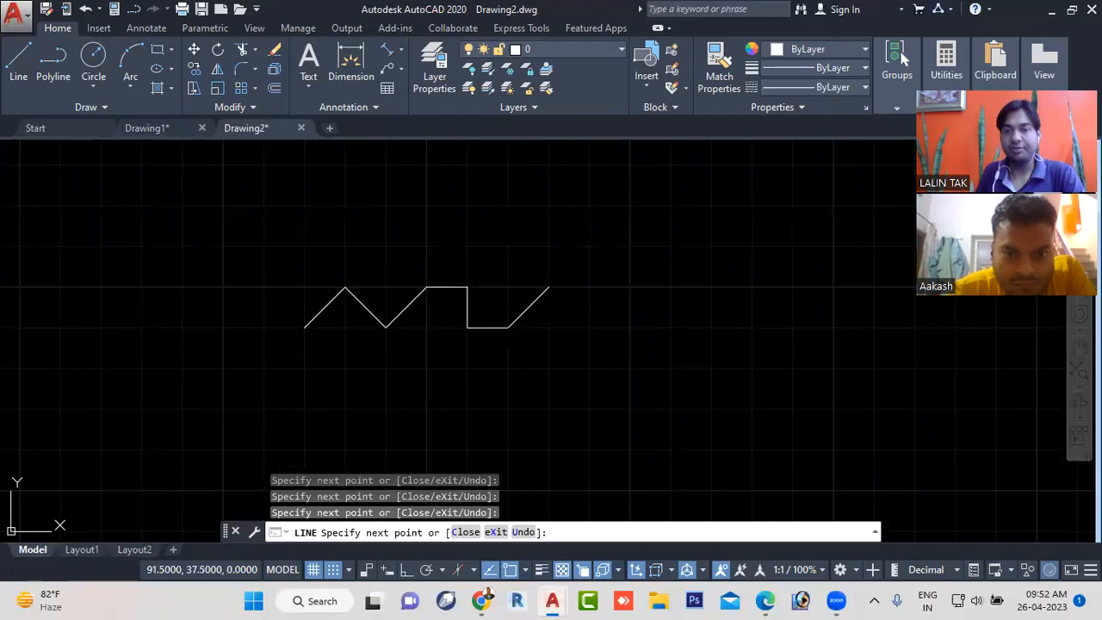
left_click(548, 287)
left_click(588, 287)
left_click(588, 327)
left_click(711, 327)
left_click(710, 288)
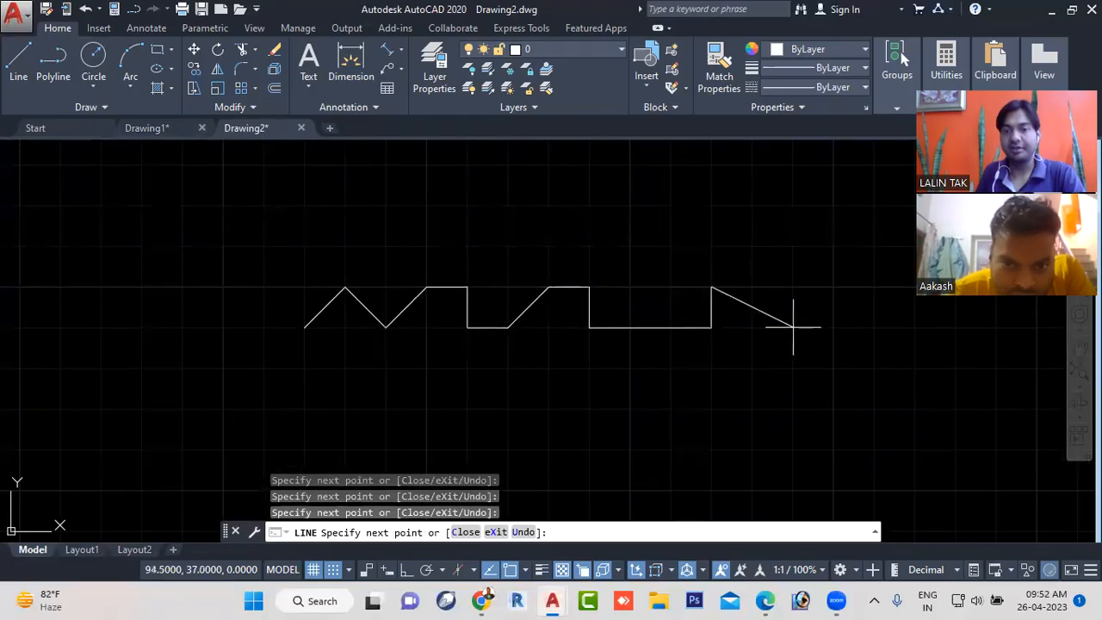
key("Escape")
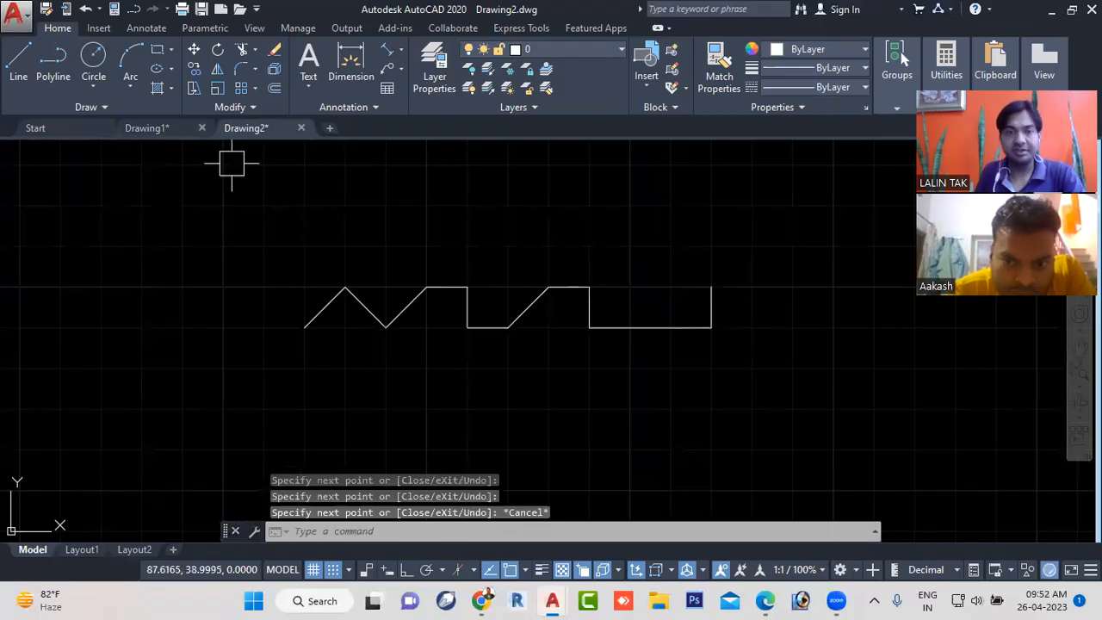
- Switch to Drawing1 and draw a grid-snapped zigzag of five slanted segments, each rising or falling 0.5 units
left_click(173, 128)
scroll(491, 410, "up", 5)
scroll(491, 409, "up", 4)
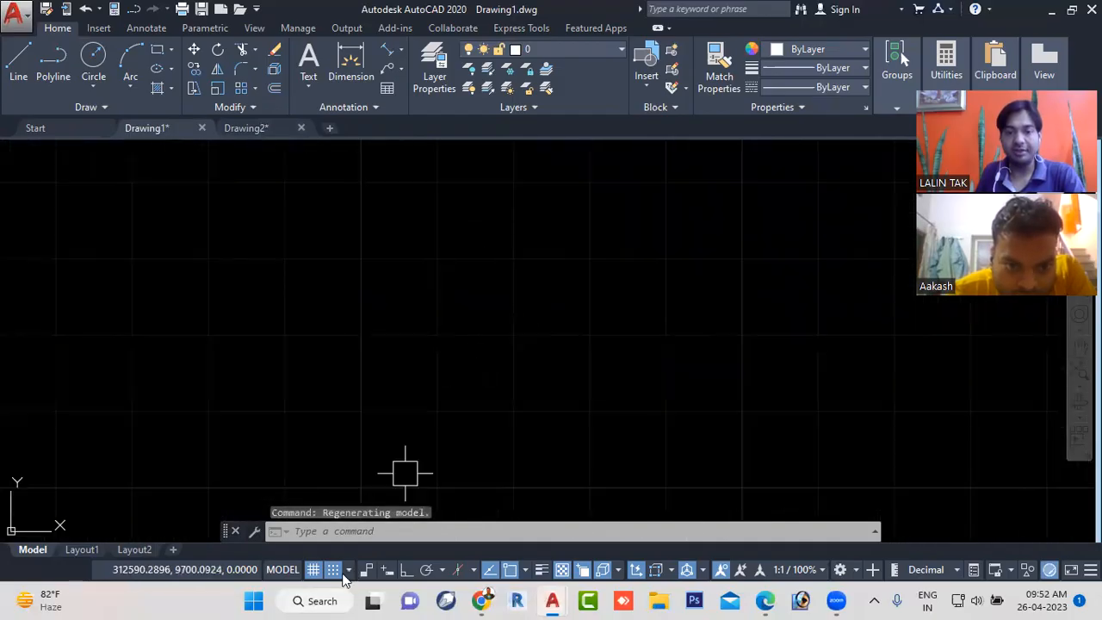
left_click(18, 62)
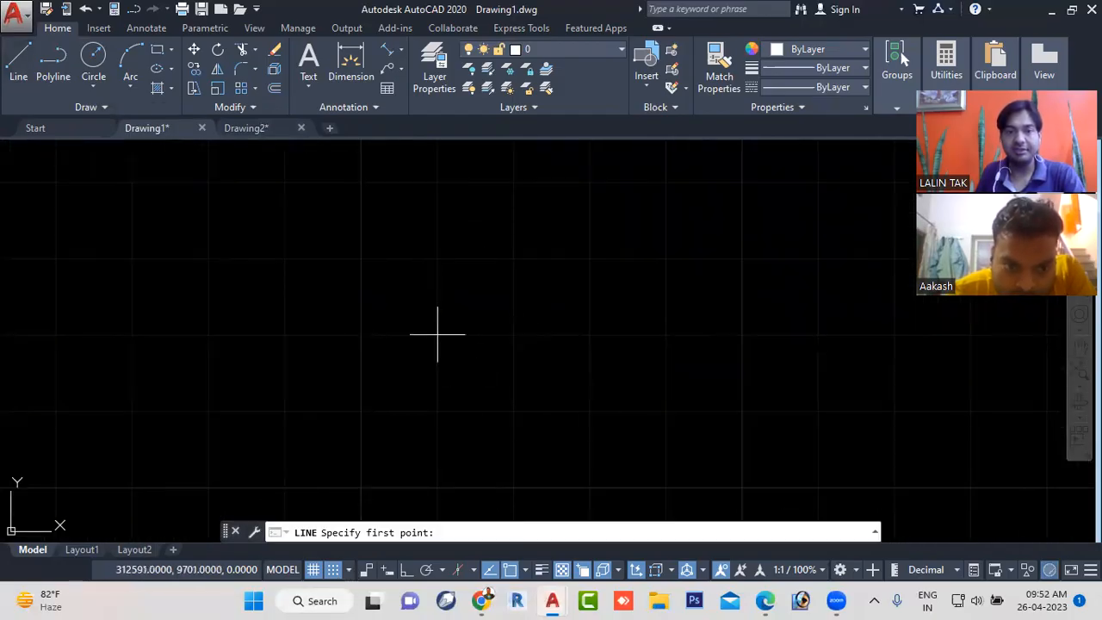
left_click(437, 334)
left_click(513, 259)
left_click(588, 334)
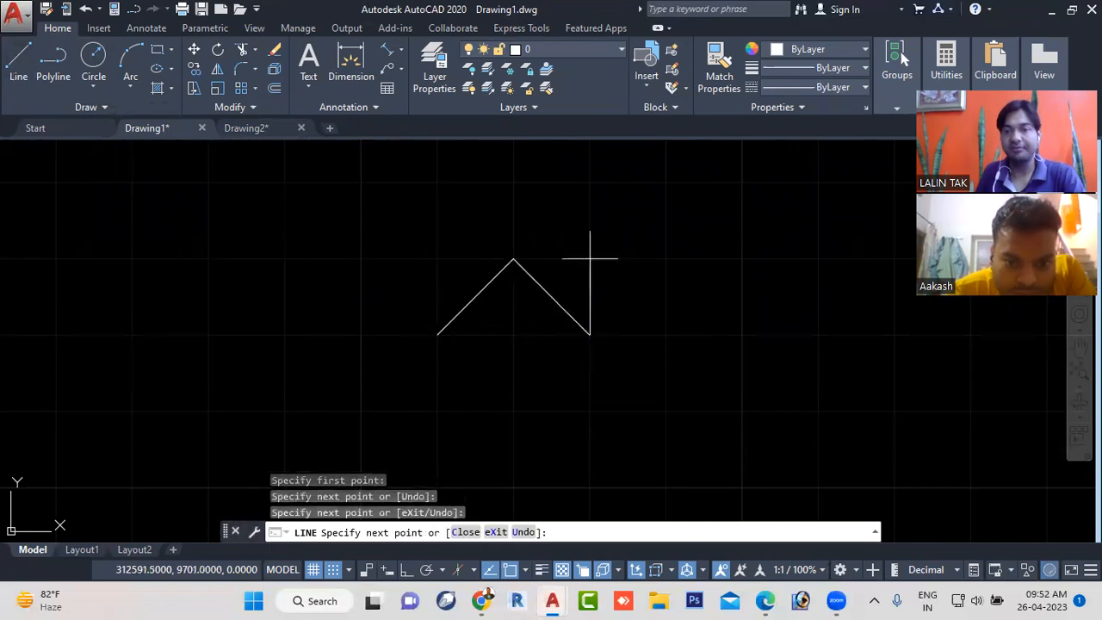
left_click(665, 259)
left_click(741, 334)
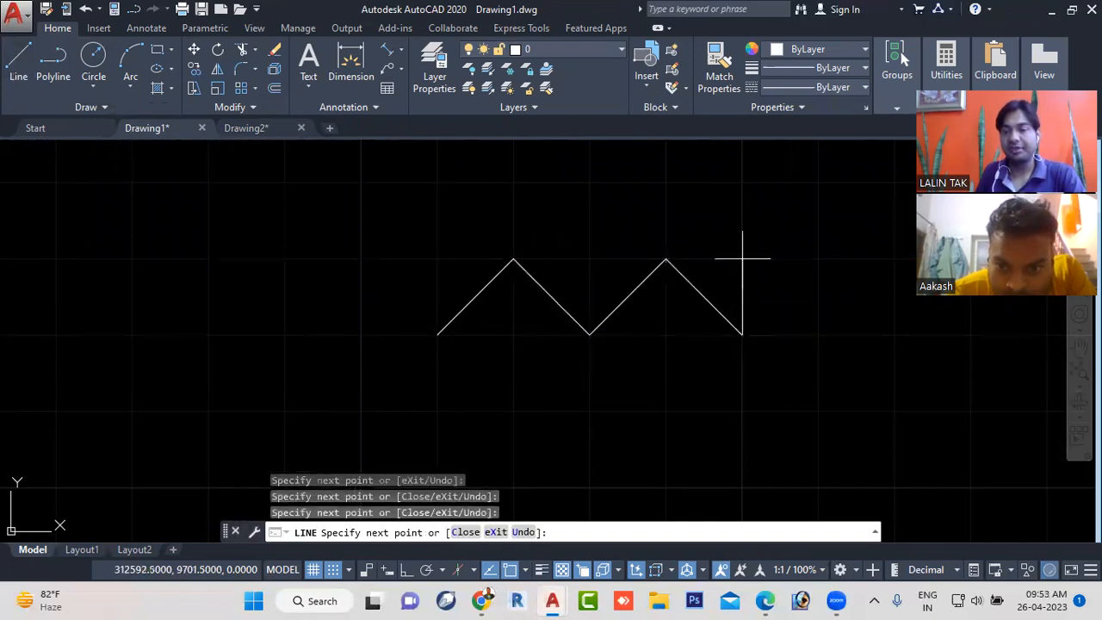
left_click(819, 258)
- Continue the line down below the zigzag, 2.5 units along its base, up 1 unit, and around a 0.5-unit step to a 1.5-unit top edge
left_click(742, 411)
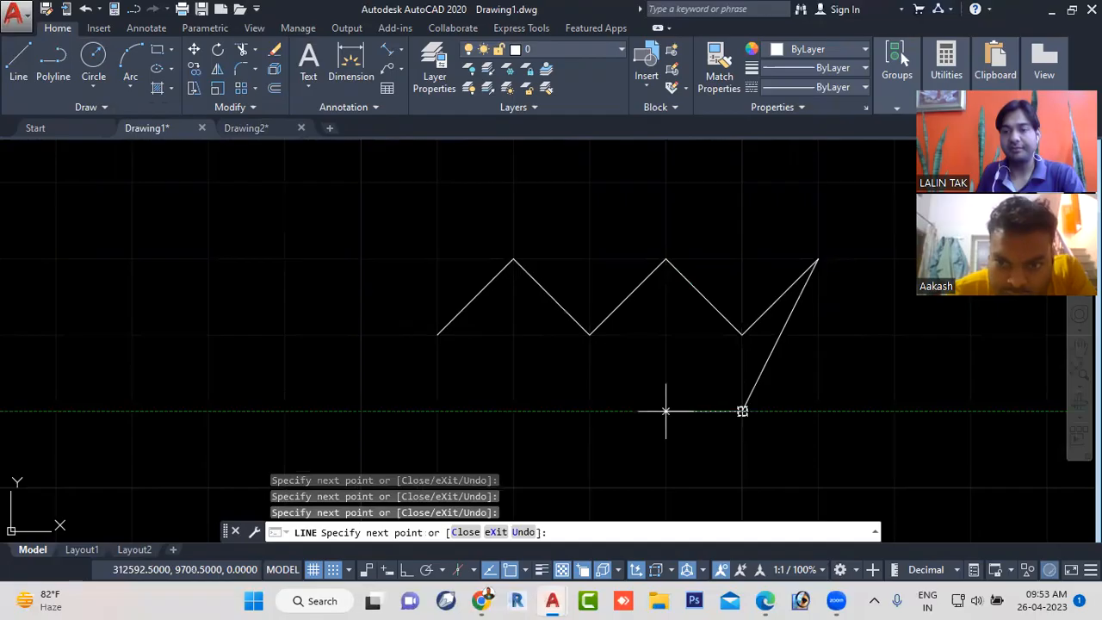
left_click(360, 411)
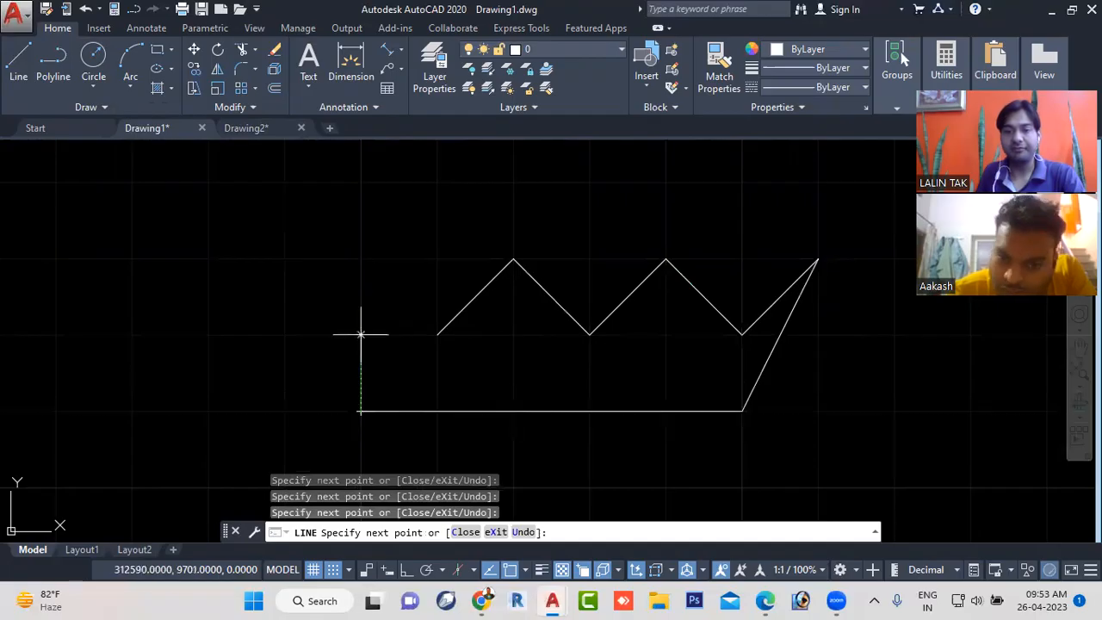
left_click(360, 258)
left_click(283, 258)
left_click(284, 183)
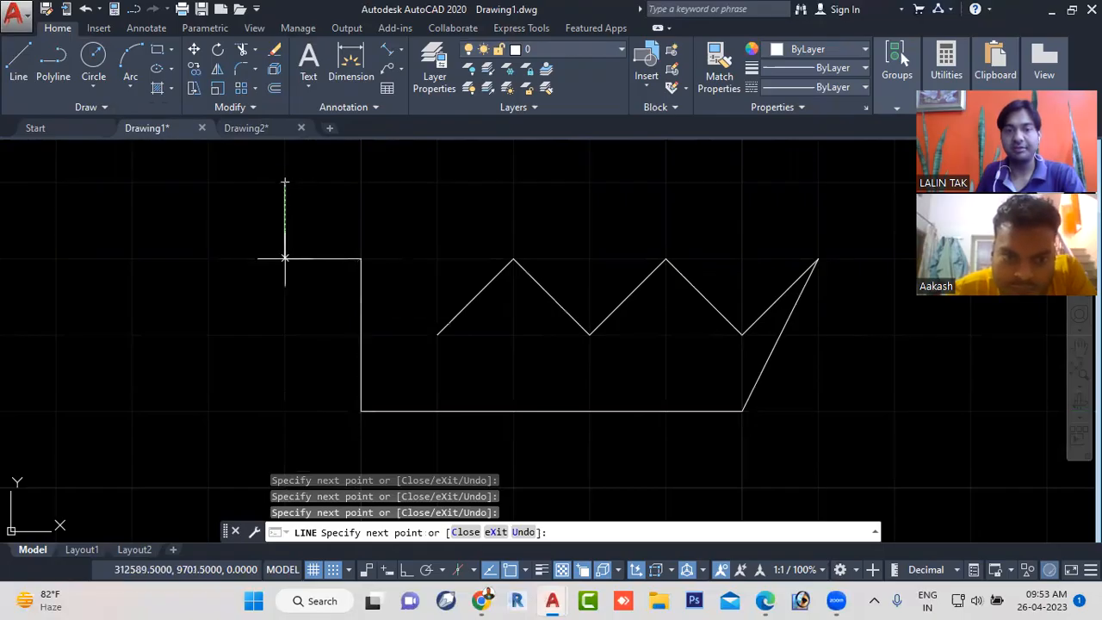
left_click(512, 182)
- Compare the small grid-snapped outline with the larger chain of lines beside it
scroll(663, 255, "down", 5)
scroll(659, 270, "down", 3)
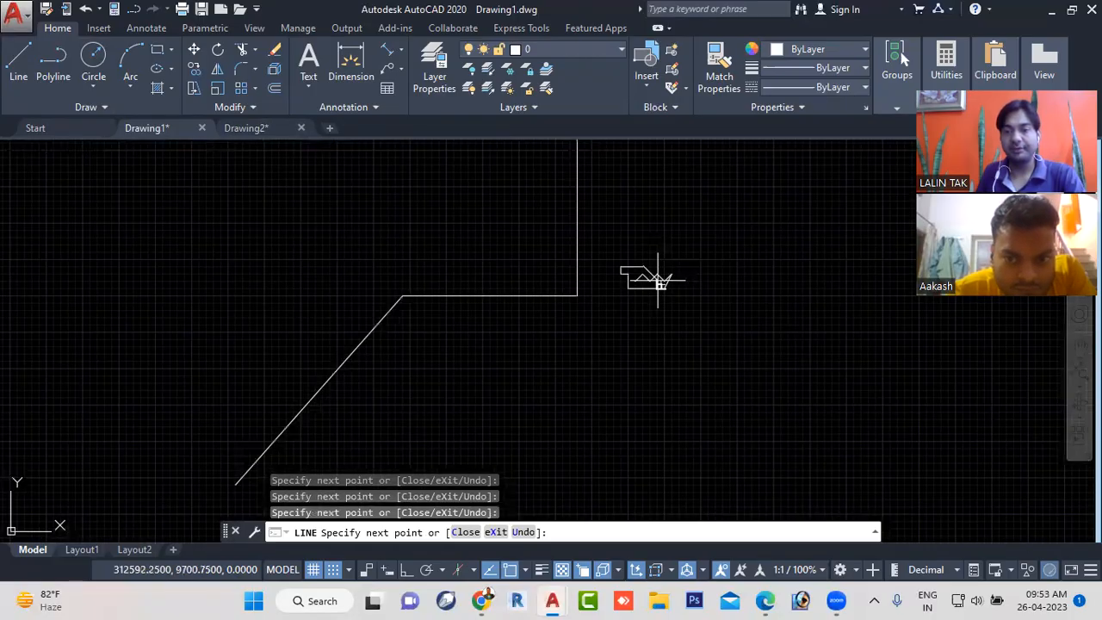
scroll(658, 280, "up", 3)
scroll(667, 273, "down", 2)
scroll(654, 290, "up", 5)
scroll(637, 290, "down", 5)
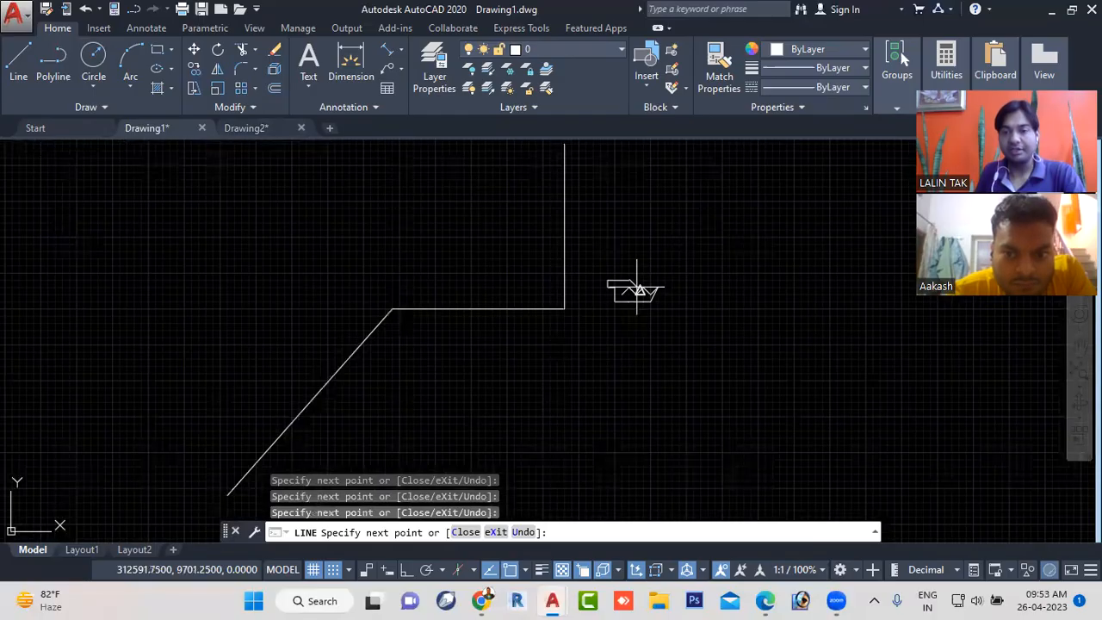
scroll(624, 284, "up", 7)
scroll(620, 285, "down", 6)
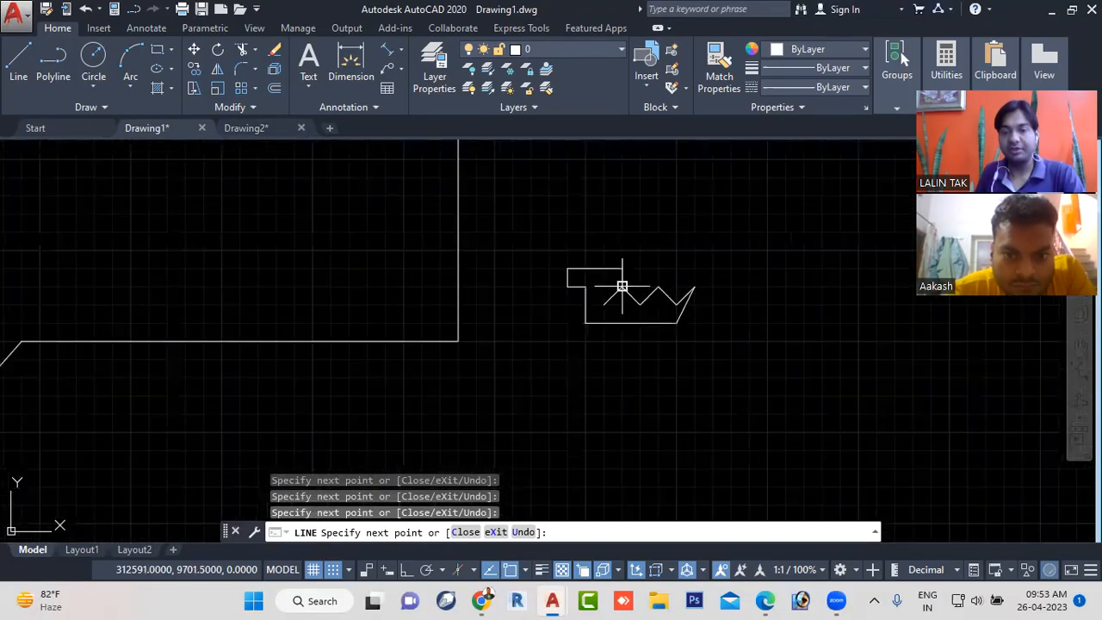
scroll(625, 290, "up", 6)
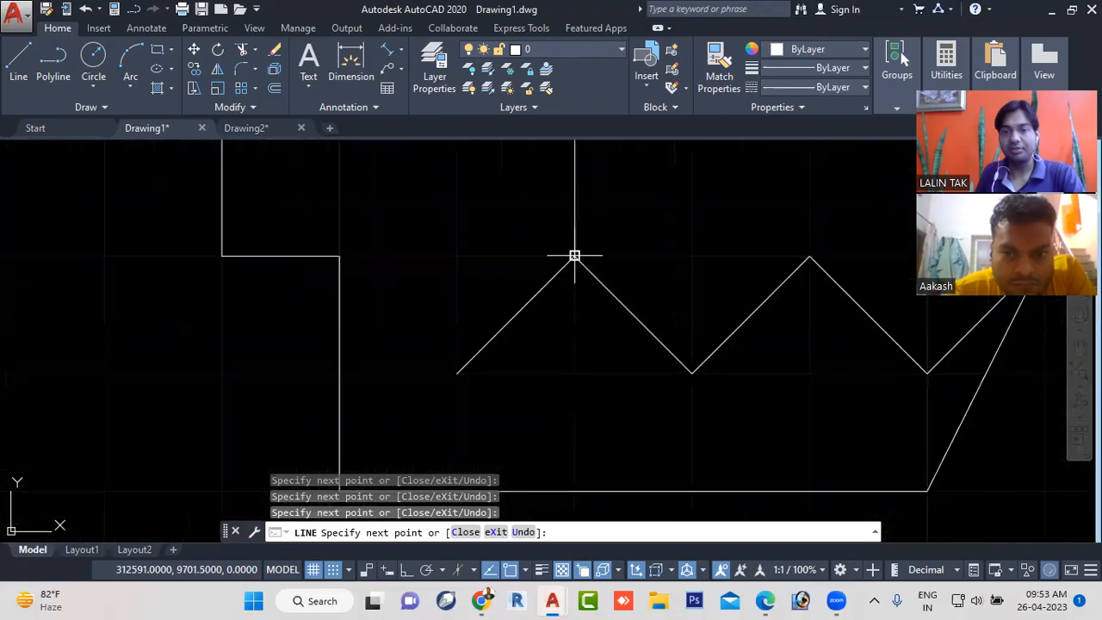
- Continue the outline with a slanted 0.5-unit rise, a 0.5-unit notch, a 1.5-unit top edge and a 1-unit drop, and end the chain
middle_click_drag(598, 209, 555, 403)
left_click(648, 208)
left_click(648, 324)
left_click(766, 324)
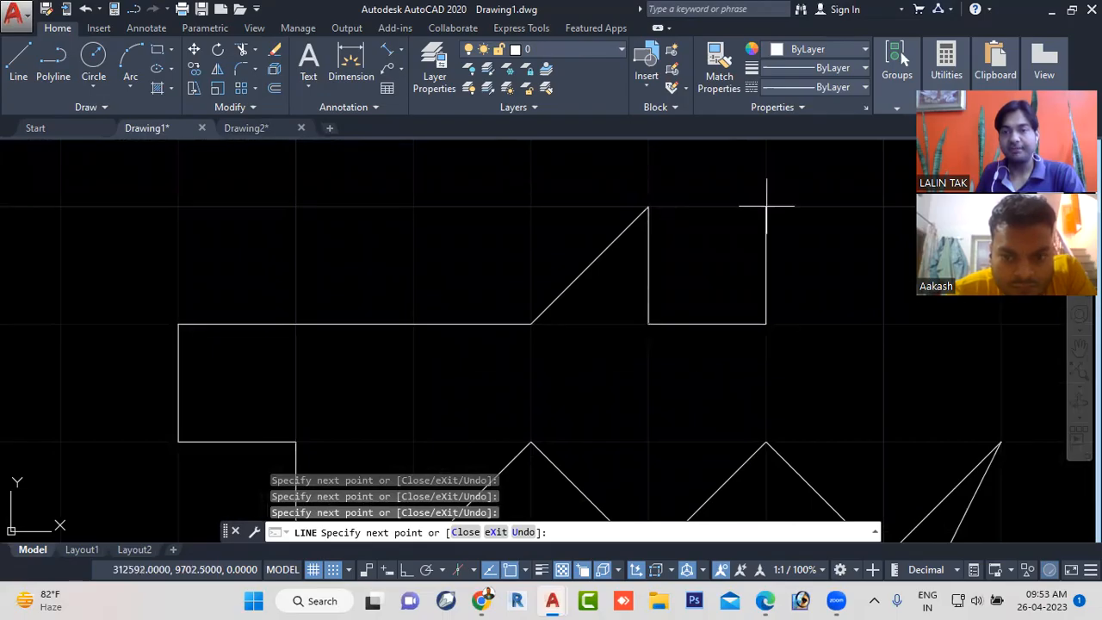
left_click(765, 207)
scroll(766, 206, "down", 4)
middle_click_drag(794, 259, 571, 238)
left_click(613, 244)
left_click(614, 336)
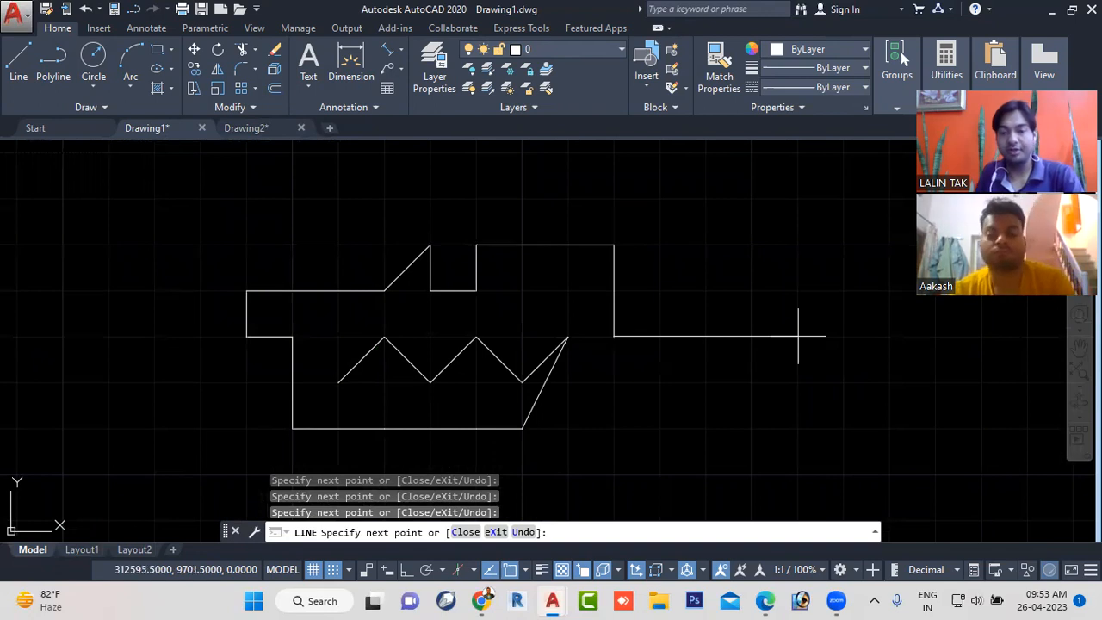
key("Escape")
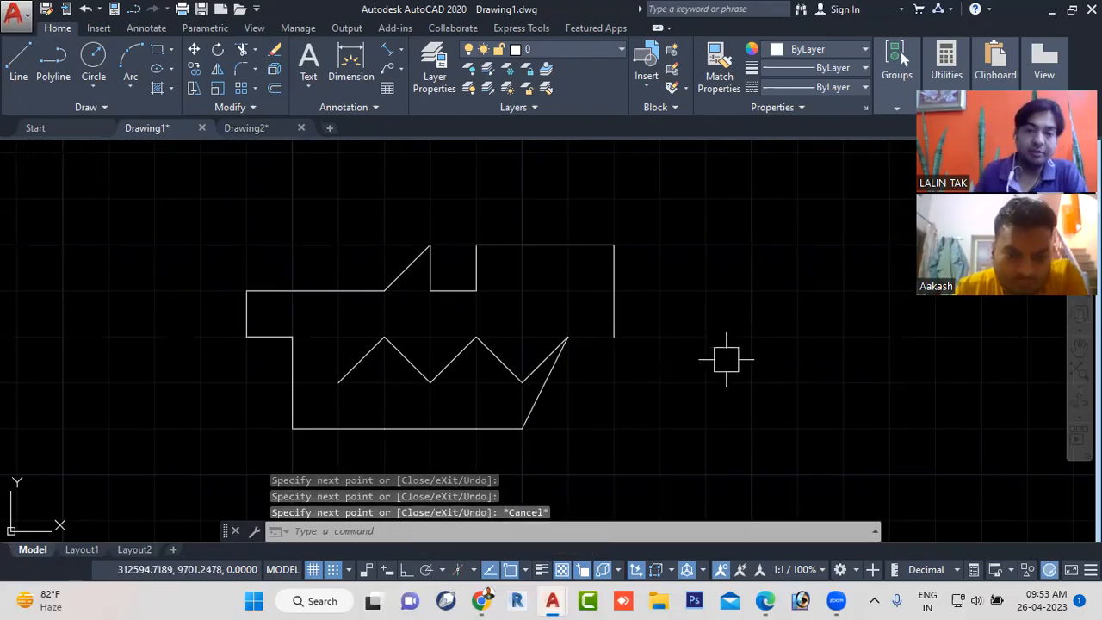
- Turn on polar tracking and review the status bar toggle list in civil new workbook.pdf in the browser
left_click(426, 572)
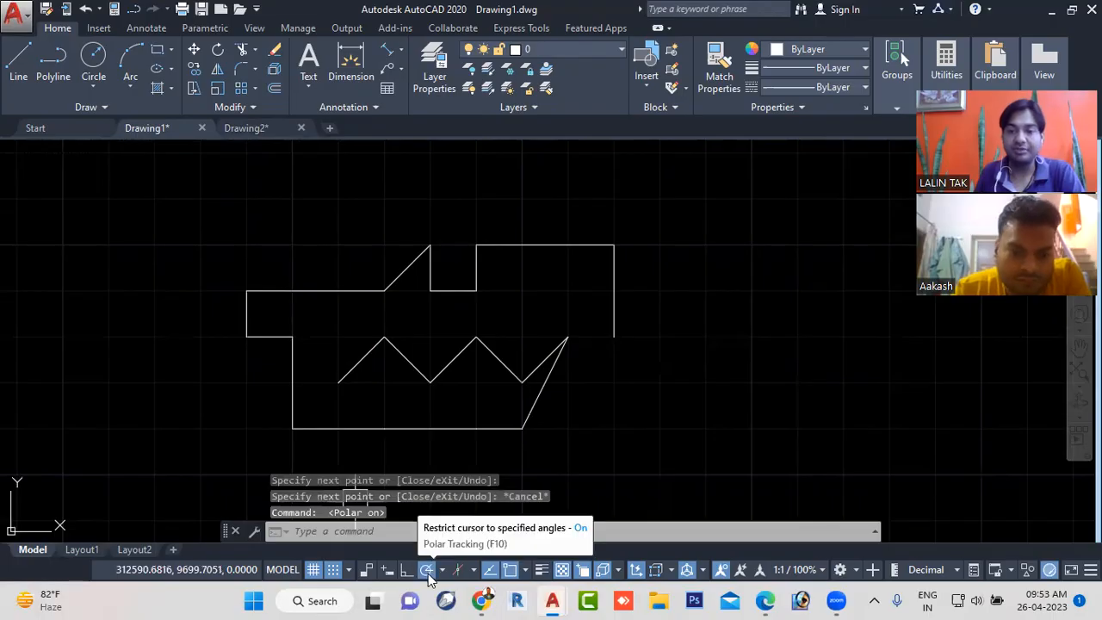
left_click(766, 600)
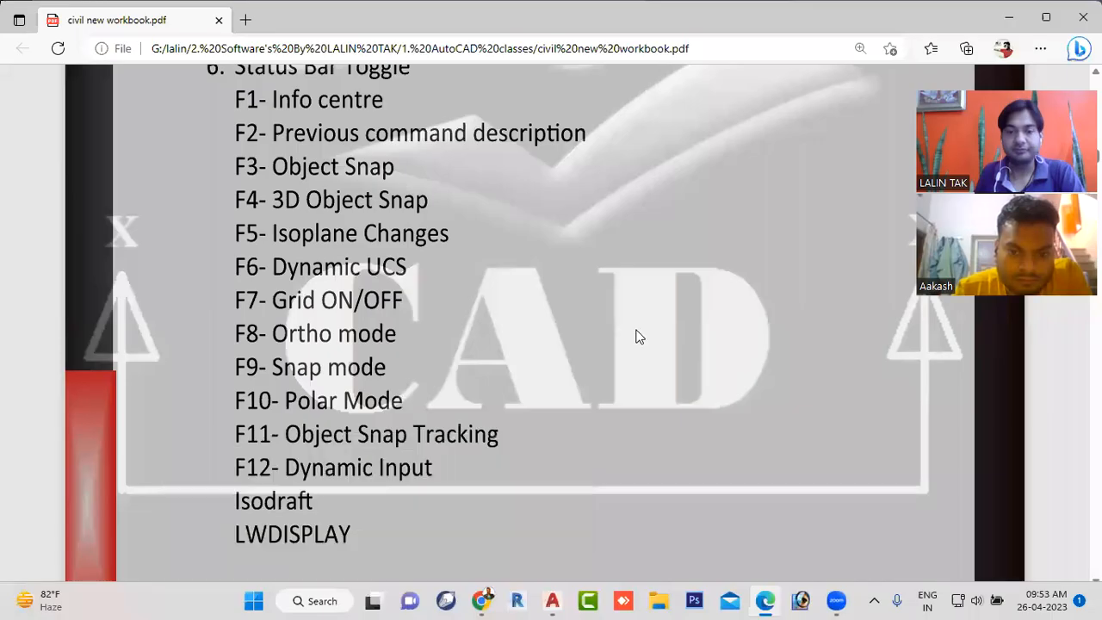
scroll(579, 324, "down", 3)
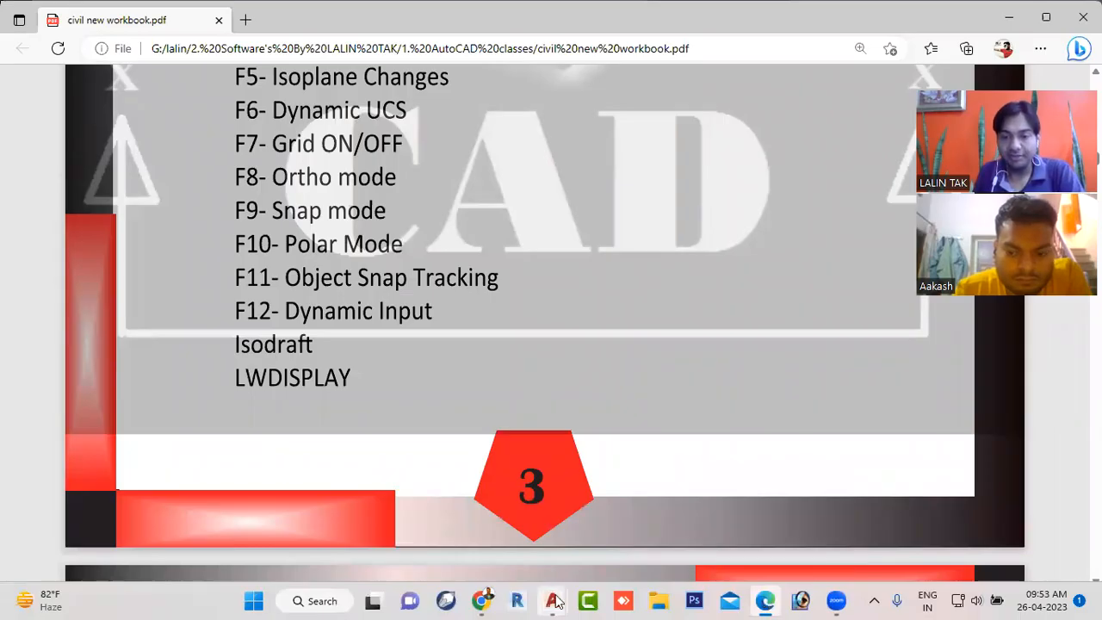
- Switch to Drawing2 in AutoCAD and start a line below the zigzag with snap mode turned off
mouse_move(556, 599)
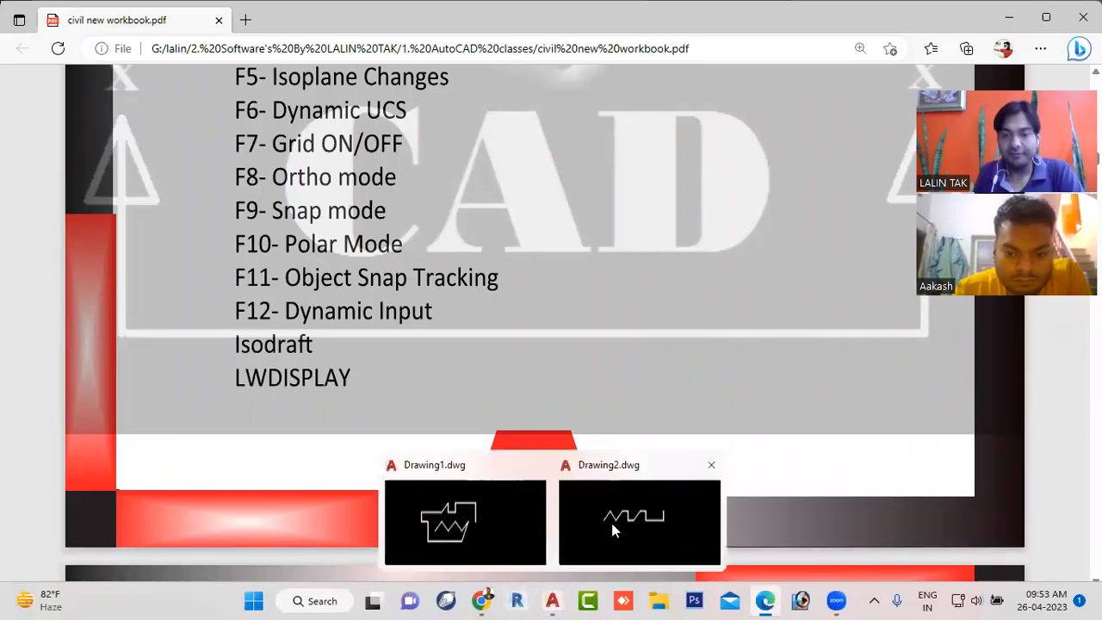
key("alt+Tab")
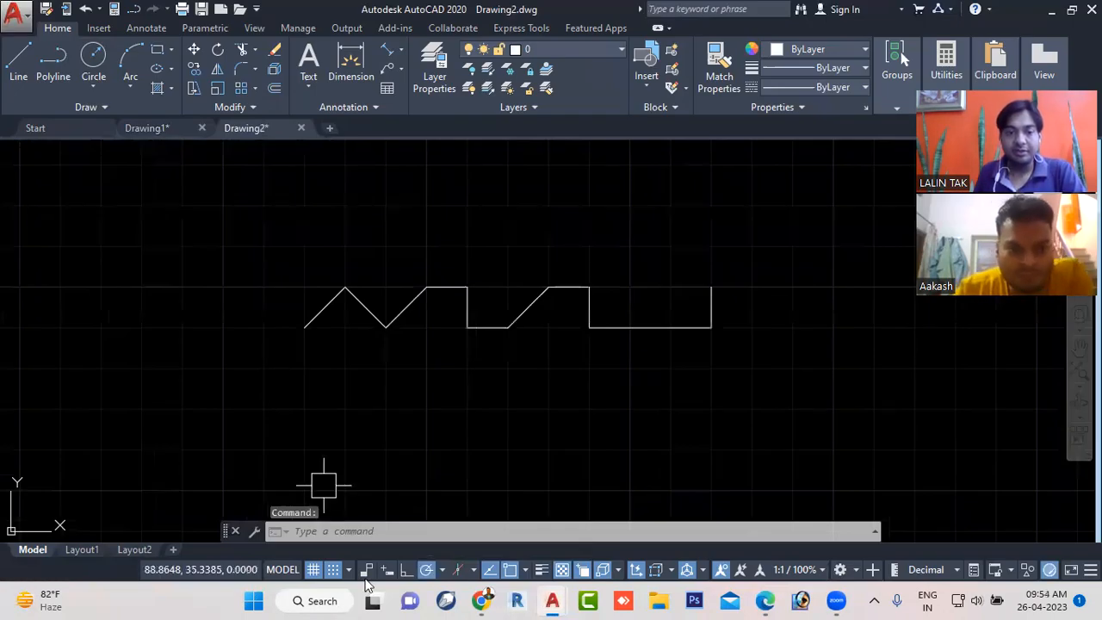
left_click(18, 63)
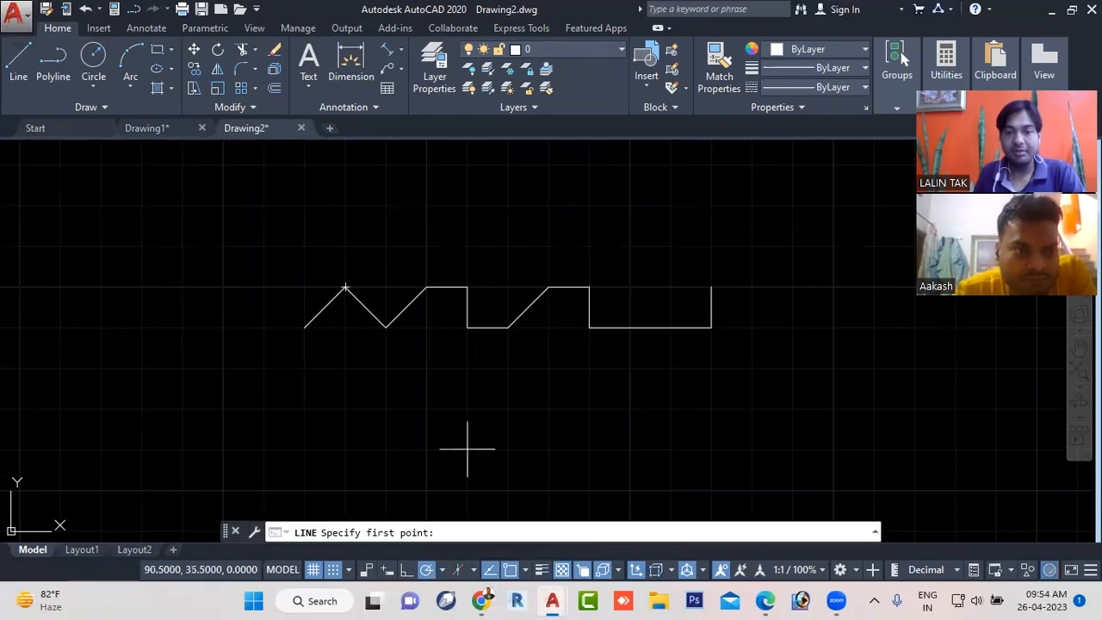
mouse_move(563, 427)
middle_mouse_down()
mouse_move(506, 390)
mouse_move(409, 290)
middle_mouse_up()
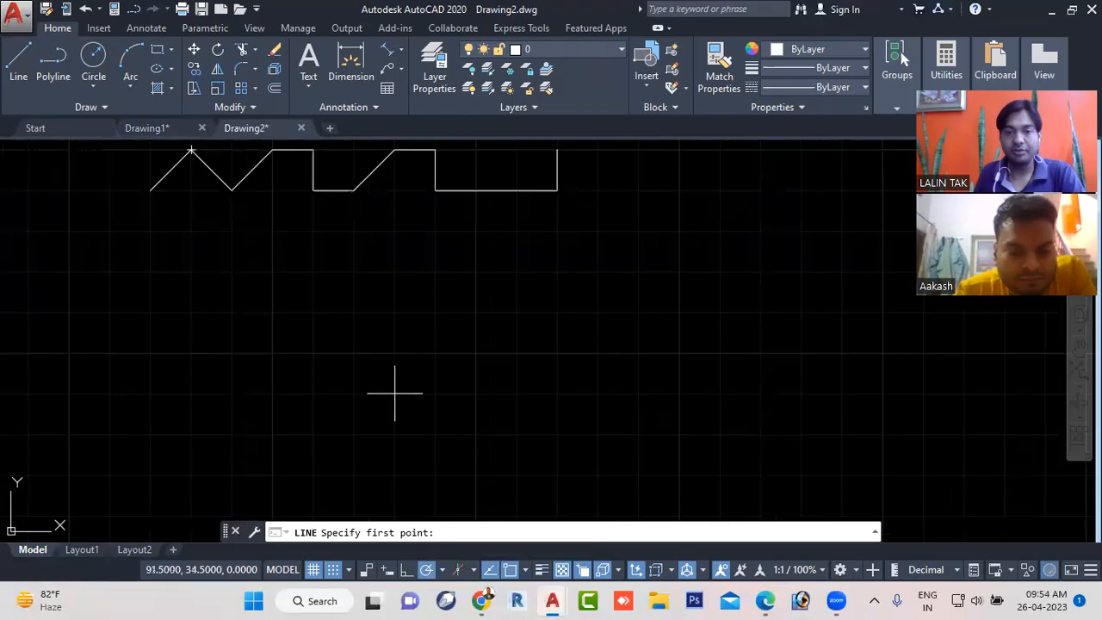
left_click(333, 572)
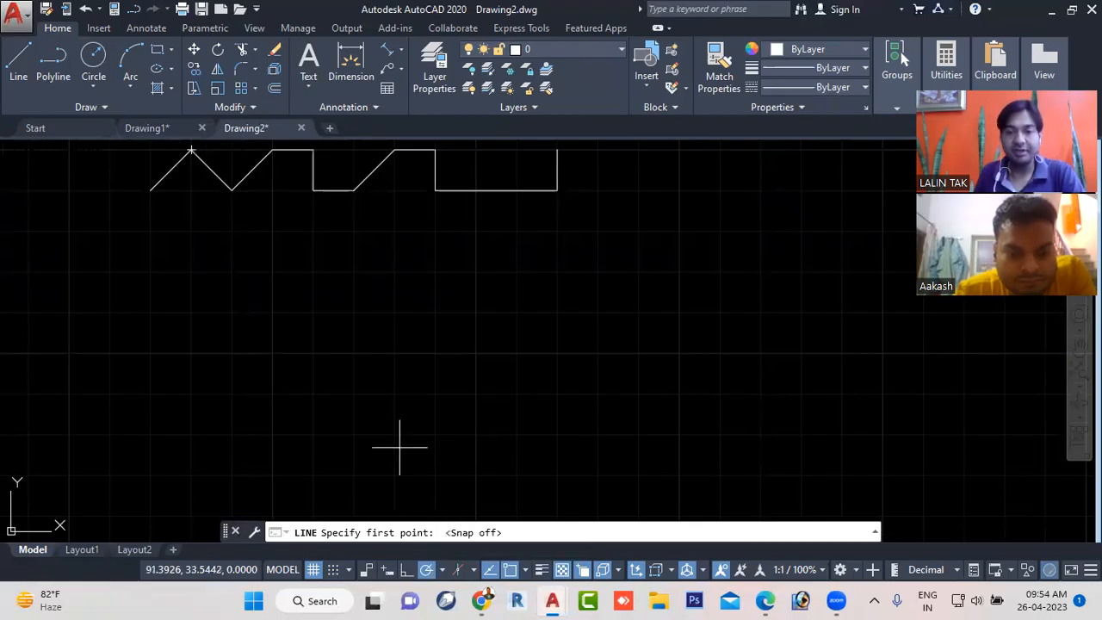
left_click(429, 416)
scroll(547, 354, "down", 3)
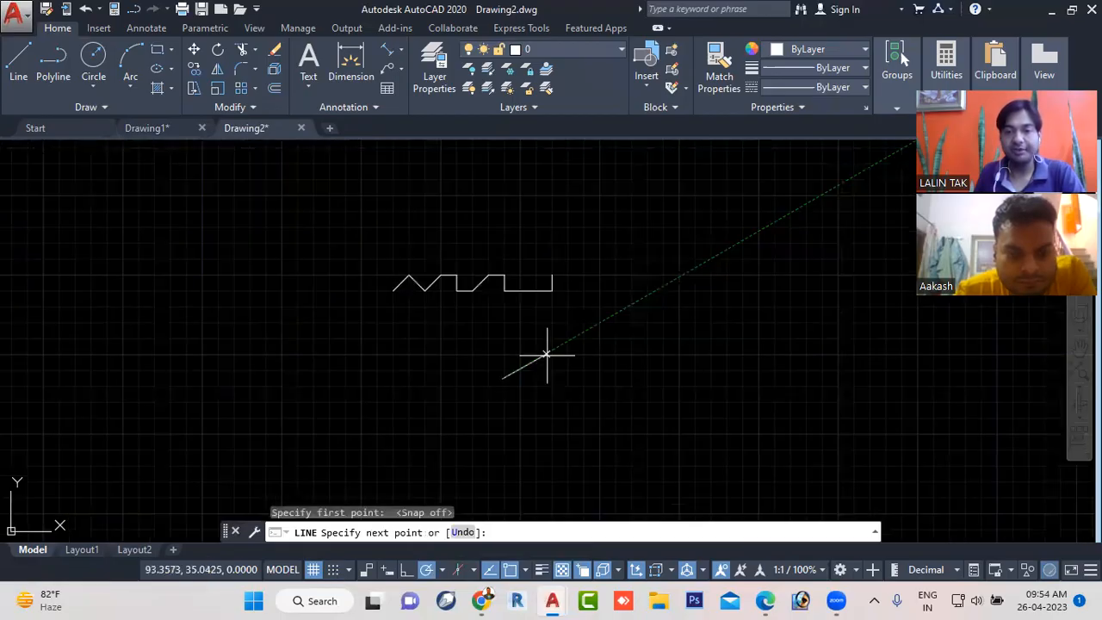
scroll(546, 353, "down", 2)
scroll(551, 364, "up", 4)
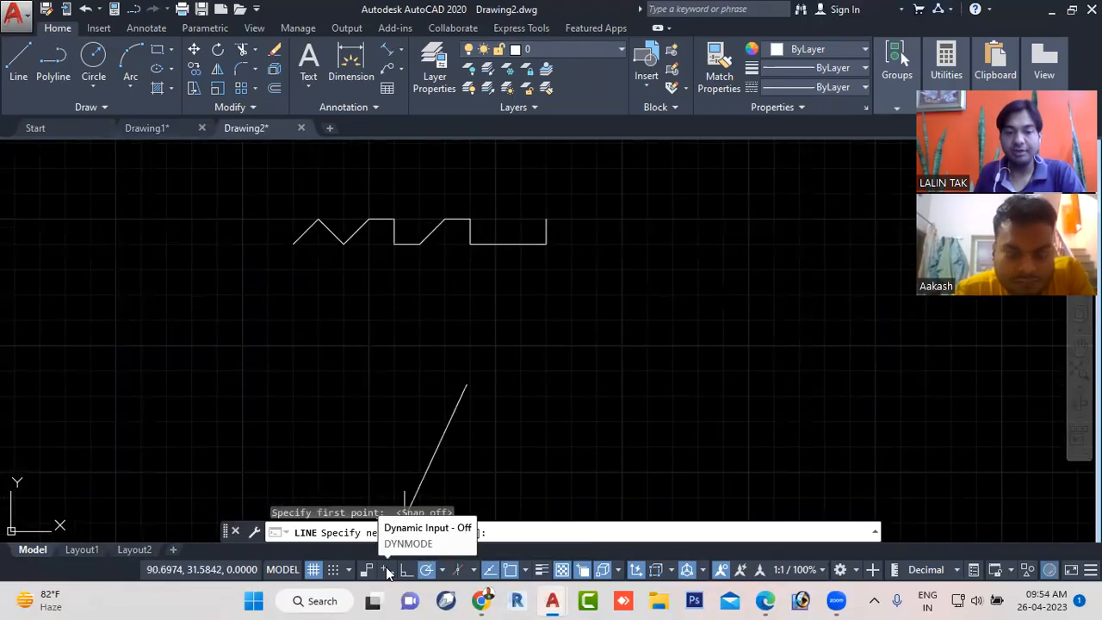
- Turn off polar tracking and object snap tracking, and draw five free slanted line segments beneath and beside the zigzag
left_click(389, 569)
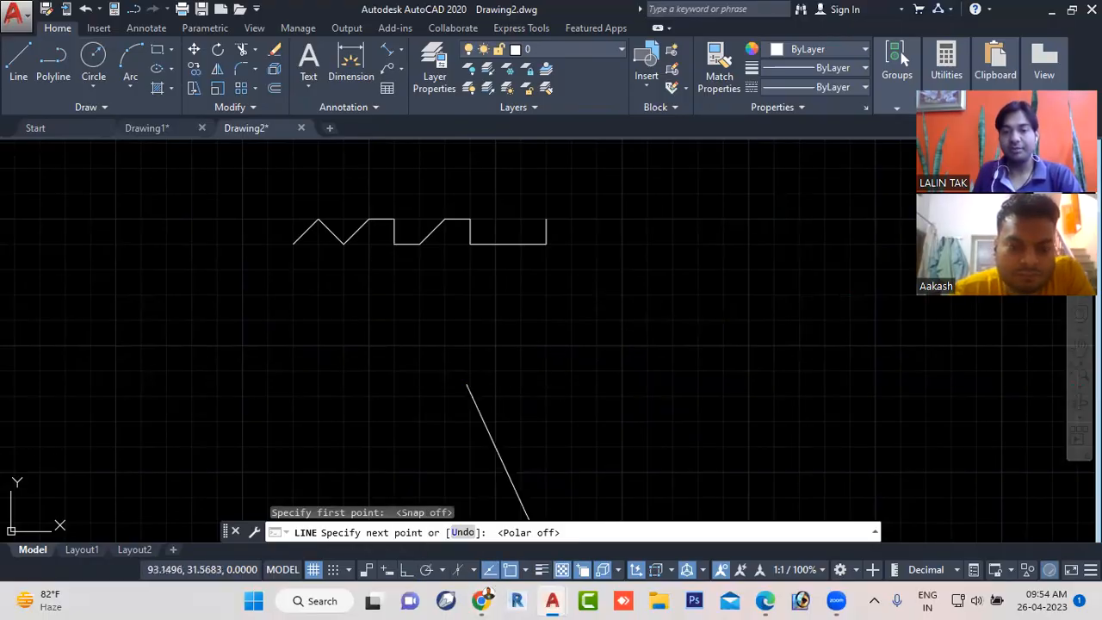
left_click(489, 568)
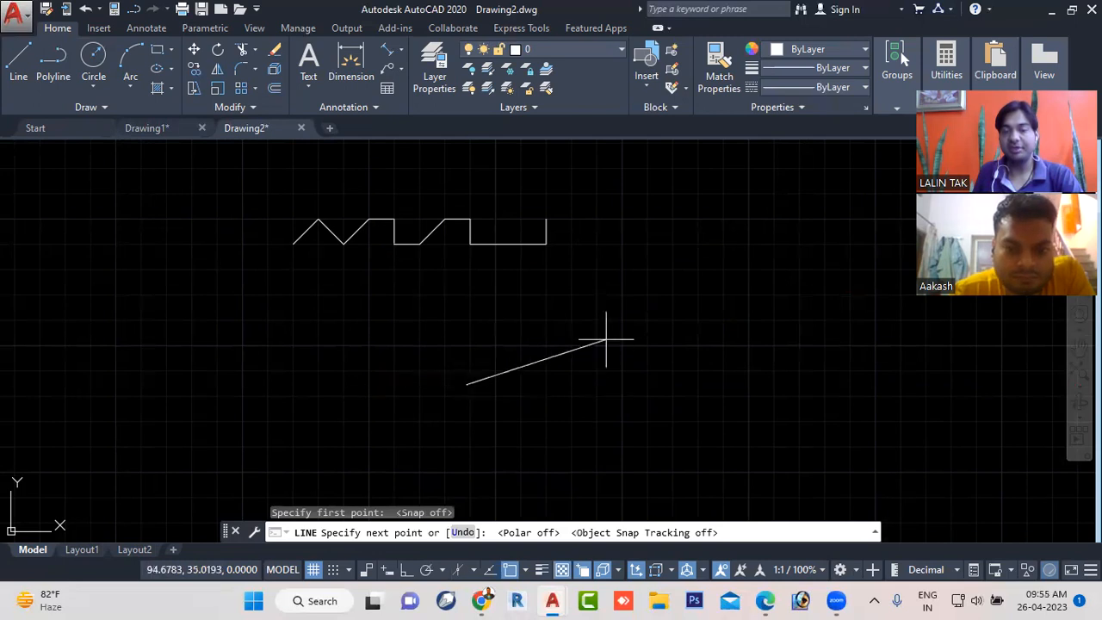
left_click(604, 432)
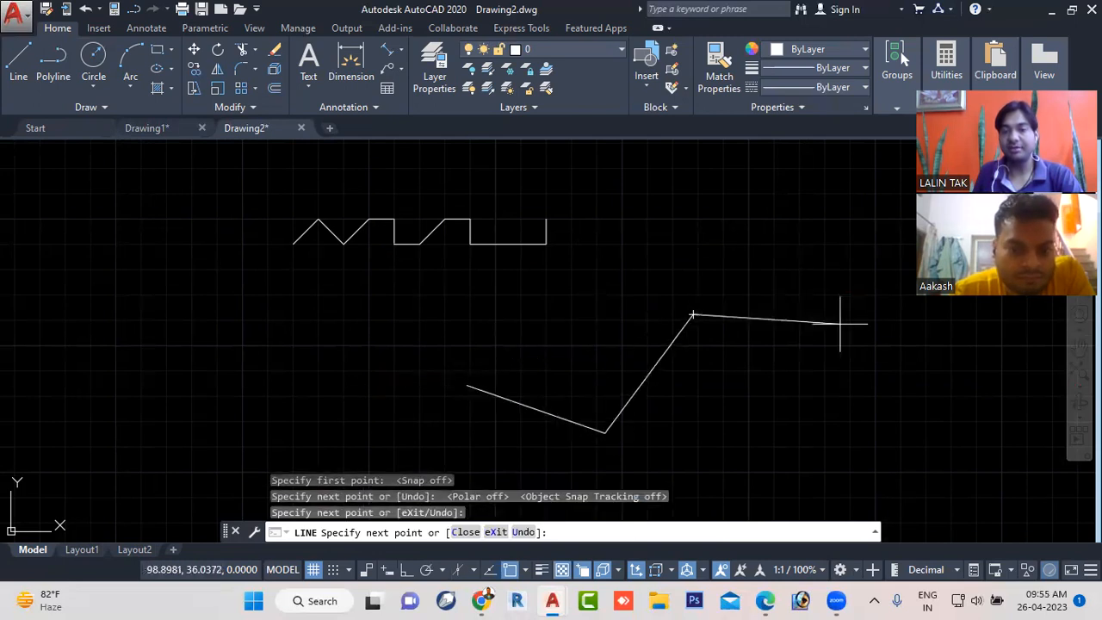
left_click(842, 376)
left_click(758, 154)
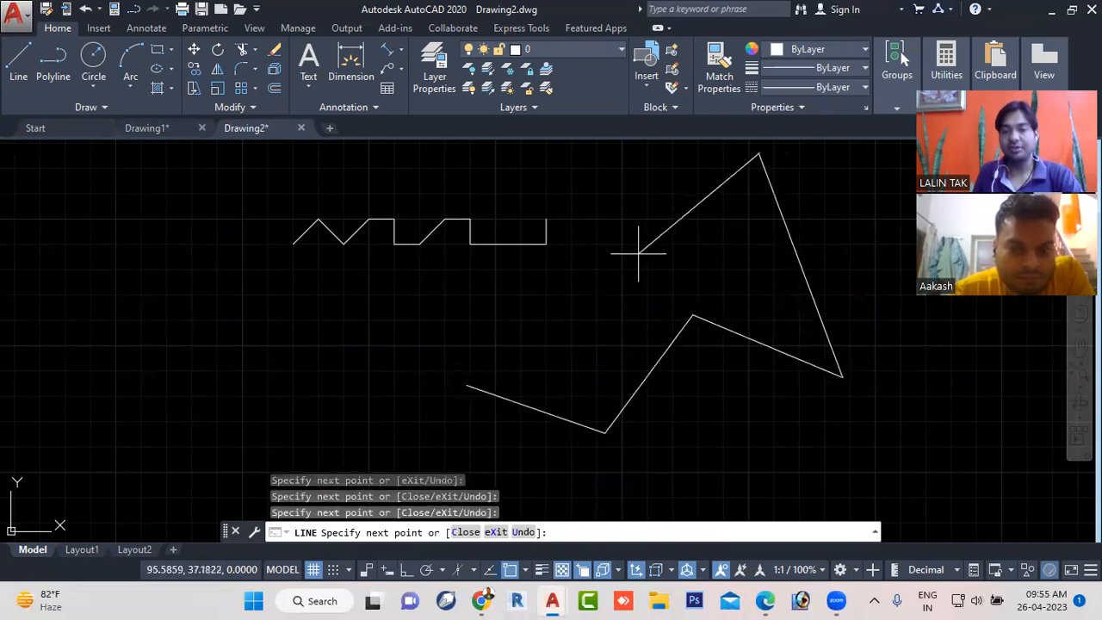
left_click(487, 317)
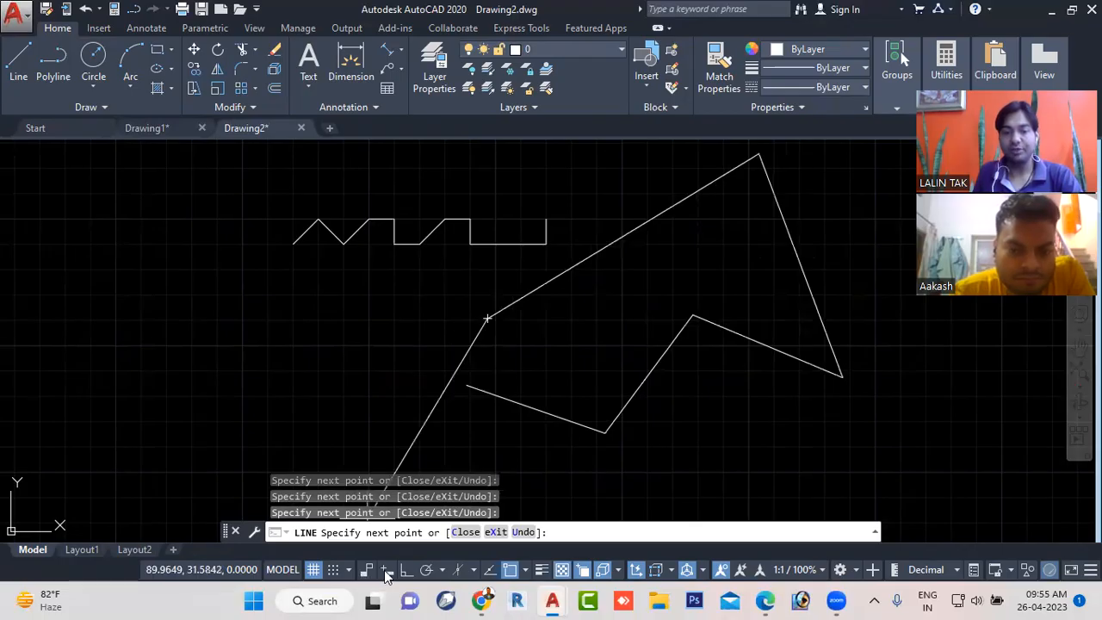
- Turn on dynamic input and polar tracking, and end the slanted line chain
left_click(386, 569)
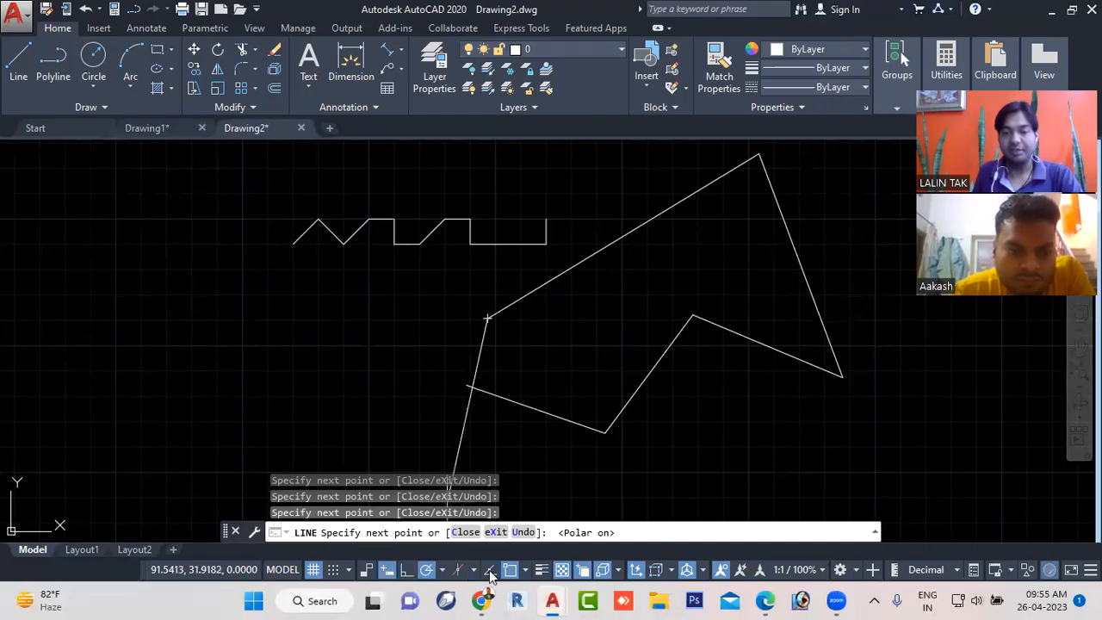
key("F10")
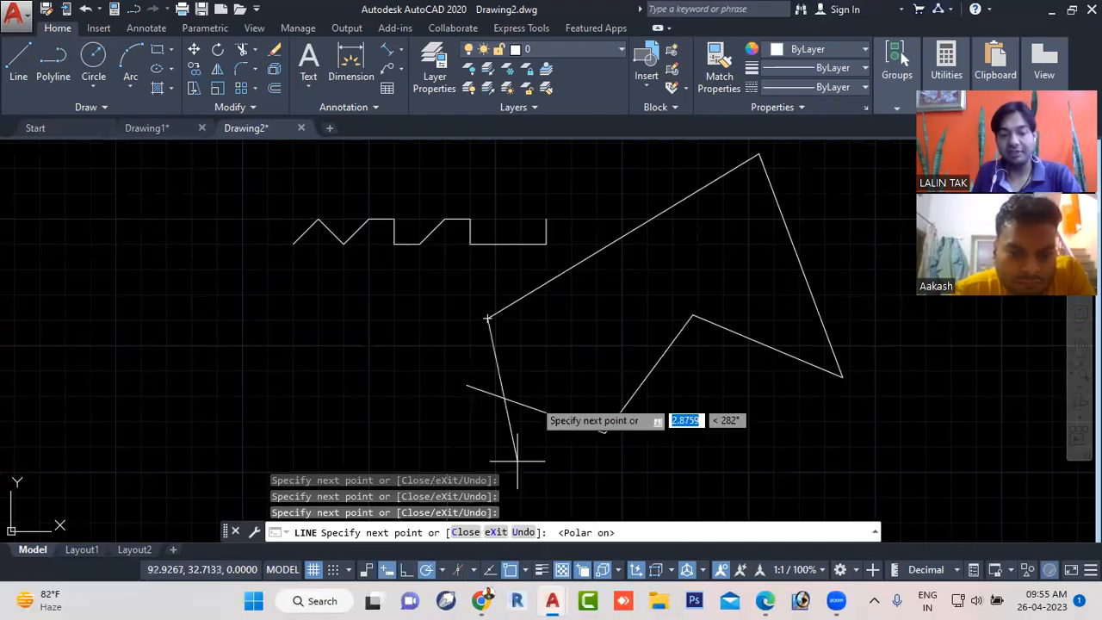
key("Escape")
scroll(585, 316, "down", 4)
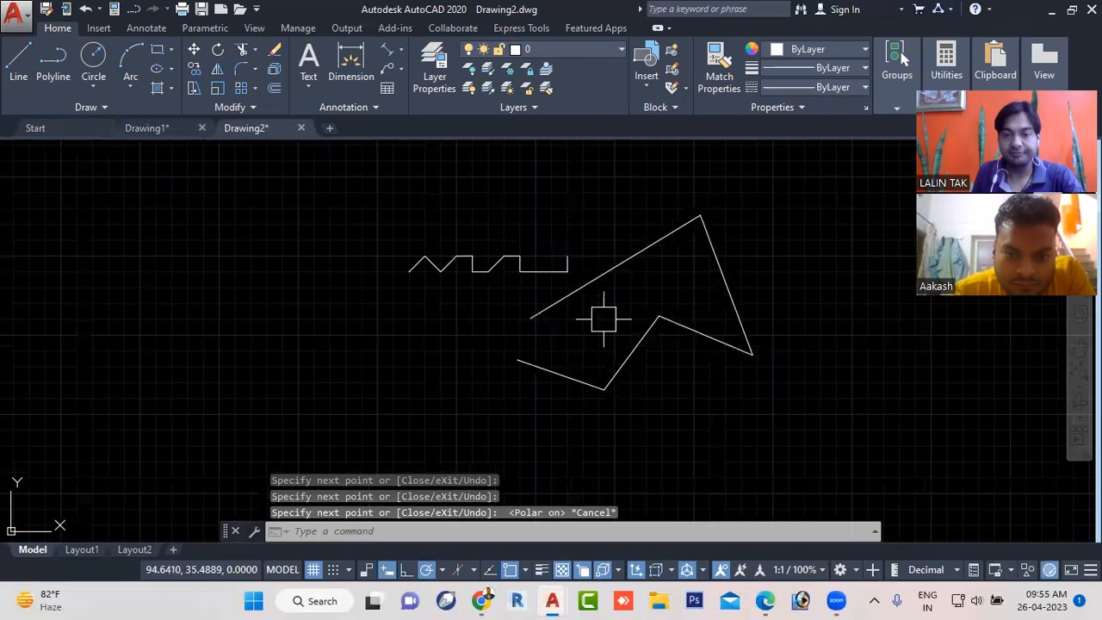
- Draw a circle in the empty area to the right of the slanted line chain
middle_click_drag(602, 318, 4, 310)
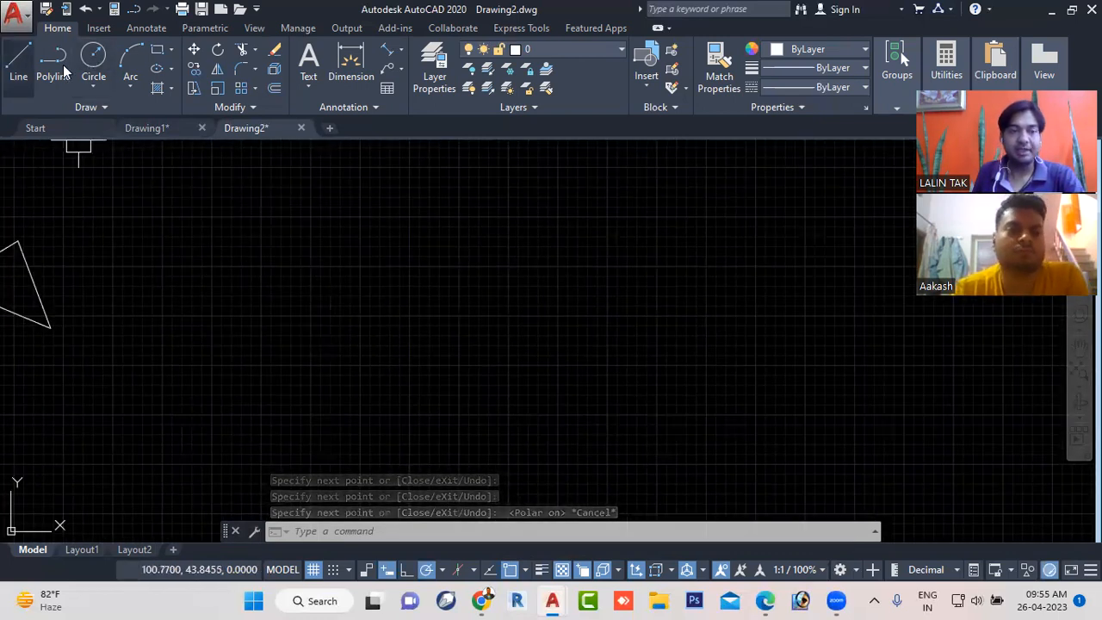
left_click(95, 56)
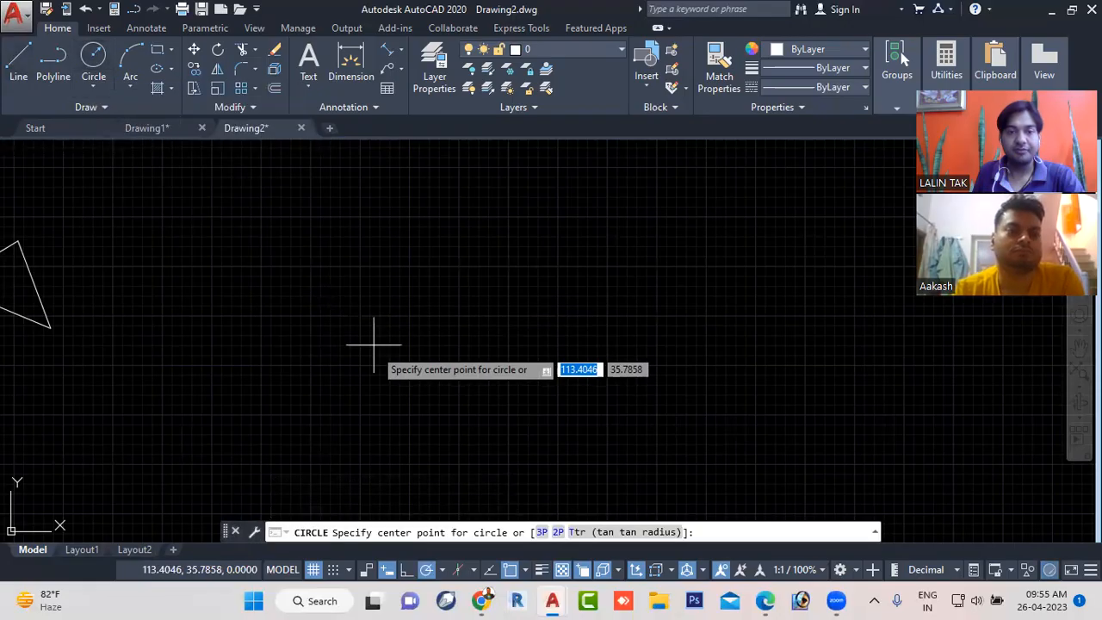
left_click(387, 315)
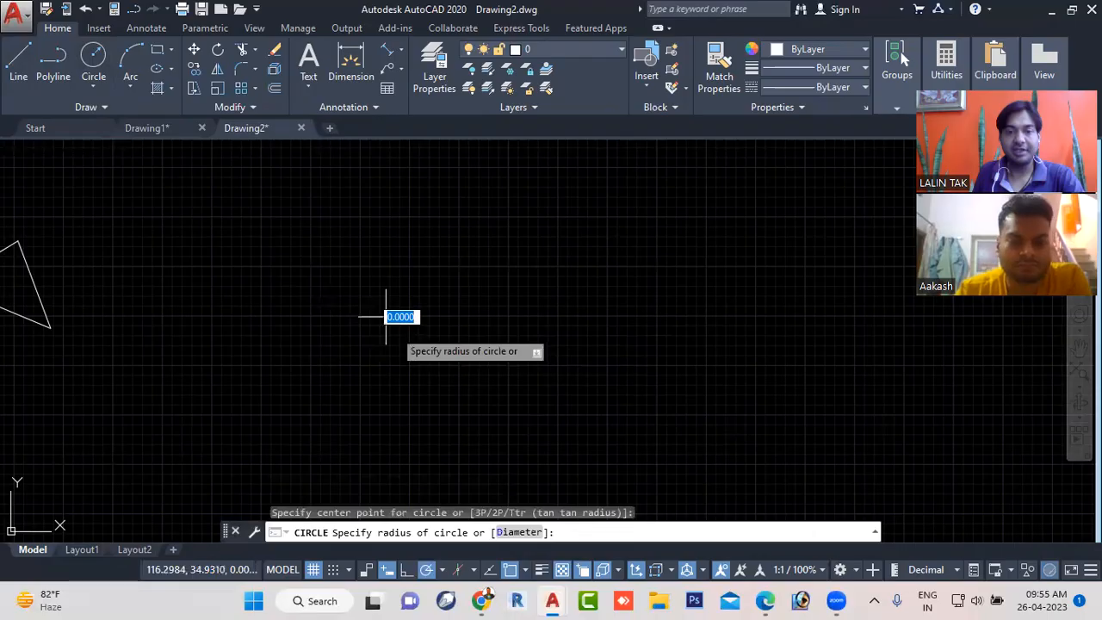
left_click(472, 343)
scroll(467, 376, "up", 2)
scroll(467, 376, "down", 2)
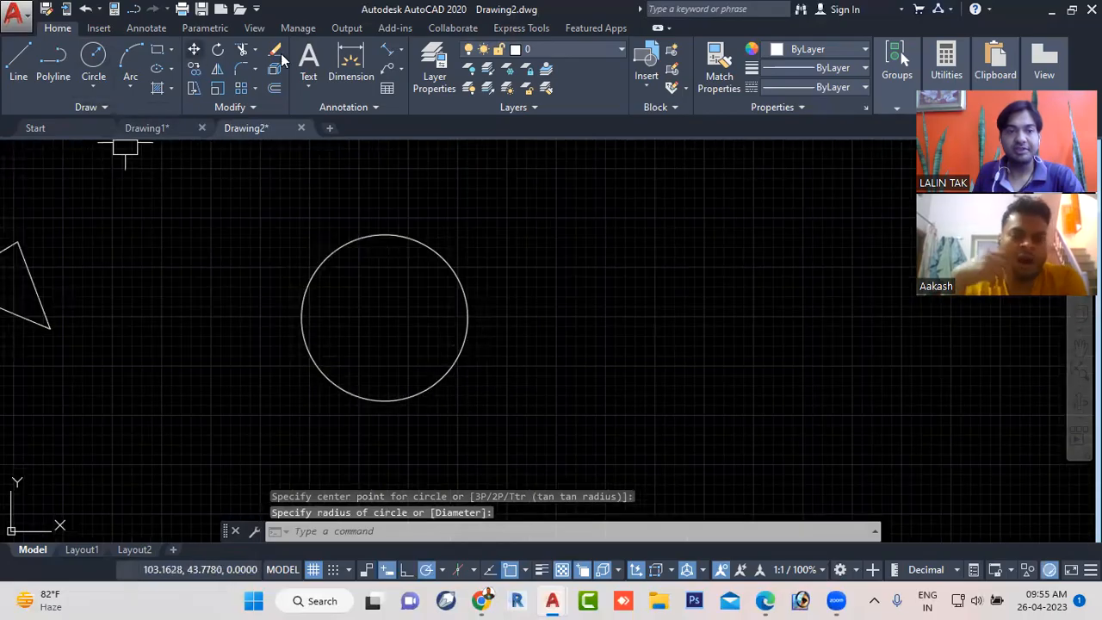
- Draw a horizontal line about 13 units long to the right from the circle's centre, and erase it
left_click(19, 62)
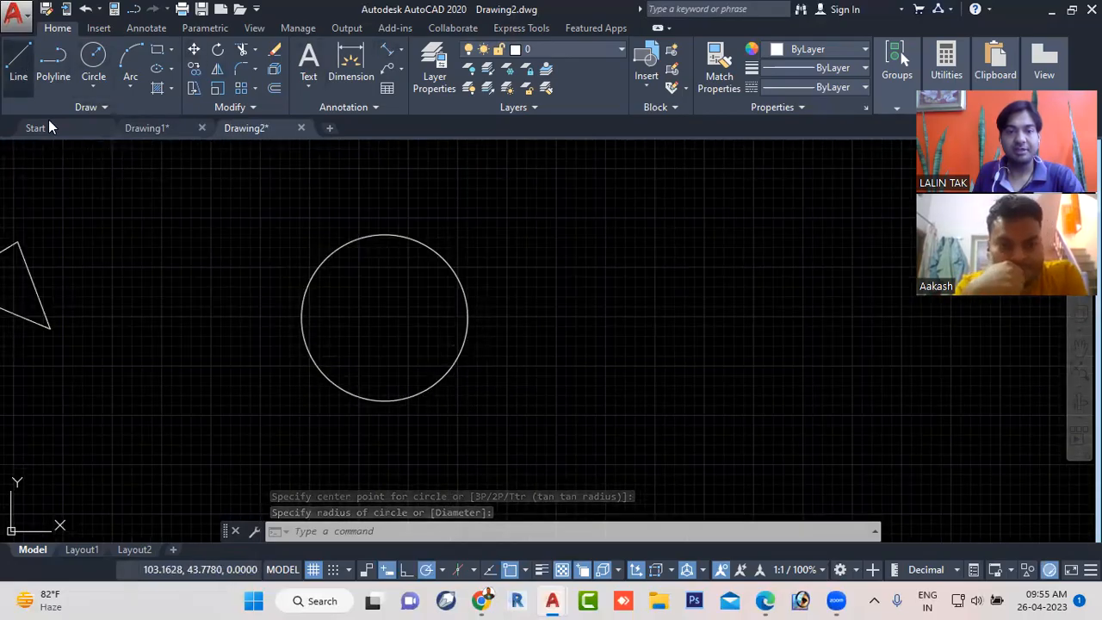
left_click(385, 318)
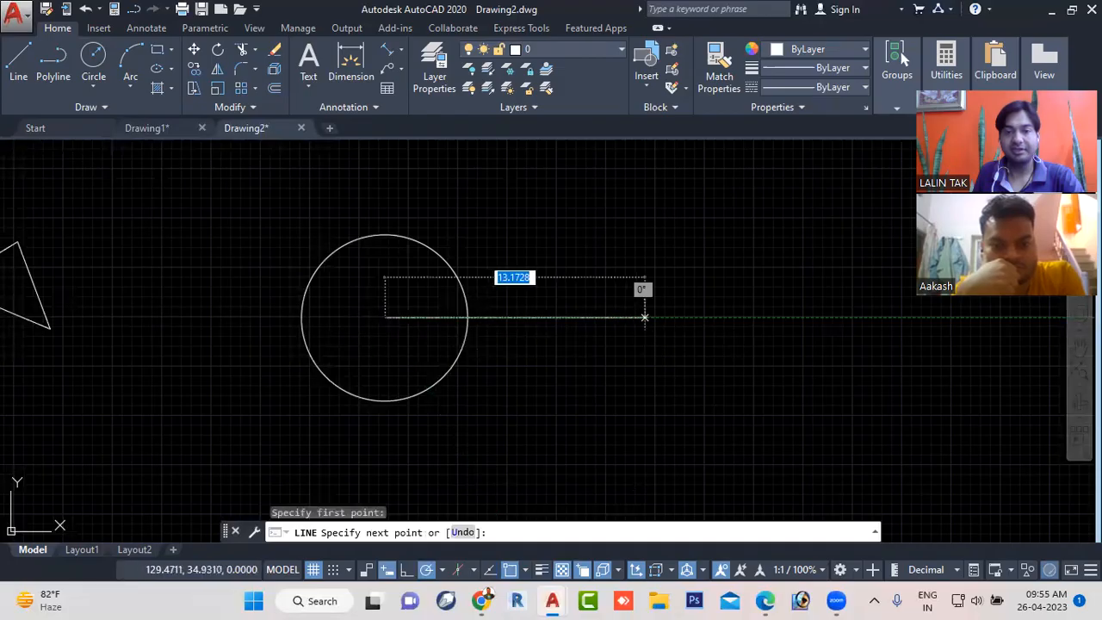
left_click(643, 302)
key("Escape")
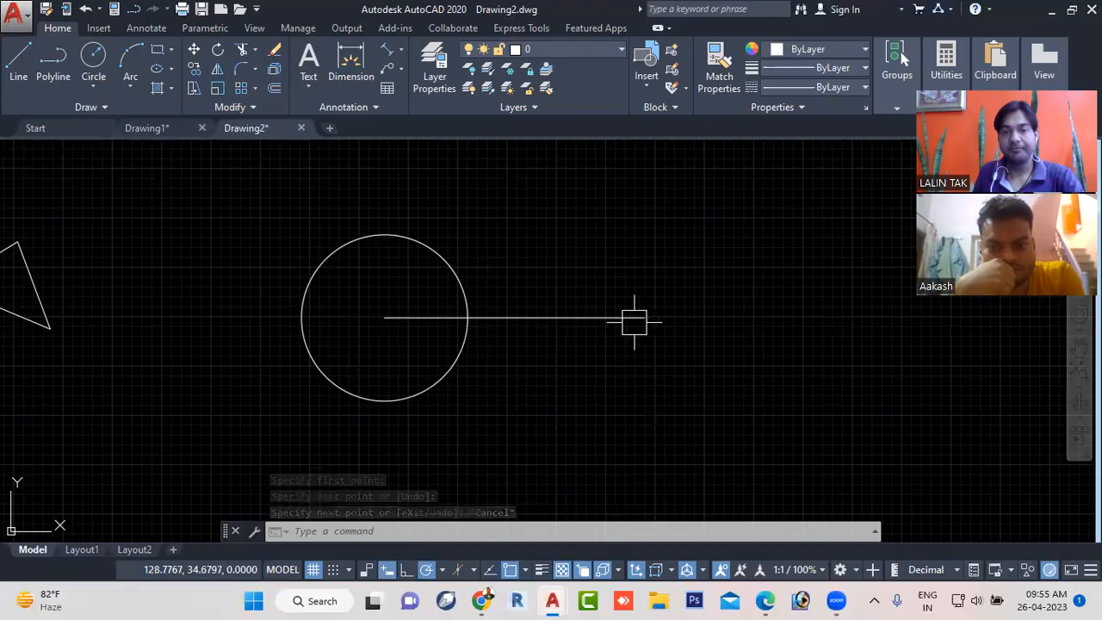
left_click(93, 55)
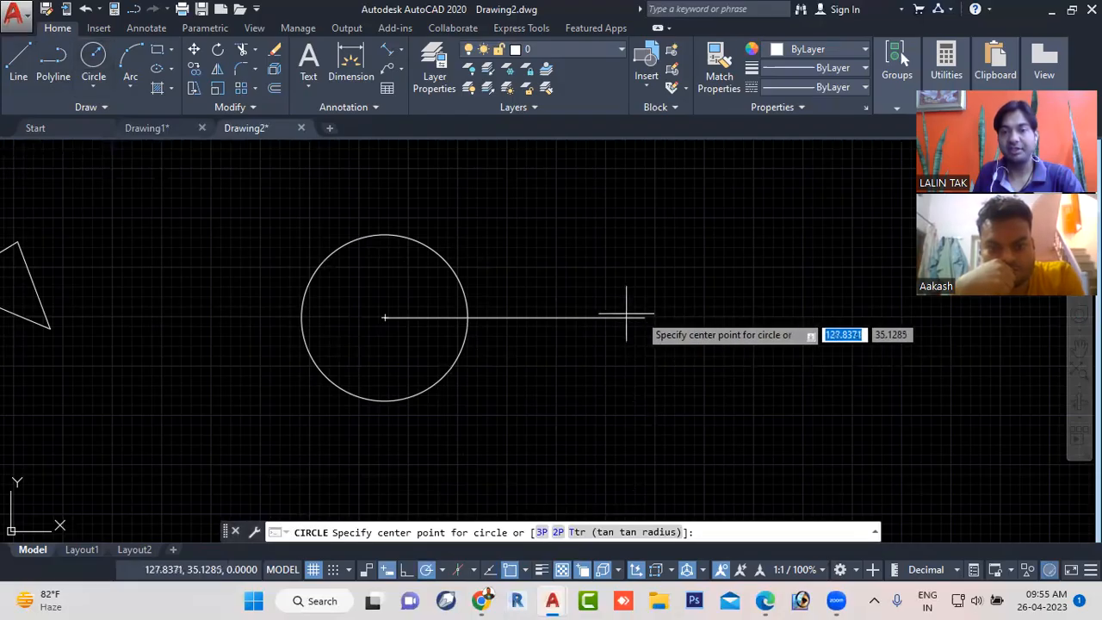
key("Escape")
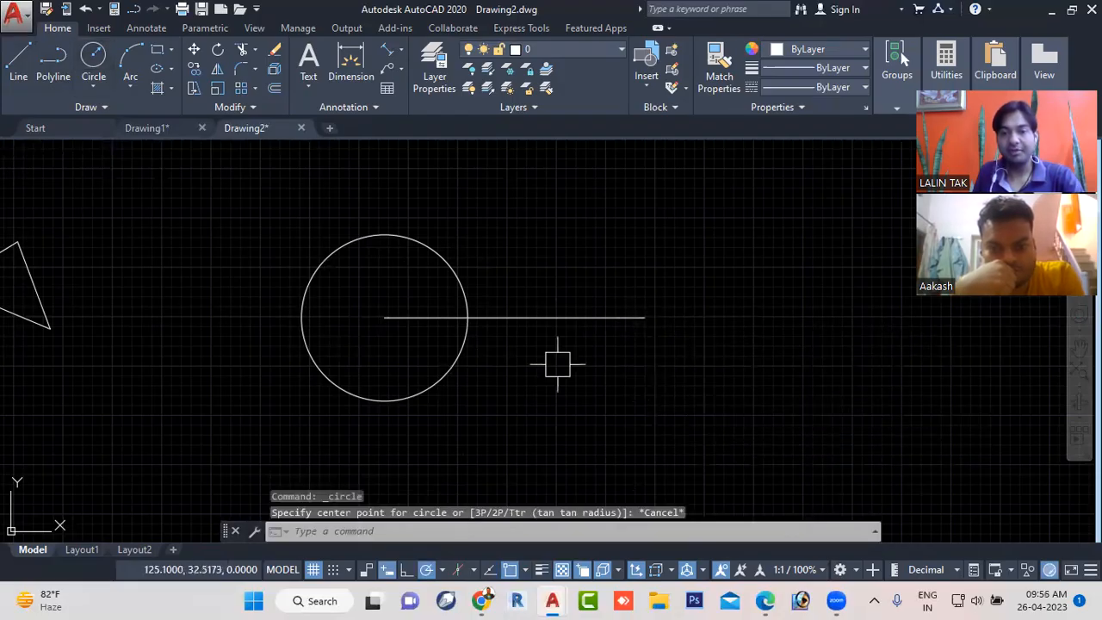
left_click(528, 317)
key("Delete")
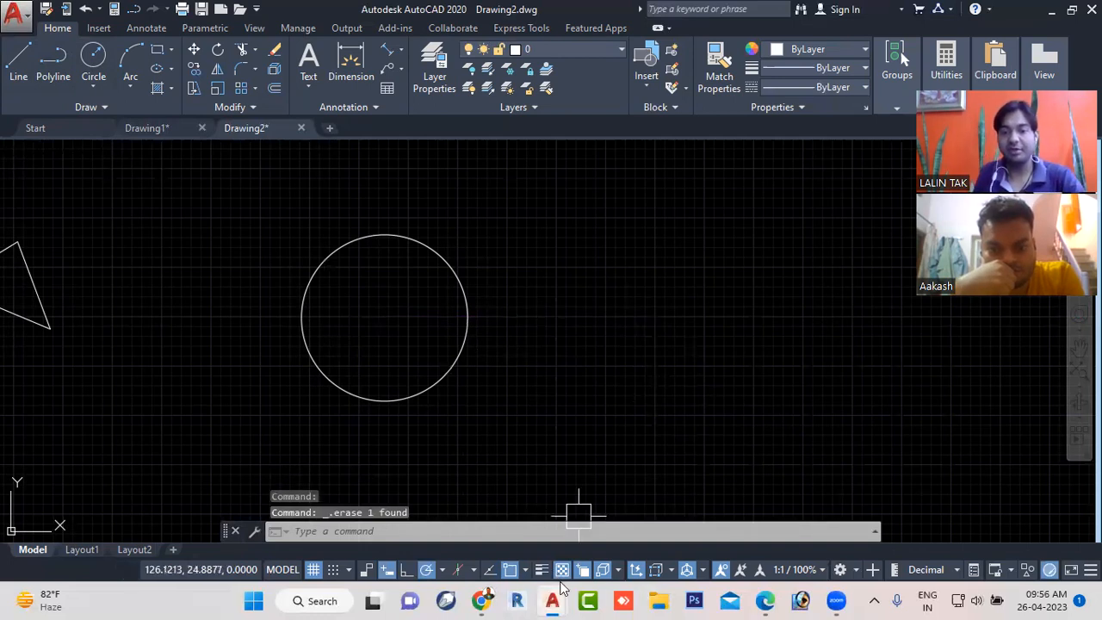
- Turn on object snap tracking, and try starting a line 15 units to the right of the circle's centre
left_click(489, 570)
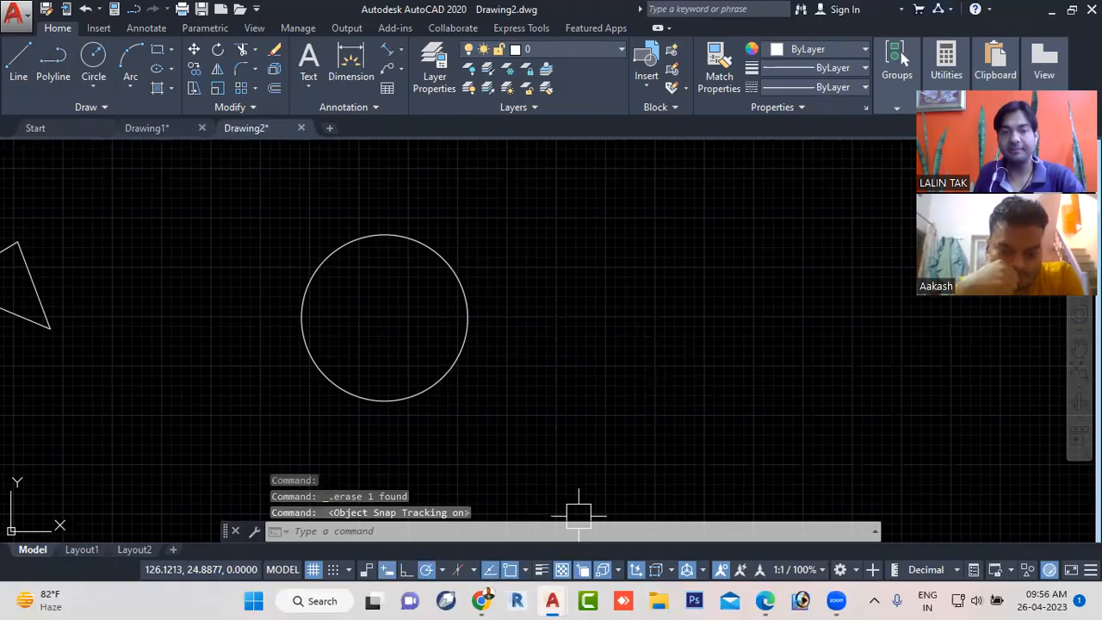
left_click(12, 62)
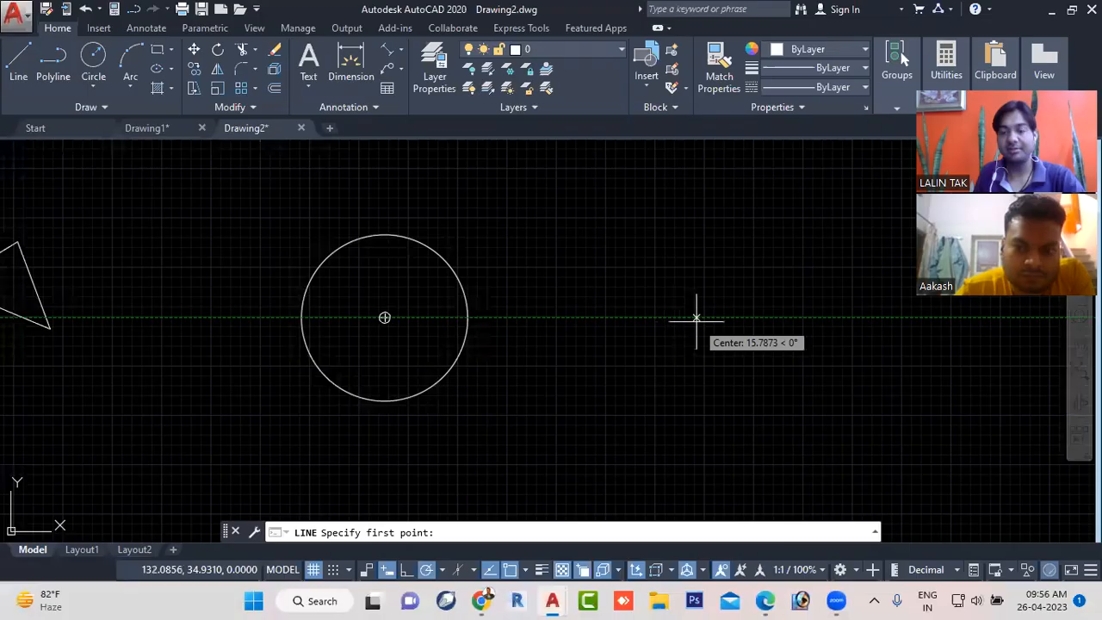
type("15")
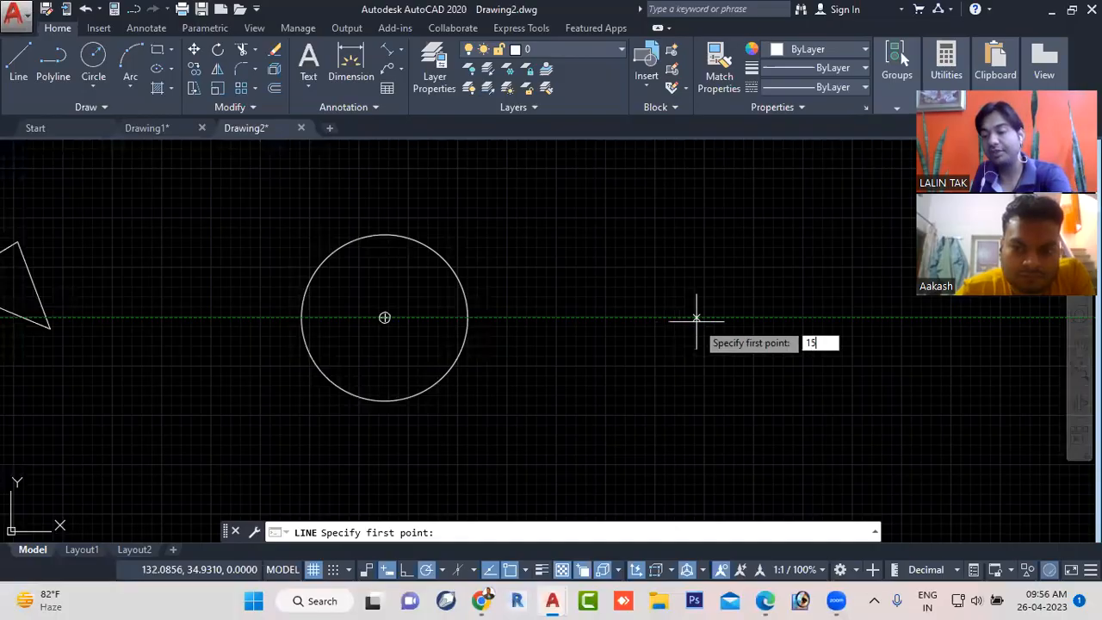
key("Return")
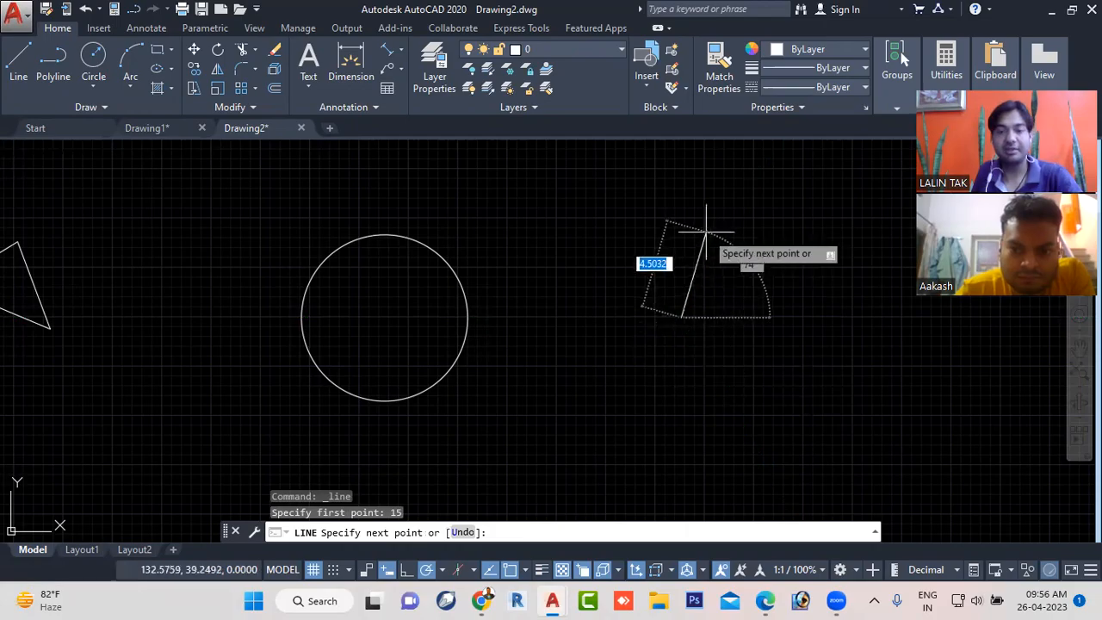
key("Escape")
- Draw a smaller circle to the right of the large circle, with its centre tracked level with the large circle's centre
left_click(93, 55)
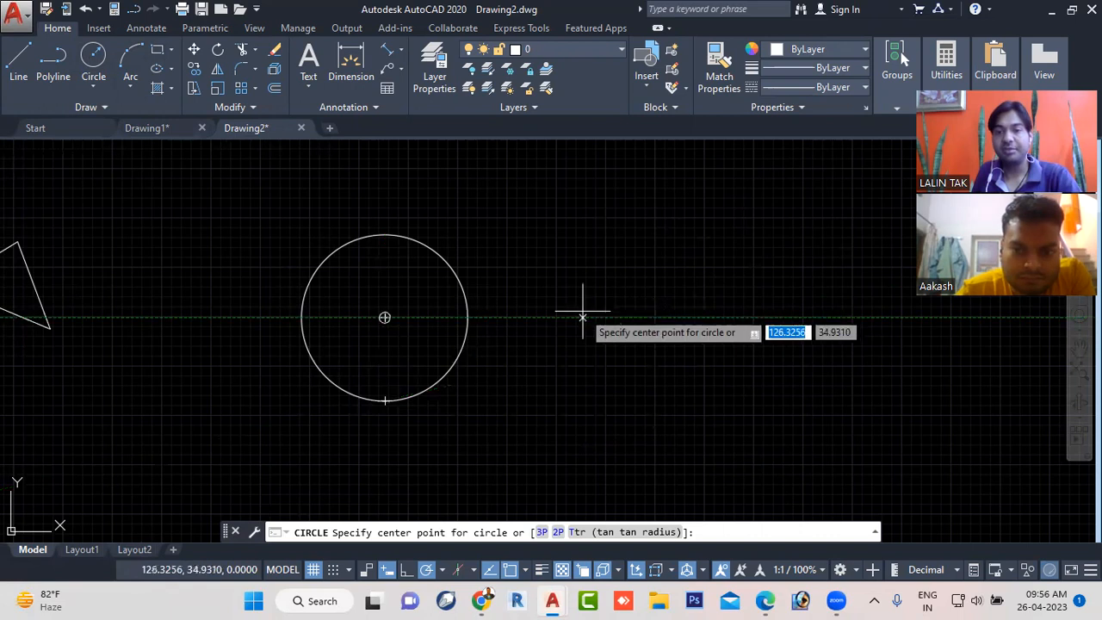
left_click(664, 316)
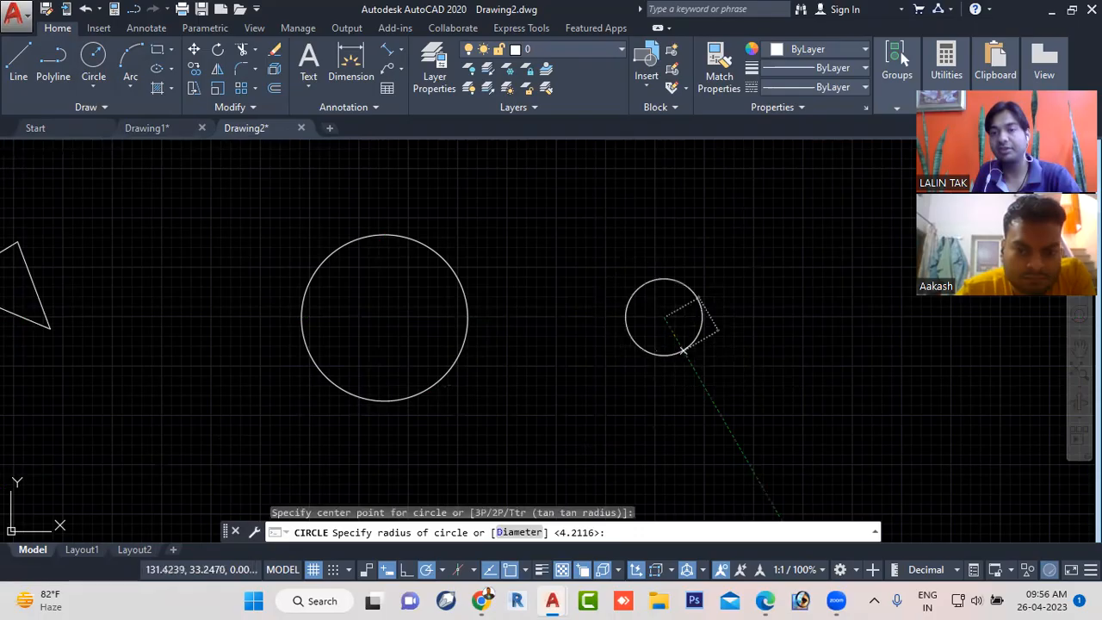
left_click(687, 345)
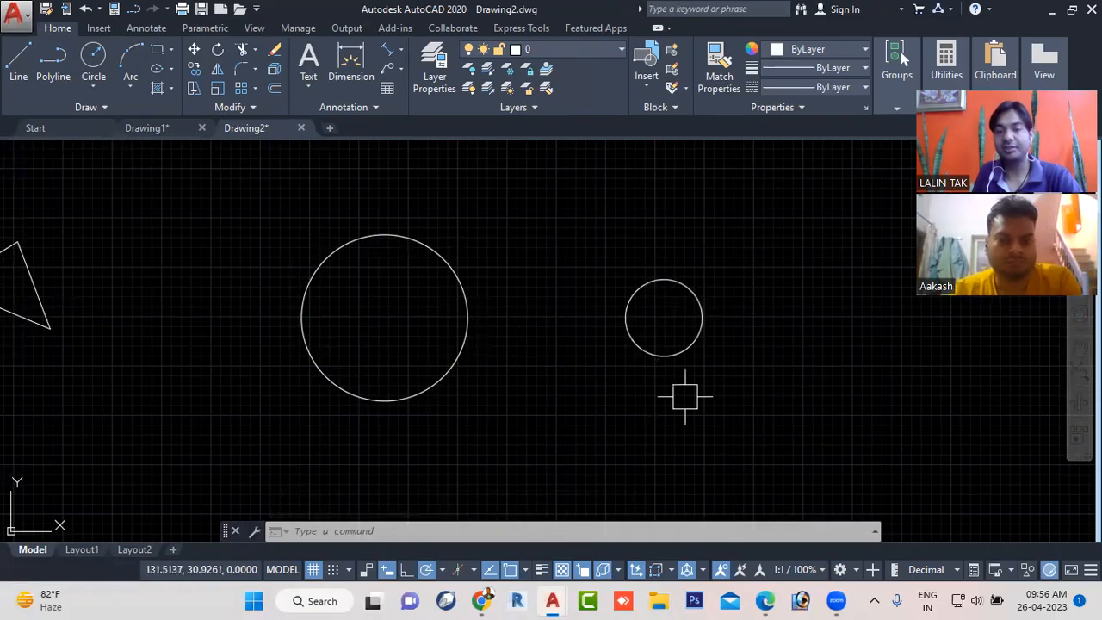
middle_click_drag(538, 364, 549, 342)
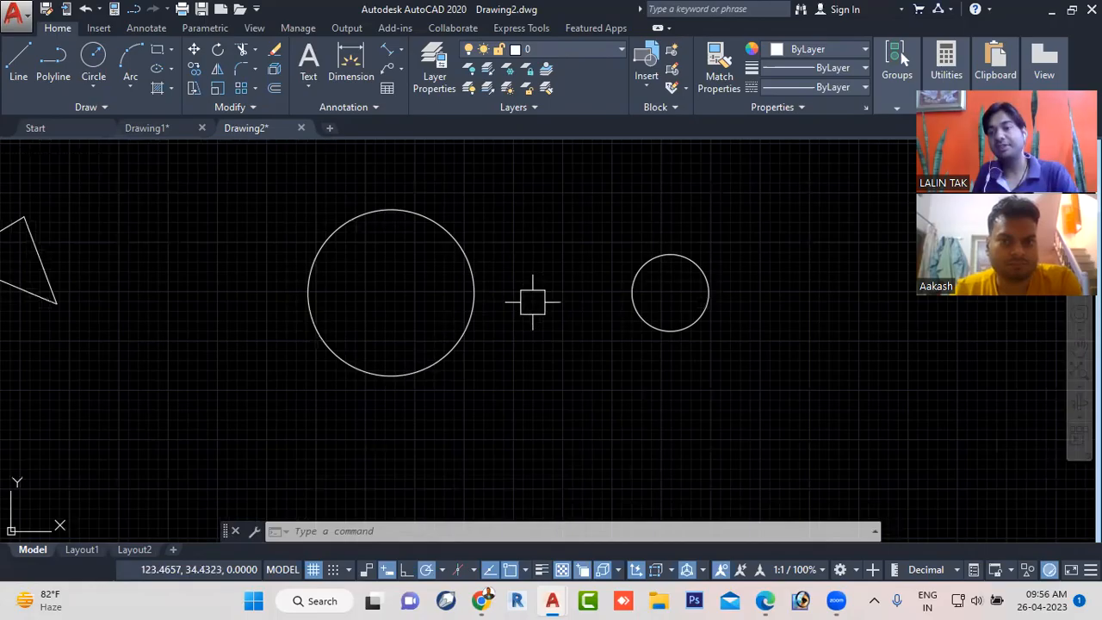
- Draw two separate slanted lines right of the circles, one descending to the left and one descending to the right
scroll(534, 313, "down", 5)
middle_click_drag(534, 312, 198, 325)
left_click(14, 64)
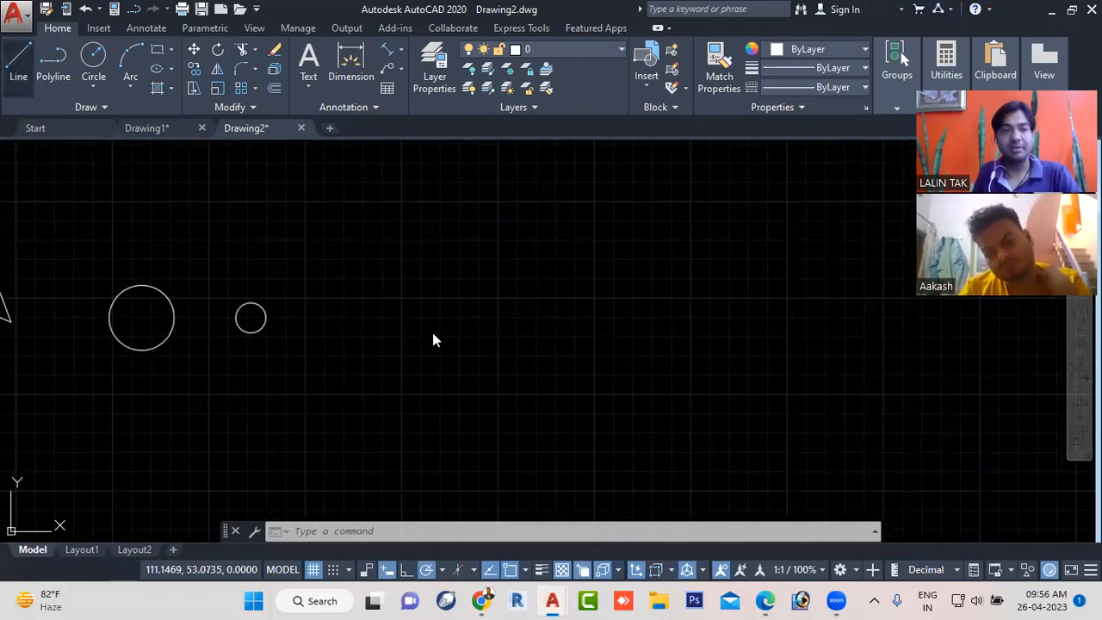
left_click(457, 290)
left_click(316, 424)
key("Escape")
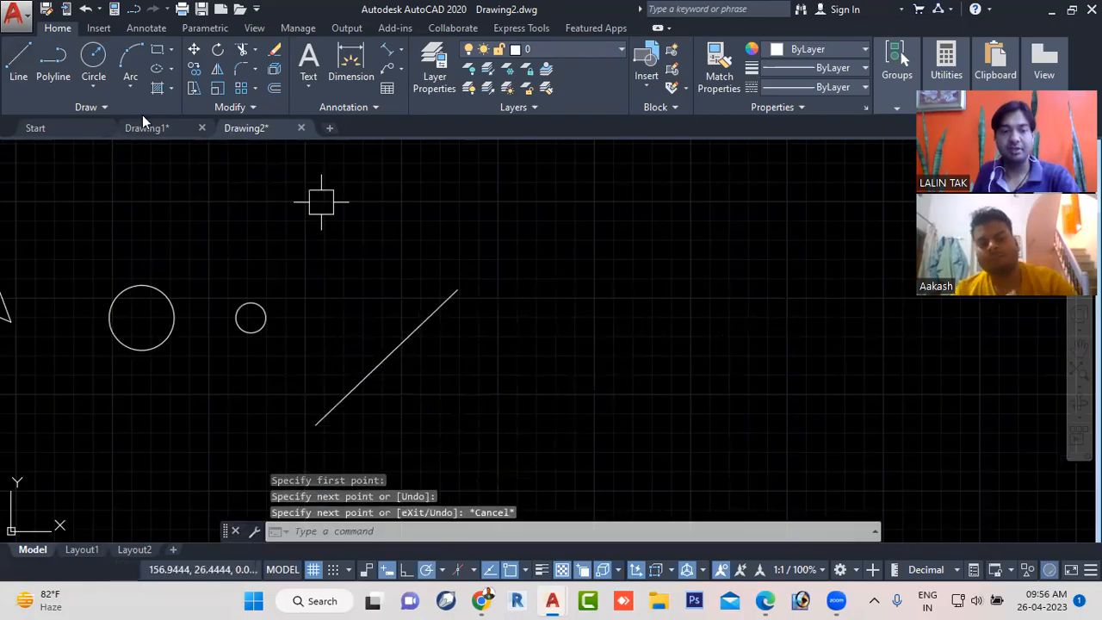
key("space")
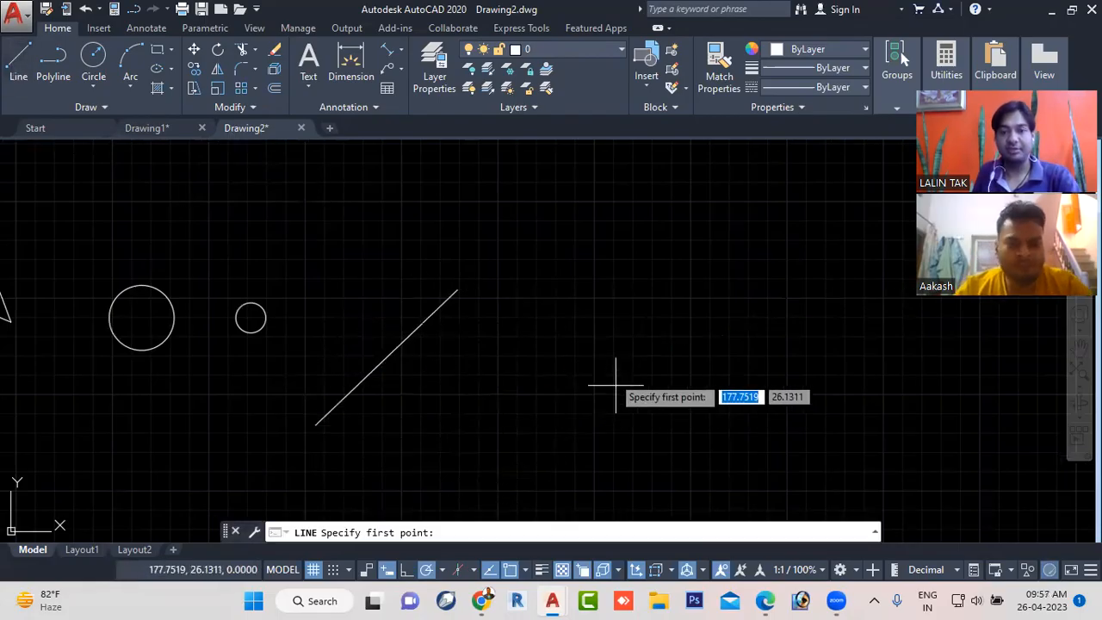
left_click(545, 276)
left_click(714, 447)
key("Escape")
- Draw a vertical line about 8.4 units upward from the point where the extensions of the two slanted lines meet
middle_click_drag(642, 264, 635, 314)
scroll(490, 353, "up", 2)
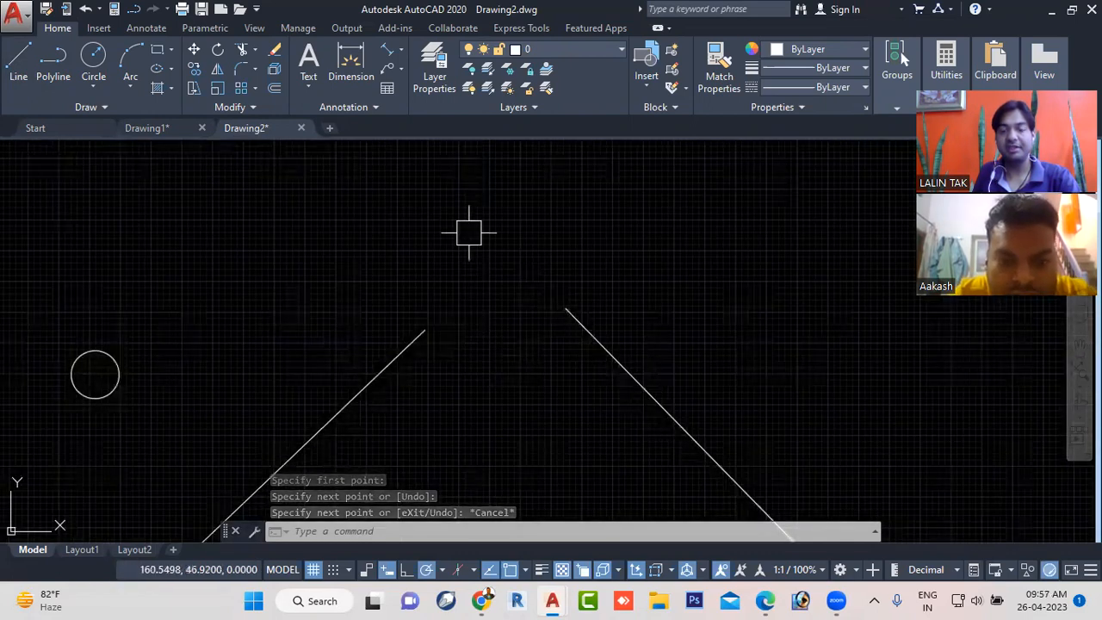
left_click(15, 64)
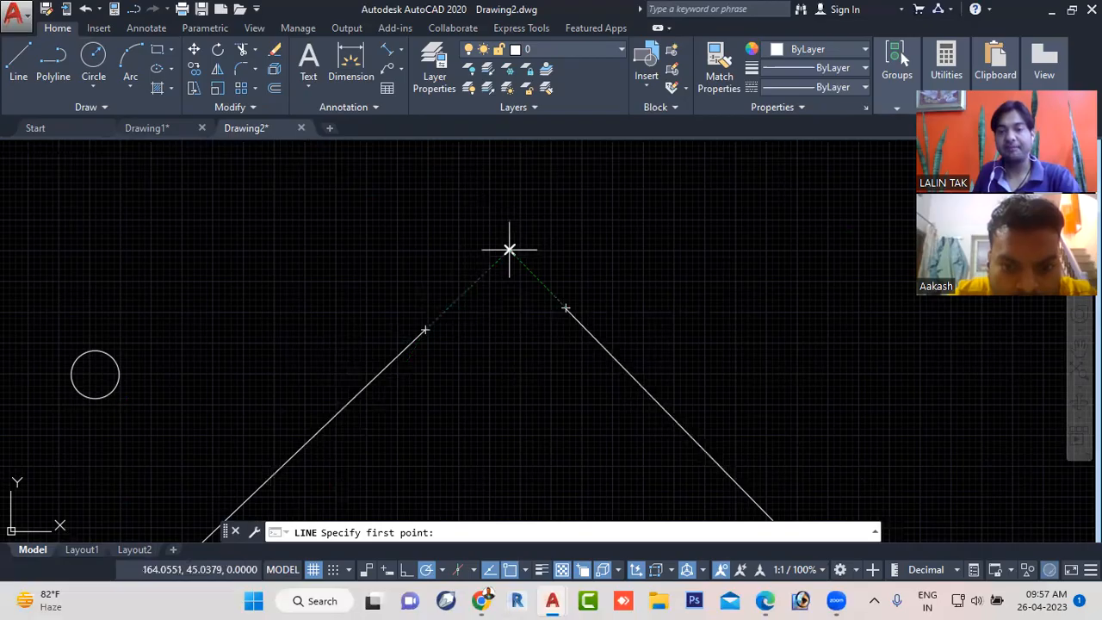
left_click(508, 250)
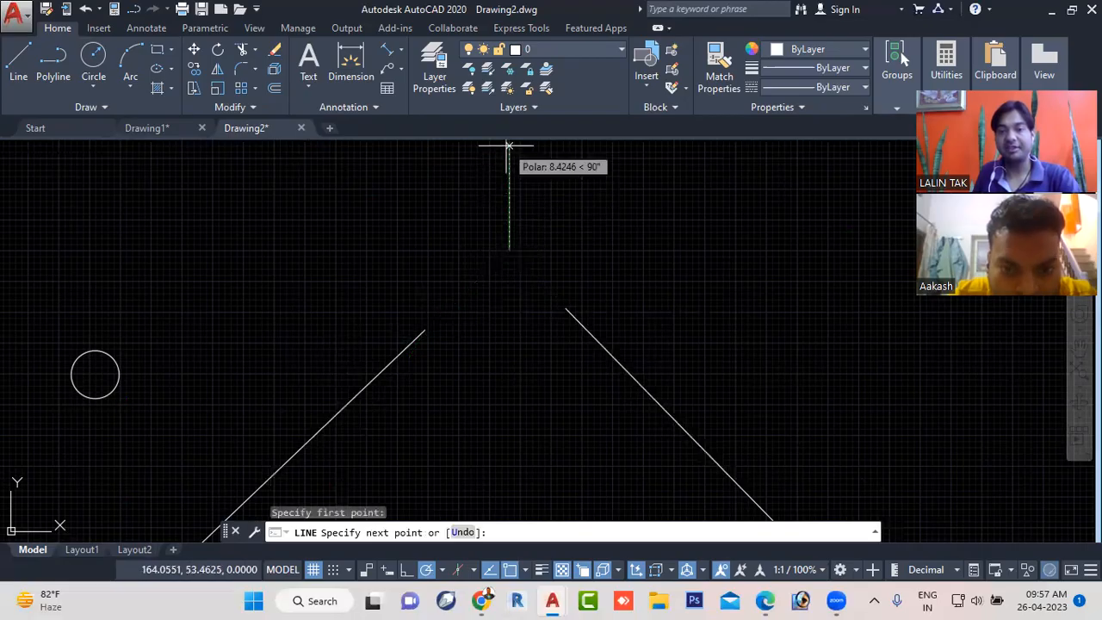
left_click(509, 146)
key("Escape")
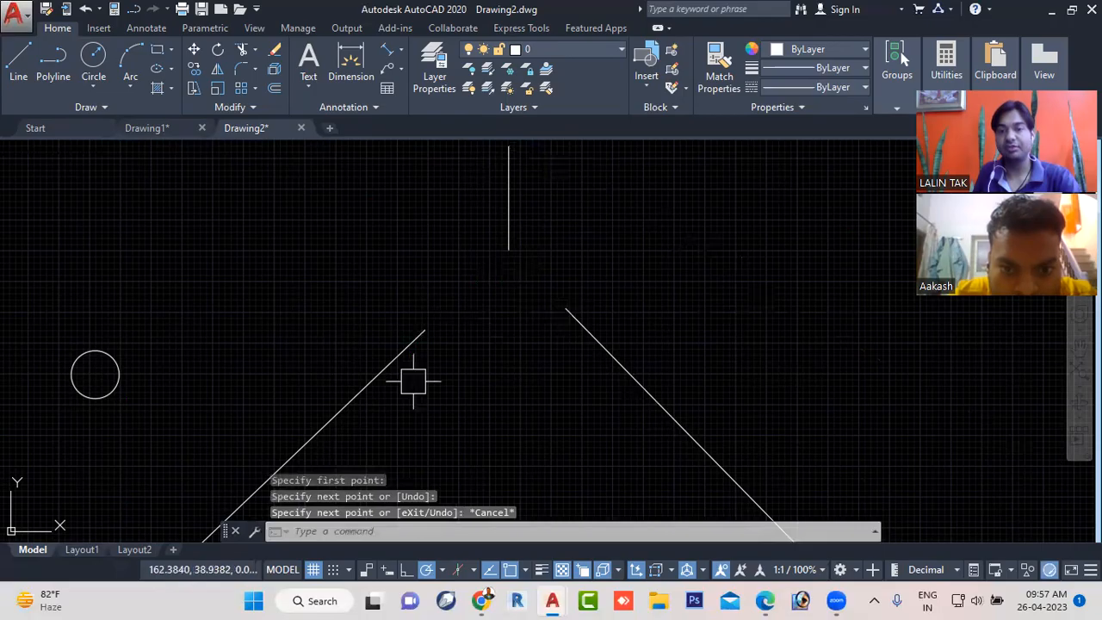
- Review the list of available object snap modes
left_click(524, 570)
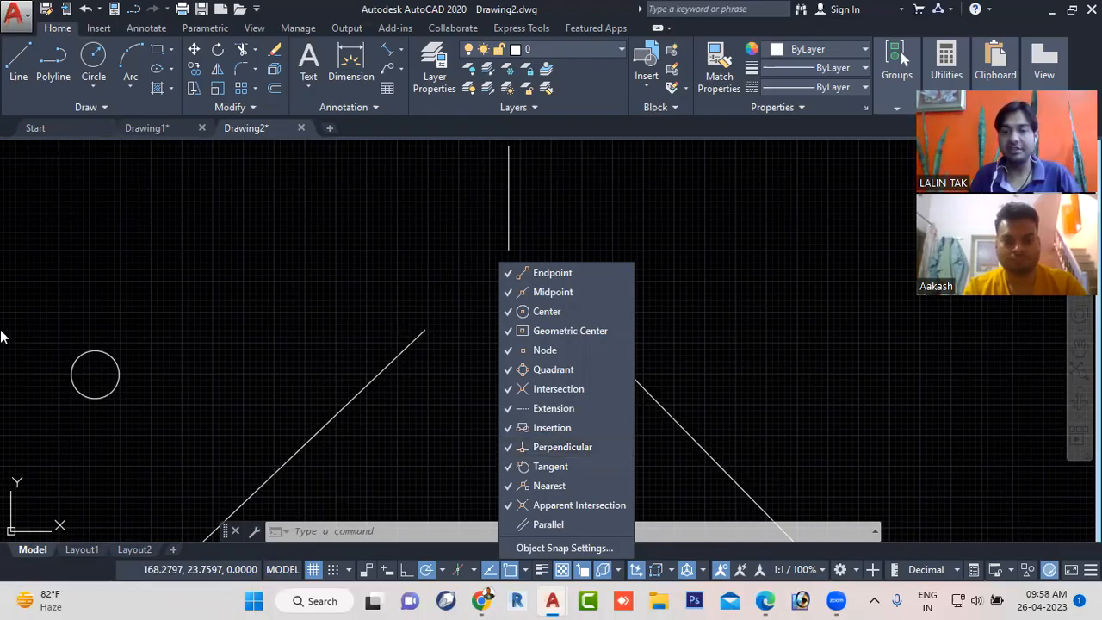
key("Escape")
key("Escape")
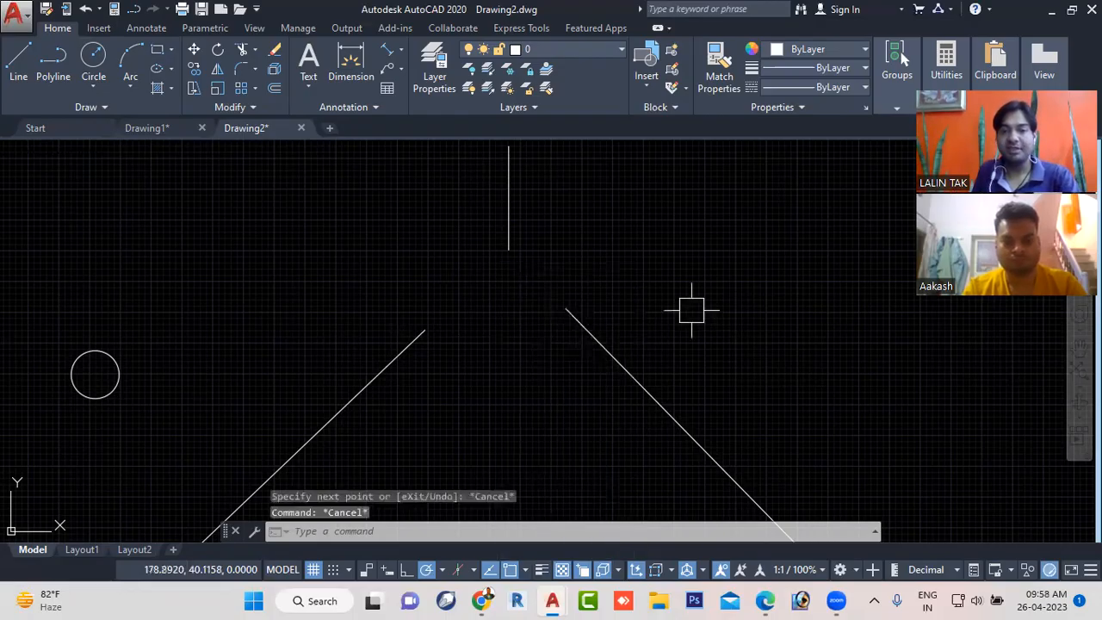
- Draw a horizontal line in the empty area to the right of the slanted lines
scroll(606, 269, "down", 2)
scroll(607, 270, "down", 2)
middle_click_drag(598, 276, 87, 273)
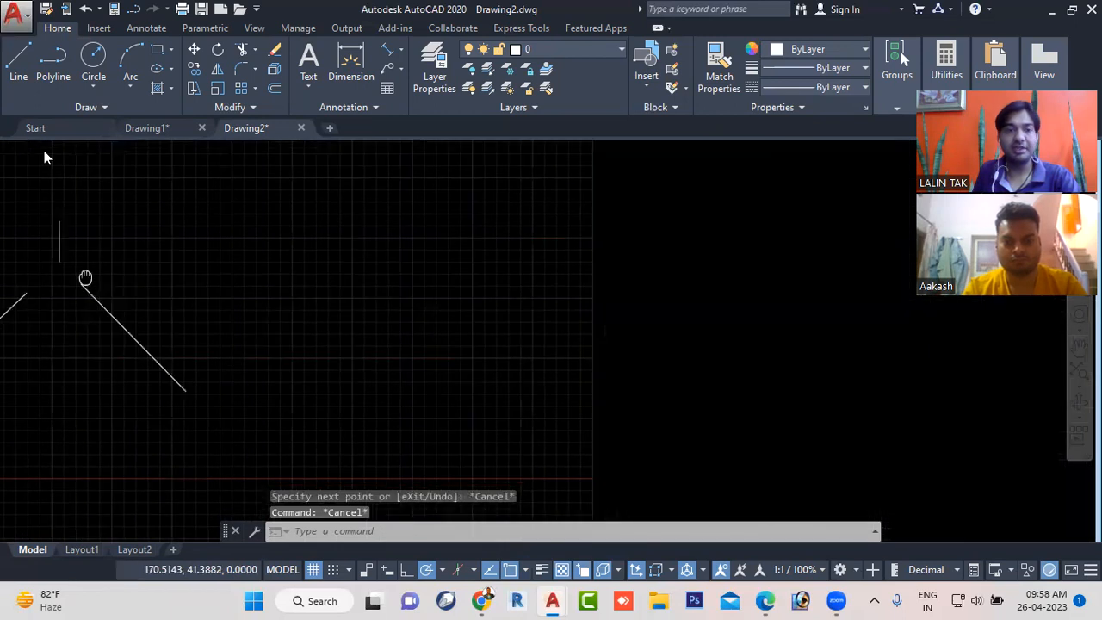
left_click(16, 62)
left_click(321, 304)
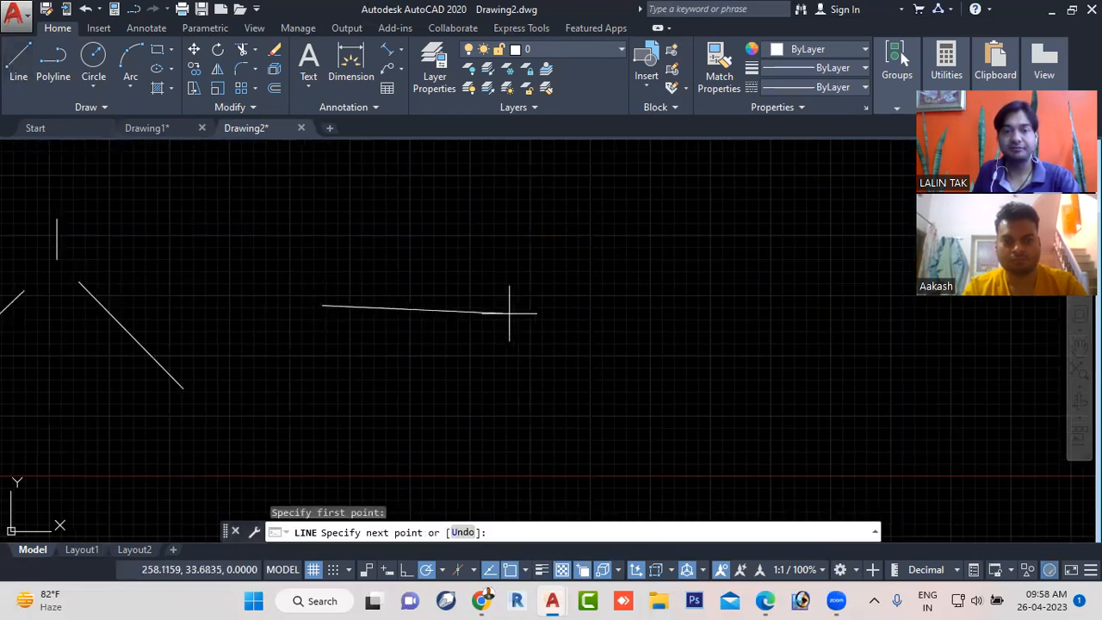
left_click(531, 304)
key("Escape")
- Draw a second horizontal line about 31.55 units long, starting 25 units beyond the first line's right end along its extension
scroll(524, 340, "up", 4)
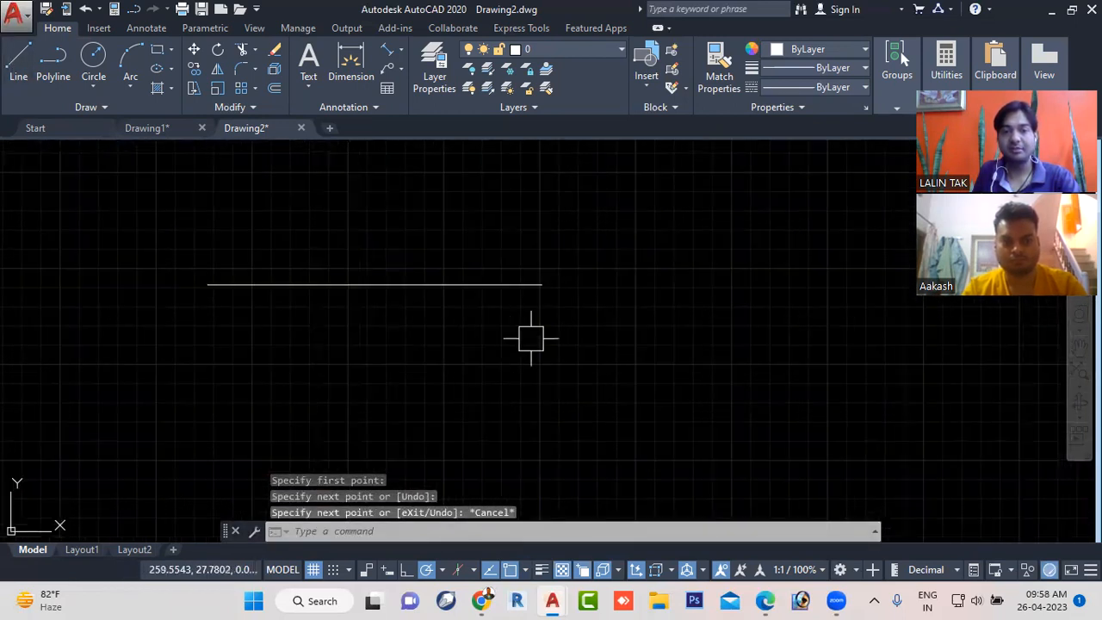
scroll(422, 307, "down", 2)
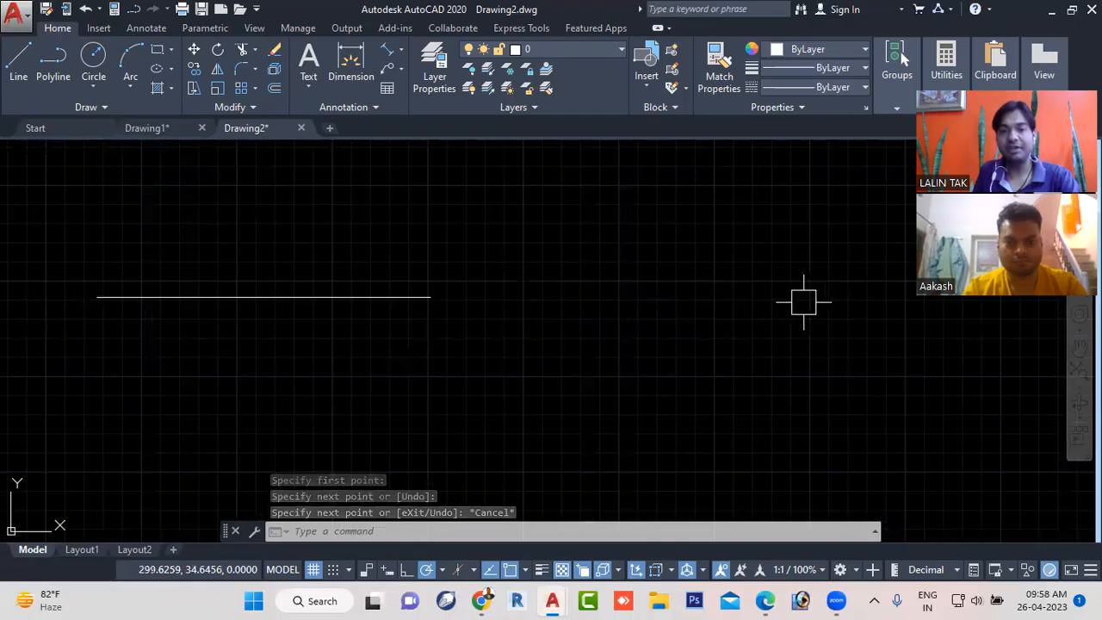
left_click(21, 58)
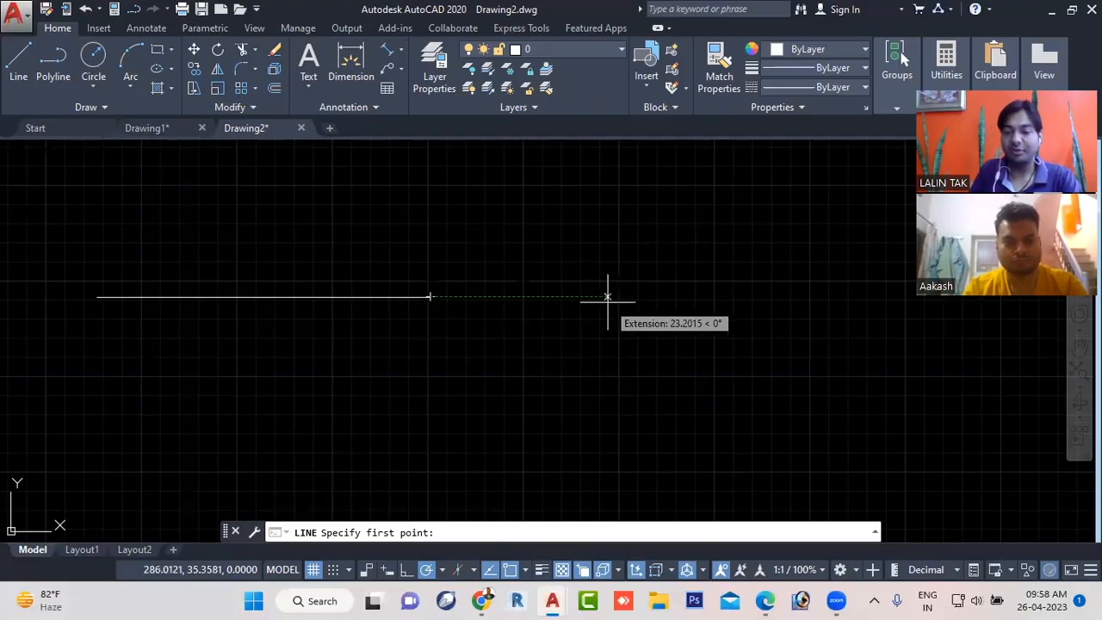
type("258")
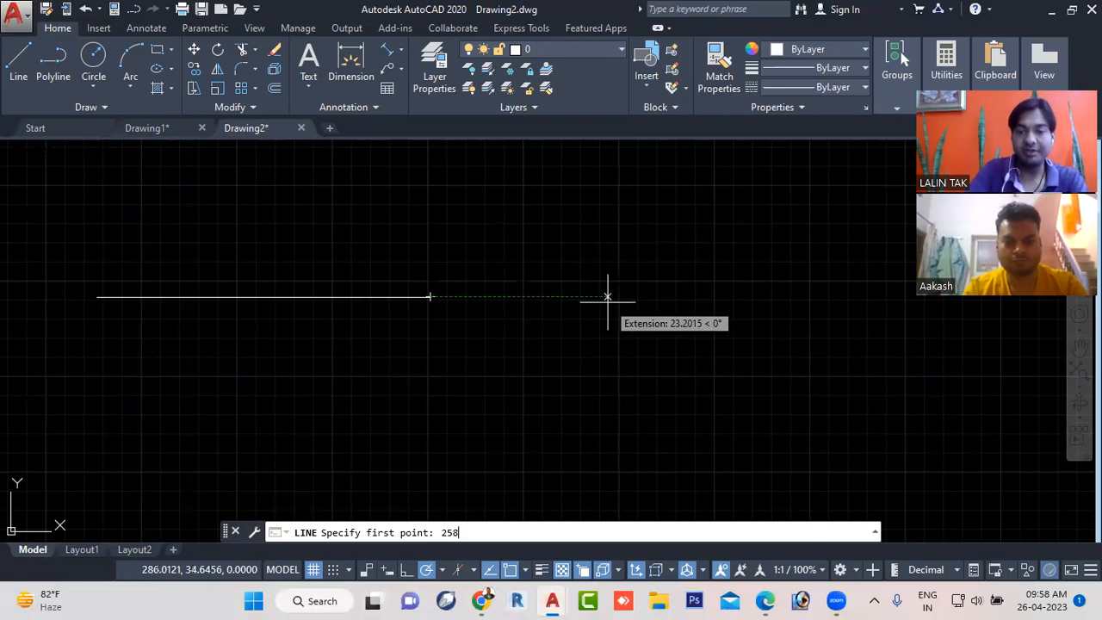
key("Return")
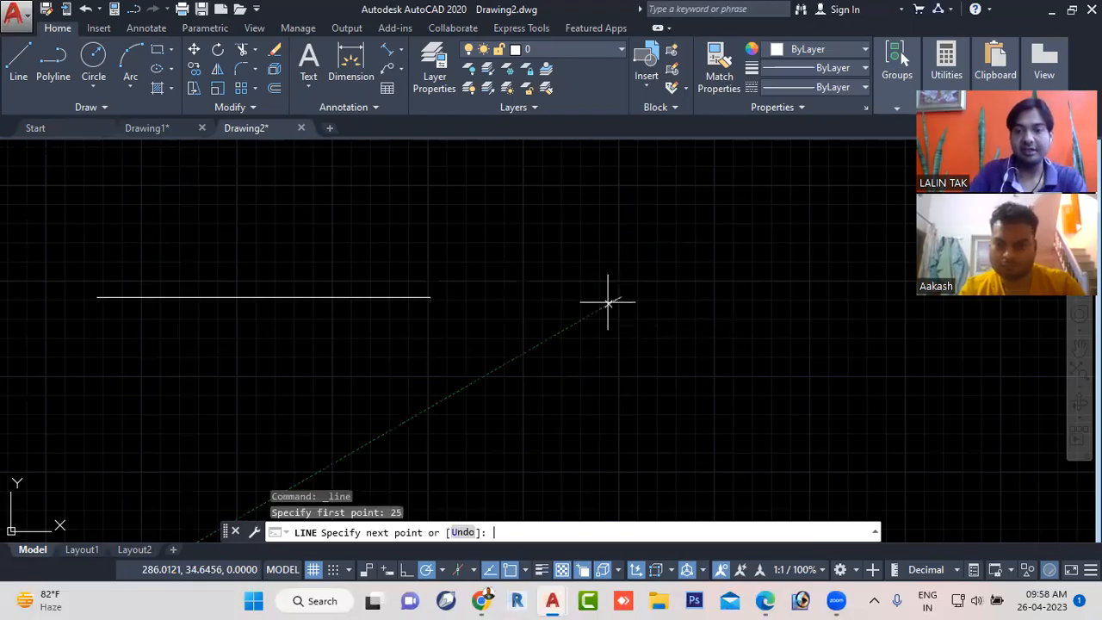
left_click(862, 296)
key("Escape")
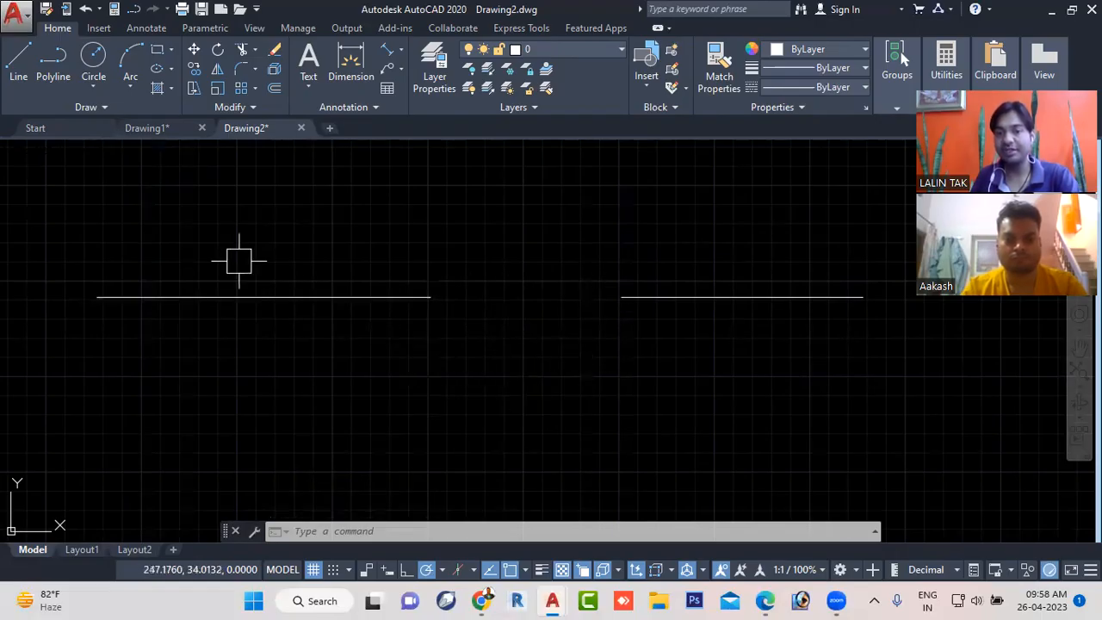
- Add a linear dimension across the gap between the two horizontal lines, placed below them, and check its text
left_click(400, 49)
left_click(412, 72)
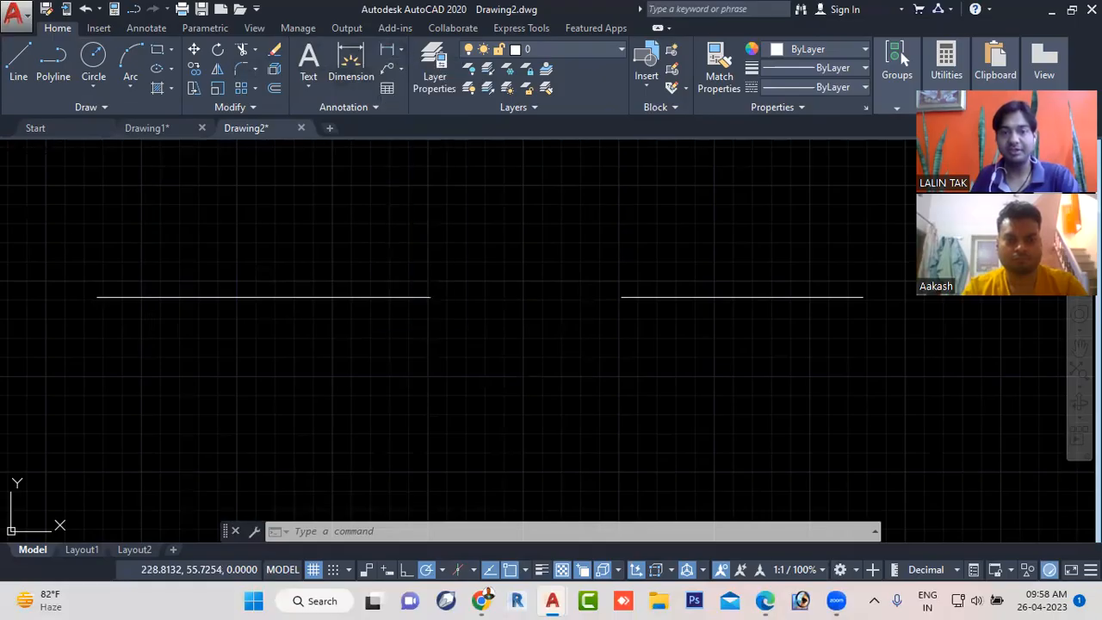
left_click(430, 297)
left_click(622, 297)
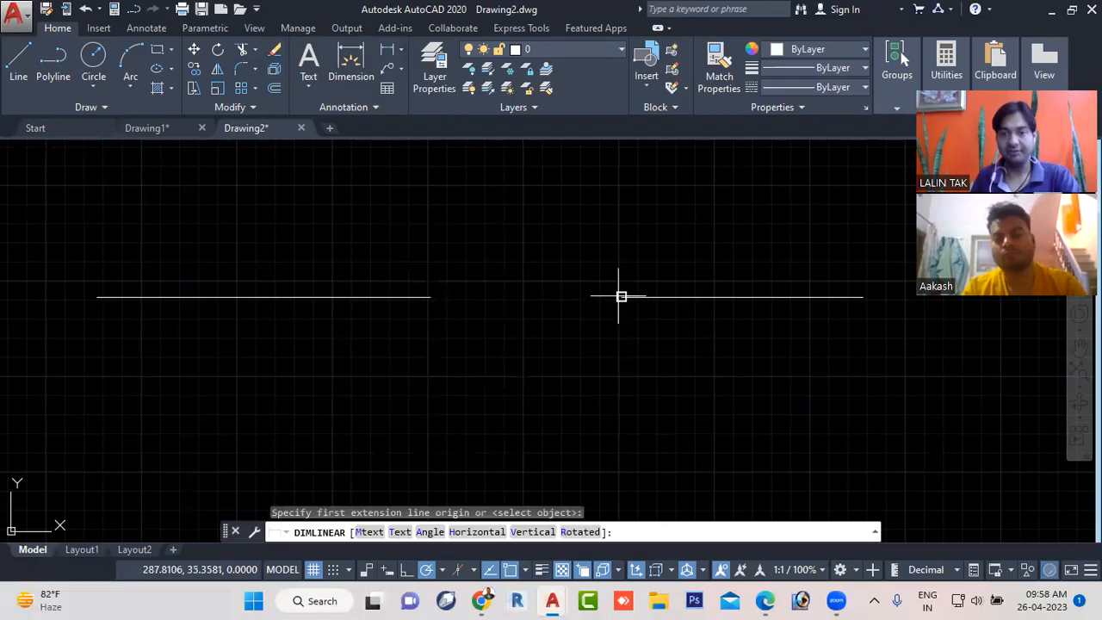
left_click(597, 354)
scroll(526, 358, "up", 4)
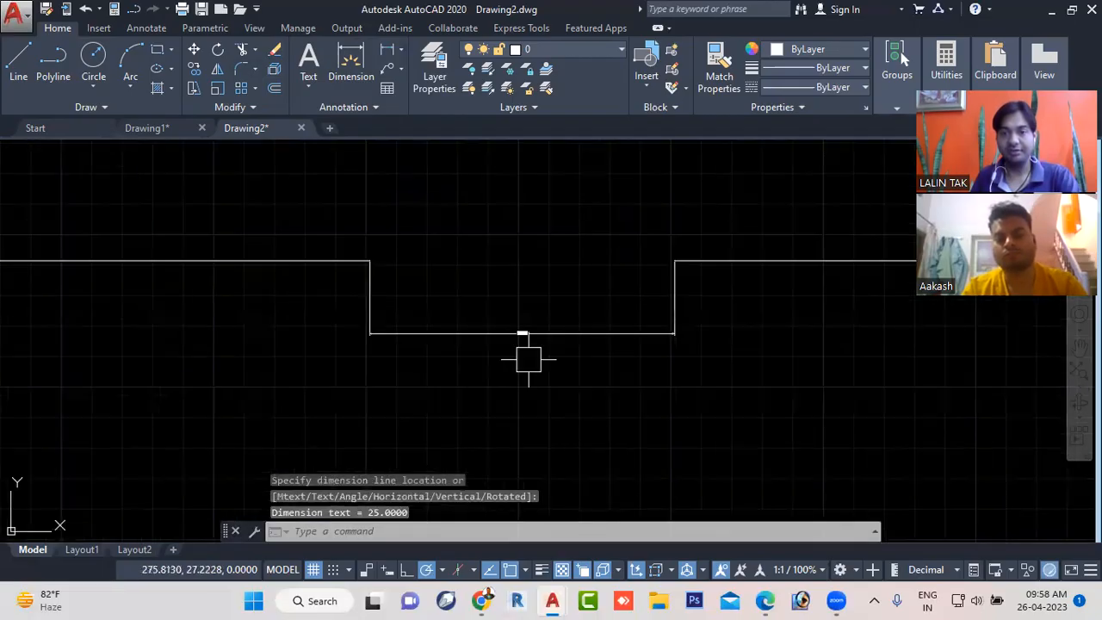
scroll(529, 359, "up", 6)
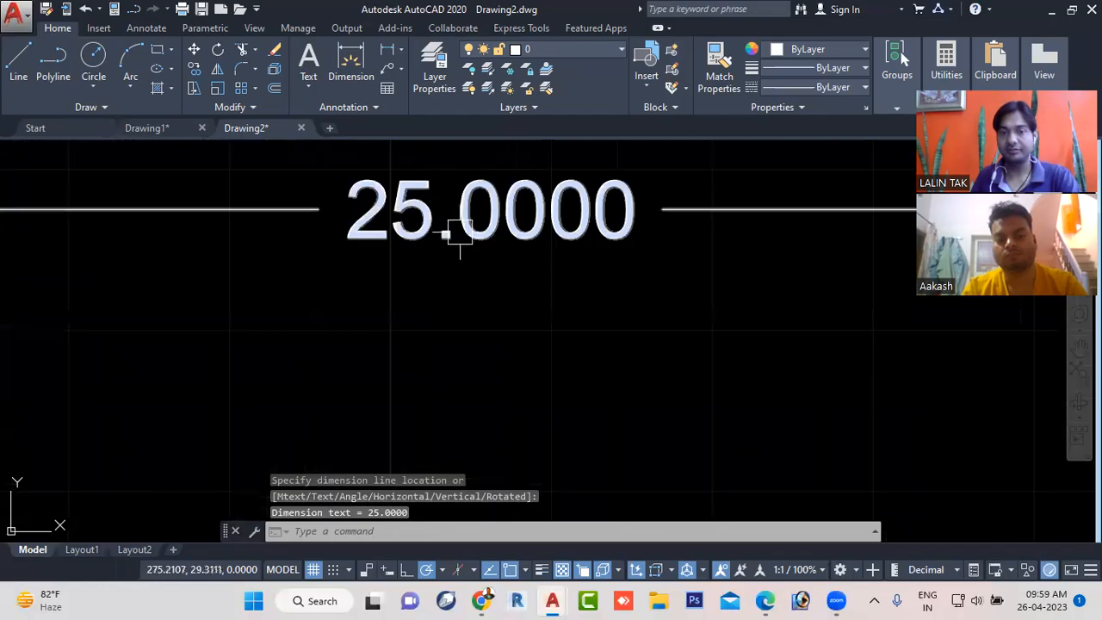
scroll(498, 284, "down", 8)
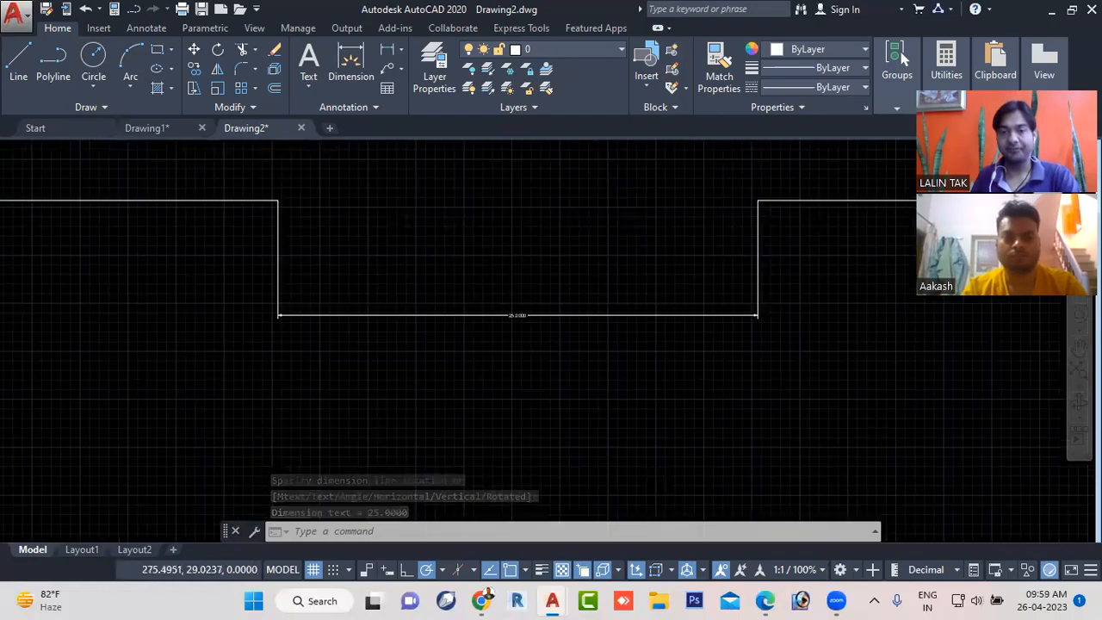
- Switch to the civil new workbook PDF in Edge and read its Status Bar Toggle list of function keys
left_click(765, 600)
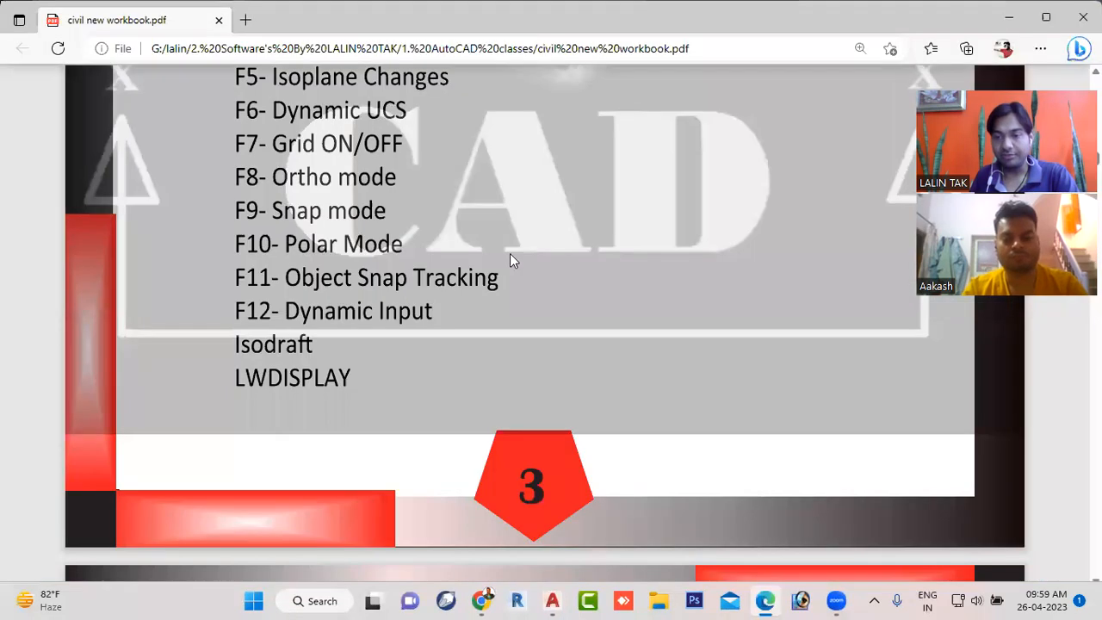
scroll(510, 253, "up", 2)
scroll(508, 263, "up", 1)
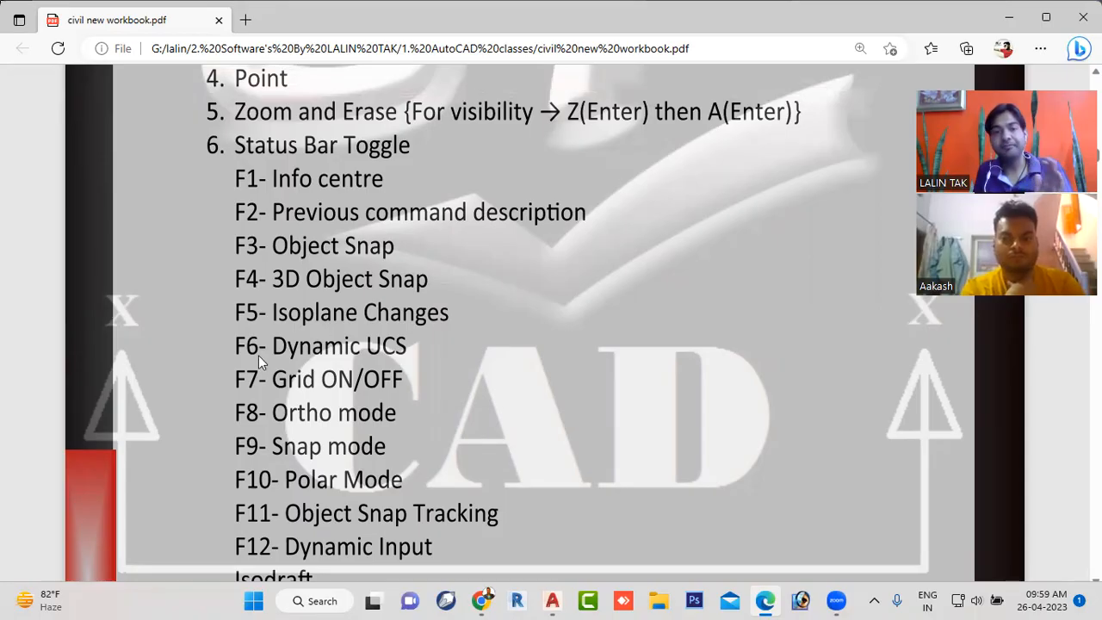
scroll(362, 353, "down", 1)
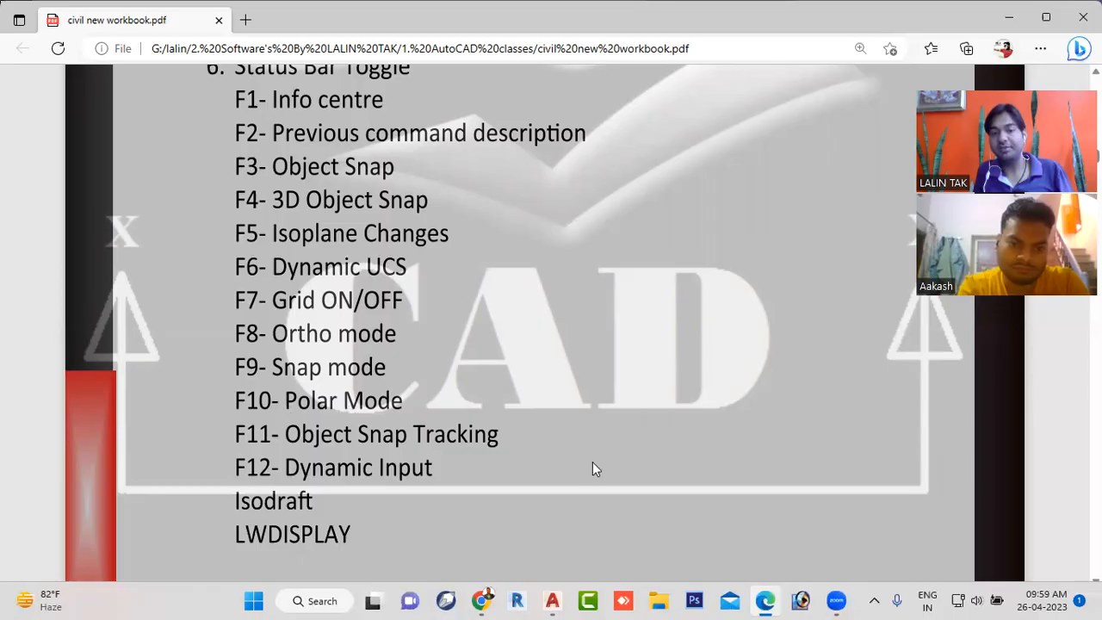
- Switch back to AutoCAD with Drawing1 open
mouse_move(775, 599)
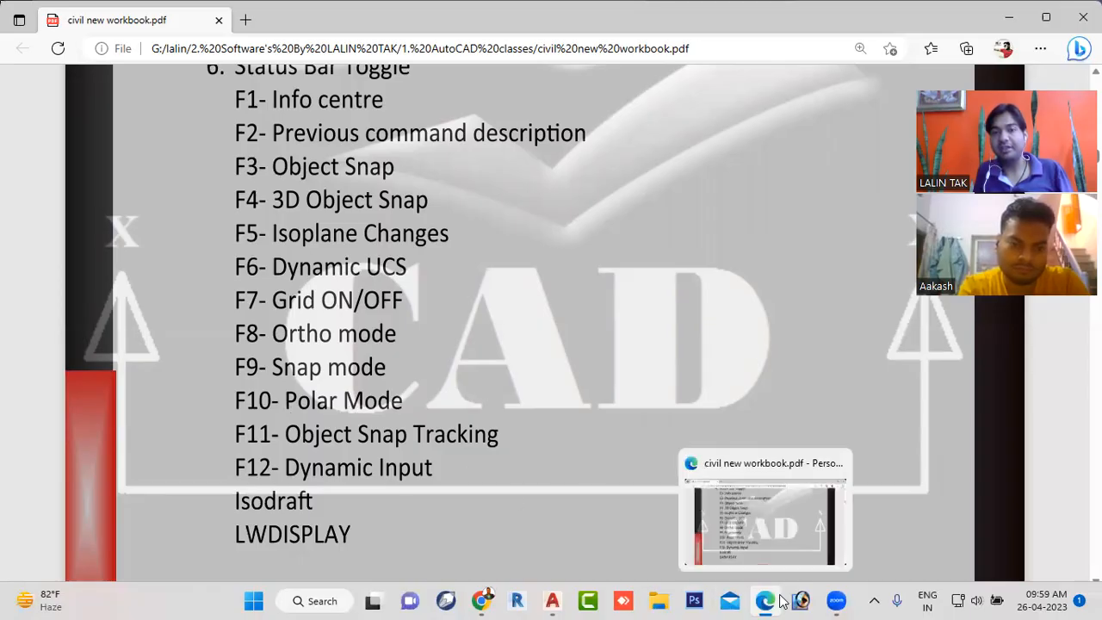
left_click(551, 600)
left_click(505, 529)
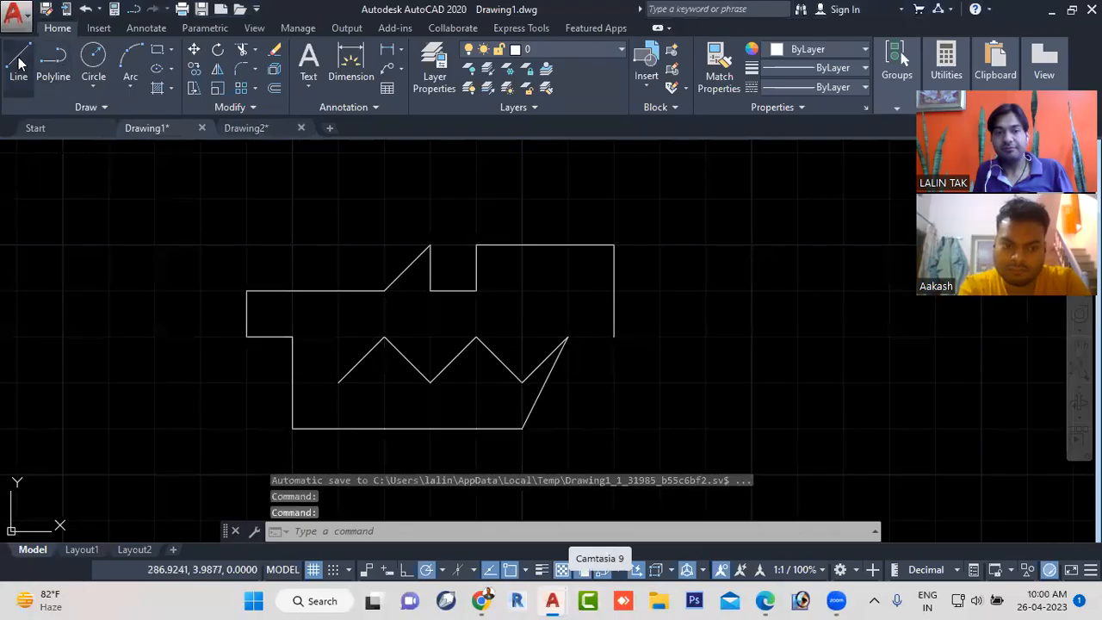
- Start a line from a grid point beside the zigzag outline's lower right, then turn Snap mode off while choosing its next point
left_click(19, 82)
left_click(661, 428)
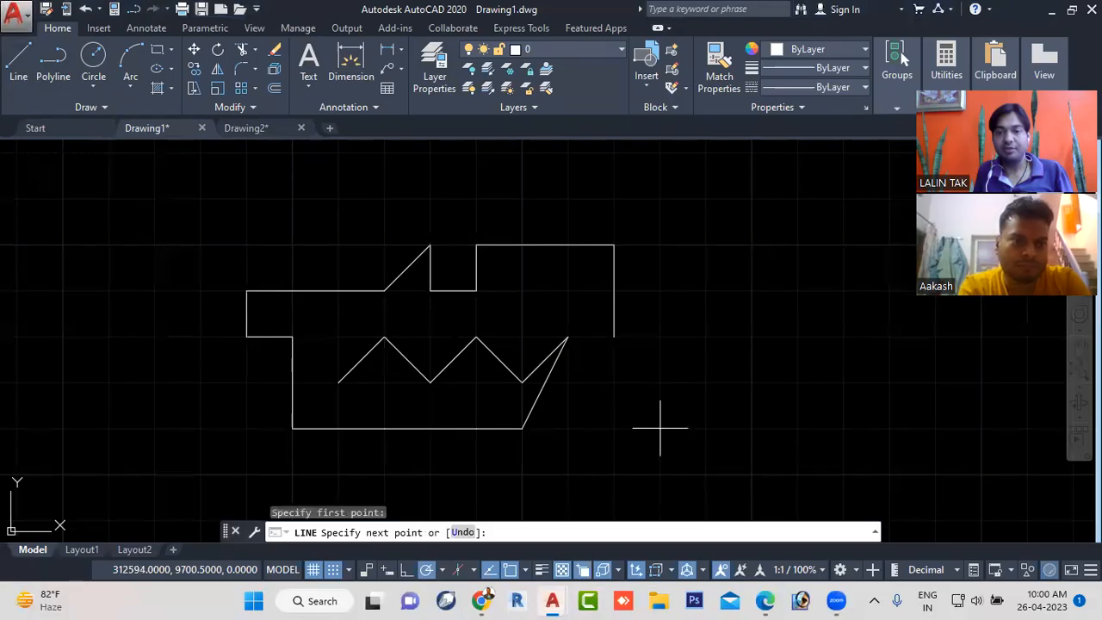
mouse_move(751, 336)
middle_mouse_down()
mouse_move(748, 352)
mouse_move(413, 352)
middle_mouse_up()
scroll(444, 342, "down", 4)
scroll(444, 342, "down", 2)
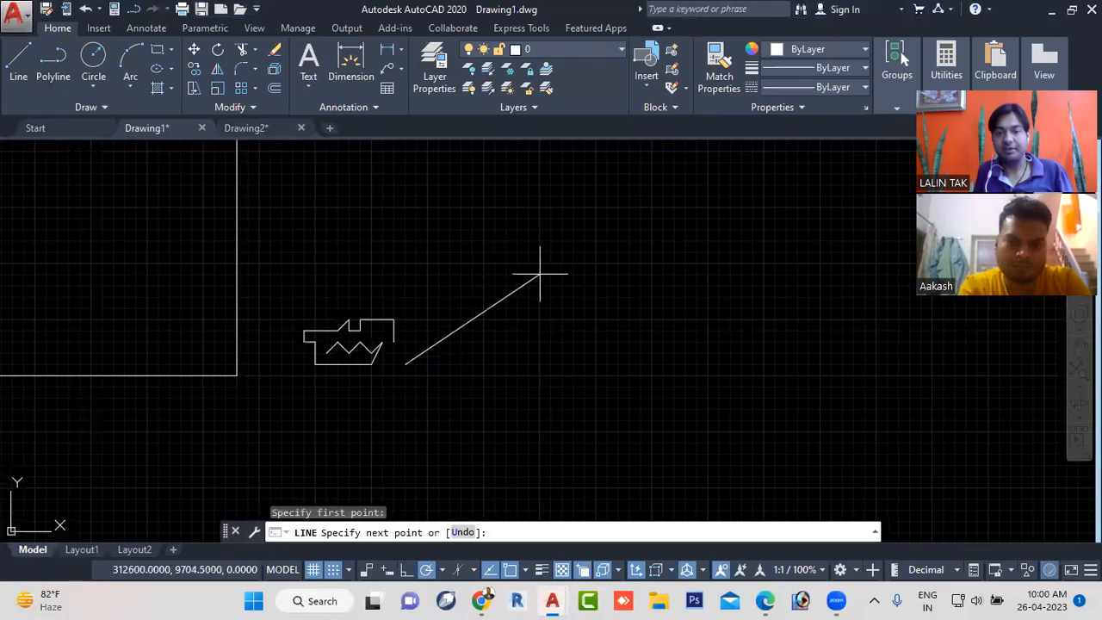
left_click(334, 569)
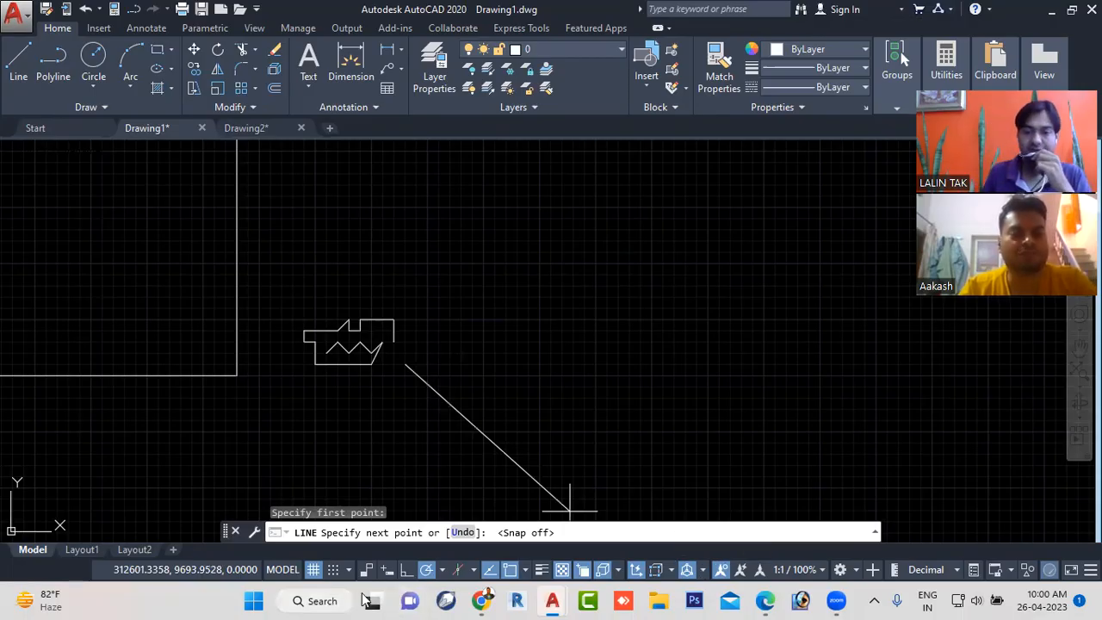
- Switch to the civil new workbook PDF in Edge and review the Status Bar Toggle list from F1 to F12, Isodraft and LWDISPLAY
left_click(765, 600)
scroll(471, 378, "up", 2)
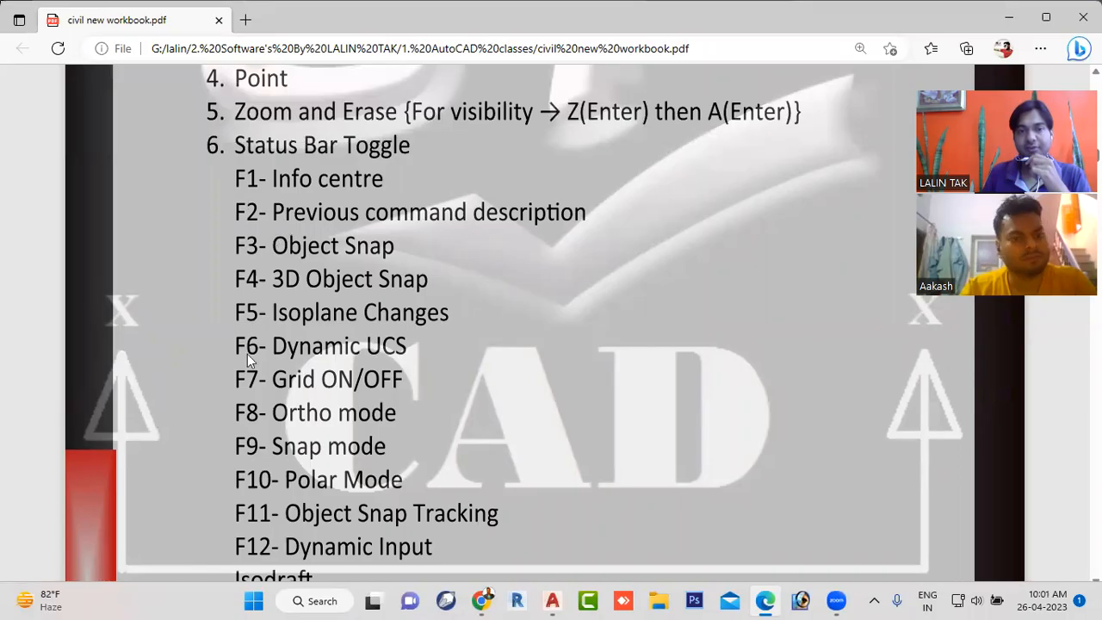
scroll(352, 477, "down", 1)
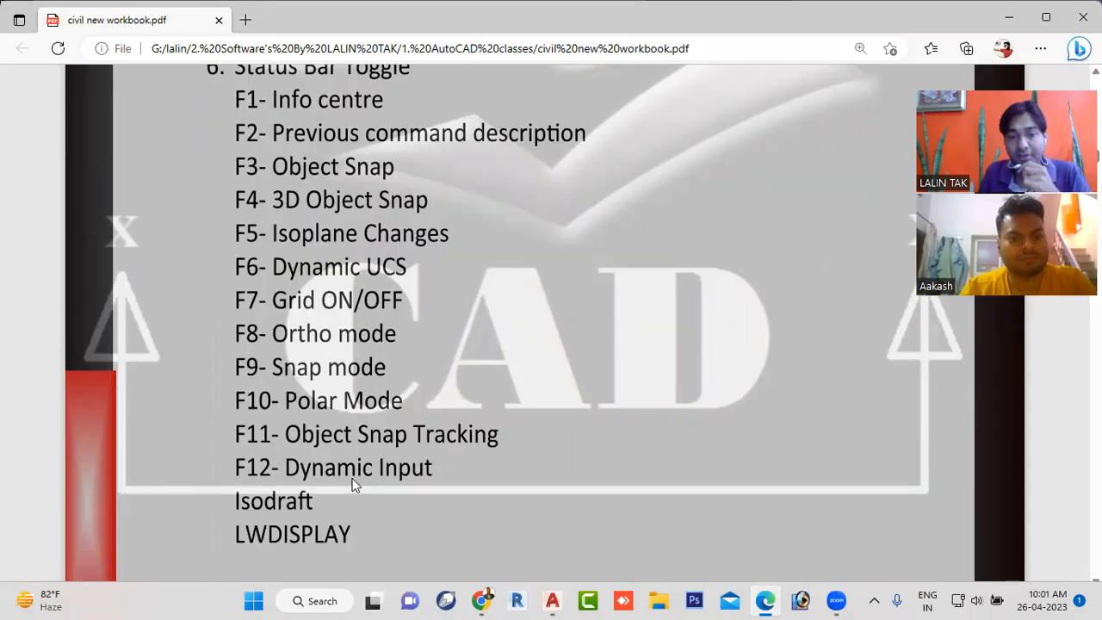
scroll(352, 485, "up", 1)
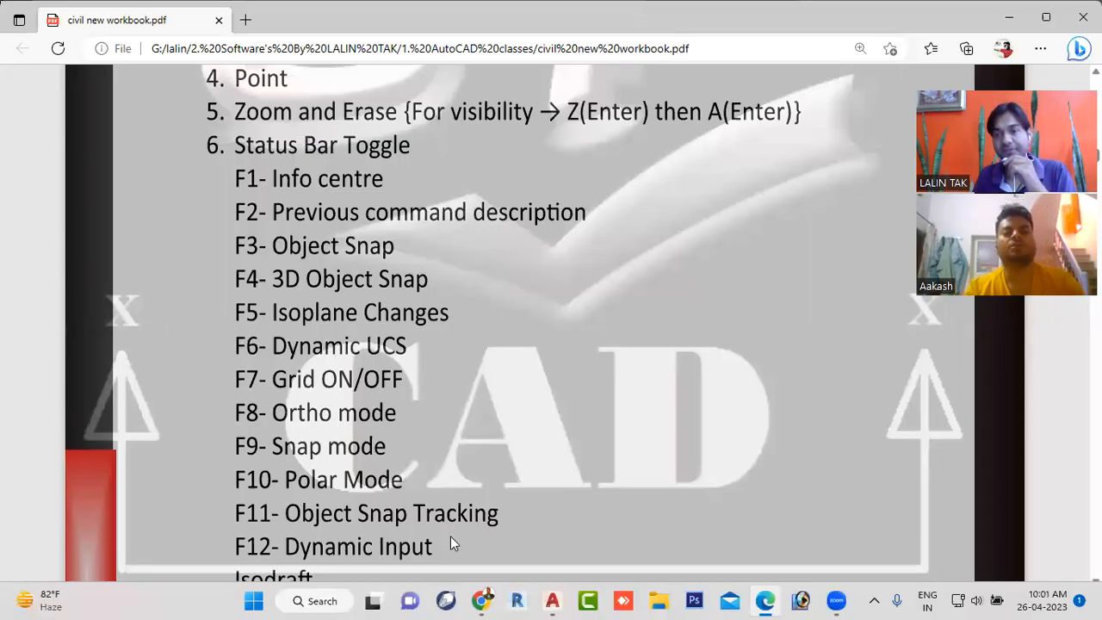
- Bring up Zoom's Screen Sharing Meeting Controls and close that window
mouse_move(836, 600)
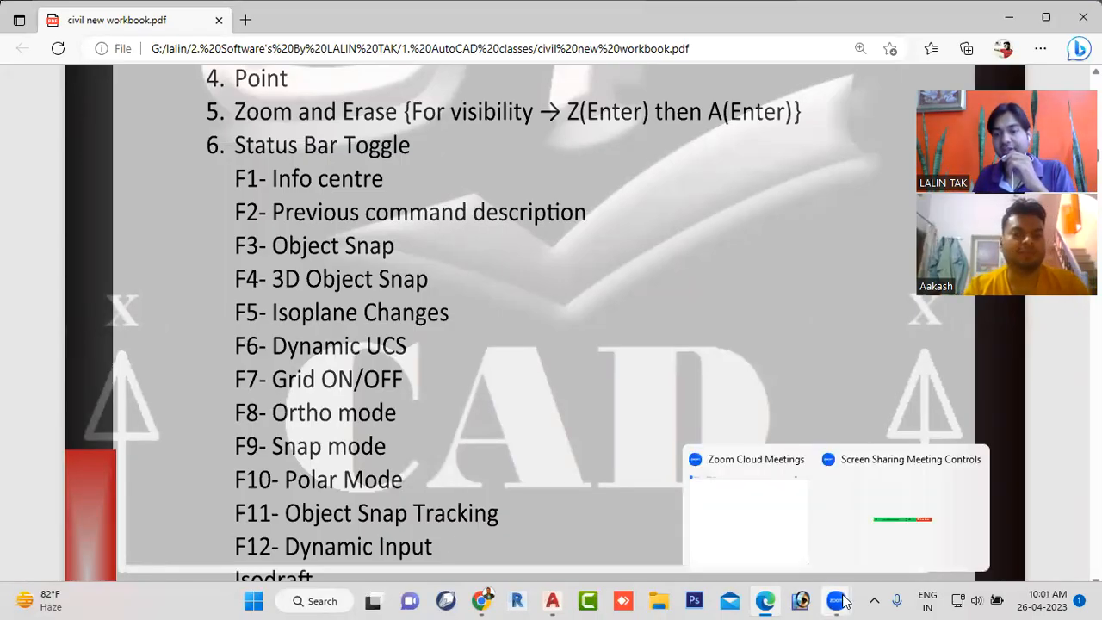
left_click(891, 535)
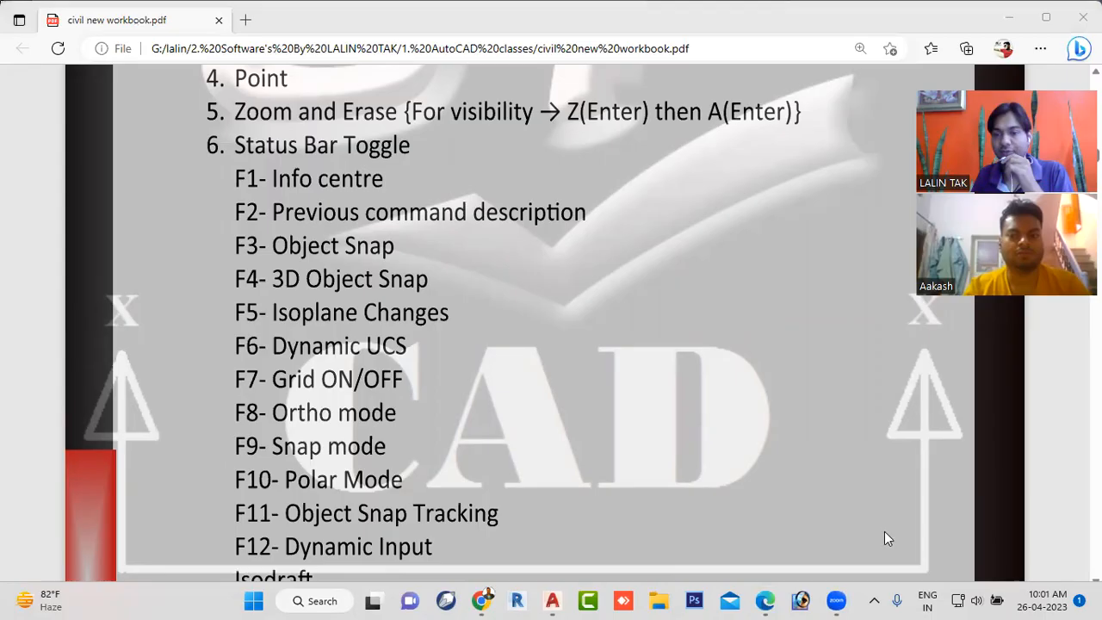
mouse_move(839, 600)
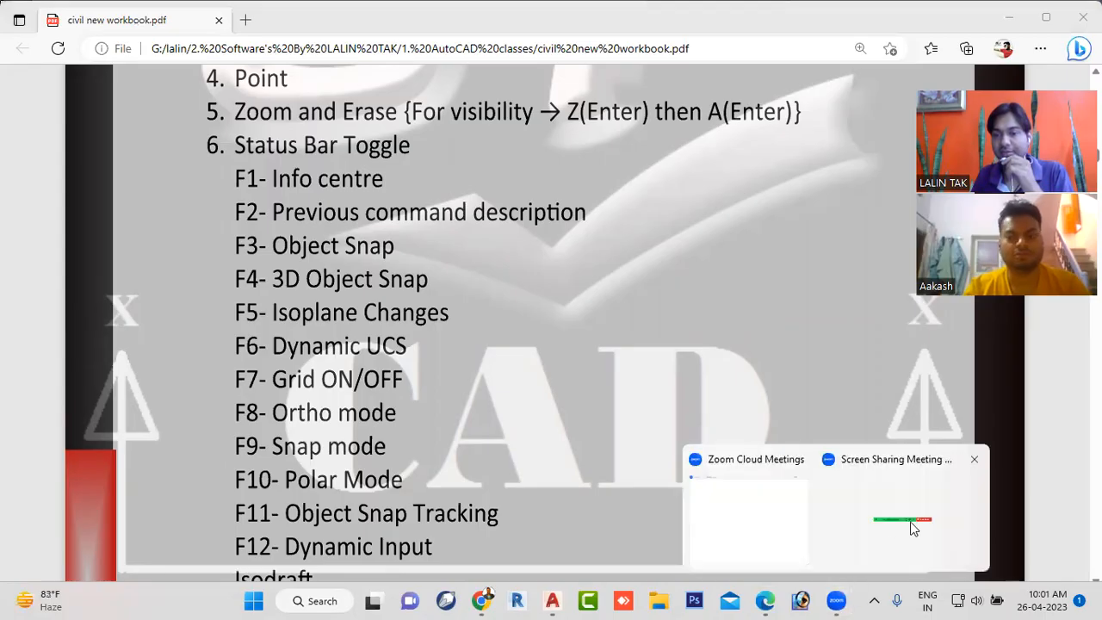
left_click(973, 461)
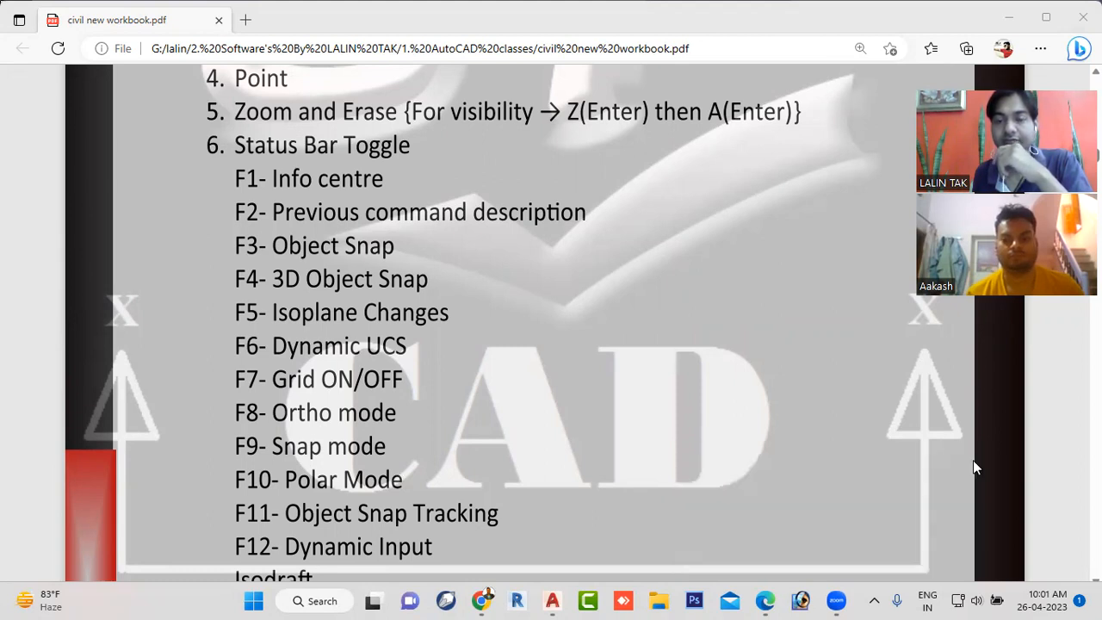